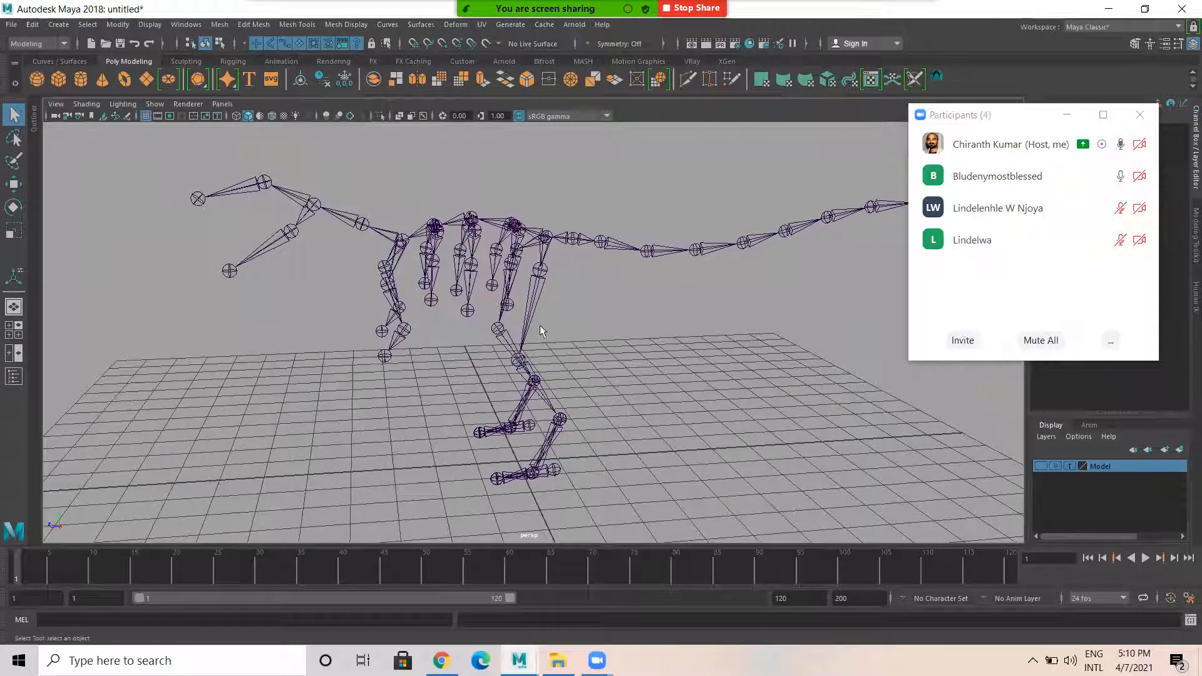
Create a new display layer, add both reverse foot joint chains to it, and hide that layer
left_click(1179, 450)
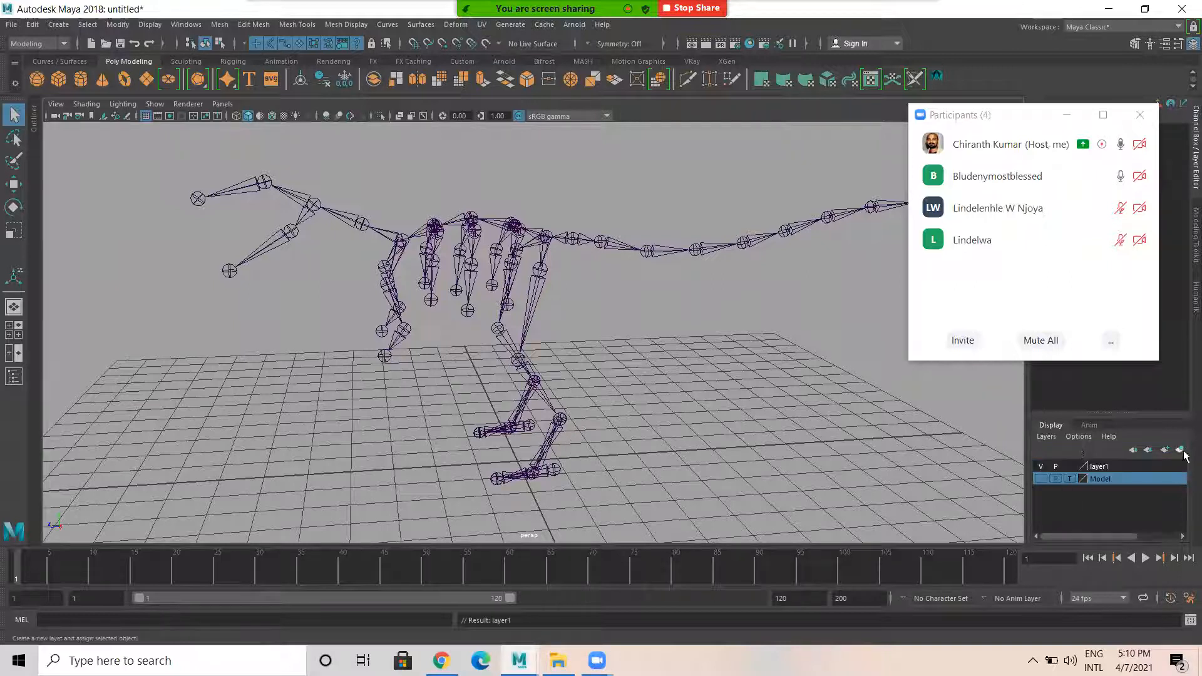
left_click(553, 468)
left_click_drag(553, 468, 533, 433, "alt")
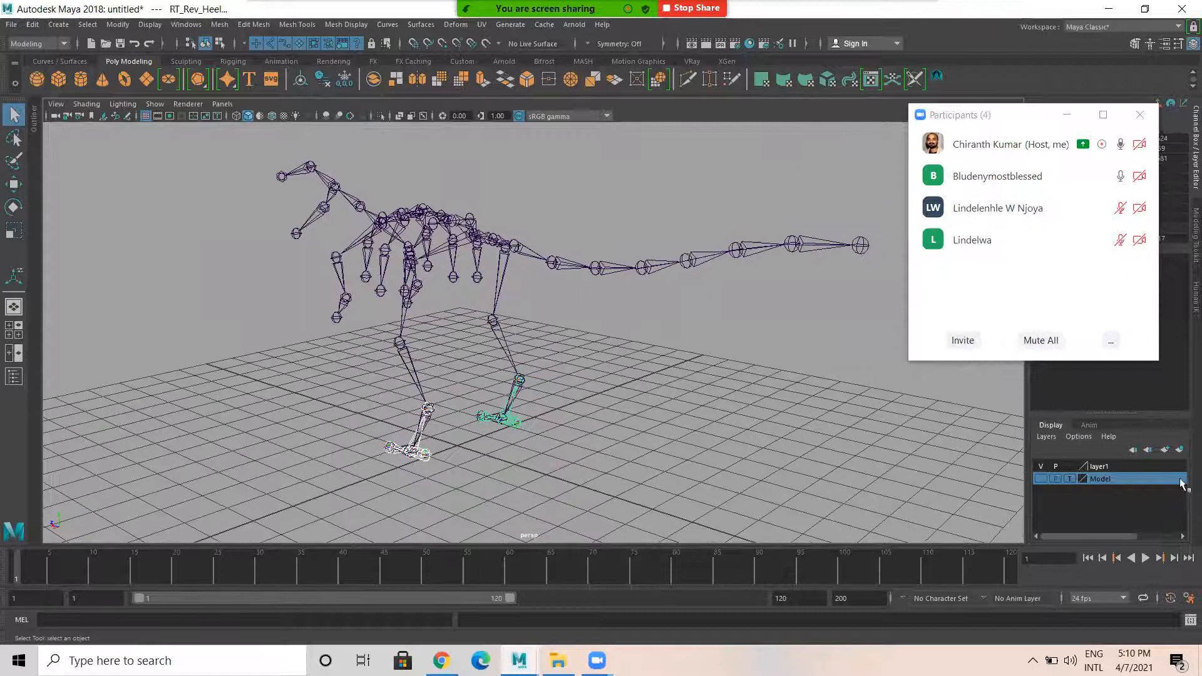
right_click(1119, 478)
left_click(1120, 491)
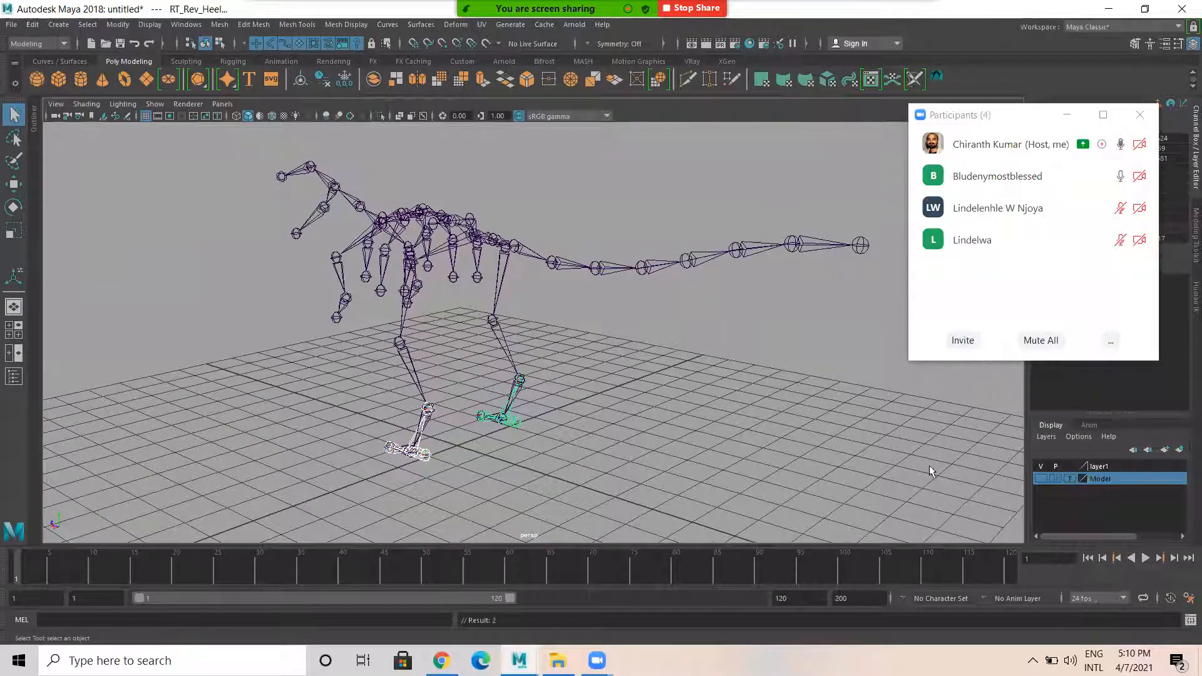
left_click(1048, 467)
left_click(1040, 466)
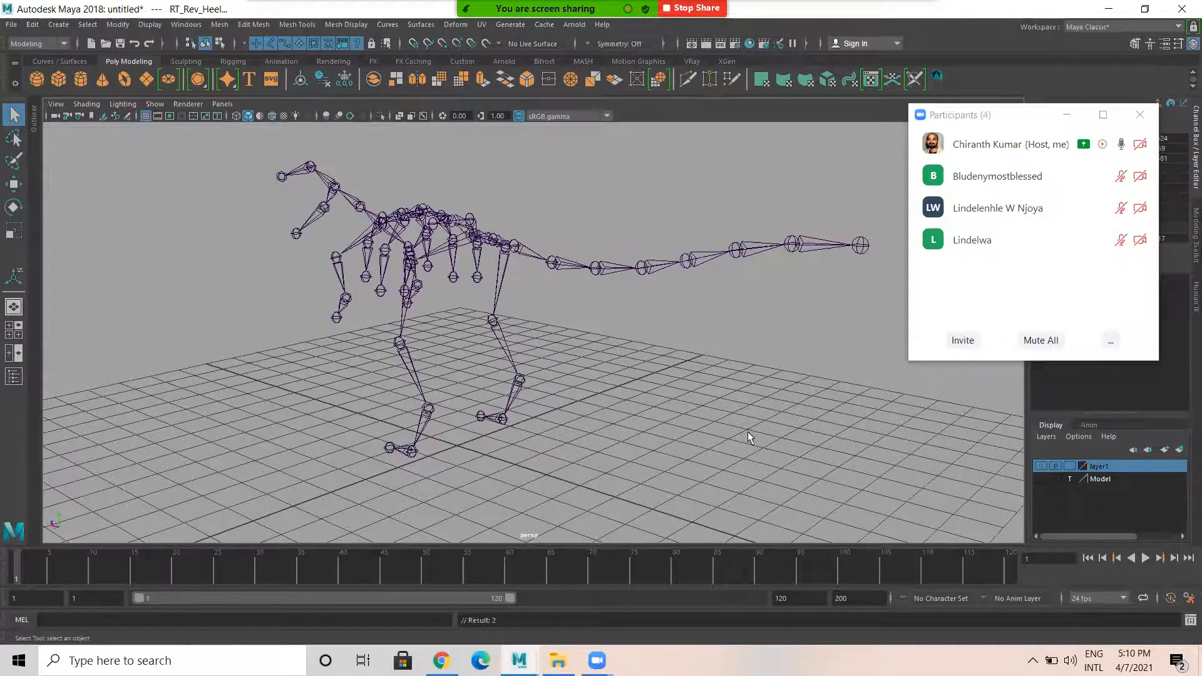
left_click_drag(747, 431, 663, 249, "alt")
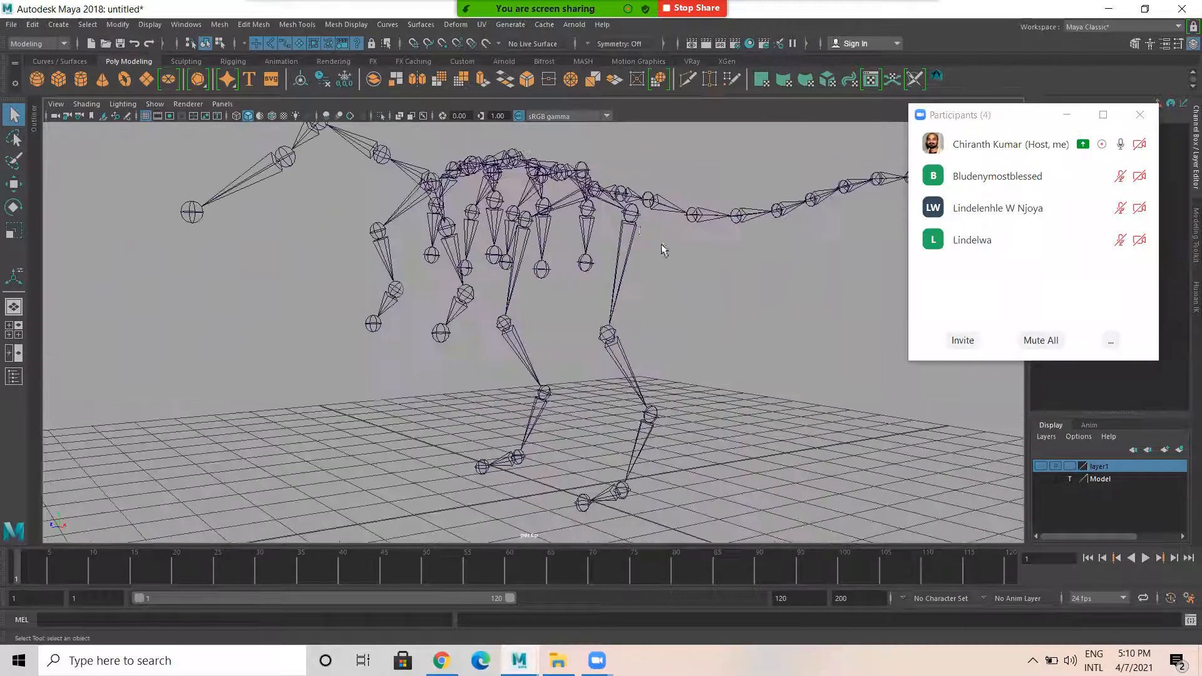
left_click(631, 219)
left_click(650, 415)
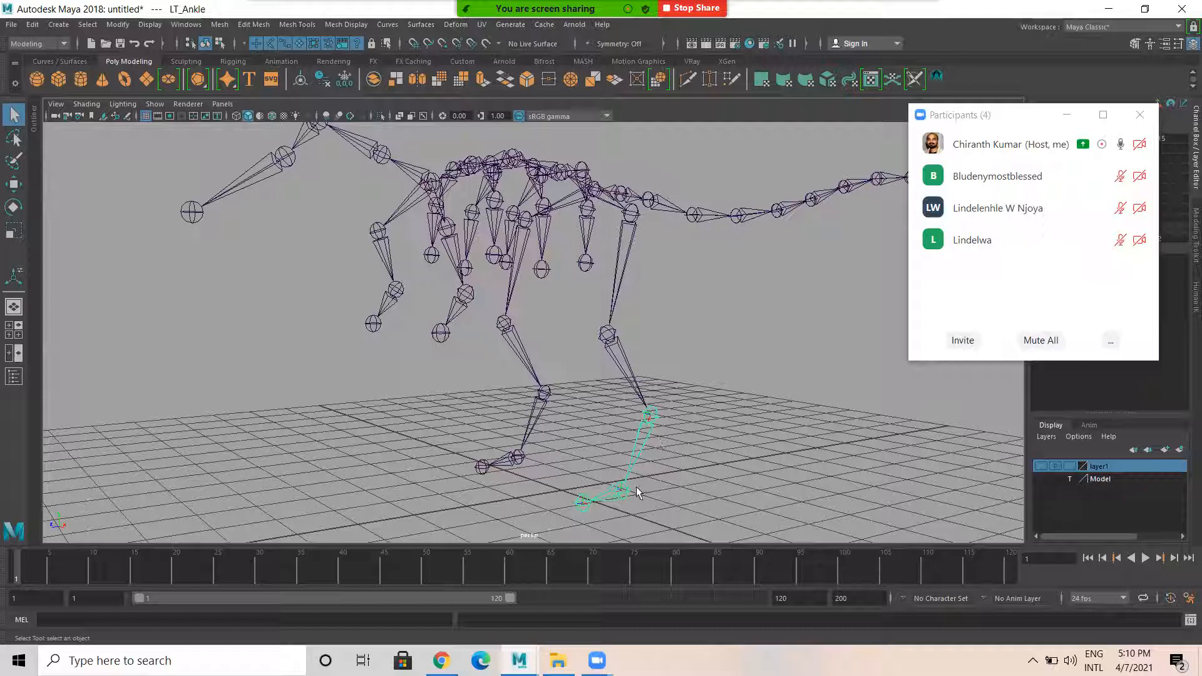
left_click(689, 354)
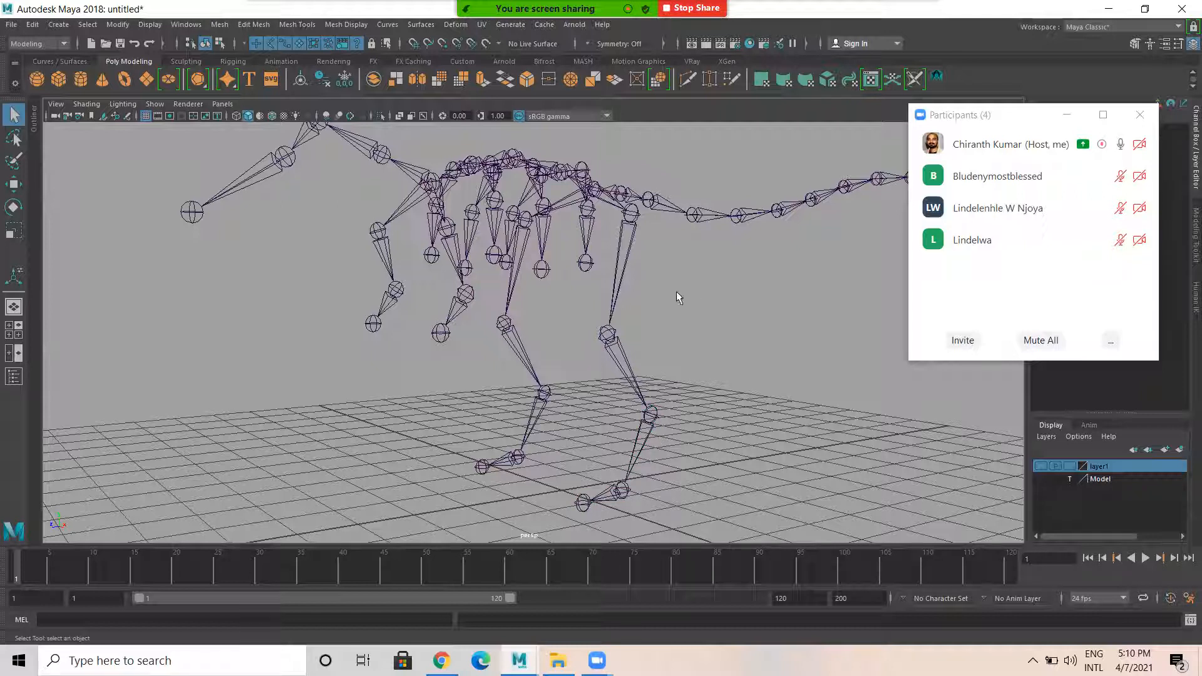
Switch to the Rigging menu set and open the IK Handle tool's settings, moving the participants window clear of them
left_click(56, 43)
left_click(28, 70)
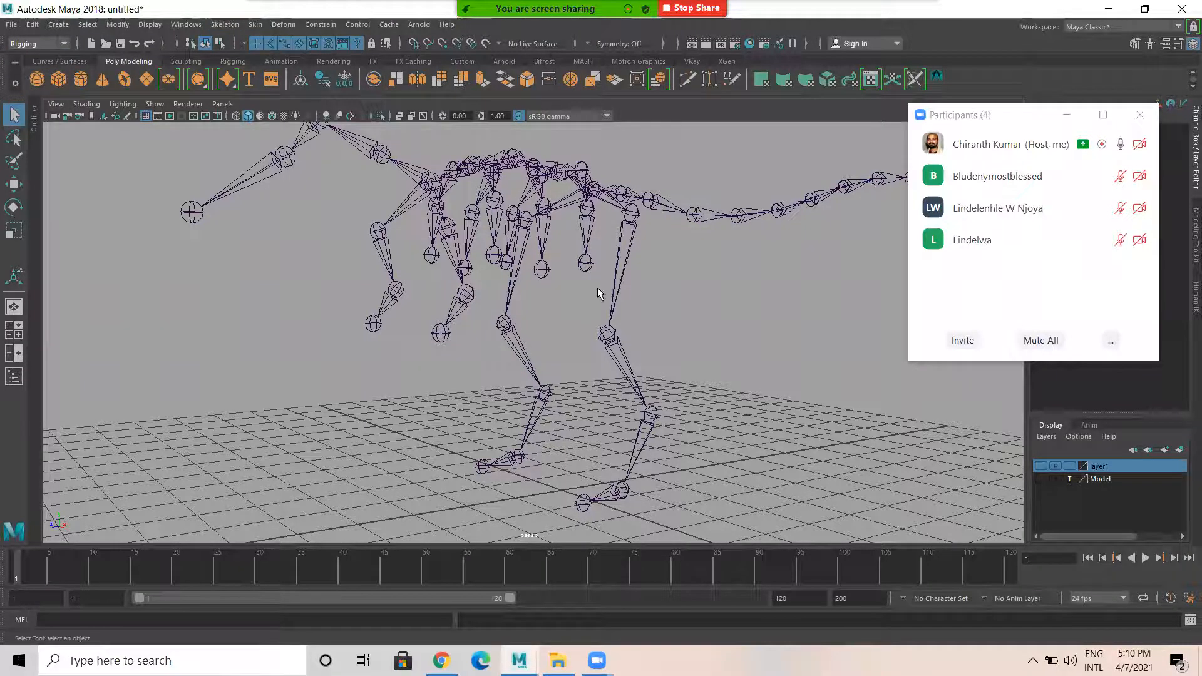
left_click_drag(646, 346, 717, 324, "alt")
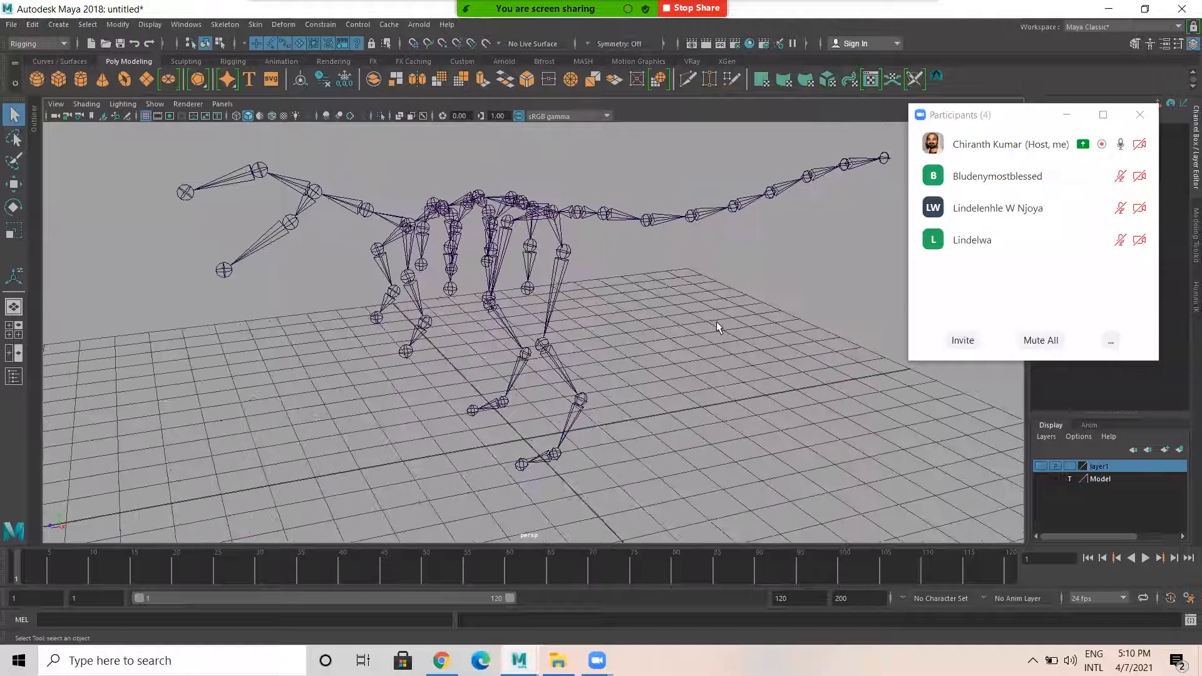
left_click(223, 25)
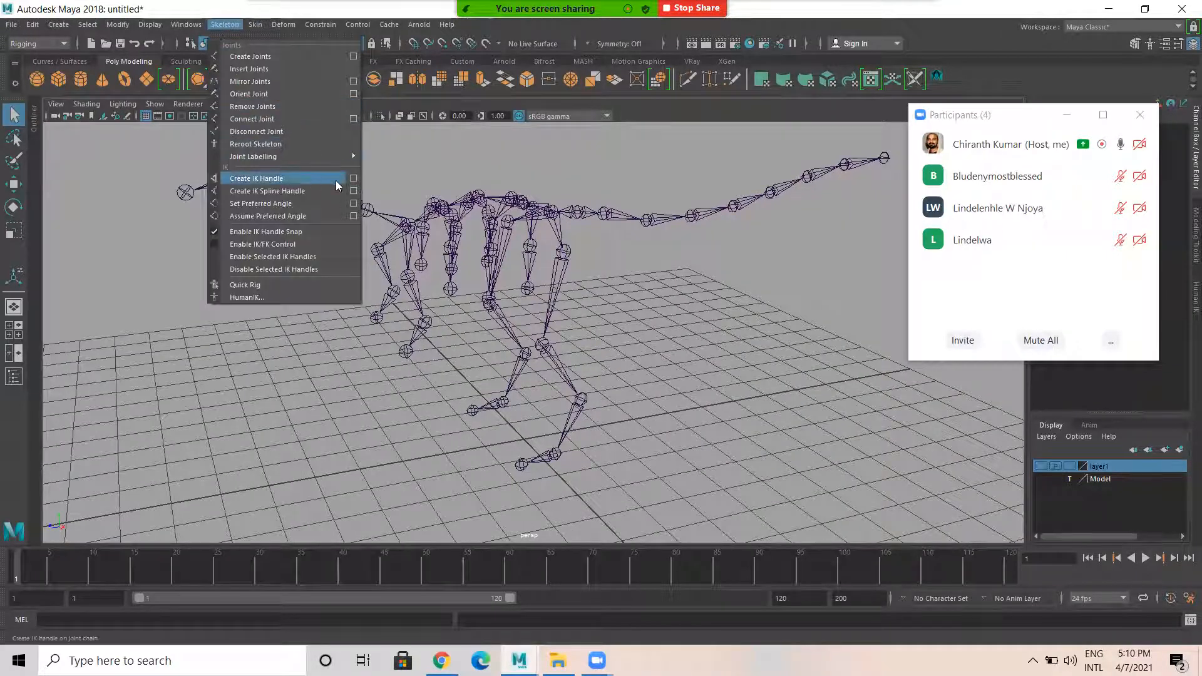
left_click(354, 179)
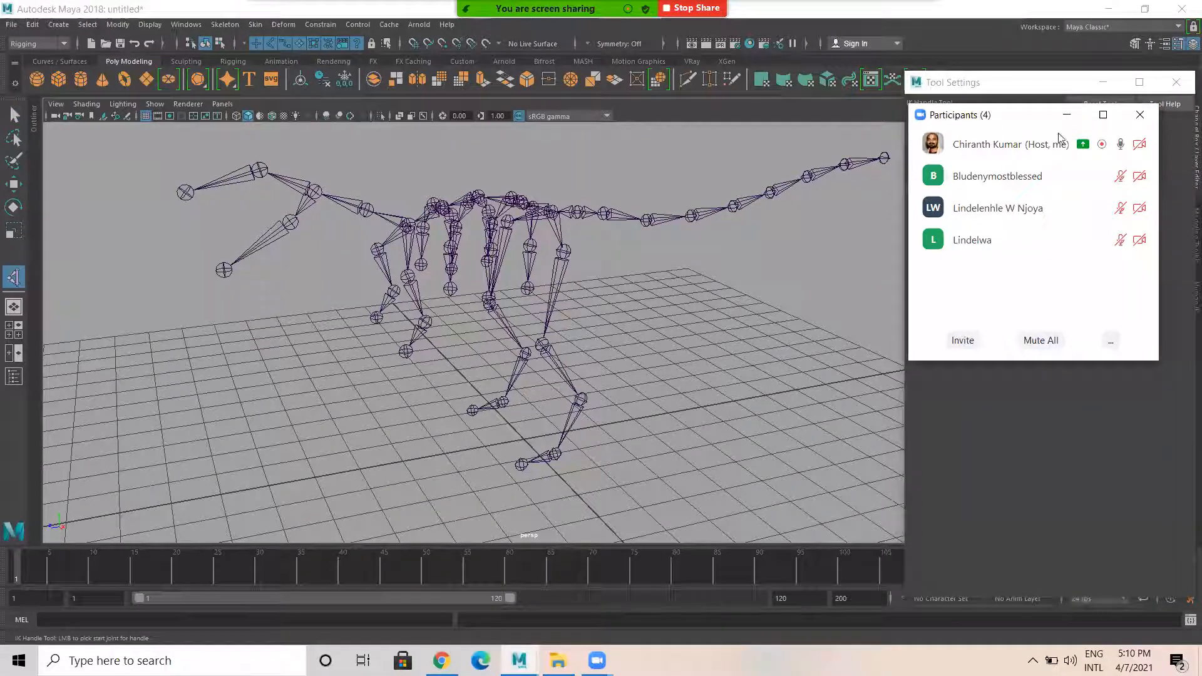
left_click_drag(1039, 115, 125, 344)
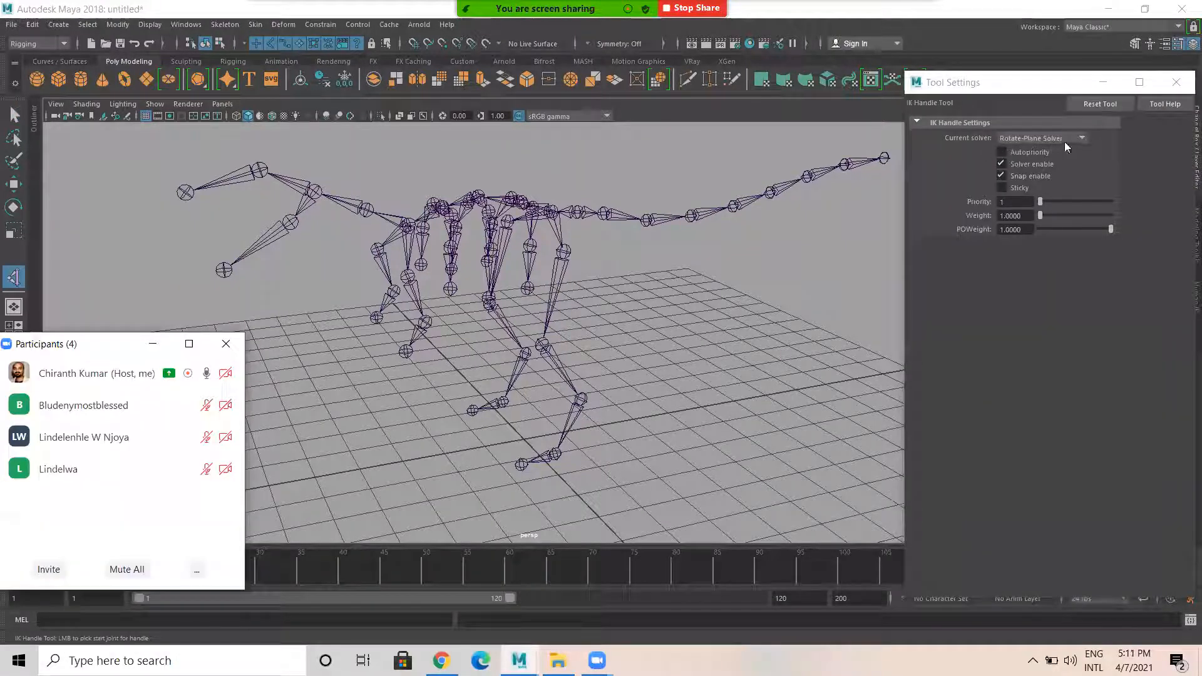
Create an IK handle with the Rotate-Plane Solver from the left thigh joint to the left ankle
scroll(624, 276, "up", 3)
left_click_drag(624, 275, 619, 178, "alt")
left_click(620, 178)
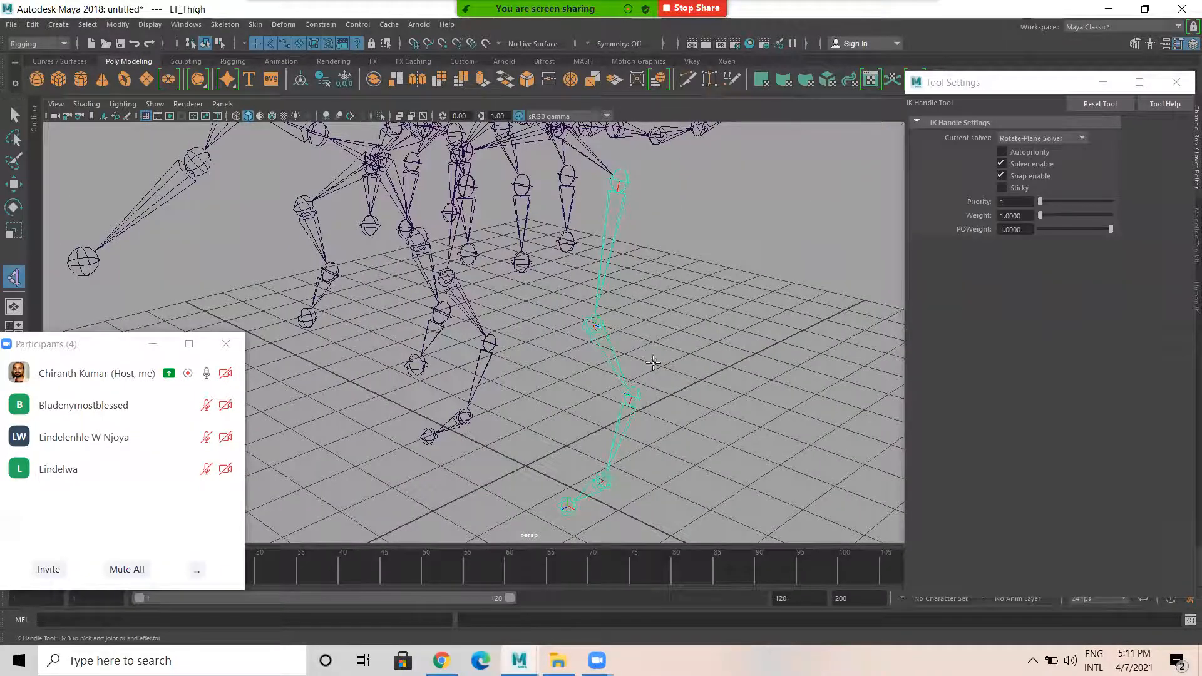
left_click_drag(648, 362, 622, 371, "alt")
left_click(606, 386)
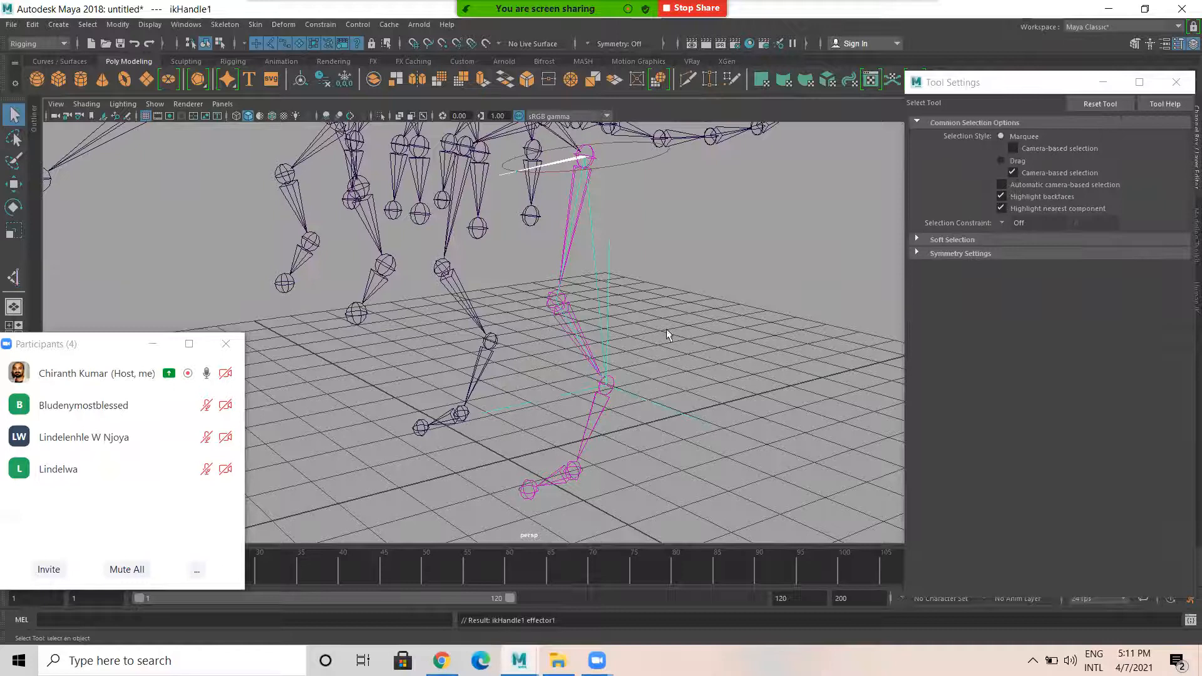
Try moving the left leg's IK handle to test how the leg bends
left_click_drag(712, 313, 719, 311, "alt")
key("w")
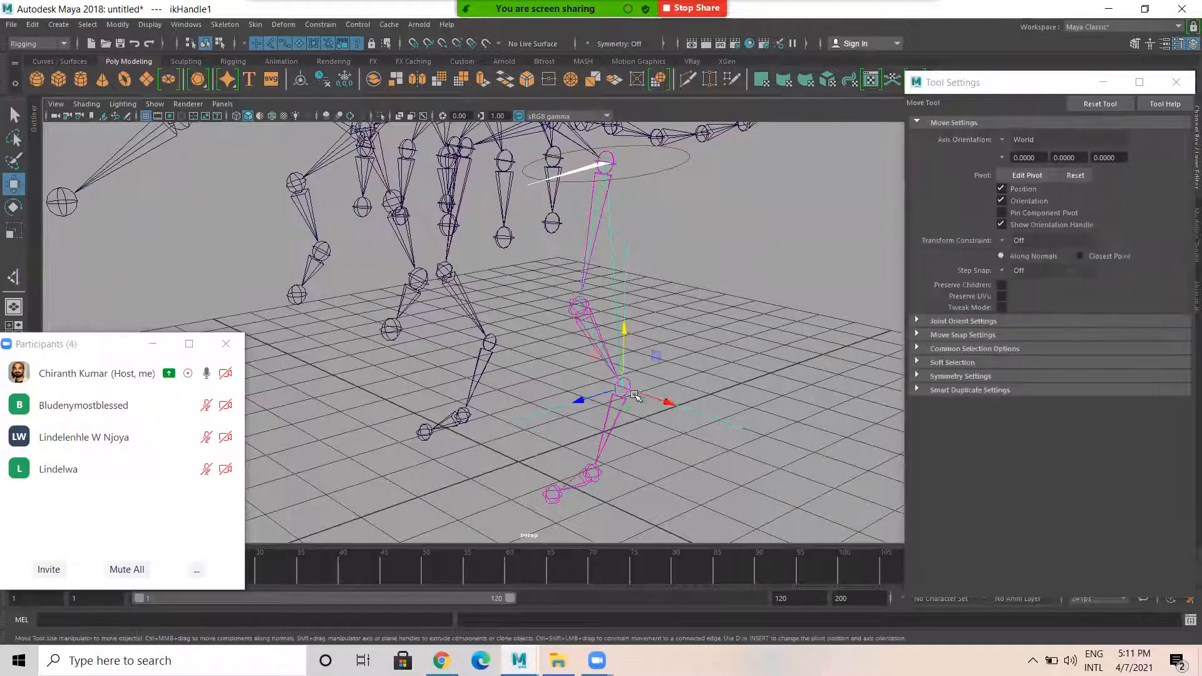
left_click_drag(626, 393, 536, 331)
left_click(536, 330)
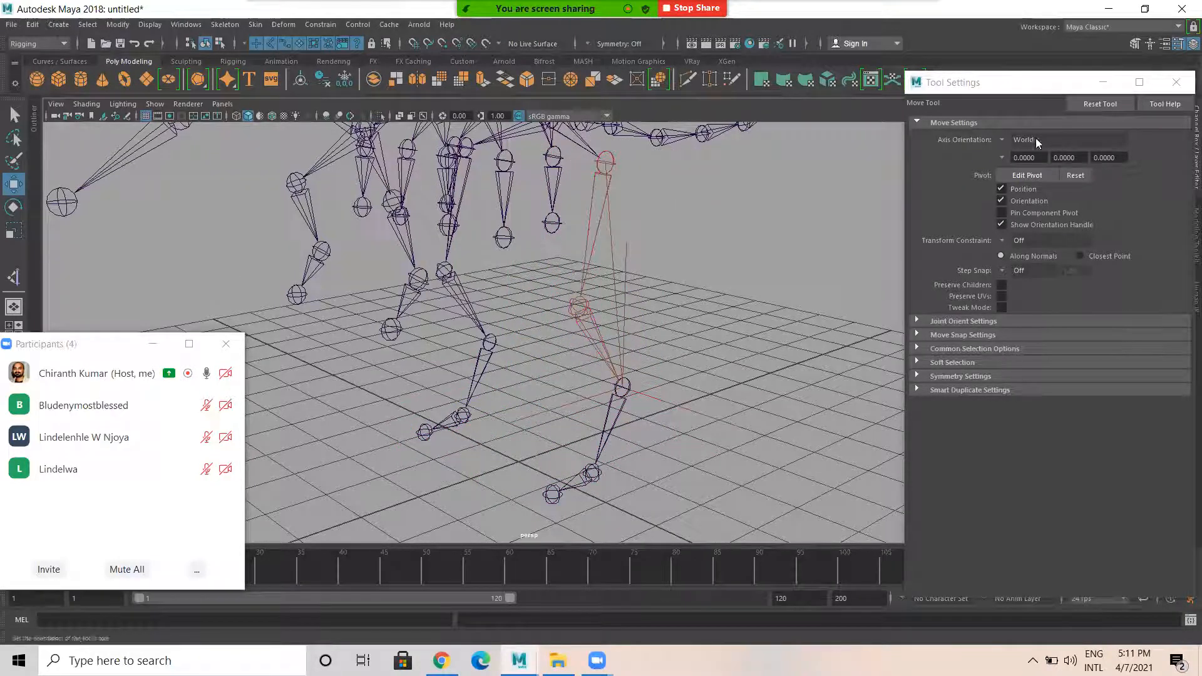
Create a matching rotate-plane IK handle from the right thigh joint to the right ankle
left_click_drag(118, 336, 226, 241)
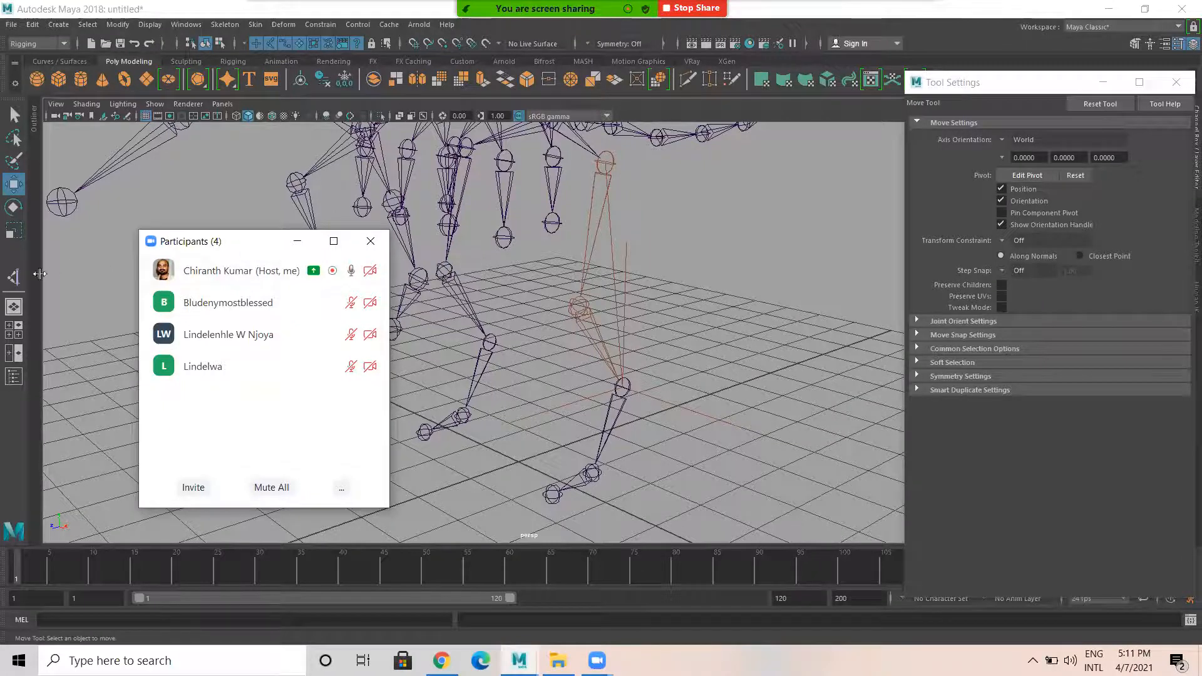
left_click(15, 278)
left_click(14, 280)
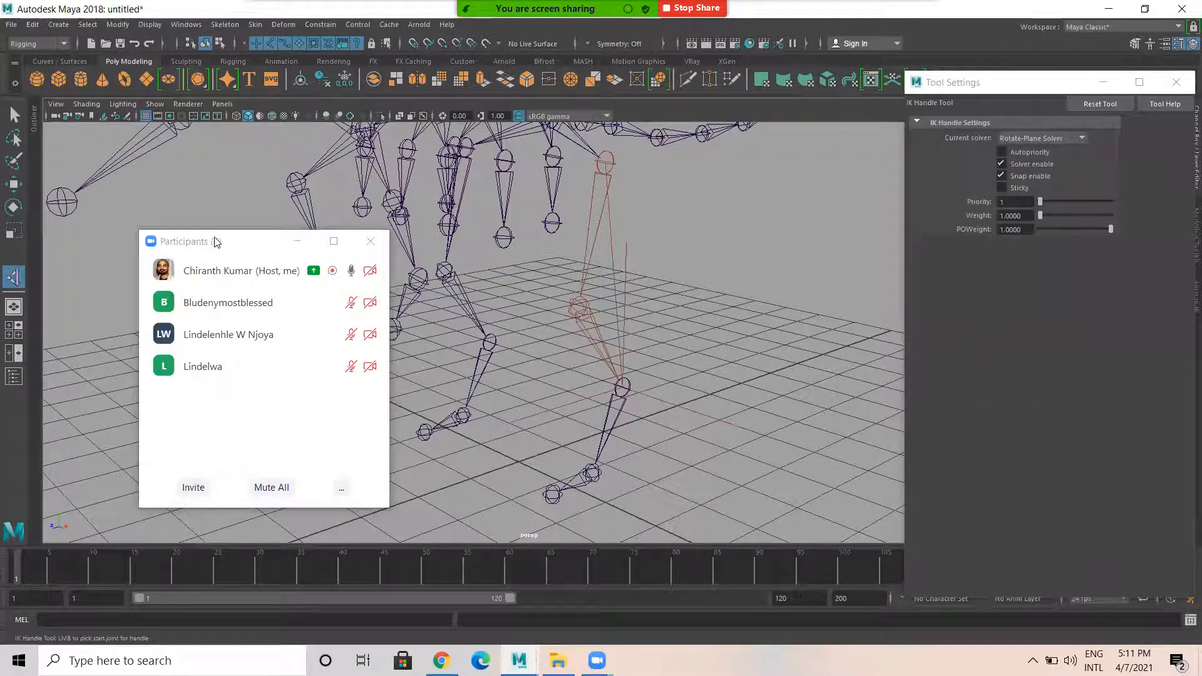
left_click_drag(214, 242, 34, 353)
left_click_drag(481, 299, 644, 304, "alt")
left_click(565, 162)
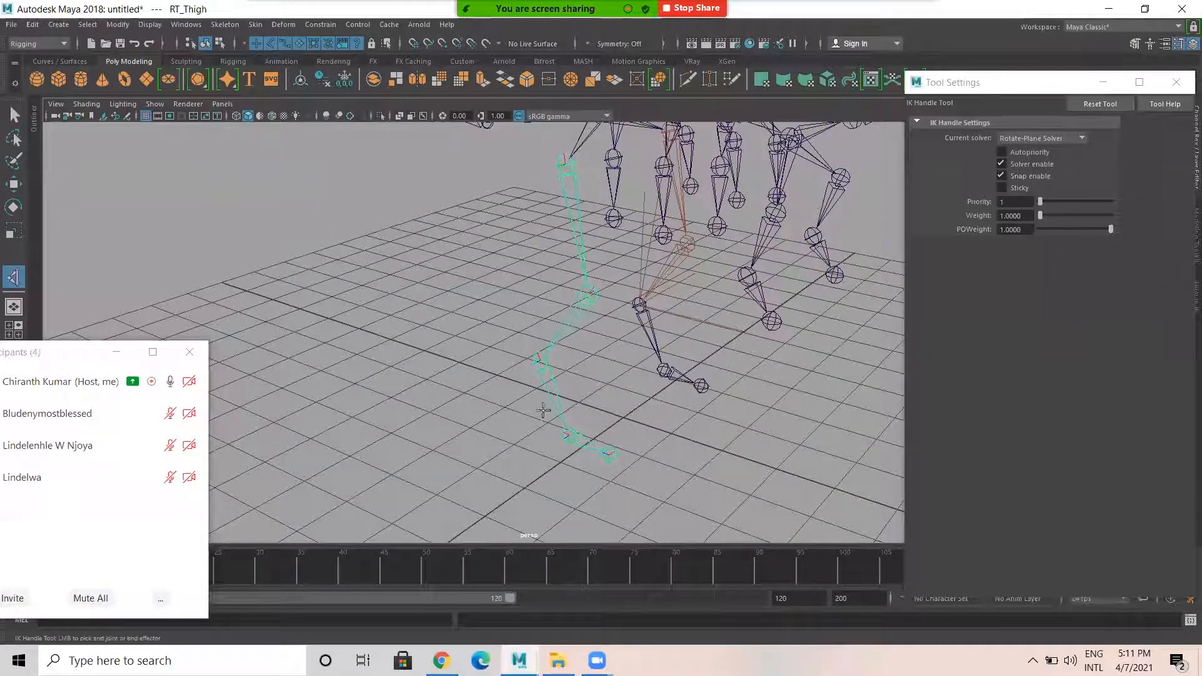
left_click(552, 374)
left_click_drag(553, 374, 501, 394, "alt")
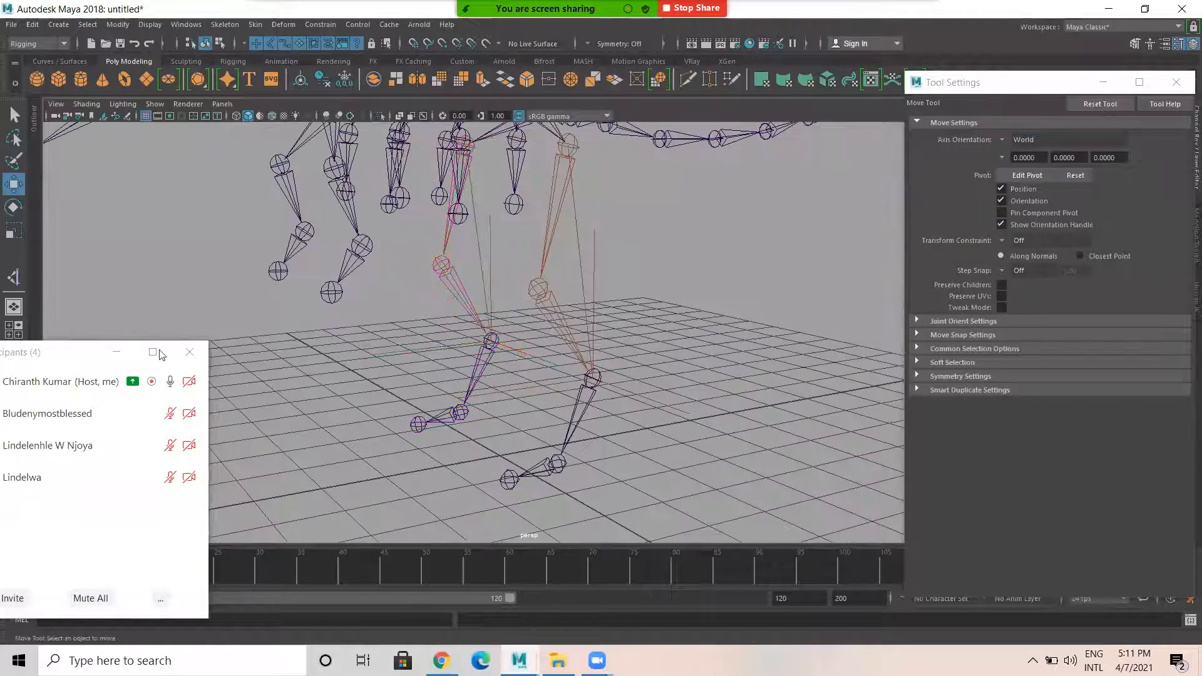
Change the IK solver to Single-Chain Solver and create an IK handle from the left ankle to the left ball joint
left_click(15, 277)
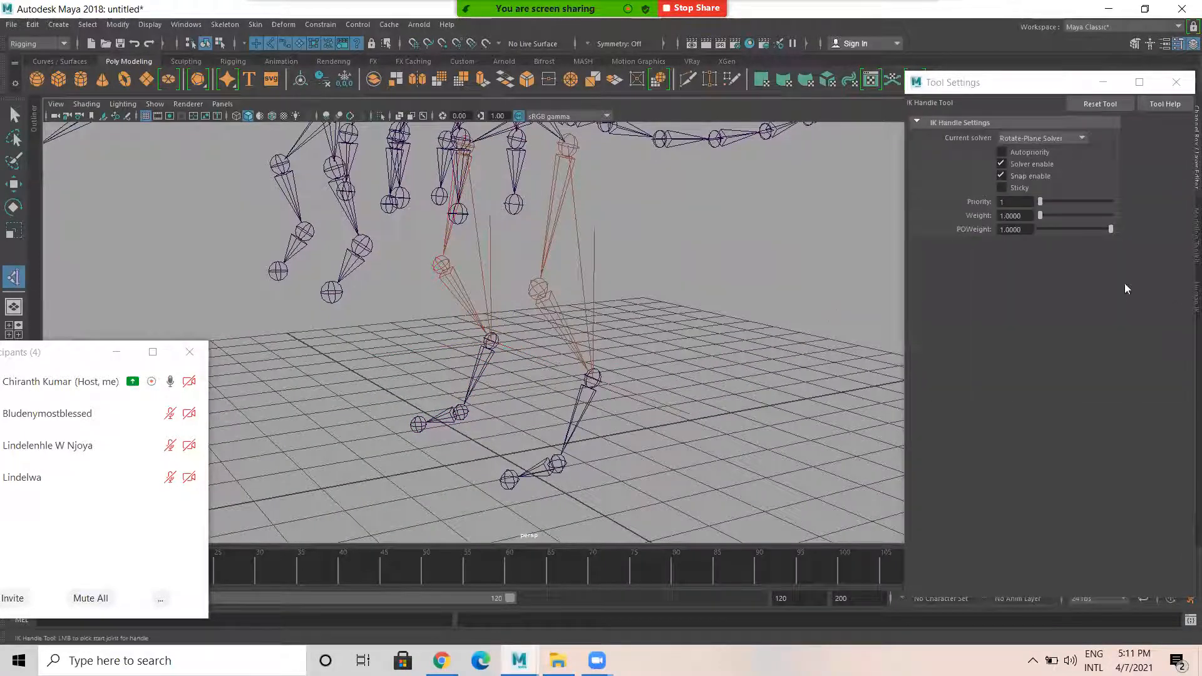
left_click(1081, 137)
left_click(1032, 151)
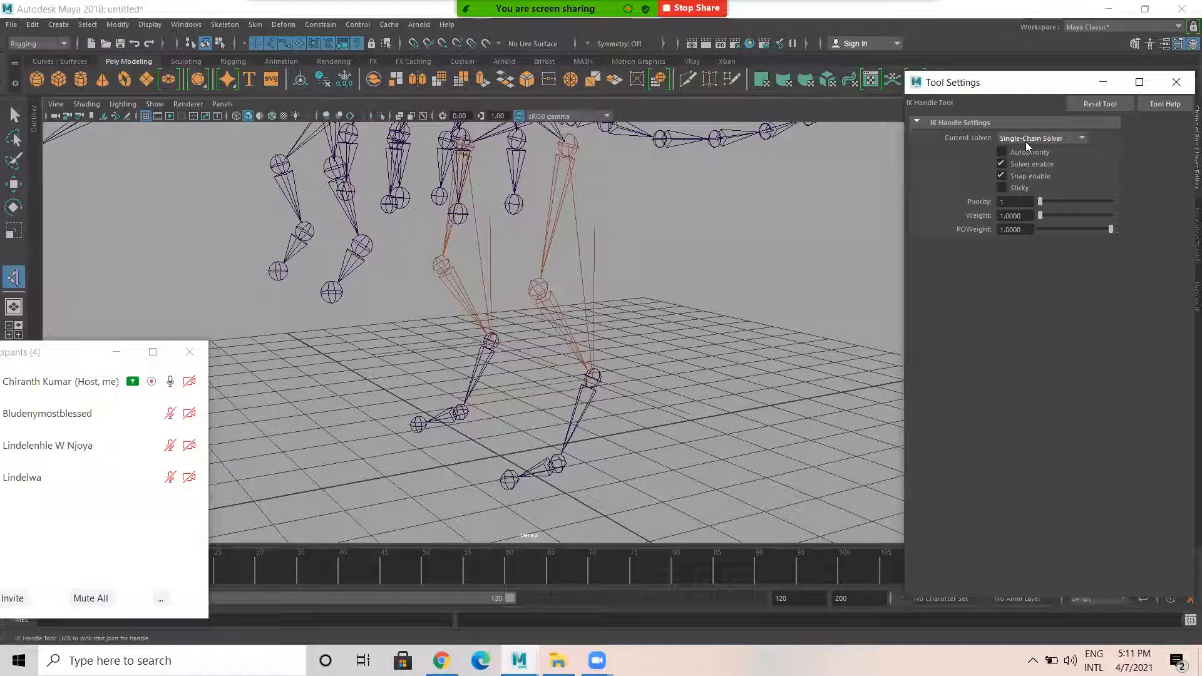
scroll(653, 371, "up", 4)
middle_click_drag(687, 423, 695, 338, "alt")
left_click(651, 282)
left_click(587, 426)
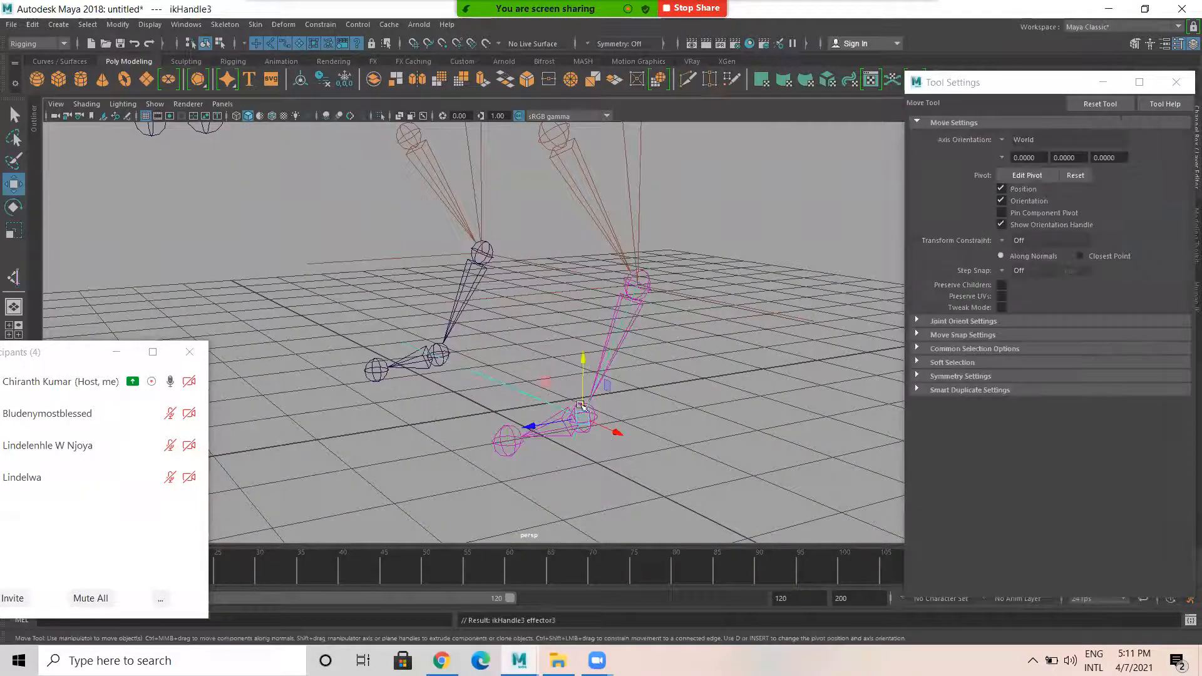
Create a single-chain IK handle from the left ball joint to the left toe
left_click(22, 275)
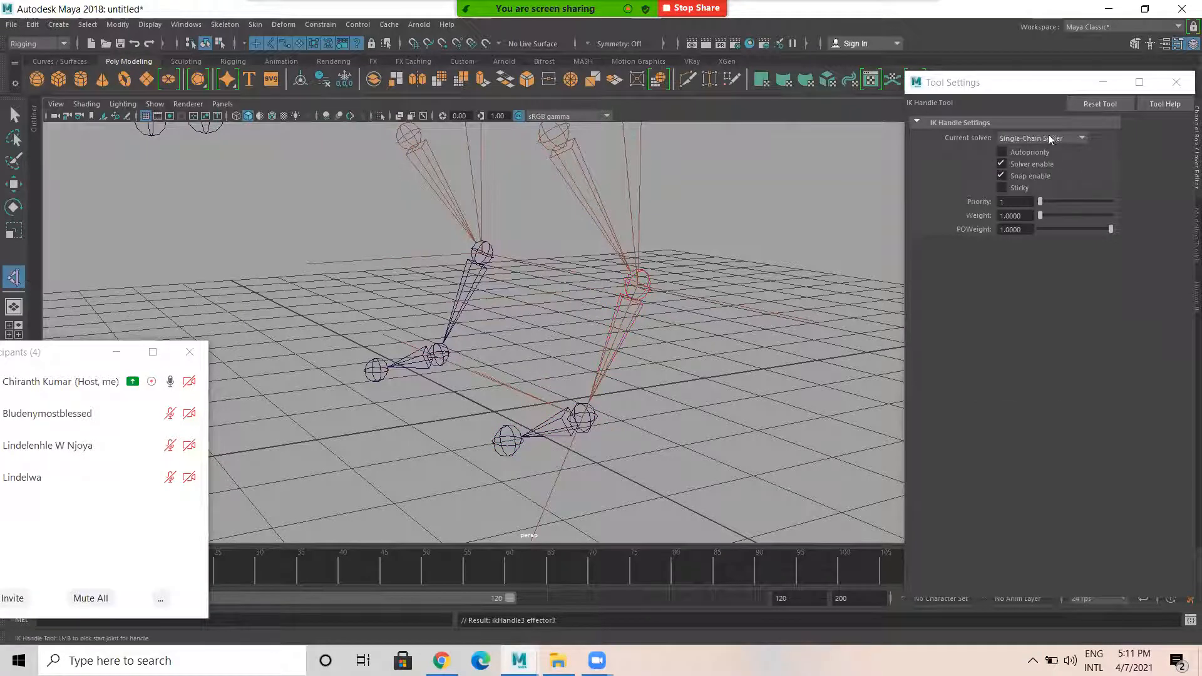
left_click(584, 417)
left_click(508, 455)
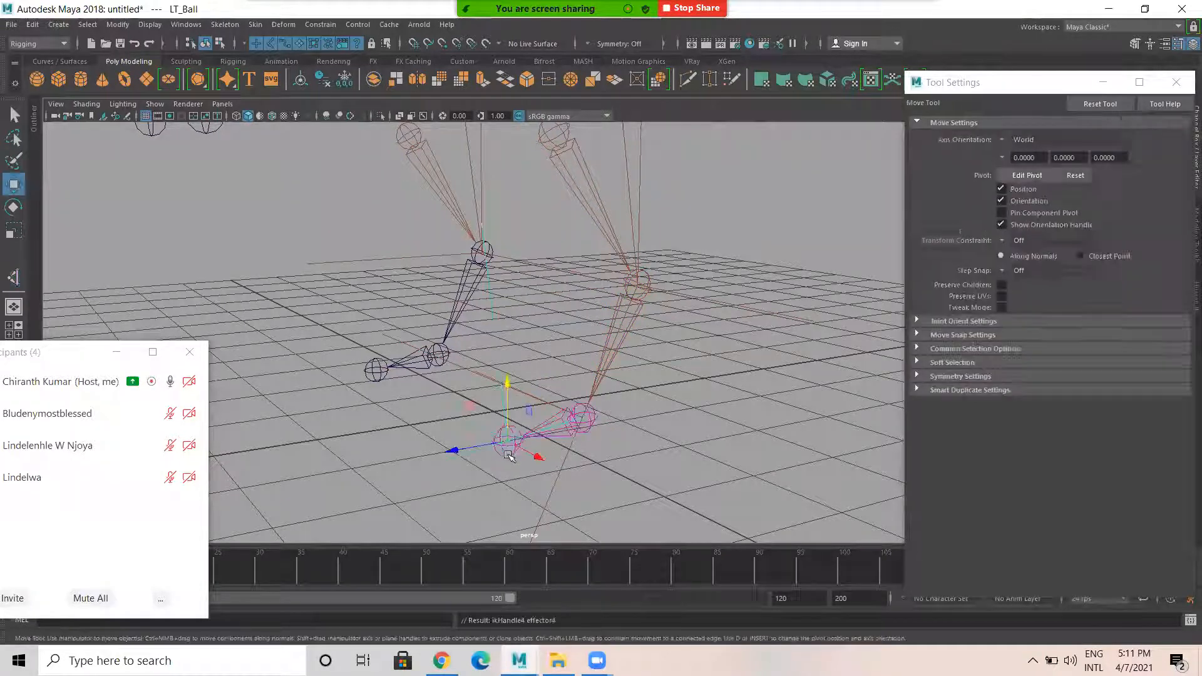
Create single-chain IK handles on the right foot, from ankle to ball and from ball to toe
left_click(14, 275)
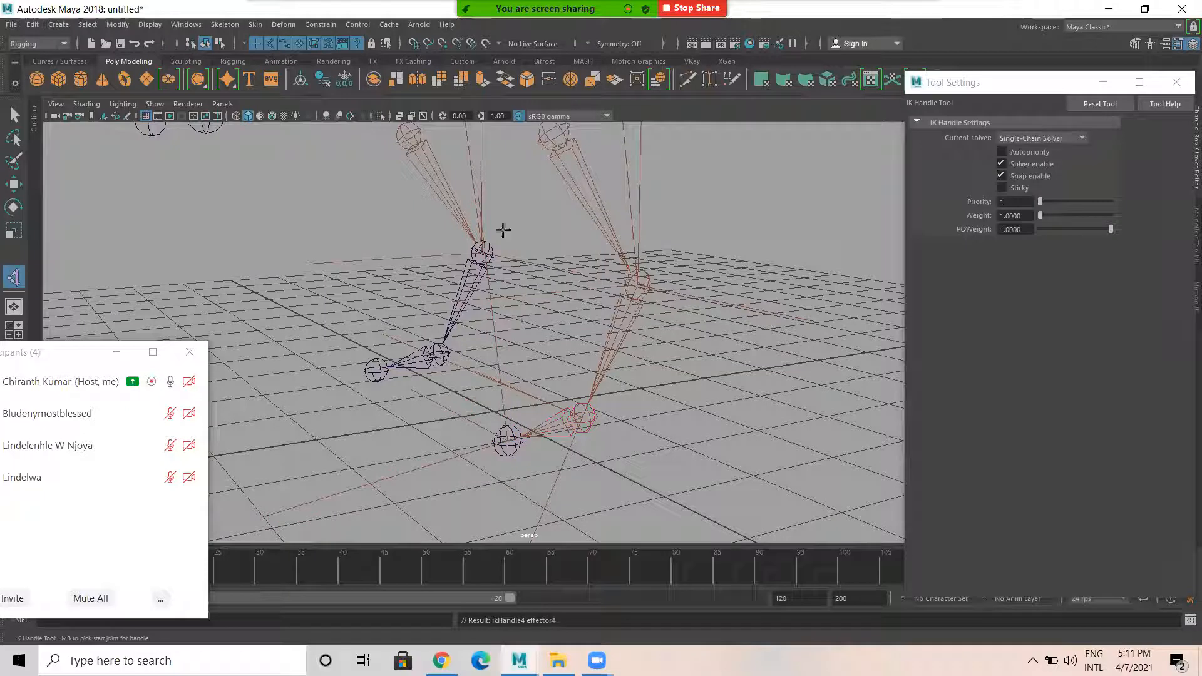
left_click(472, 254)
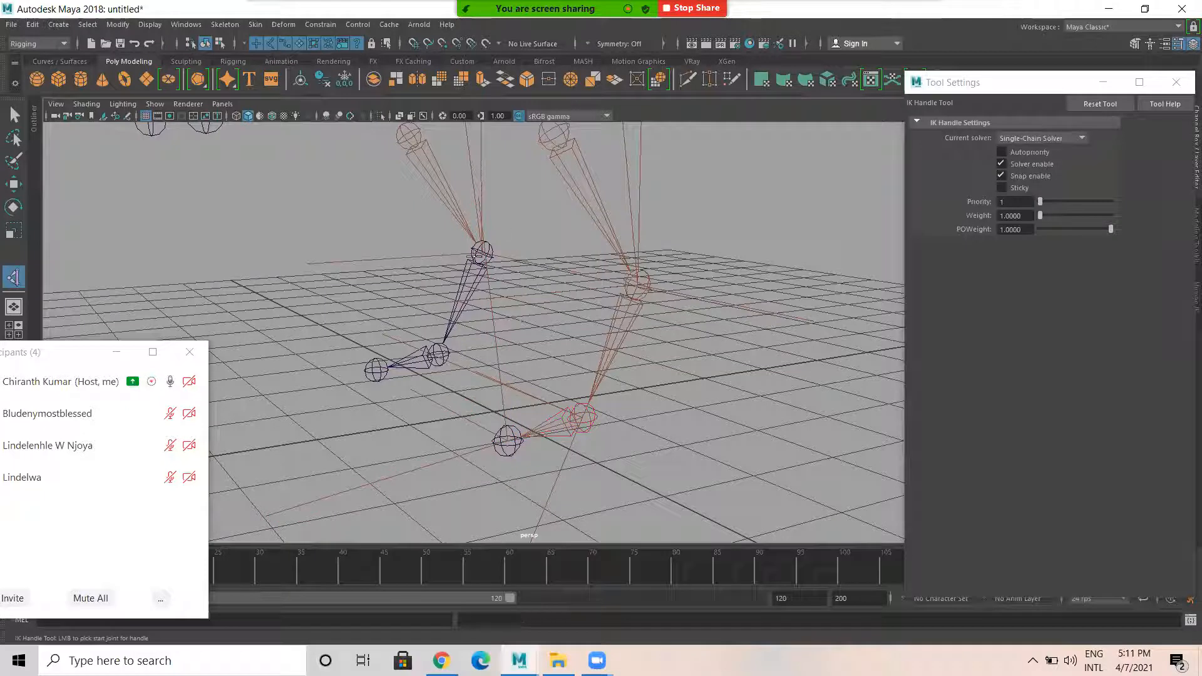
left_click(438, 355)
left_click(14, 276)
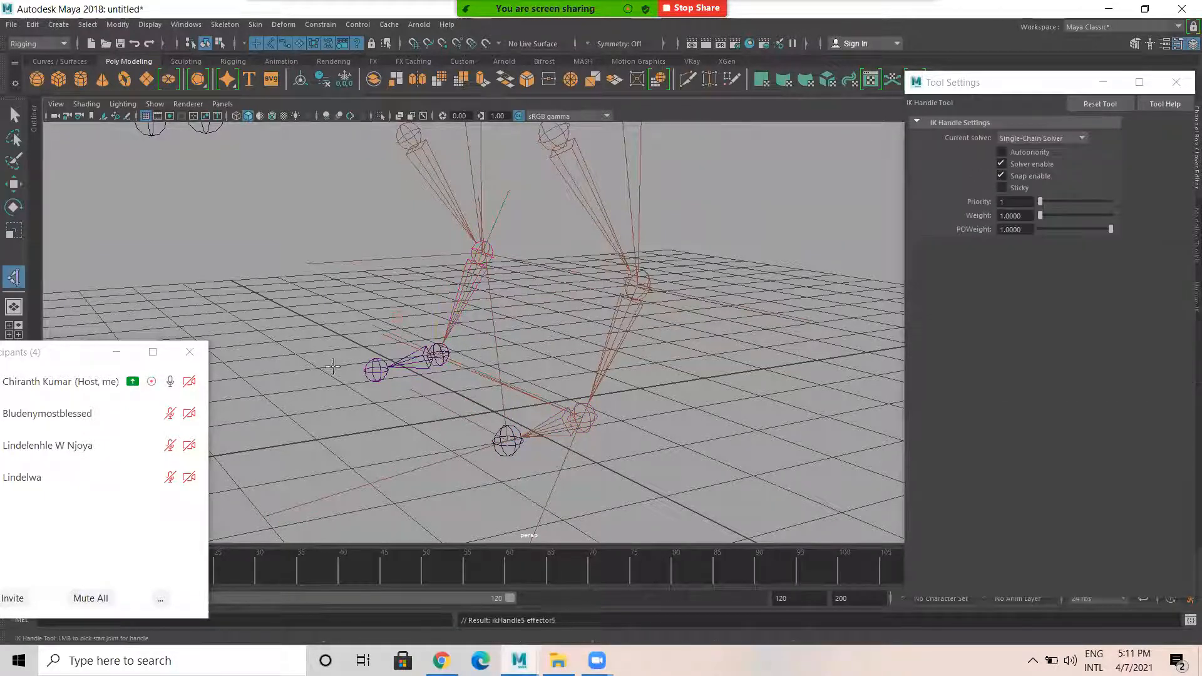
left_click(438, 355)
left_click(375, 369)
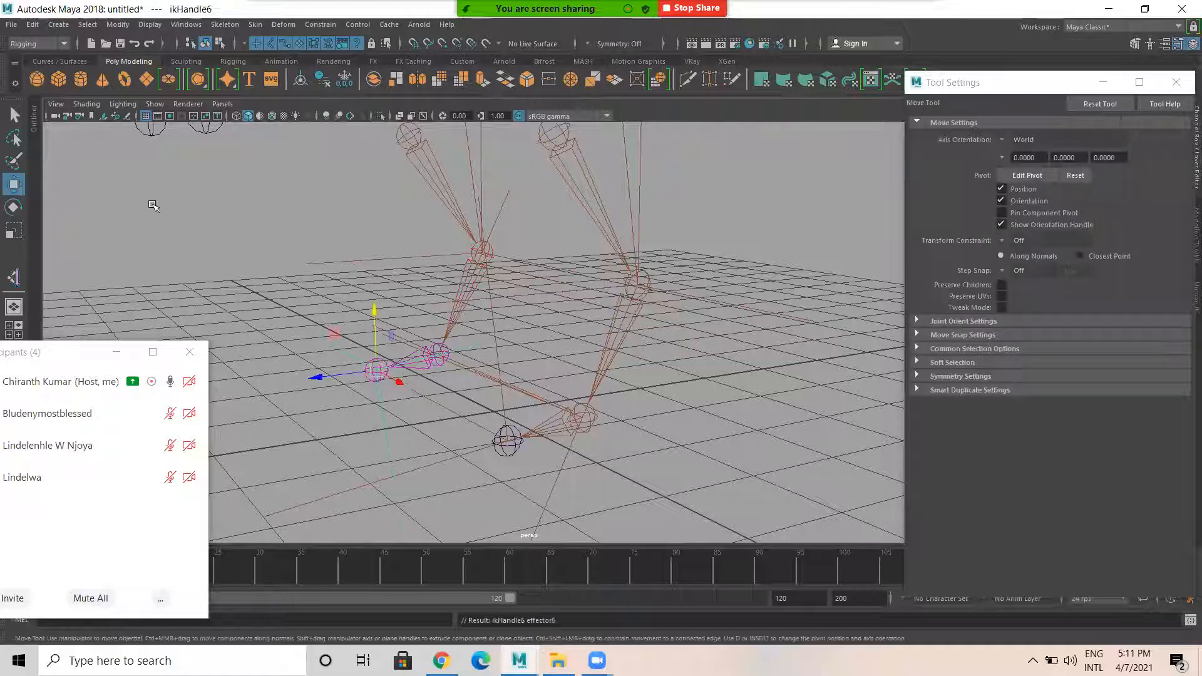
Return to the Select tool, deselect the last IK handle and close the tool settings window
key("q")
left_click(604, 299)
left_click_drag(659, 354, 509, 386, "alt")
scroll(510, 386, "up", 6)
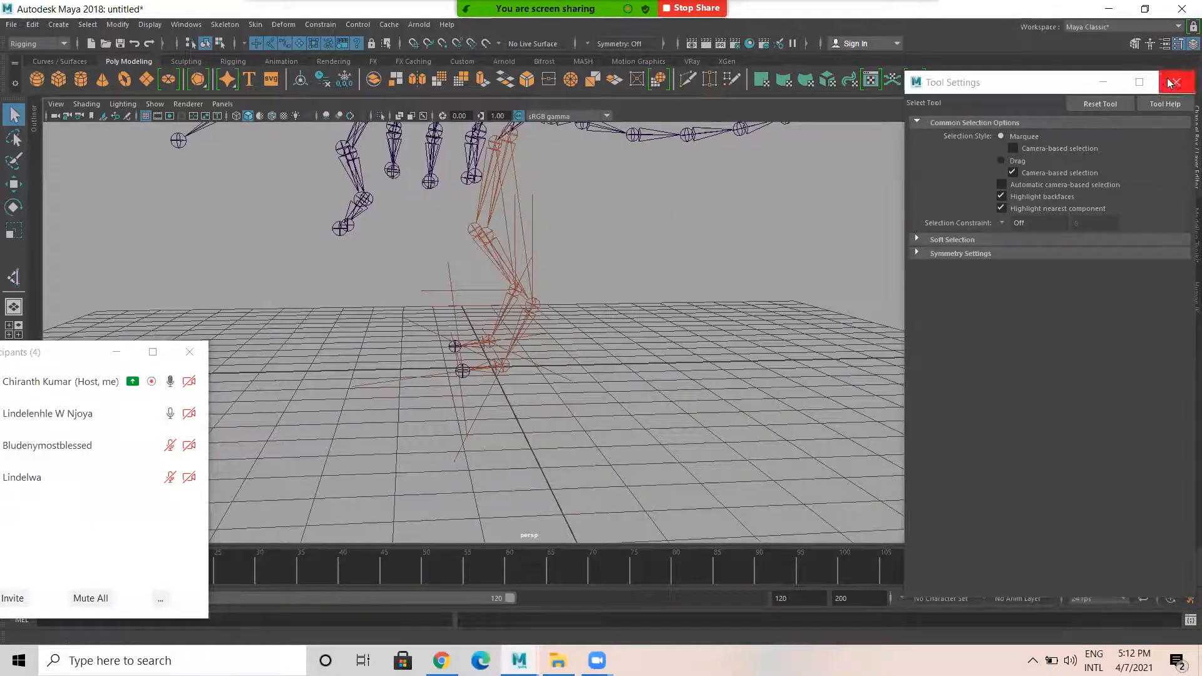
left_click(1174, 82)
Make layer1 visible again and examine the reverse foot joints alongside the IK handles on both feet
scroll(494, 389, "up", 7)
middle_click_drag(495, 390, 600, 286, "alt")
scroll(604, 309, "down", 2)
left_click_drag(478, 271, 563, 330, "alt")
scroll(683, 326, "up", 4)
middle_click_drag(622, 333, 695, 291, "alt")
scroll(694, 291, "up", 2)
scroll(592, 297, "down", 5)
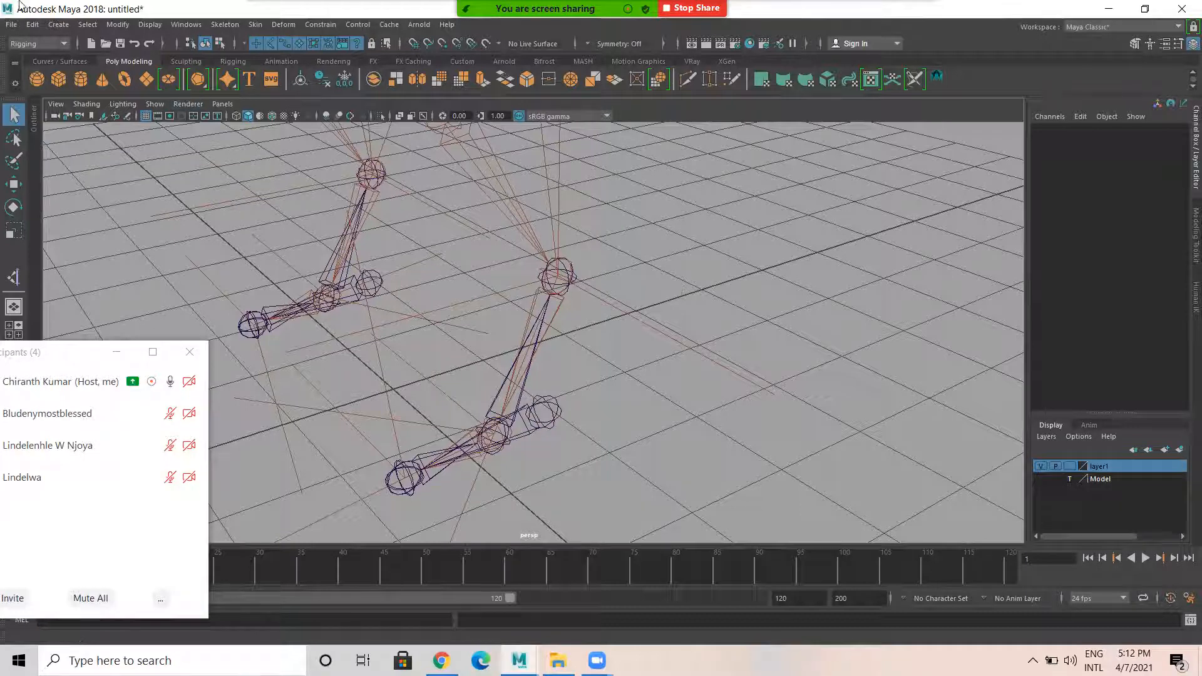
Save the scene as a new version named Dino rigging_02.mb in the Dino scenes folder
left_click(11, 24)
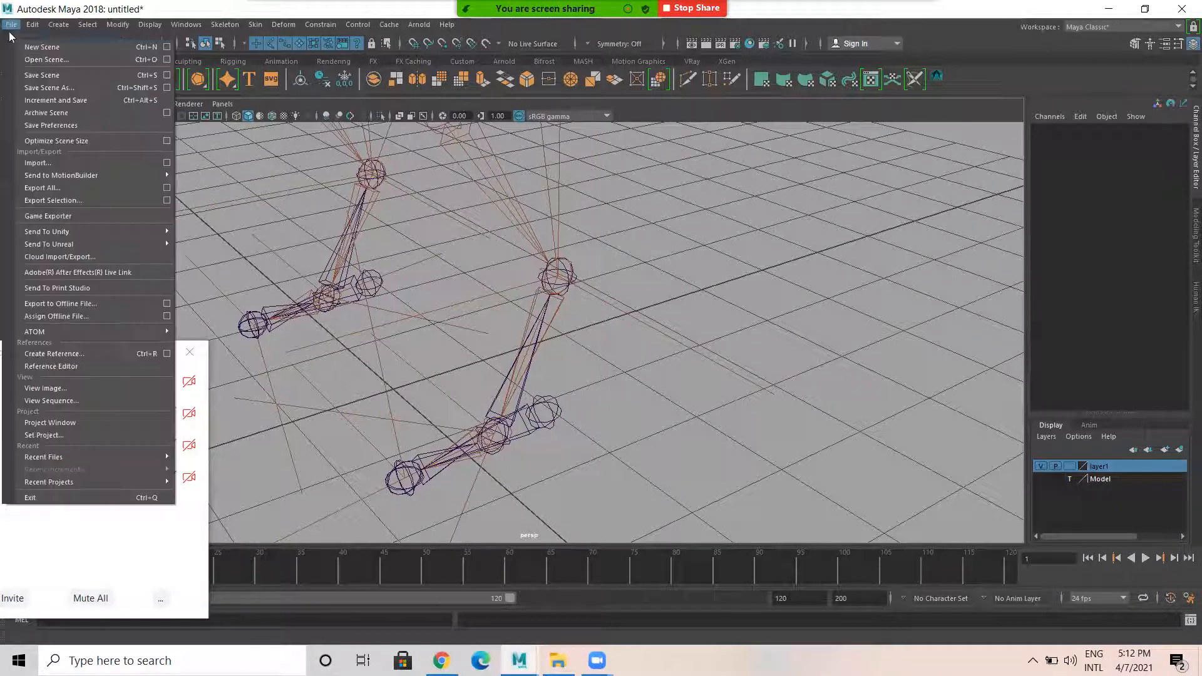
left_click(50, 87)
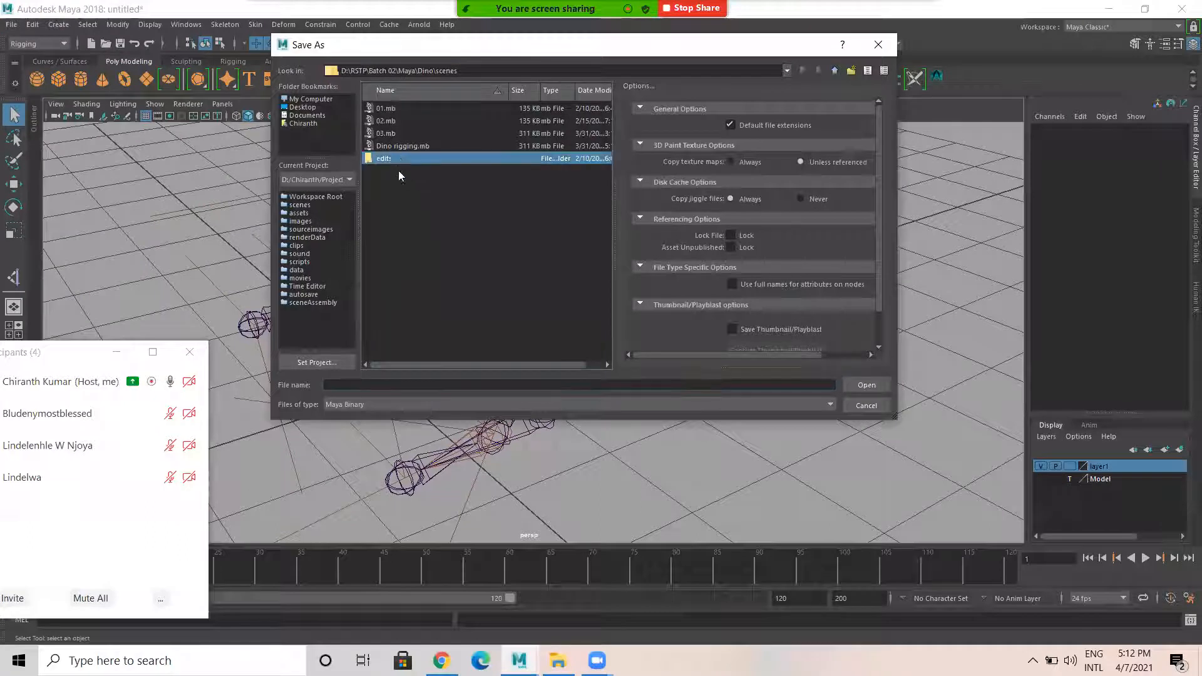
left_click(400, 145)
left_click(369, 385)
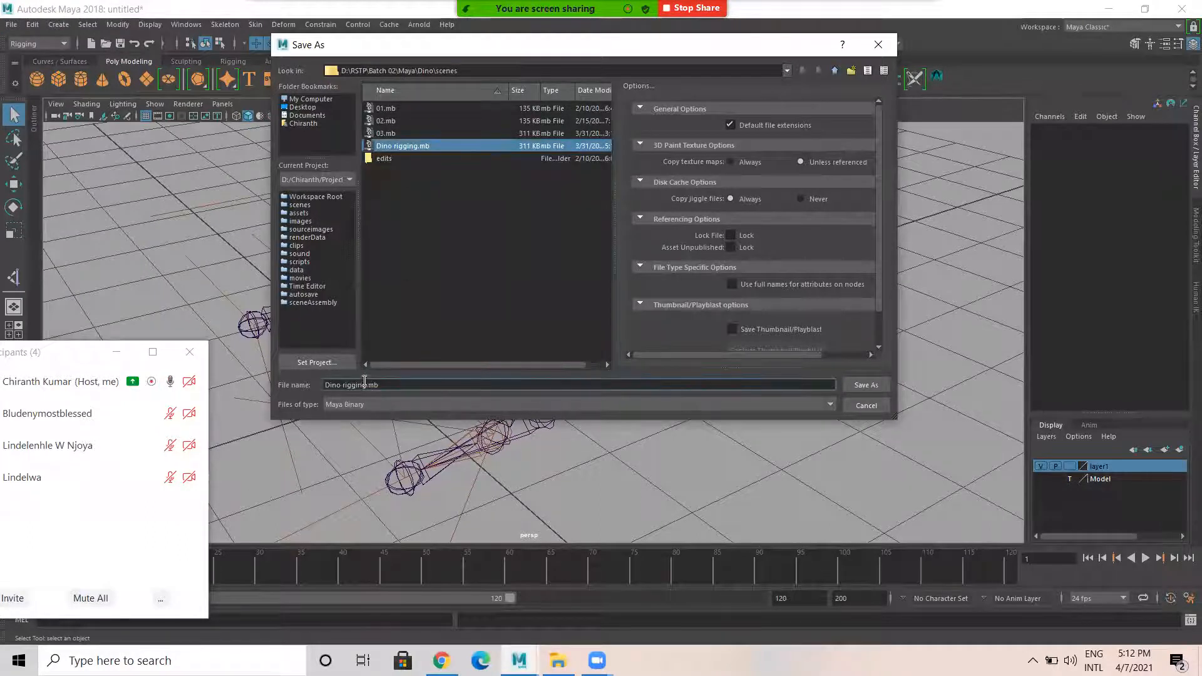
type("02")
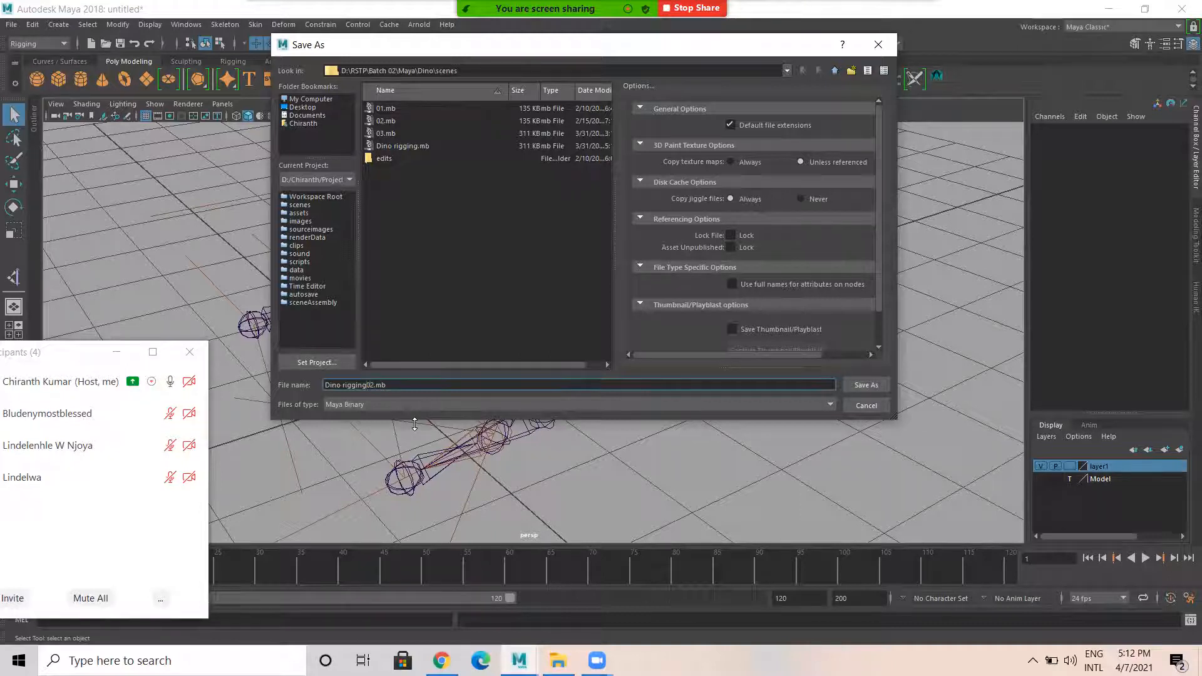
key("Return")
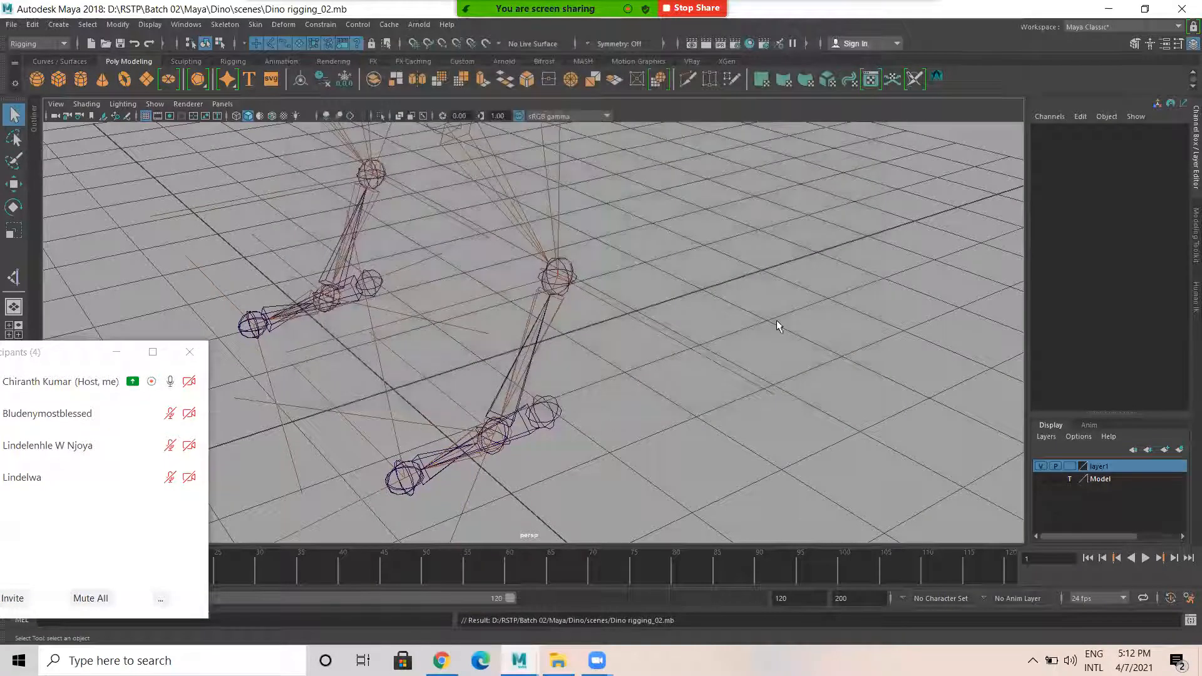
Examine the left ankle up close, selecting ikHandle1 and the LT_Rev_Ankle joint in turn to identify them
left_click_drag(647, 366, 730, 343, "alt")
left_click_drag(725, 262, 674, 423, "alt")
left_click(591, 378)
right_click_drag(603, 421, 721, 351, "alt")
middle_click_drag(721, 352, 709, 282, "alt")
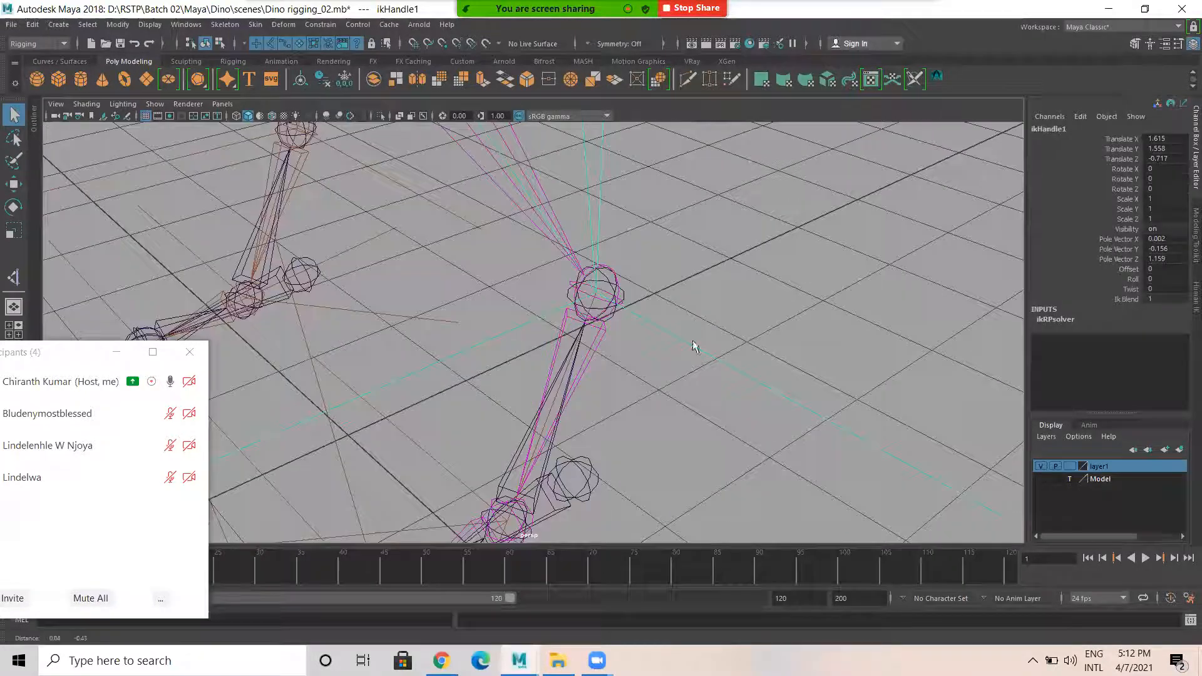
left_click(606, 273)
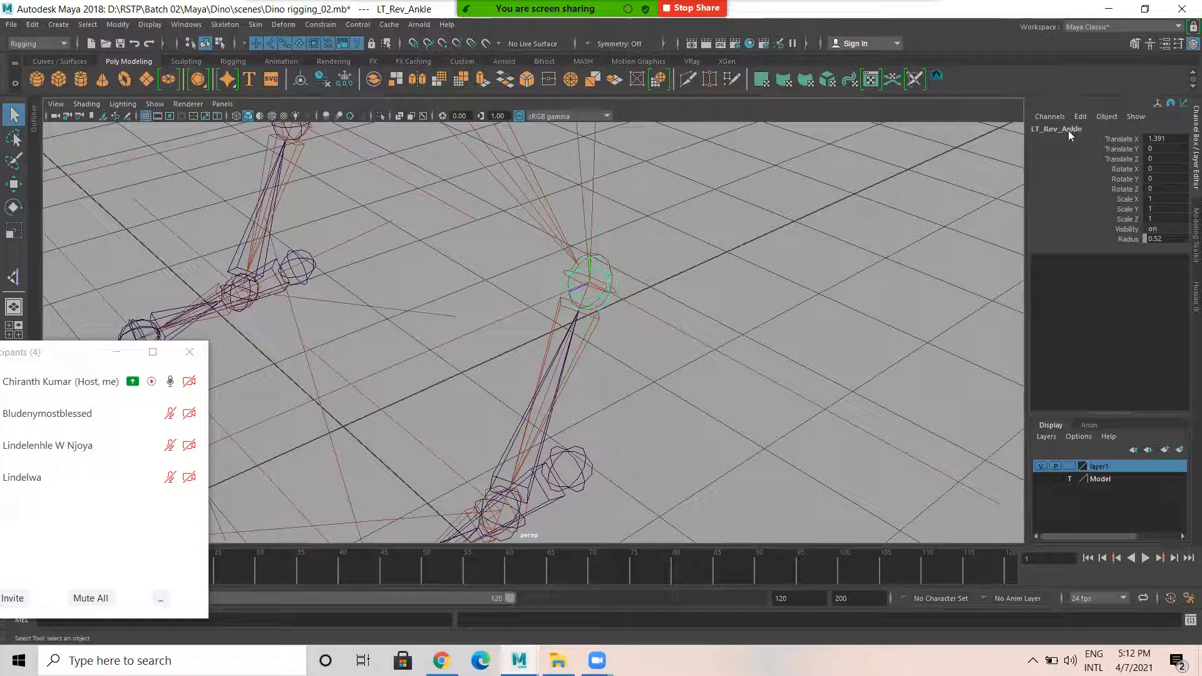
left_click(706, 324)
left_click_drag(704, 324, 686, 375)
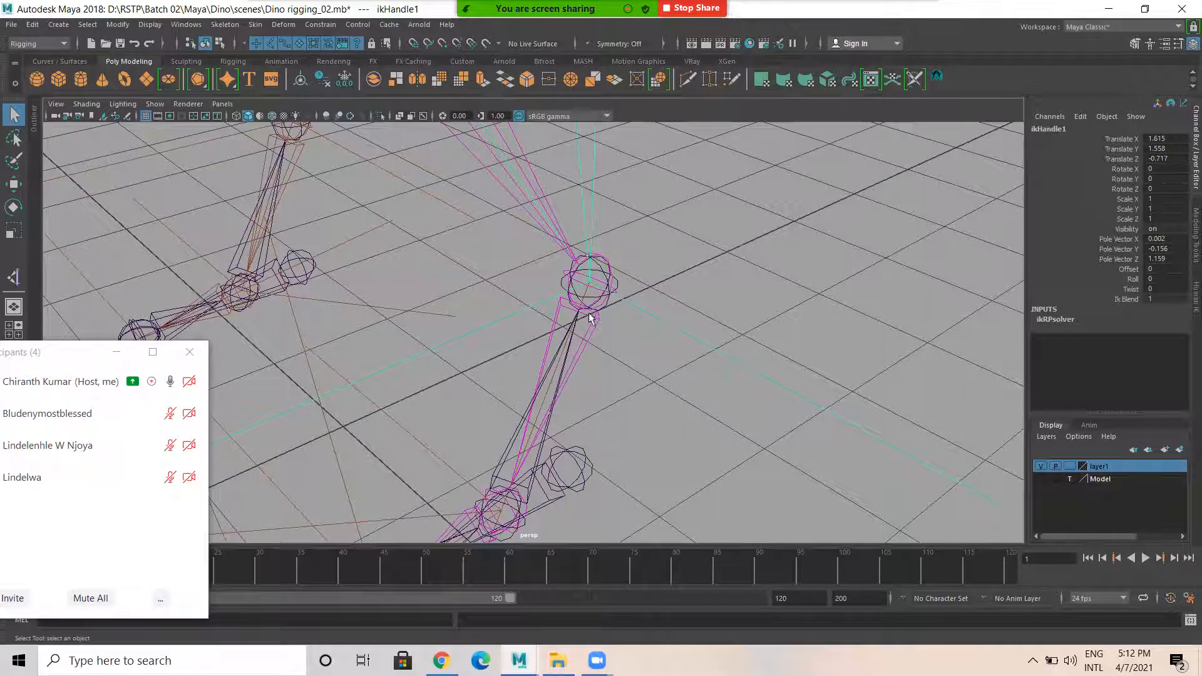
scroll(731, 390, "up", 5)
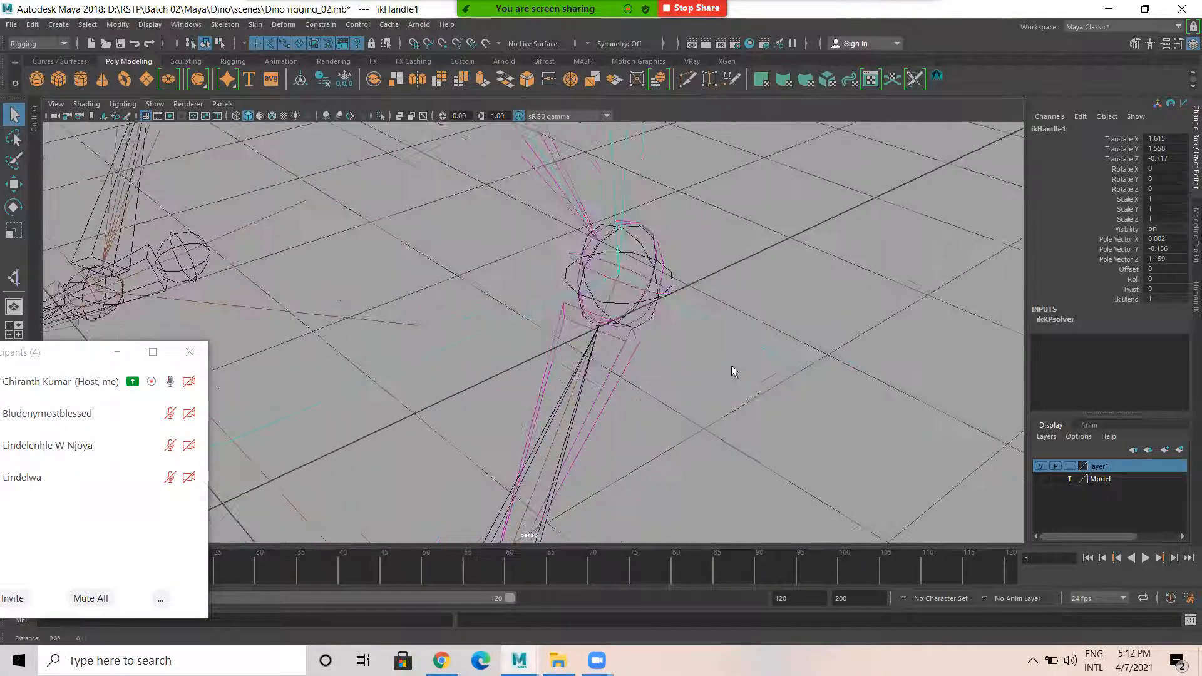
scroll(731, 371, "up", 2)
left_click(803, 265)
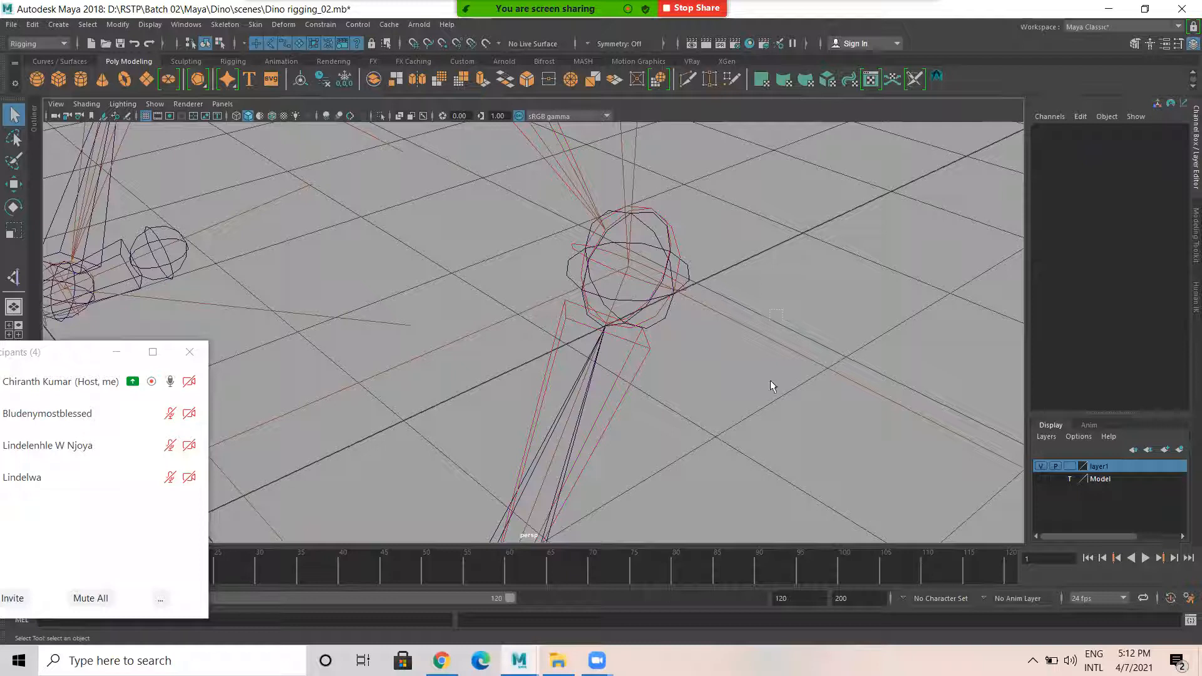
key("ctrl+z")
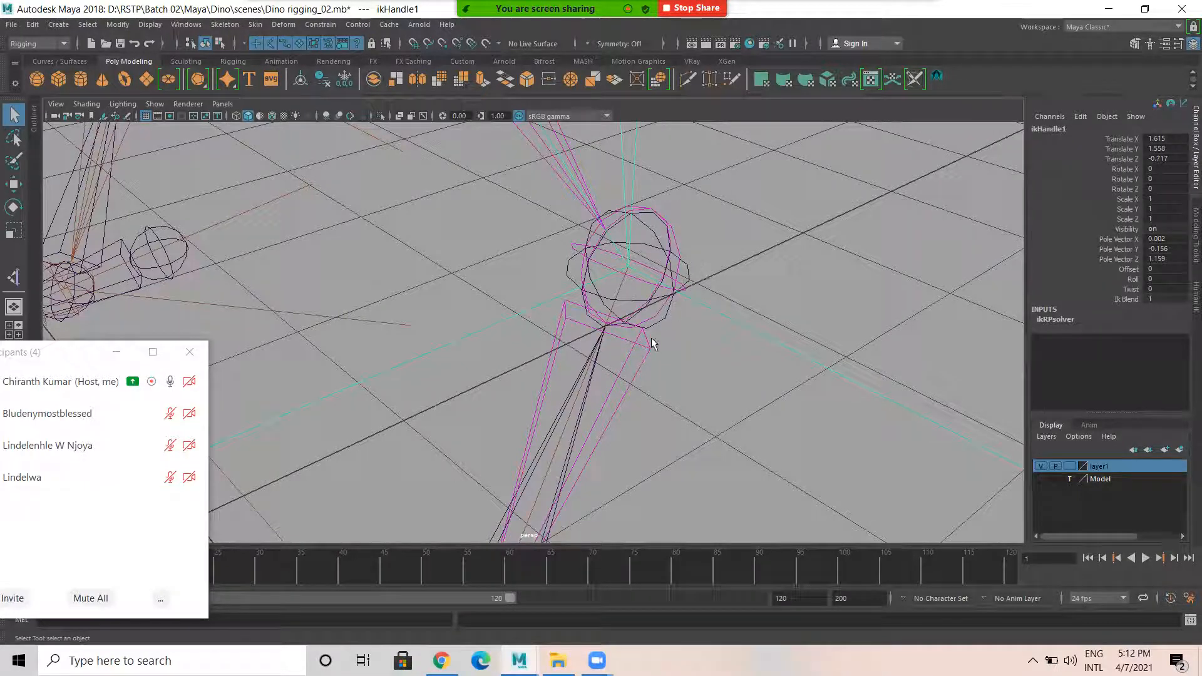
left_click(758, 272)
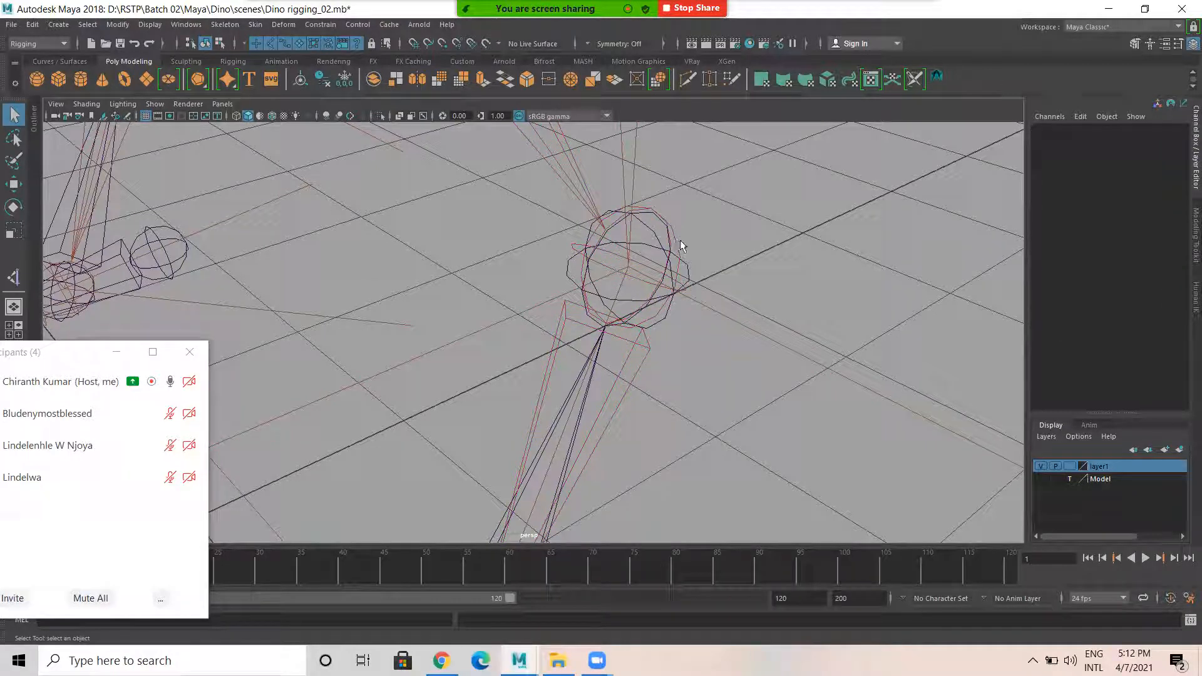
left_click_drag(783, 320, 777, 386)
right_click_drag(703, 325, 834, 333, "alt")
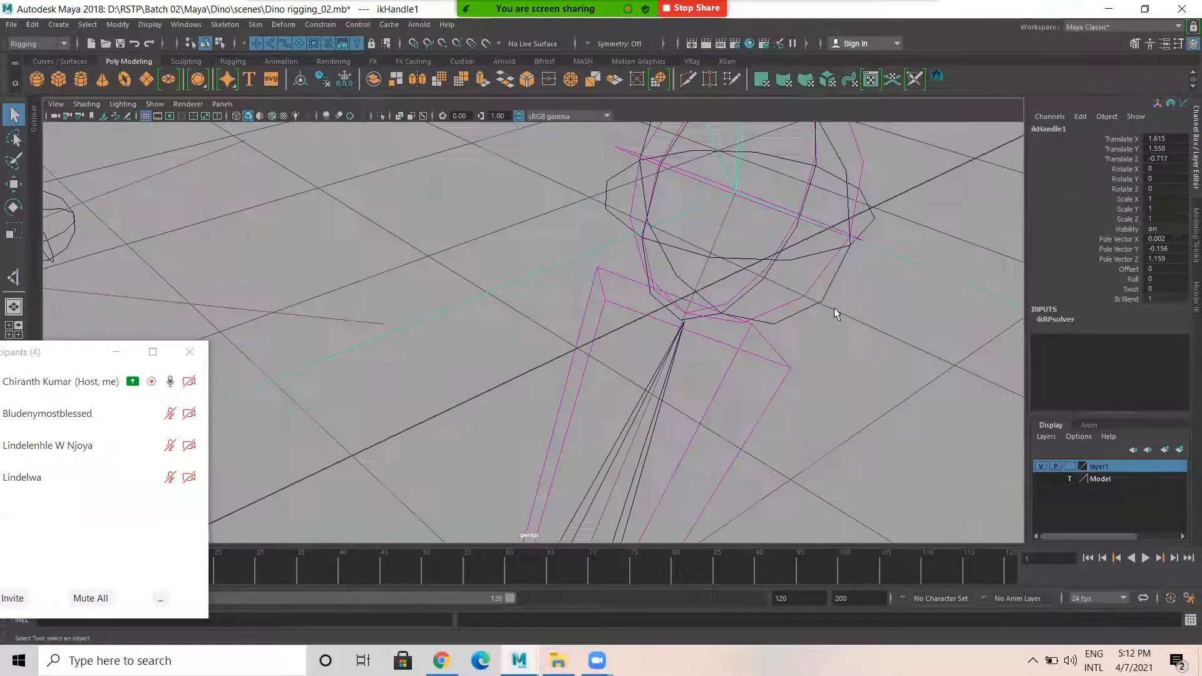
left_click(878, 221)
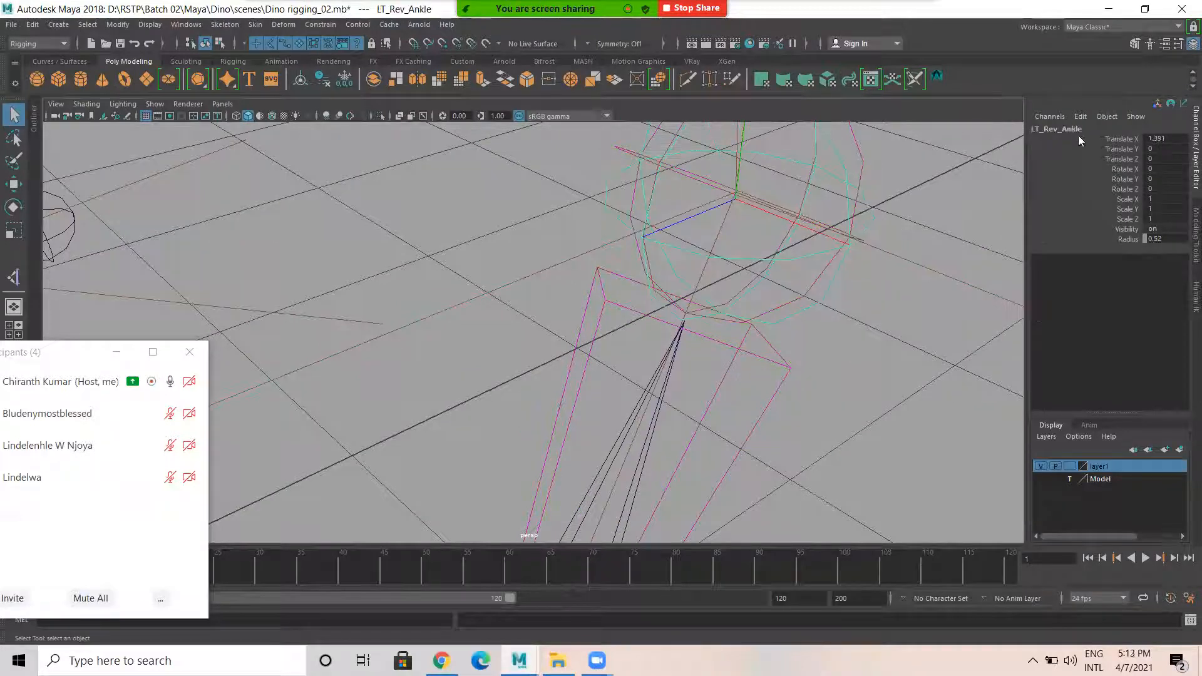
Parent the left ankle's ikHandle1 under the LT_Rev_Ankle joint
right_click_drag(838, 242, 815, 291, "alt")
middle_click_drag(803, 238, 678, 284, "alt")
right_click_drag(678, 284, 751, 242, "alt")
middle_click_drag(717, 330, 759, 250, "alt")
left_click_drag(760, 252, 758, 340)
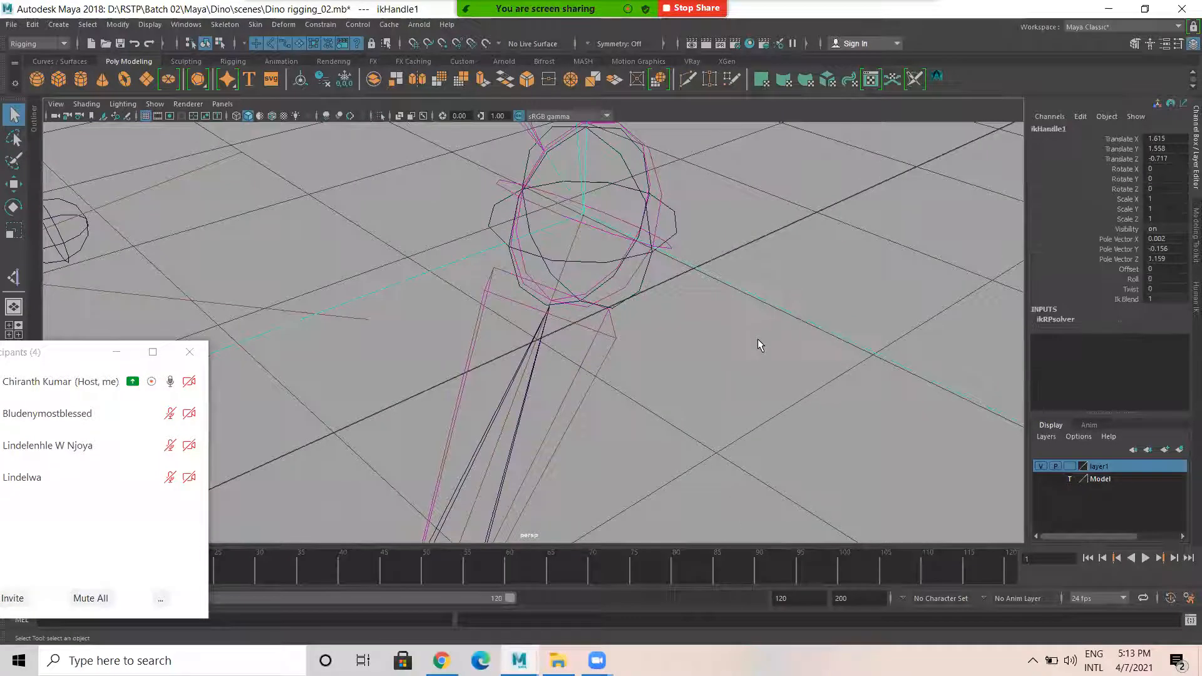
left_click(671, 221)
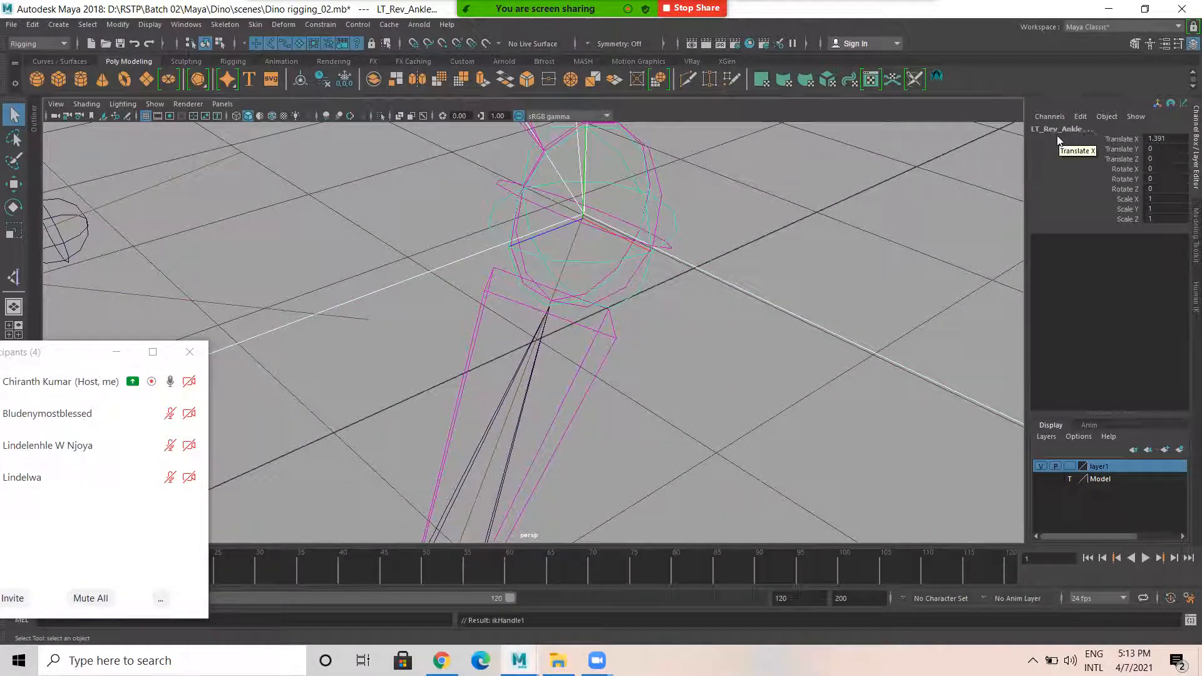
key("Down")
Reduce the IK handle display size to 0.94, close the size window and clear the selection
mouse_move(784, 291)
left_mouse_down("alt")
mouse_move(646, 355)
mouse_move(622, 313)
mouse_move(820, 387)
mouse_move(798, 305)
left_mouse_up("alt")
left_click(638, 258)
middle_click_drag(616, 257, 555, 316, "alt")
scroll(555, 311, "down", 4)
left_click_drag(555, 311, 433, 322, "alt")
left_click(486, 297)
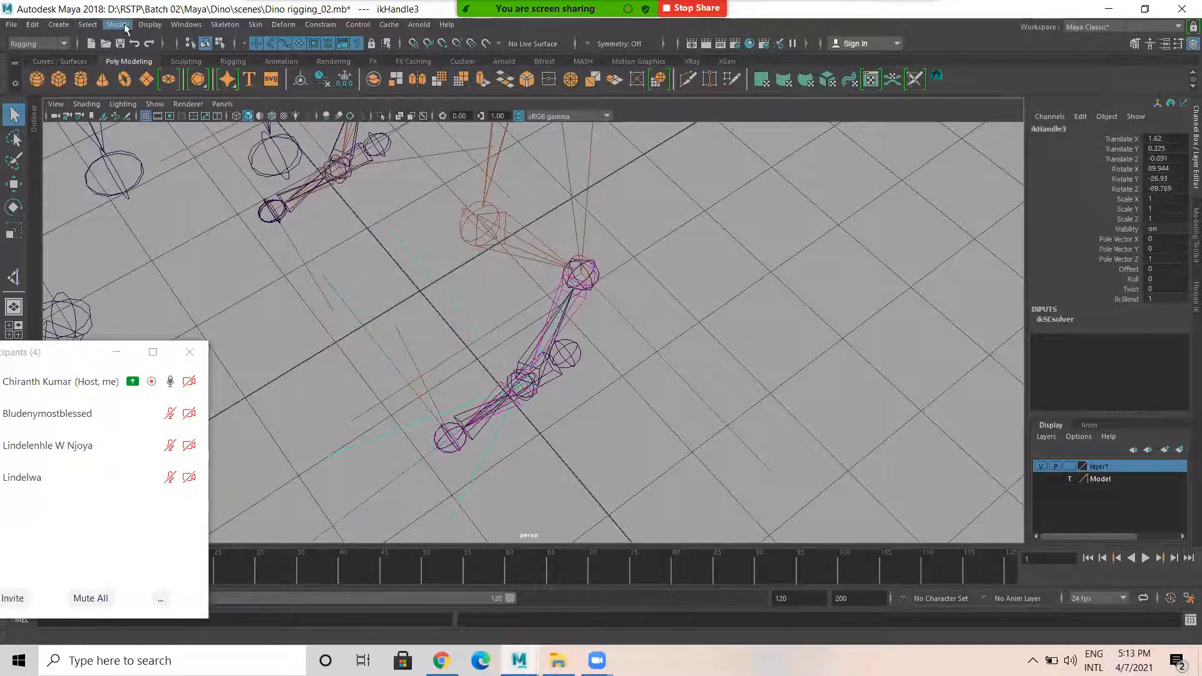
left_click(150, 24)
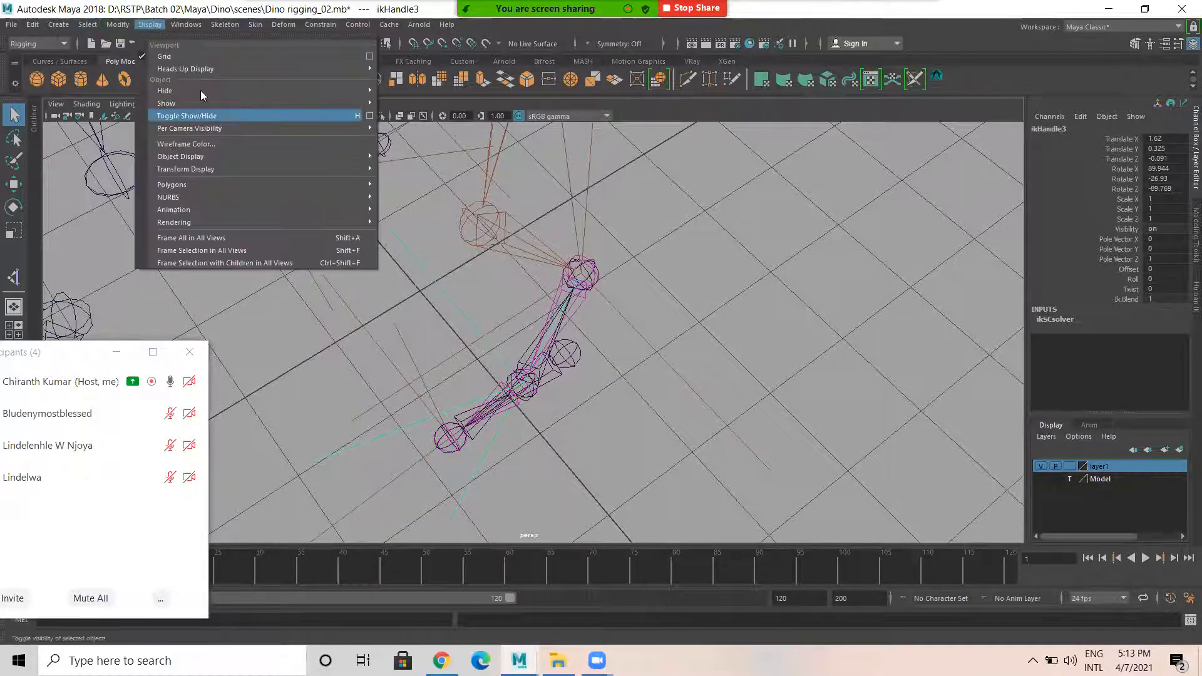
mouse_move(201, 210)
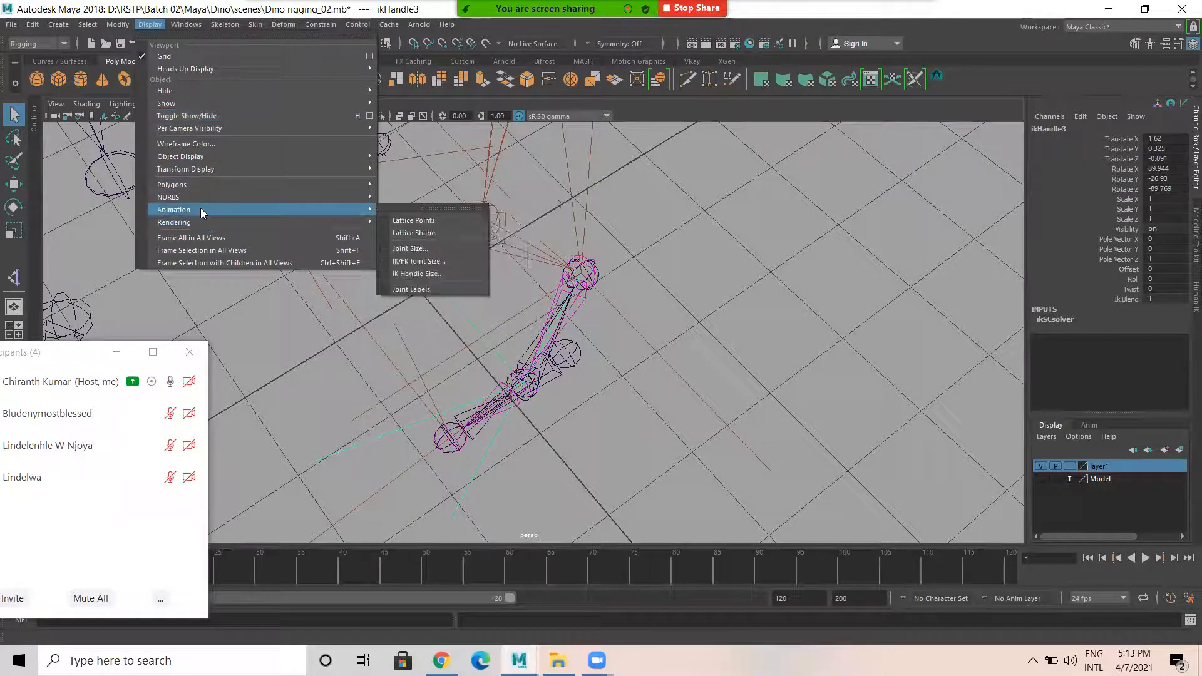
left_click(433, 261)
left_click_drag(480, 258, 473, 257)
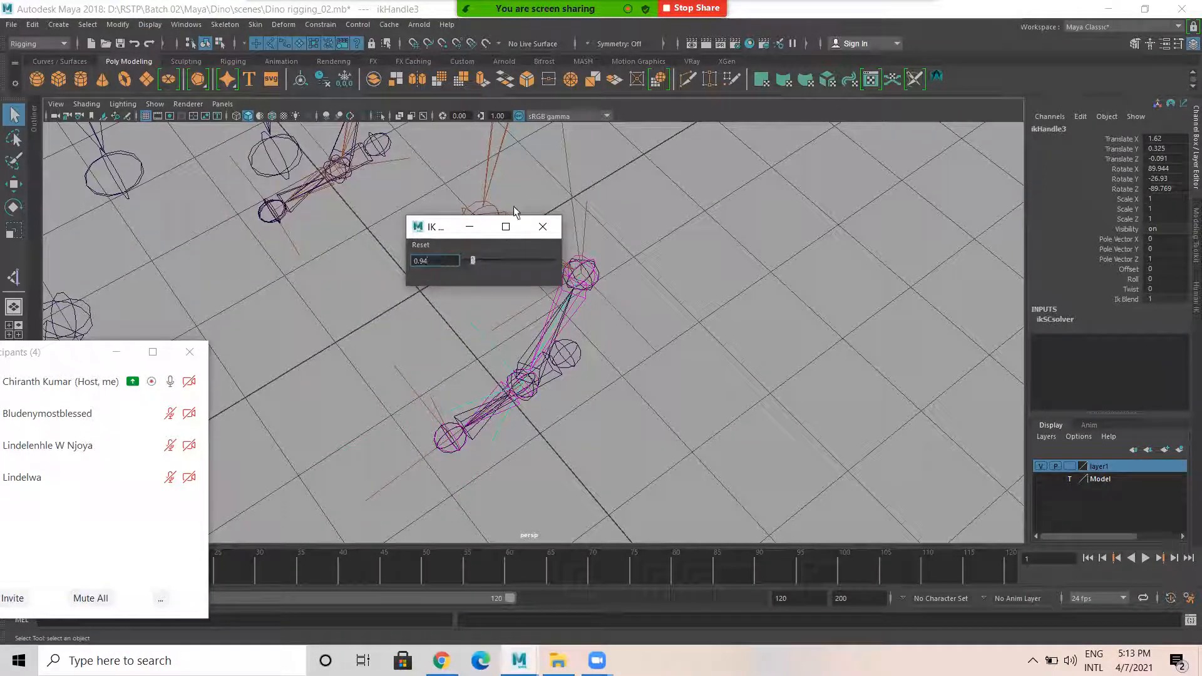
left_click(542, 228)
left_click(880, 360)
Parent the IK handle at the left ball, ikHandle3, under the LT_Rev_Ball joint
scroll(803, 446, "up", 5)
left_click_drag(628, 449, 499, 410, "alt")
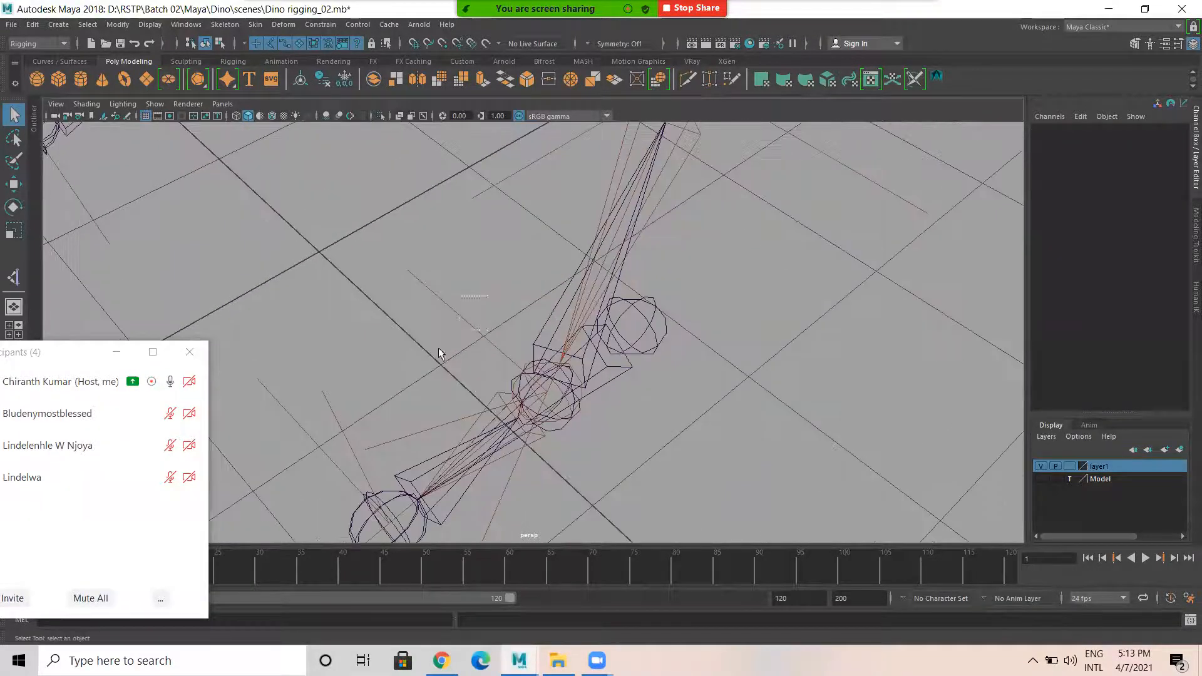
left_click_drag(470, 313, 566, 452)
scroll(570, 454, "up", 4)
middle_click_drag(452, 464, 433, 412, "alt")
left_click(597, 422)
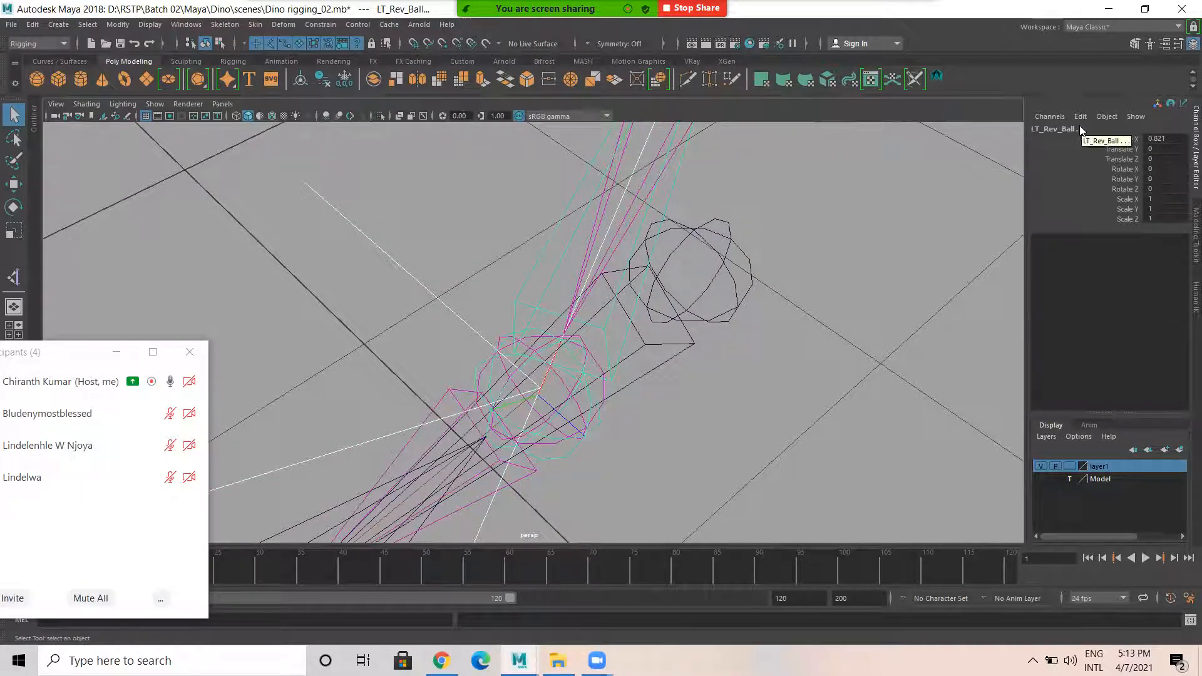
key("p")
Parent the left toe's ikHandle4 under the LT_Rev_Toe joint and deselect everything
left_click_drag(647, 519, 734, 279, "alt")
left_click_drag(536, 215, 505, 258)
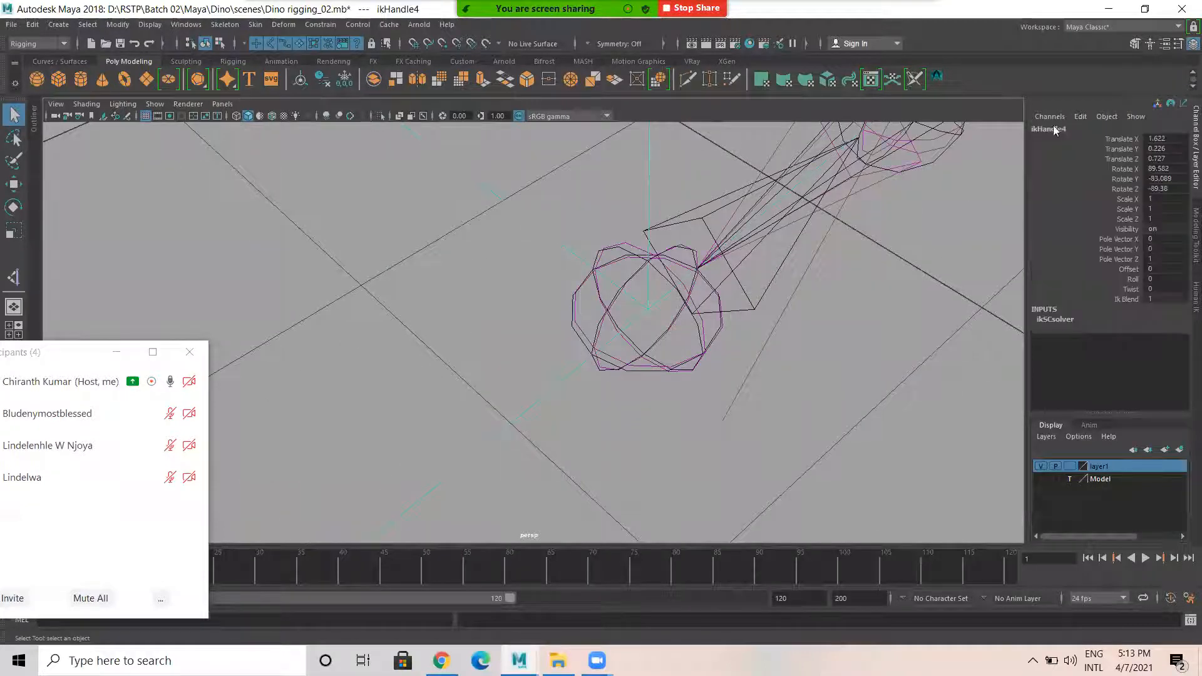
left_click(633, 369)
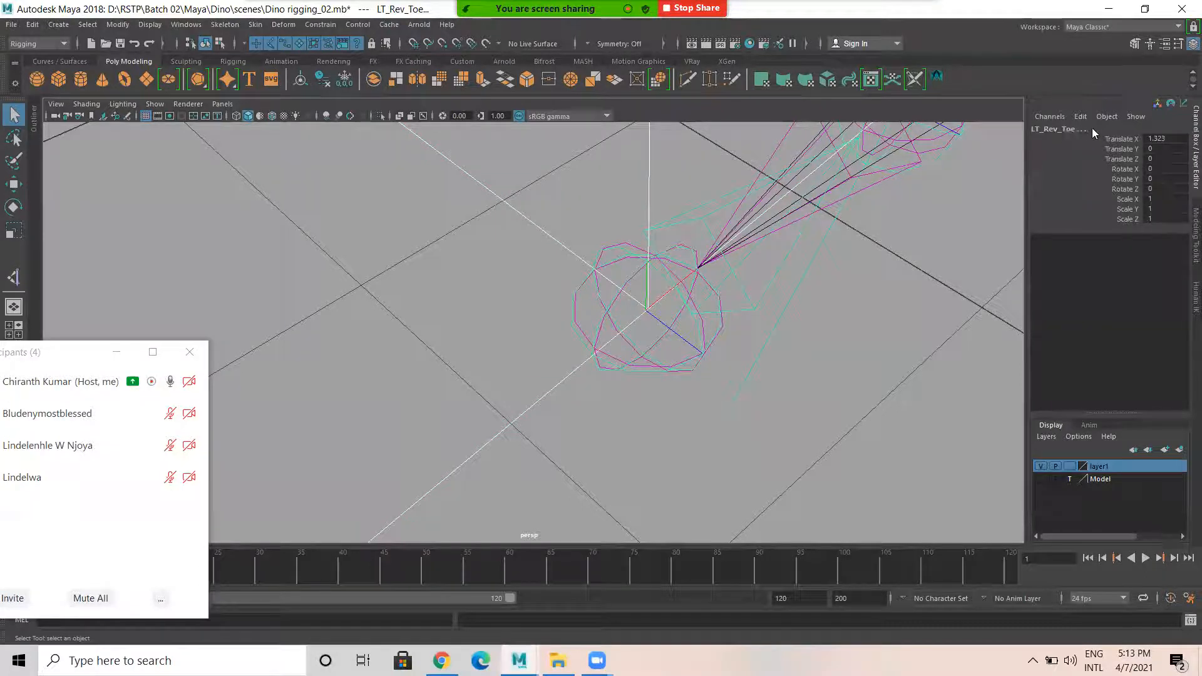
key("ctrl+z")
left_click(820, 298)
Test the left foot rig by moving the LT_Rev_Heel joint, and undo the move
scroll(820, 298, "down", 5)
left_click_drag(820, 298, 555, 308, "alt")
middle_click_drag(555, 309, 582, 375, "alt")
left_click(623, 313)
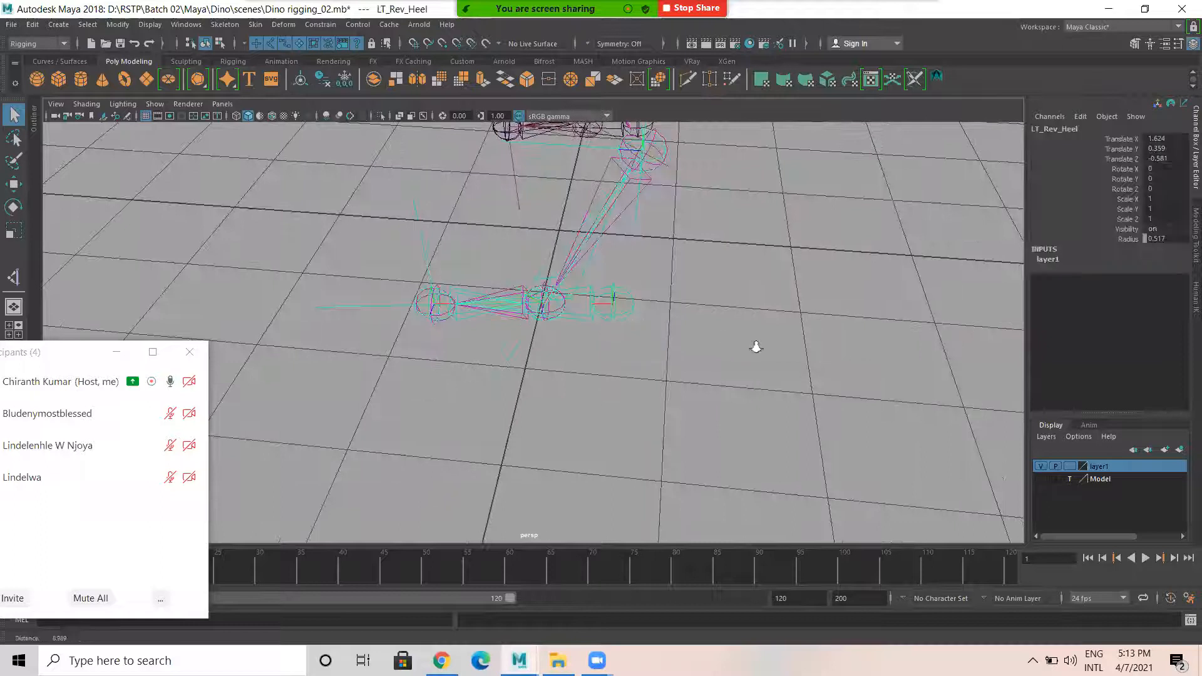
right_click_drag(756, 347, 645, 443, "alt")
middle_click_drag(591, 276, 613, 363, "alt")
left_click_drag(614, 363, 648, 336, "alt")
middle_click_drag(648, 336, 695, 465, "alt")
mouse_move(695, 464)
left_mouse_down("alt")
mouse_move(786, 460)
mouse_move(701, 441)
left_mouse_up("alt")
key("w")
left_click_drag(574, 456, 631, 435)
key("ctrl+z")
Parent the right ankle's ikHandle2 under the RT_Rev_Ankle joint
left_click_drag(564, 369, 562, 441, "alt")
right_click_drag(562, 441, 617, 401, "alt")
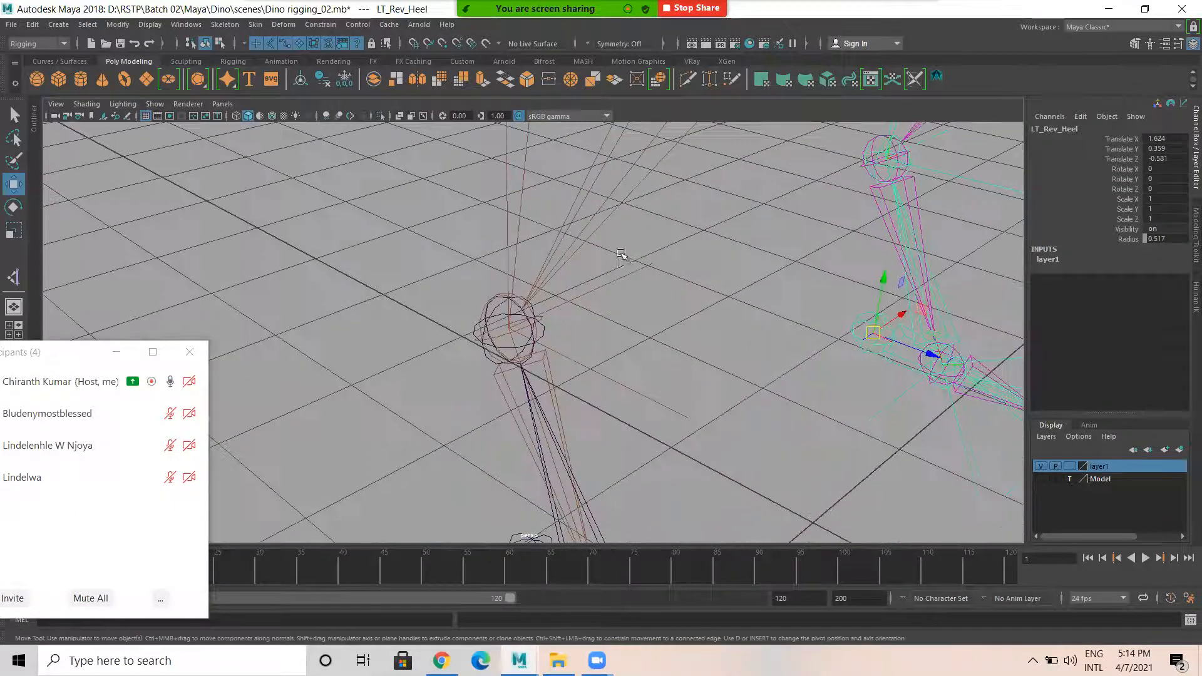
left_click(624, 266)
right_click_drag(451, 371, 550, 382, "alt")
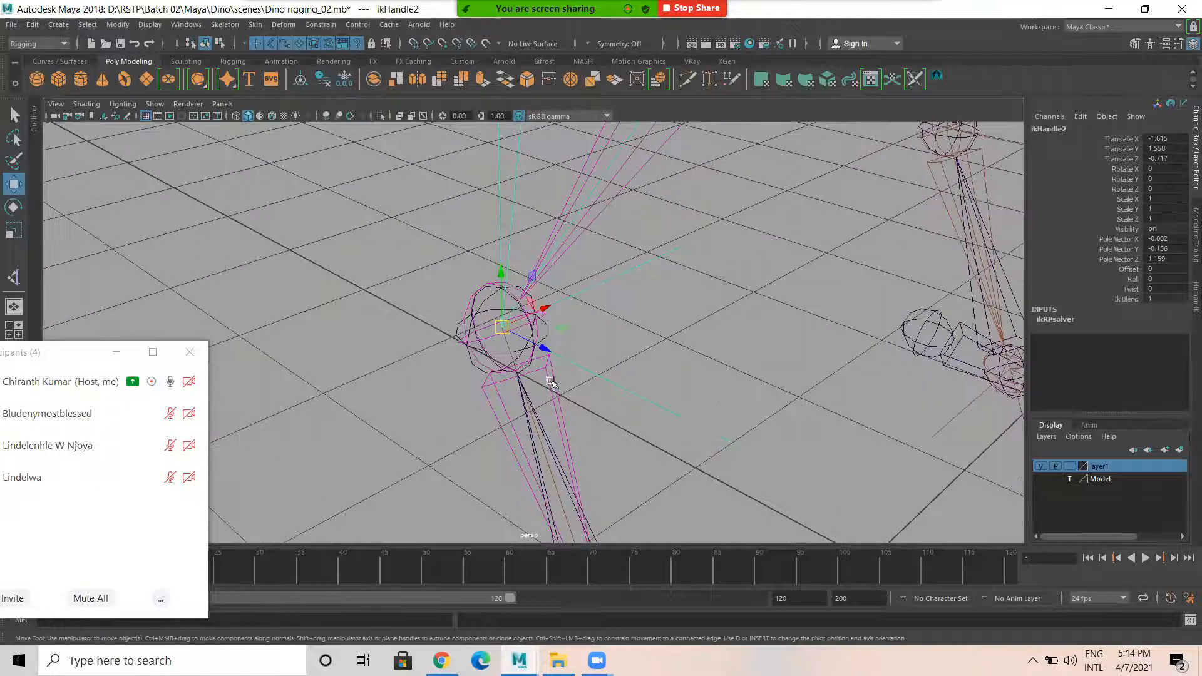
left_click(487, 368)
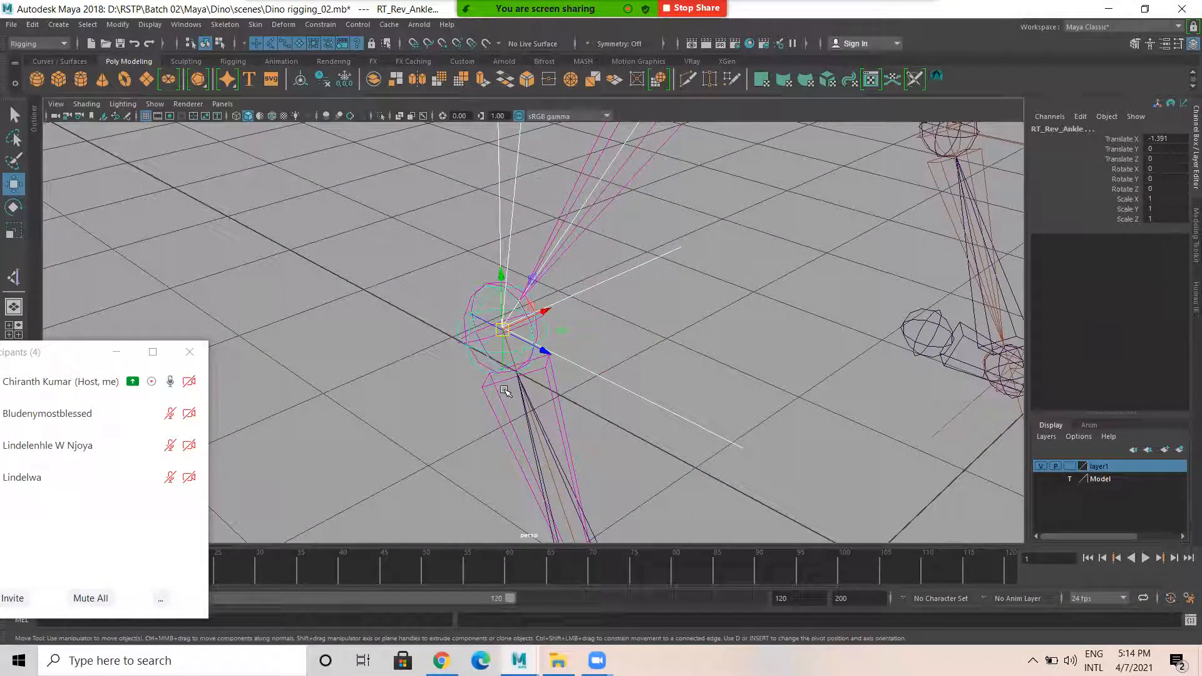
key("Down")
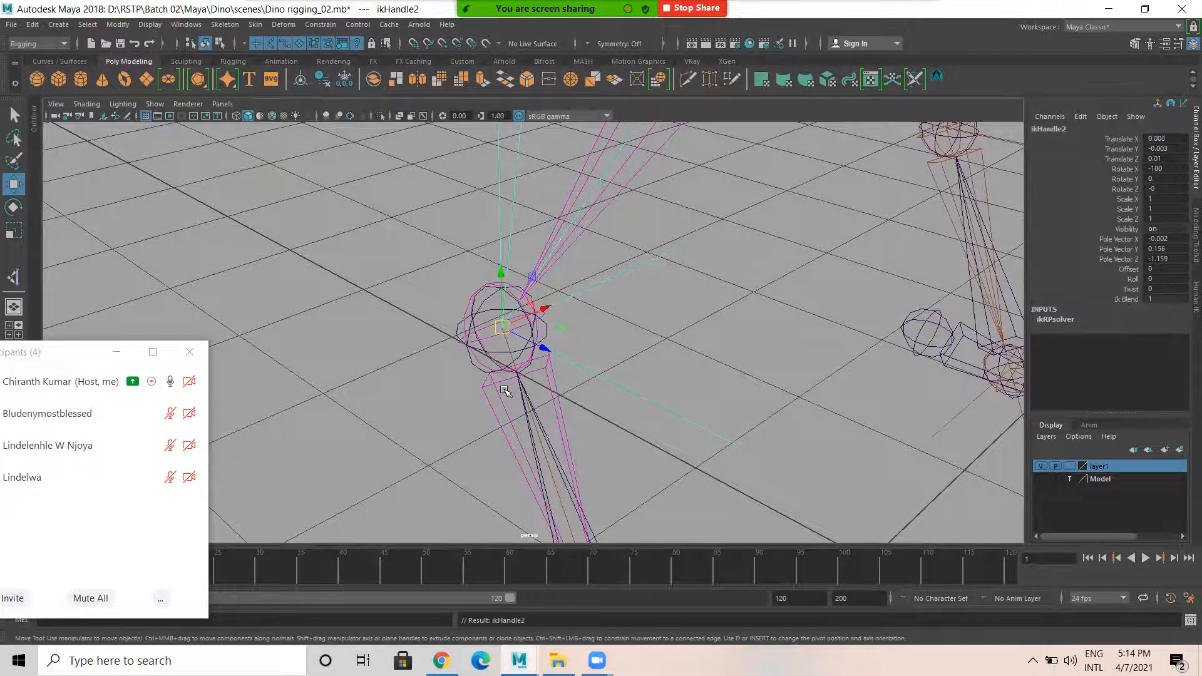
Parent the IK handle at the right ball, ikHandle5, under the RT_Rev_Ball joint
scroll(546, 411, "down", 5)
middle_click_drag(524, 502, 515, 271, "alt")
right_click_drag(515, 271, 488, 323, "alt")
left_click_drag(487, 322, 459, 388)
right_click_drag(459, 388, 719, 251, "alt")
middle_click_drag(738, 239, 735, 276, "alt")
right_click_drag(643, 282, 715, 393, "alt")
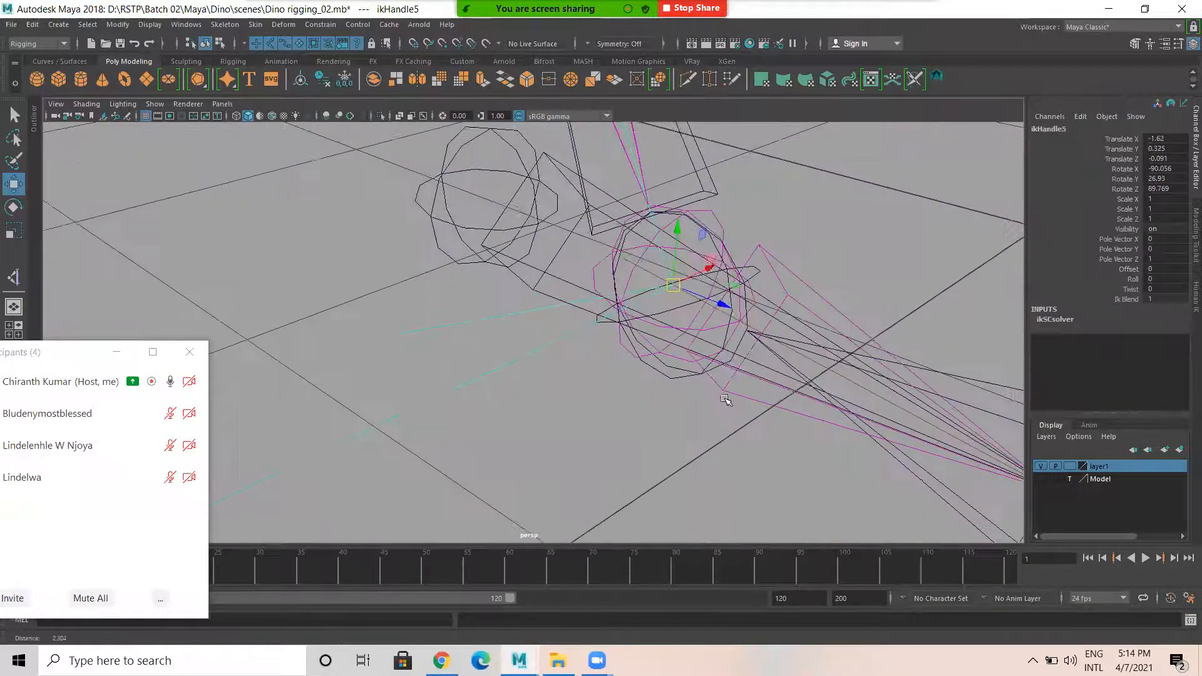
left_click(673, 376, "shift")
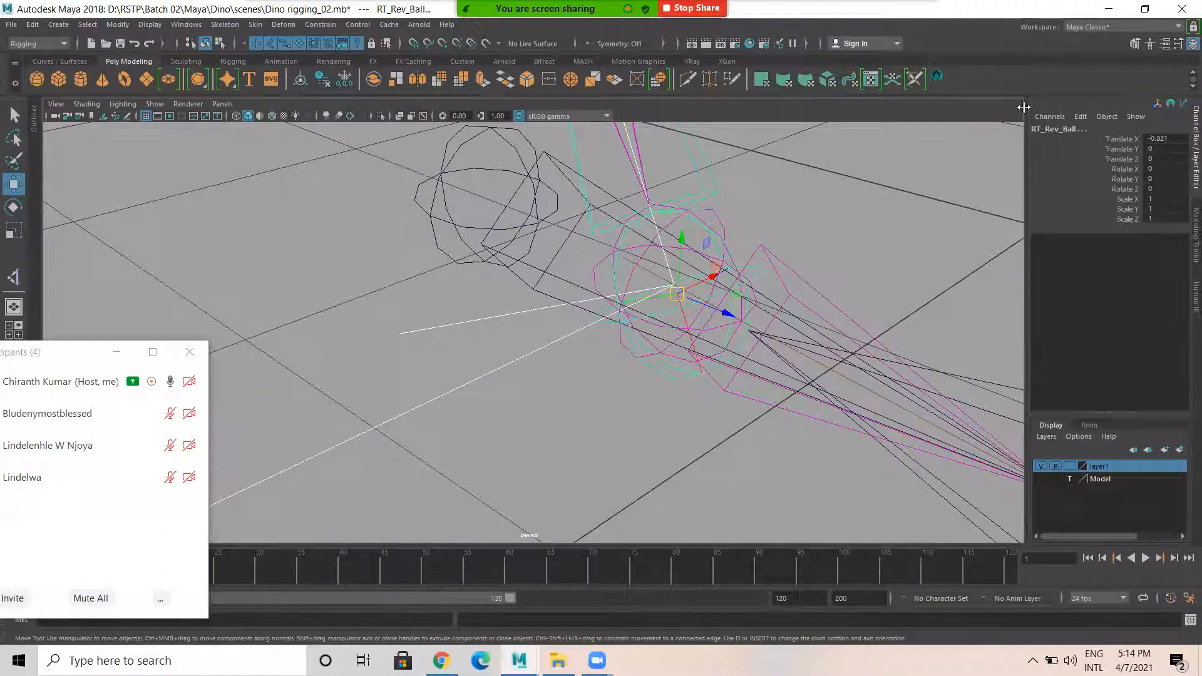
key("p")
Parent the right toe's ikHandle6 under the RT_Rev_Toe joint and clear the selection
scroll(804, 229, "down", 6)
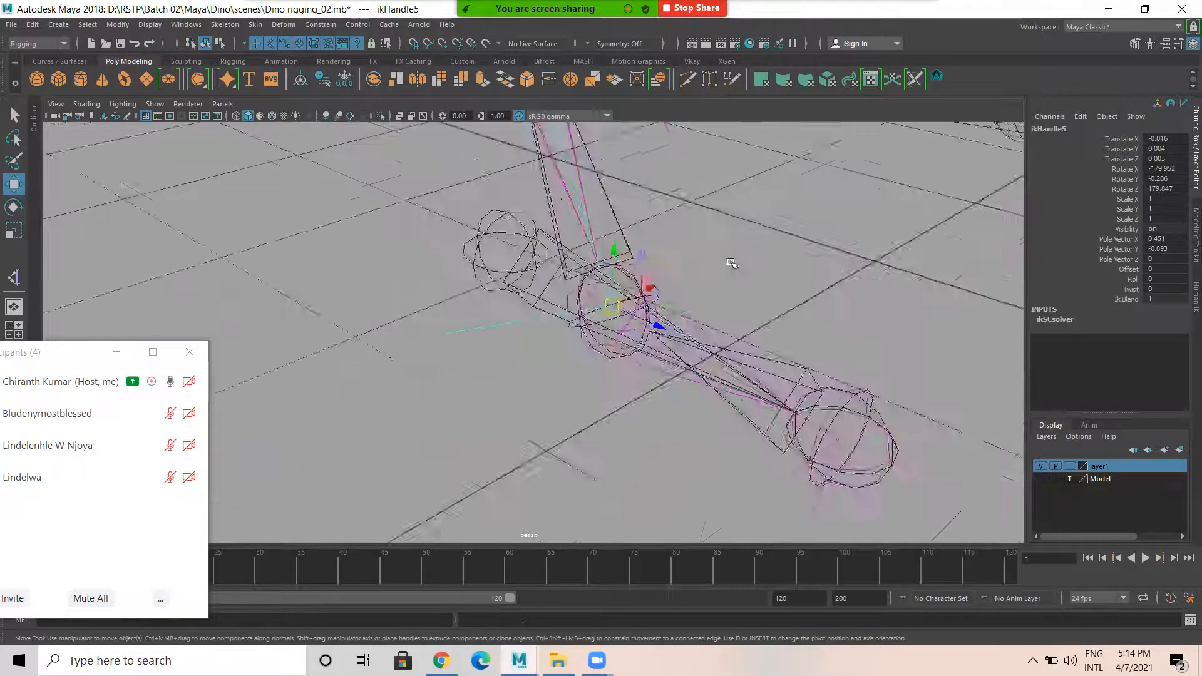
middle_click_drag(718, 464, 632, 433, "alt")
scroll(691, 449, "up", 4)
left_click(706, 483)
scroll(770, 489, "up", 1)
left_click(825, 332)
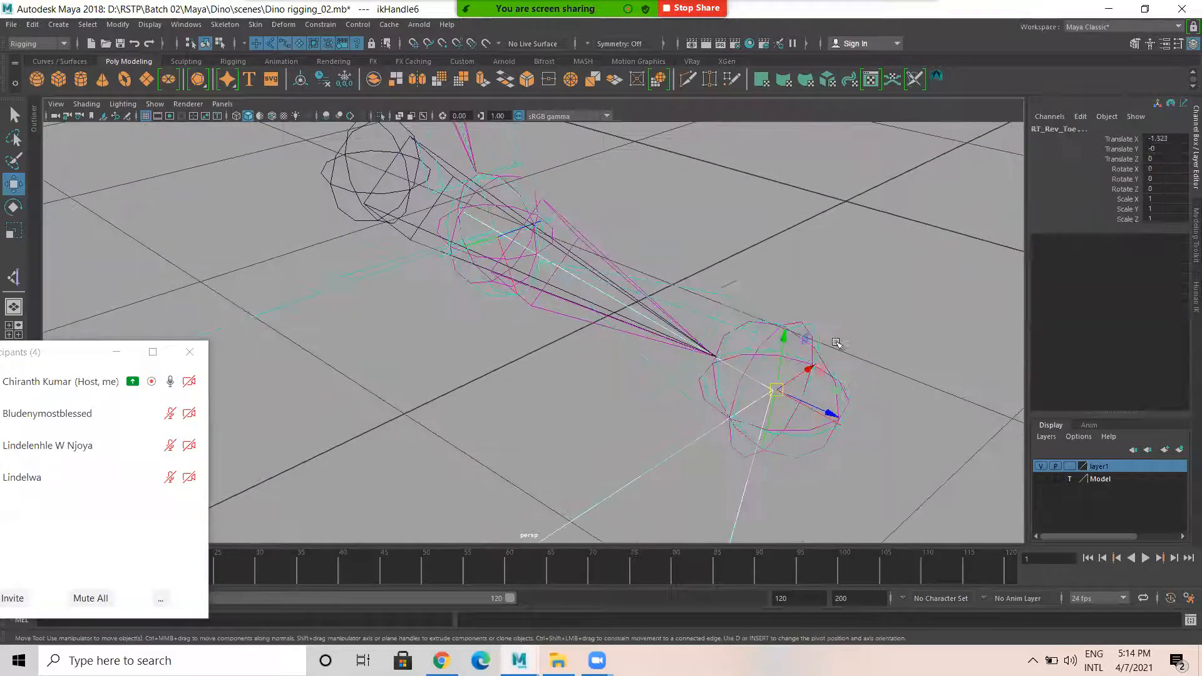
key("p")
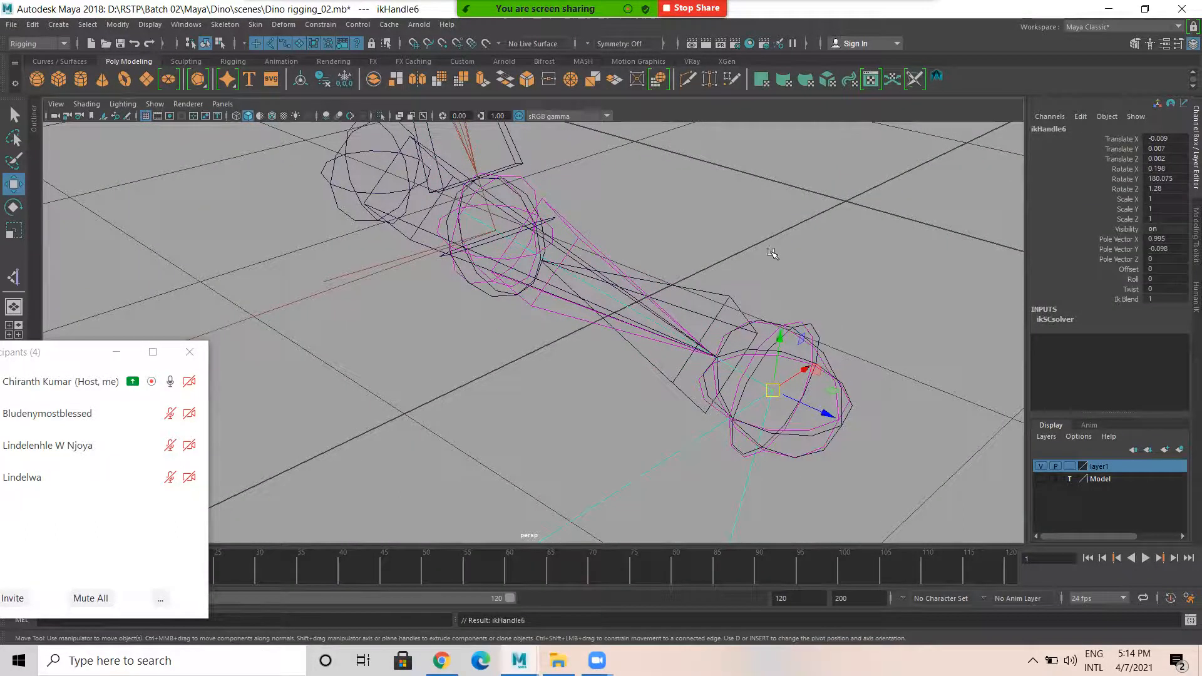
left_click(779, 285)
scroll(564, 360, "down", 5)
left_click_drag(416, 344, 463, 274, "alt")
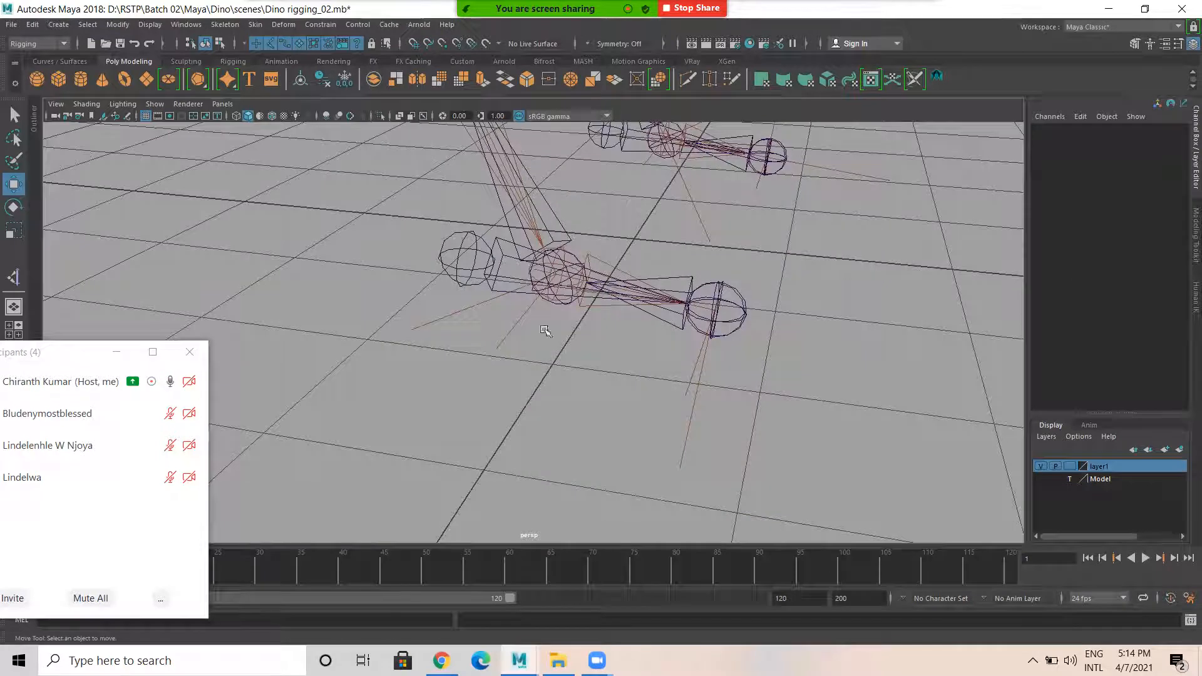
Test the right foot rig by moving the RT_Rev_Heel joint, and undo the move
left_click(443, 258)
scroll(470, 273, "down", 6)
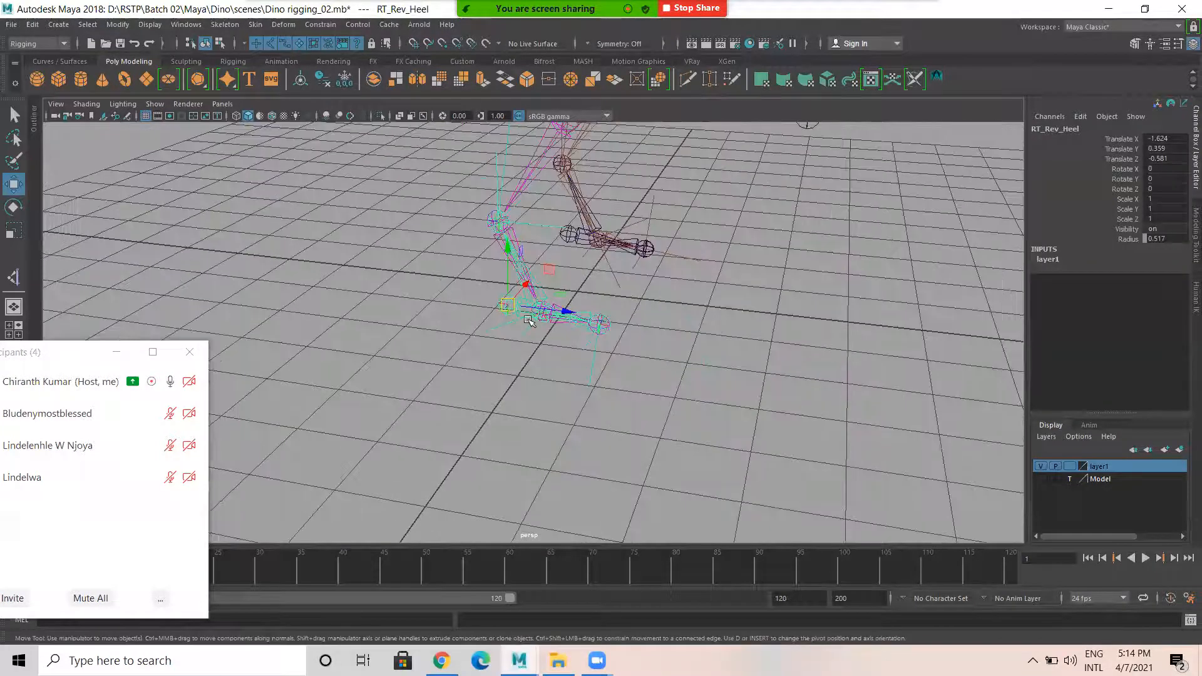
scroll(528, 321, "down", 5)
left_click_drag(512, 370, 486, 380)
key("ctrl+z")
left_click(759, 356)
Turn on the visibility of the Model layer to show the dinosaur mesh around the skeleton
left_click_drag(594, 379, 436, 342, "alt")
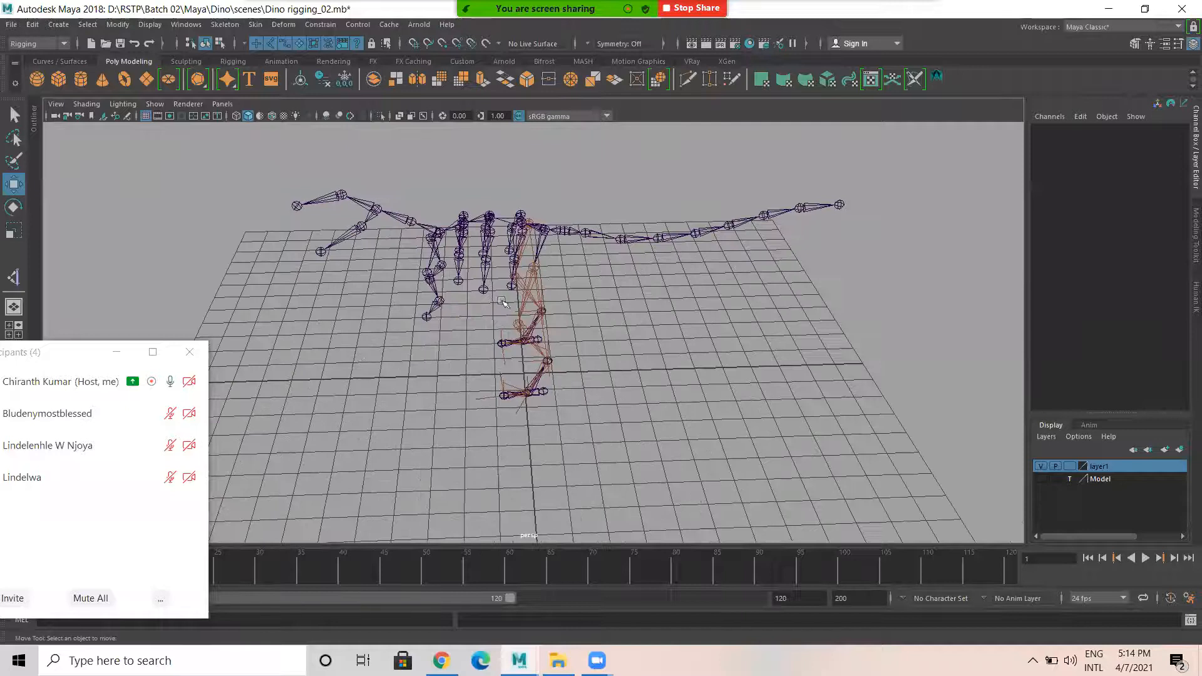
left_click_drag(275, 279, 796, 296, "alt")
scroll(662, 298, "down", 5)
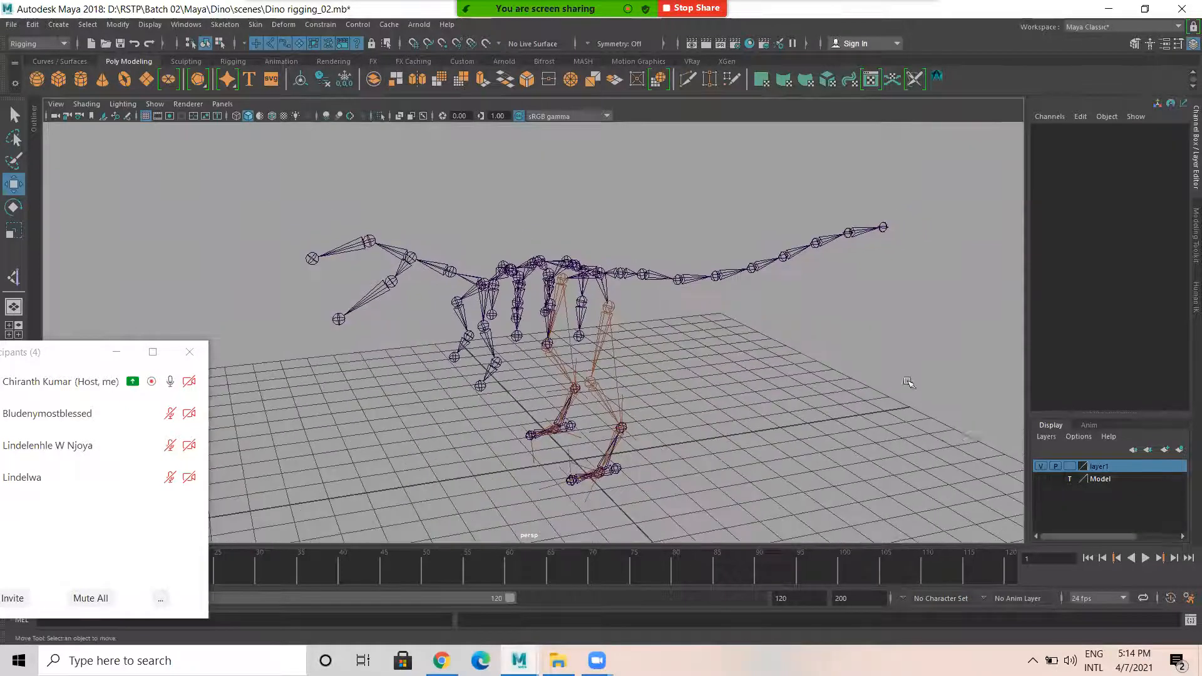
left_click(1040, 479)
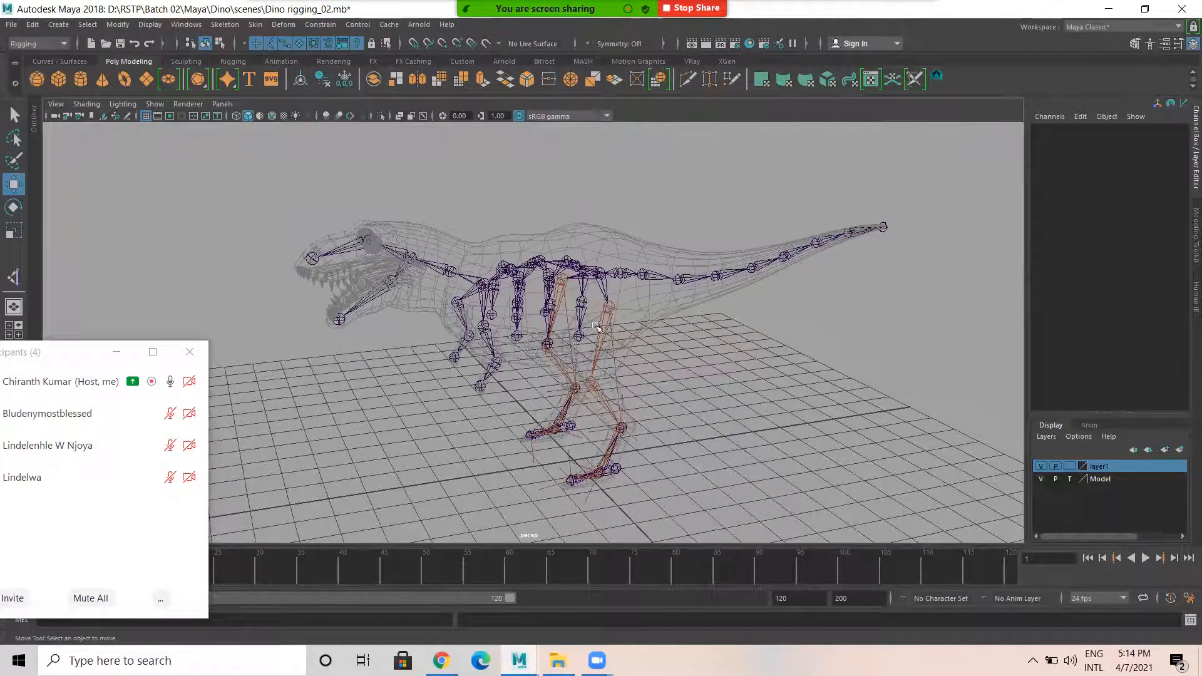
left_click_drag(679, 275, 612, 301, "alt")
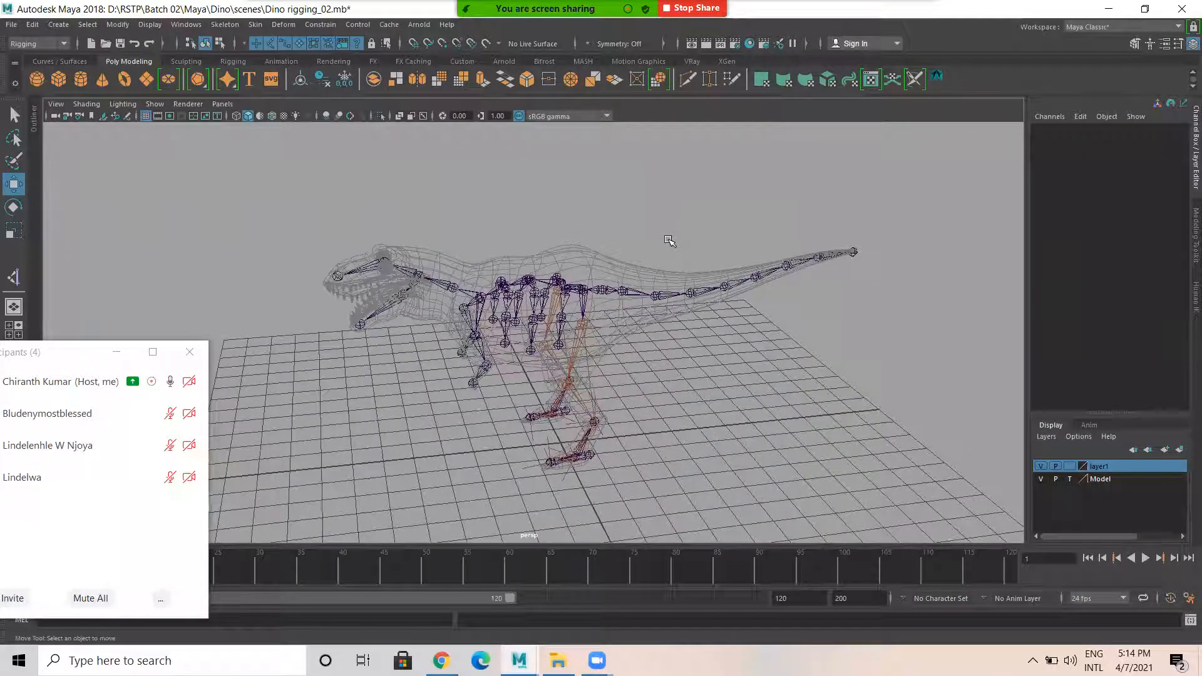
left_click_drag(663, 248, 676, 300, "alt")
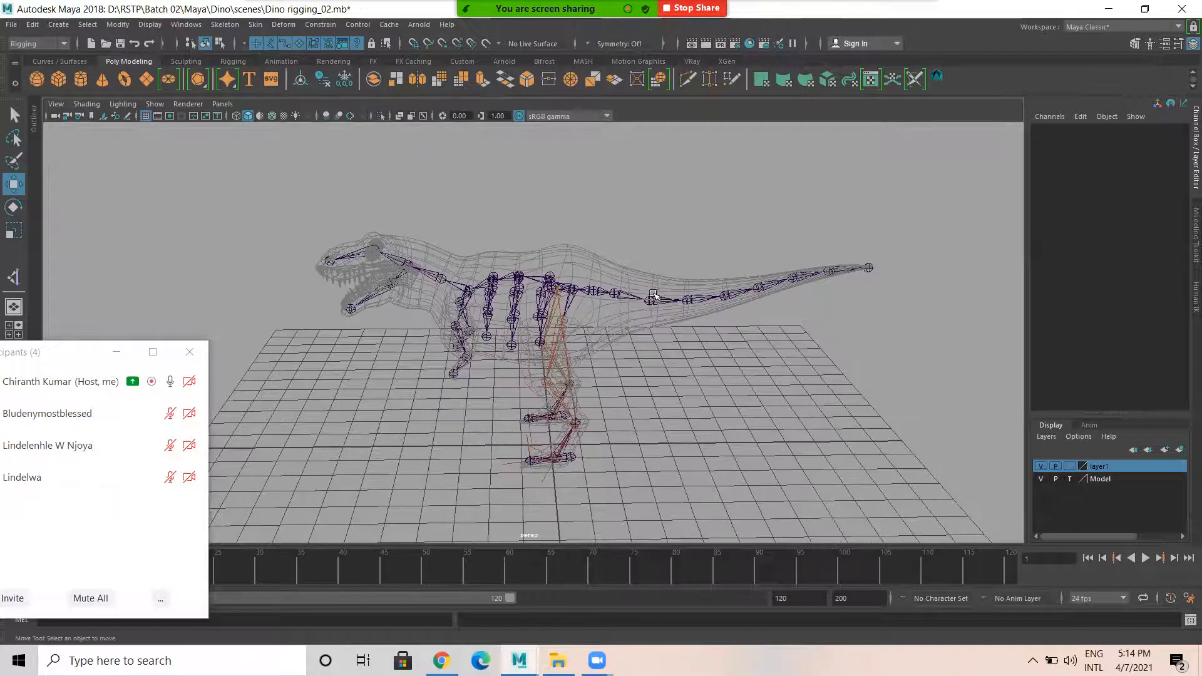
Test the tail by rotating the Tail2 joint, undo the rotations, and clear the selection
left_click(676, 300)
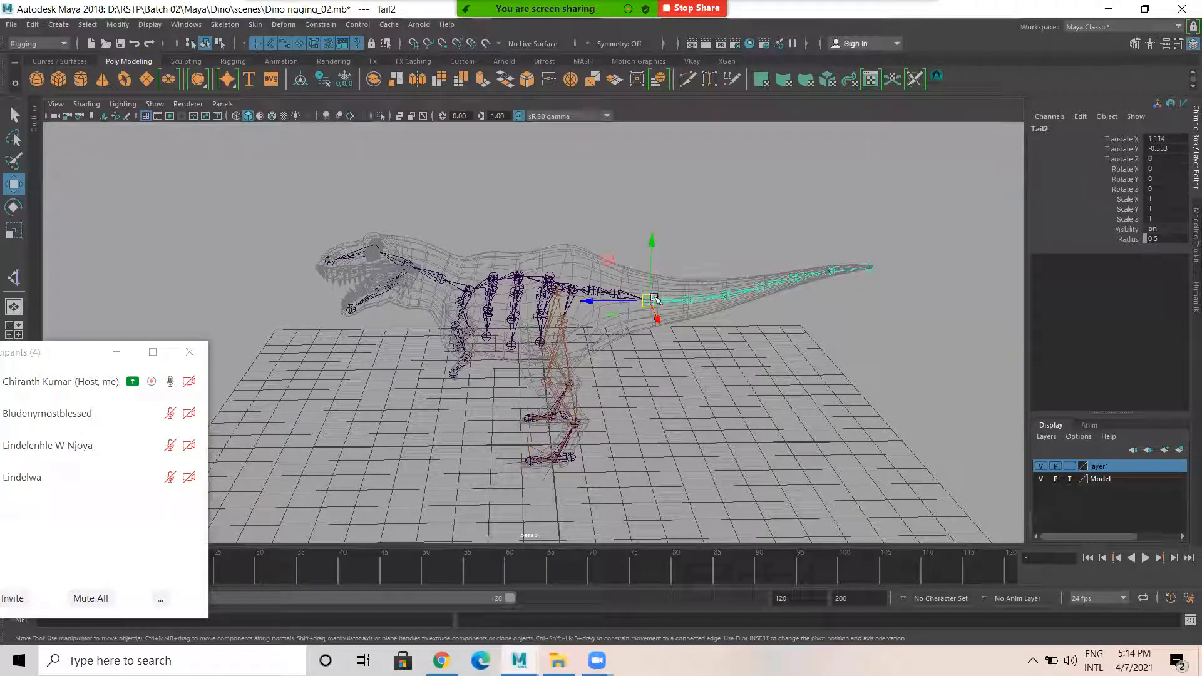
key("e")
right_click_drag(714, 195, 713, 312)
left_click_drag(809, 243, 868, 224)
key("ctrl+z")
left_click_drag(826, 274, 885, 262)
key("ctrl+z")
key("ctrl+z")
key("ctrl+z")
left_click(795, 379)
left_click_drag(714, 419, 736, 360, "alt")
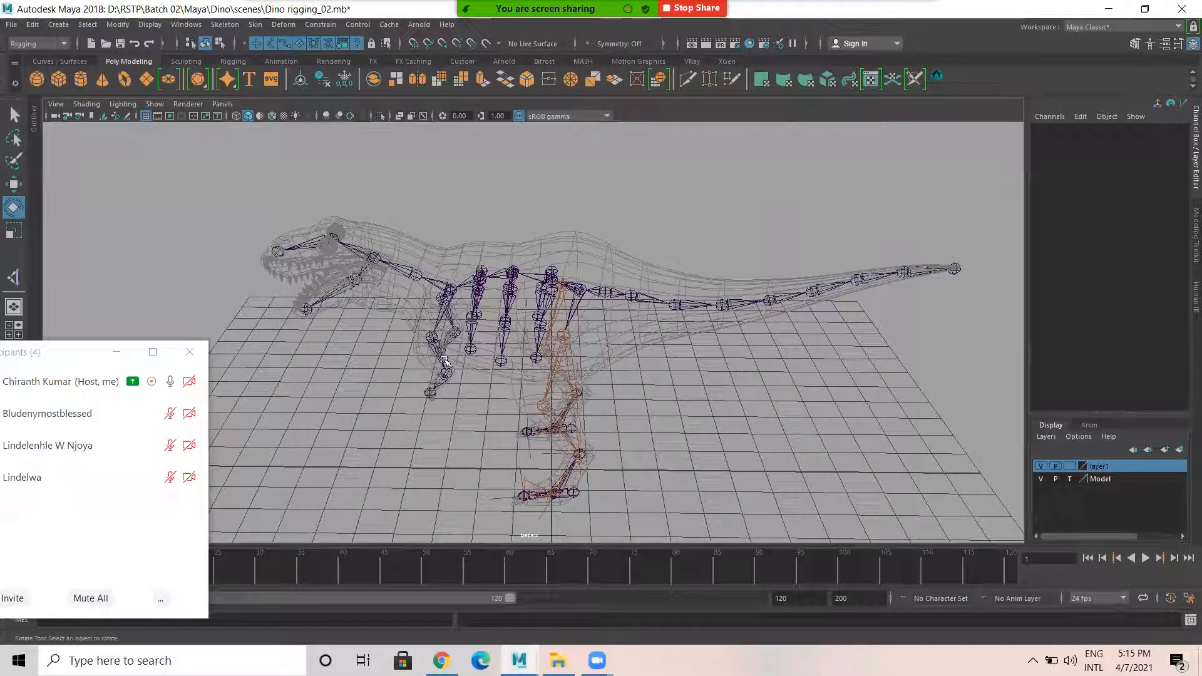
Create a NURBS circle at the origin and scale it uniformly to about 5.5 around the dinosaur's feet
left_click(75, 351)
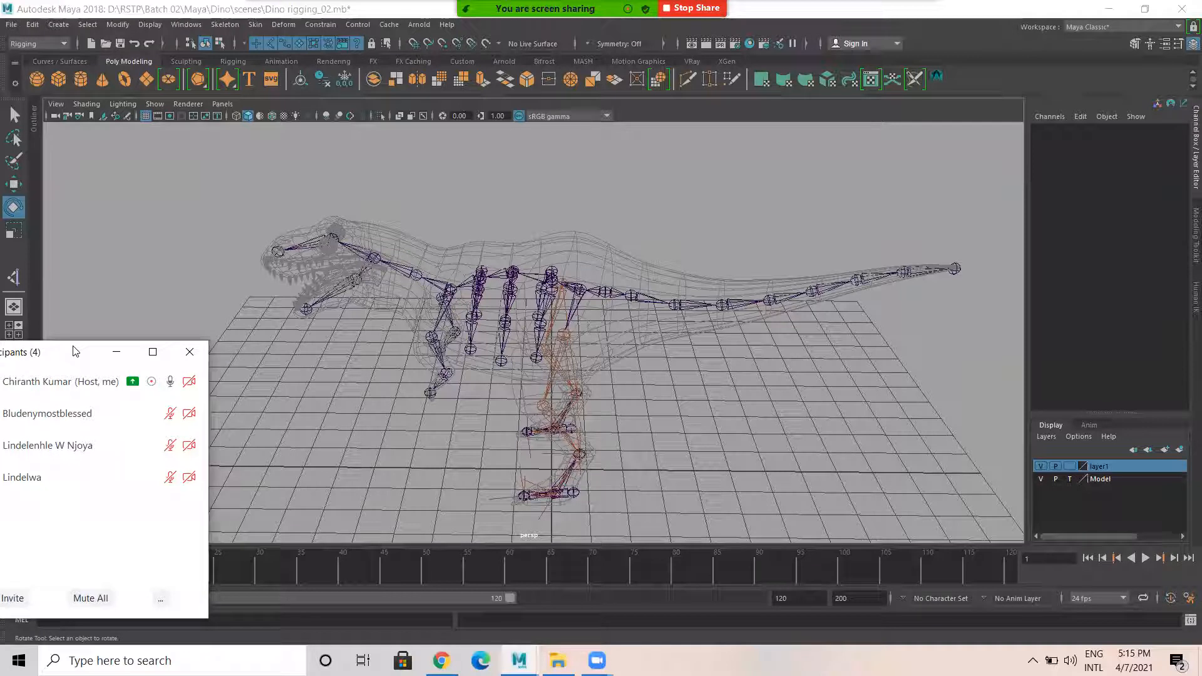
left_click_drag(75, 352, 79, 269)
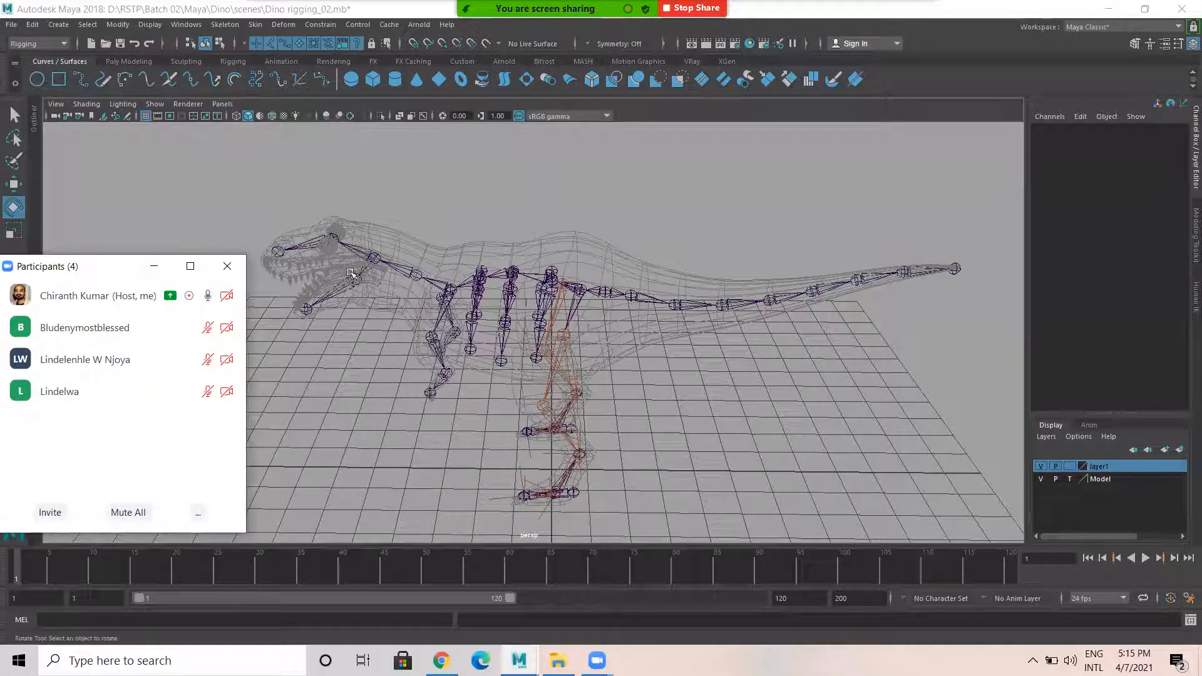
left_click(36, 79)
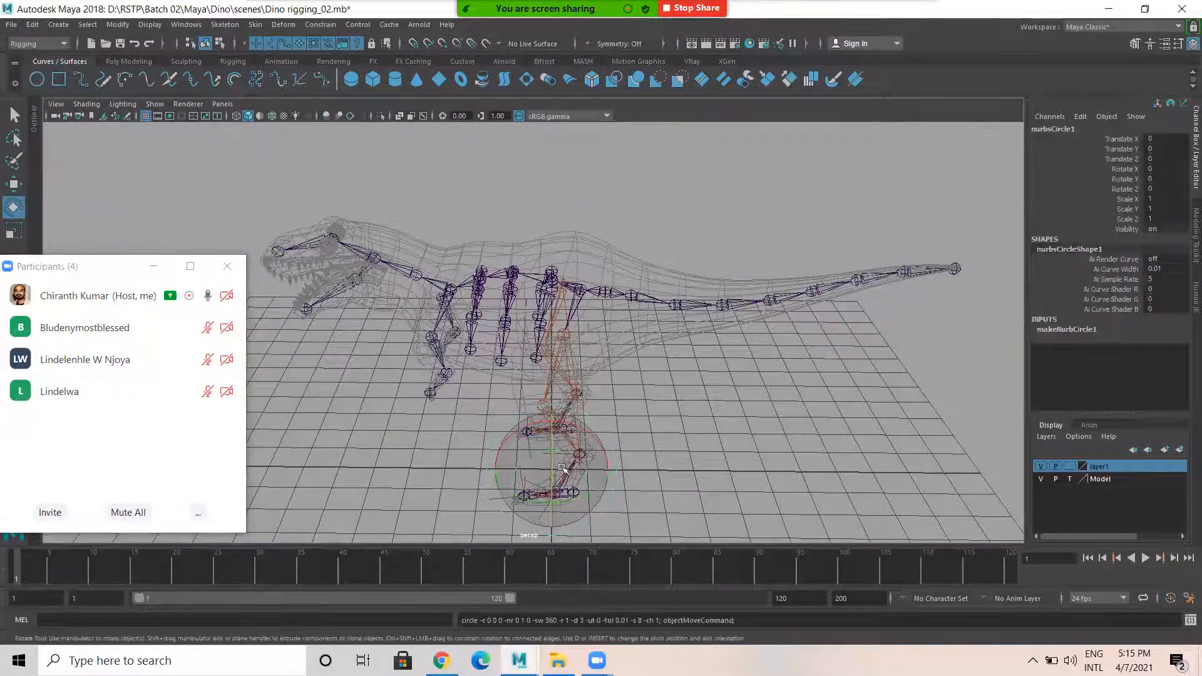
key("r")
left_click_drag(554, 466, 670, 483)
key("w")
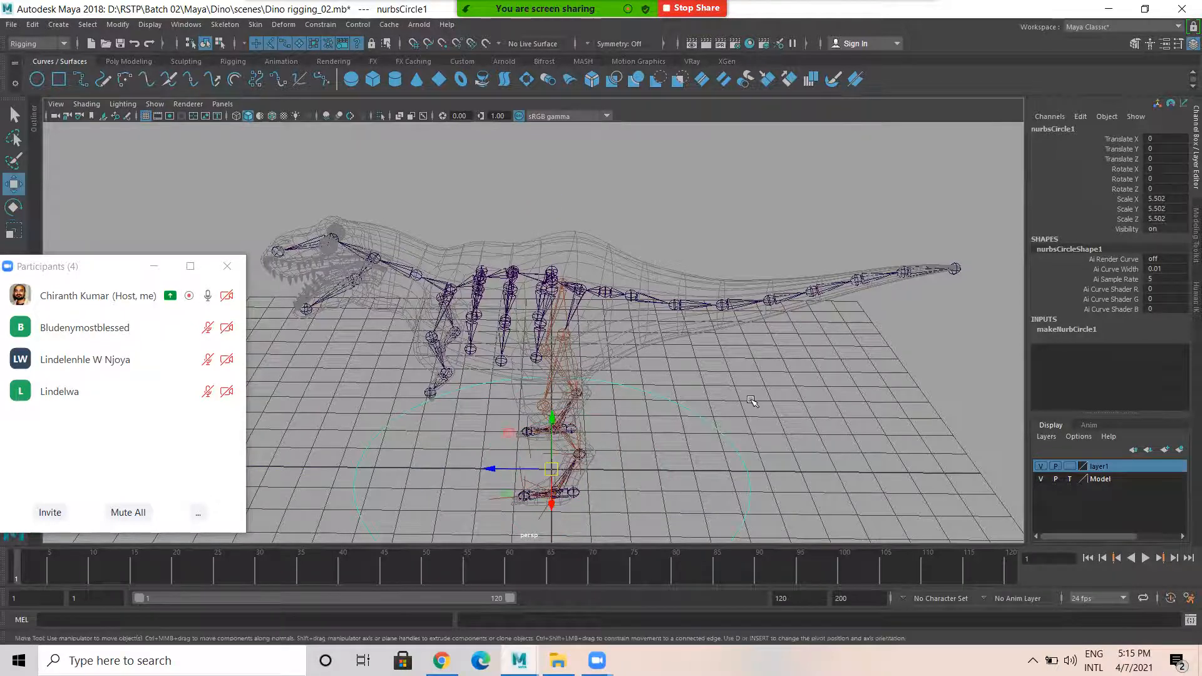
scroll(631, 406, "down", 5)
scroll(631, 405, "up", 3)
scroll(630, 405, "down", 2)
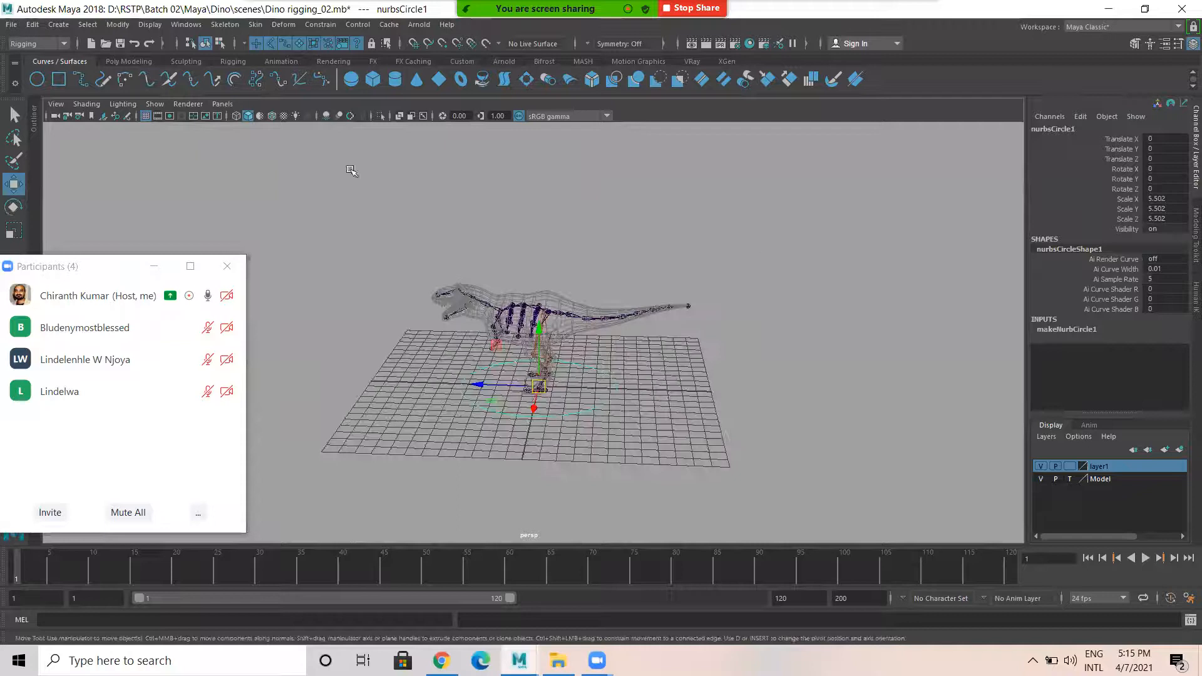
Rename the ground circle Dino_Controller_Main and clear the selection
left_click(1080, 129)
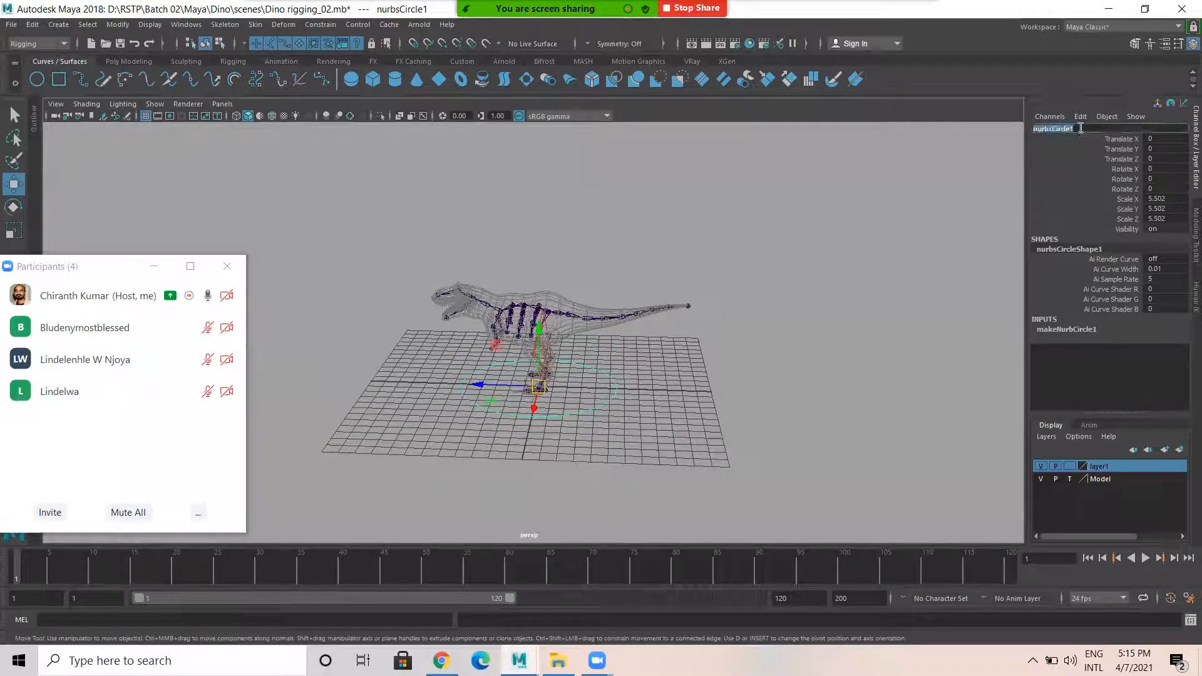
type("Din")
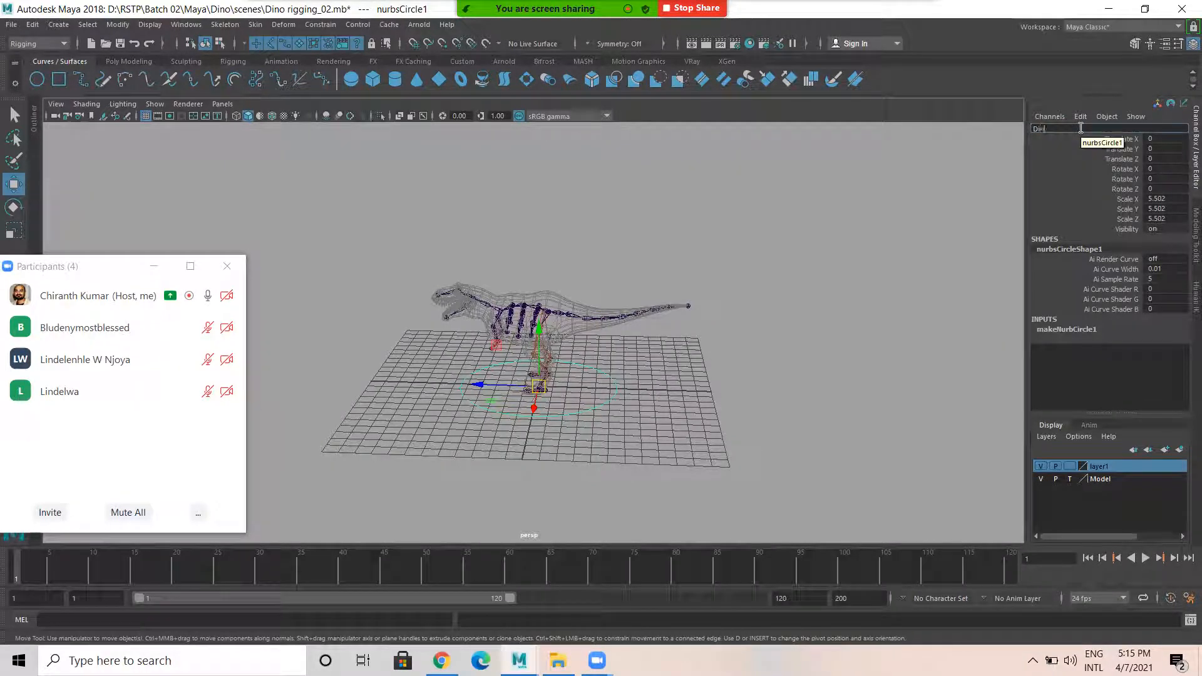
type("o C")
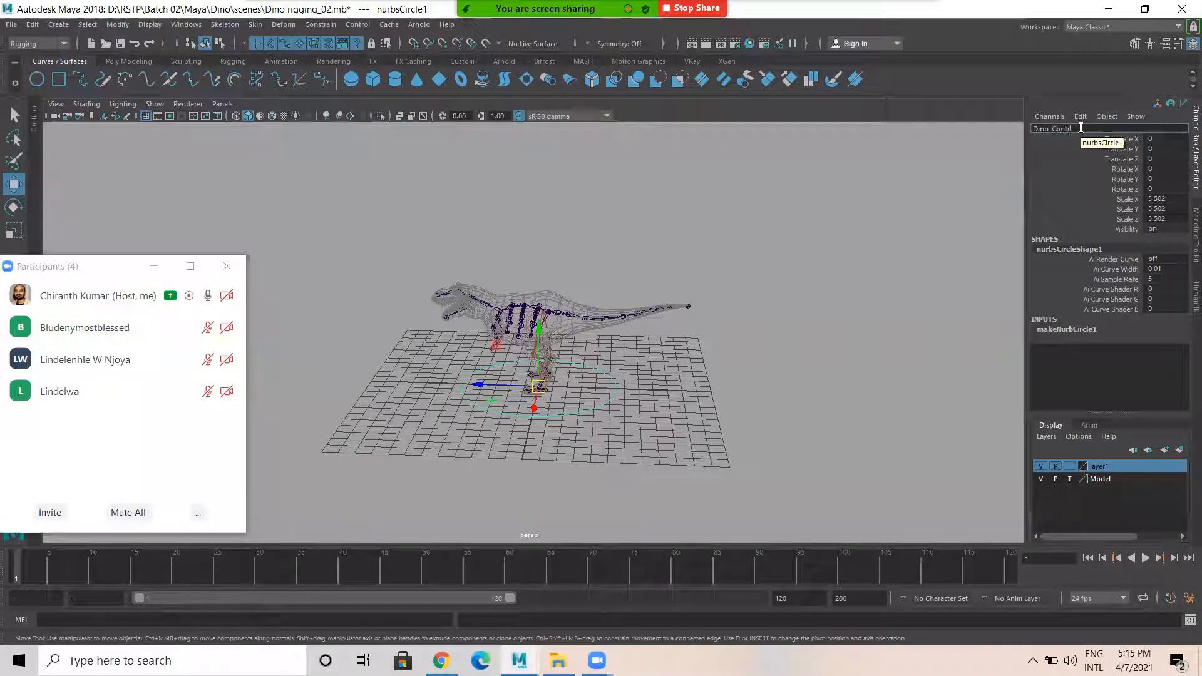
type("ontroller_Main")
key("Return")
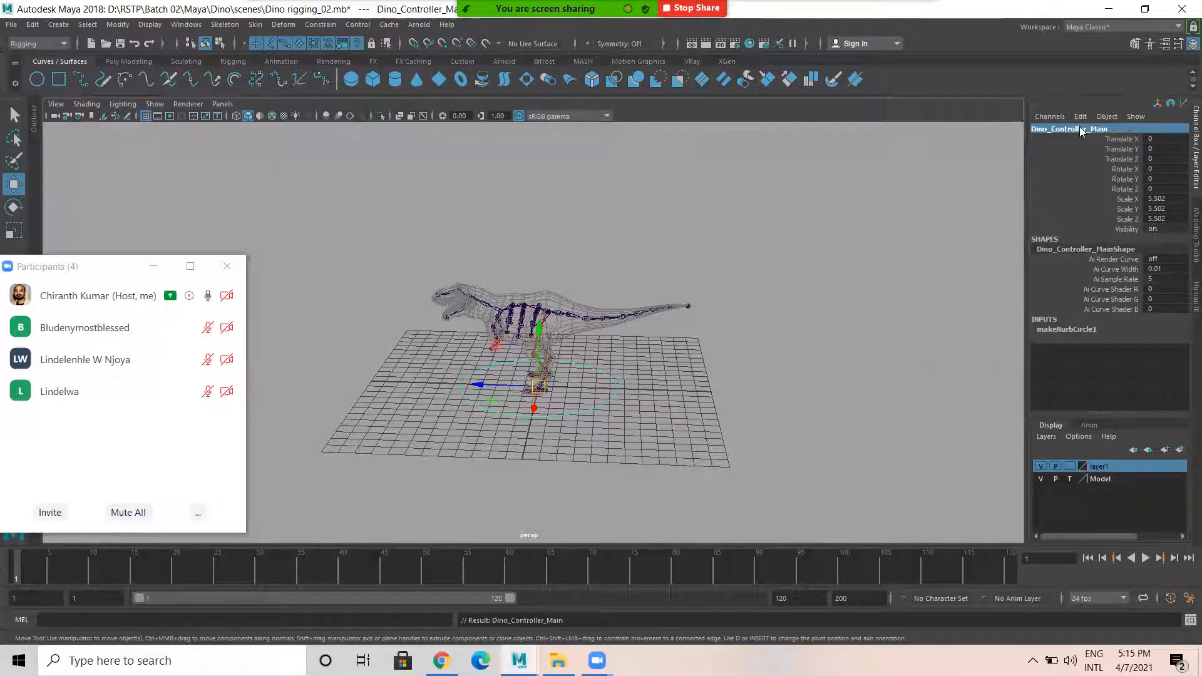
scroll(670, 400, "up", 3)
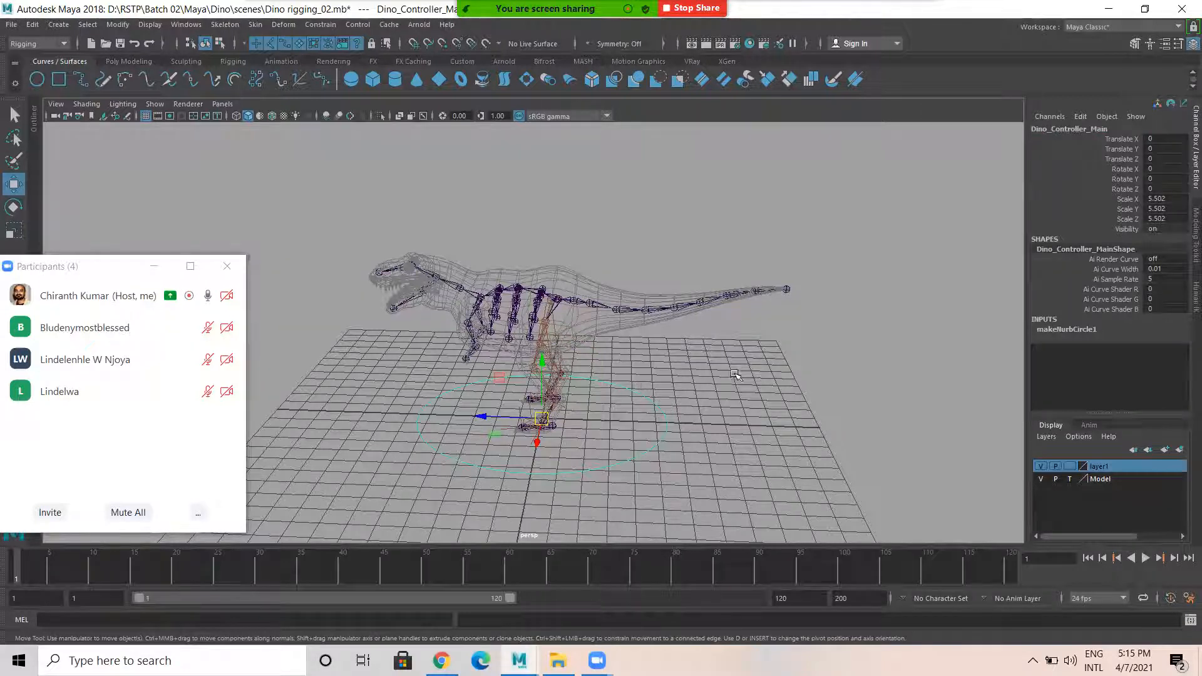
left_click(751, 323)
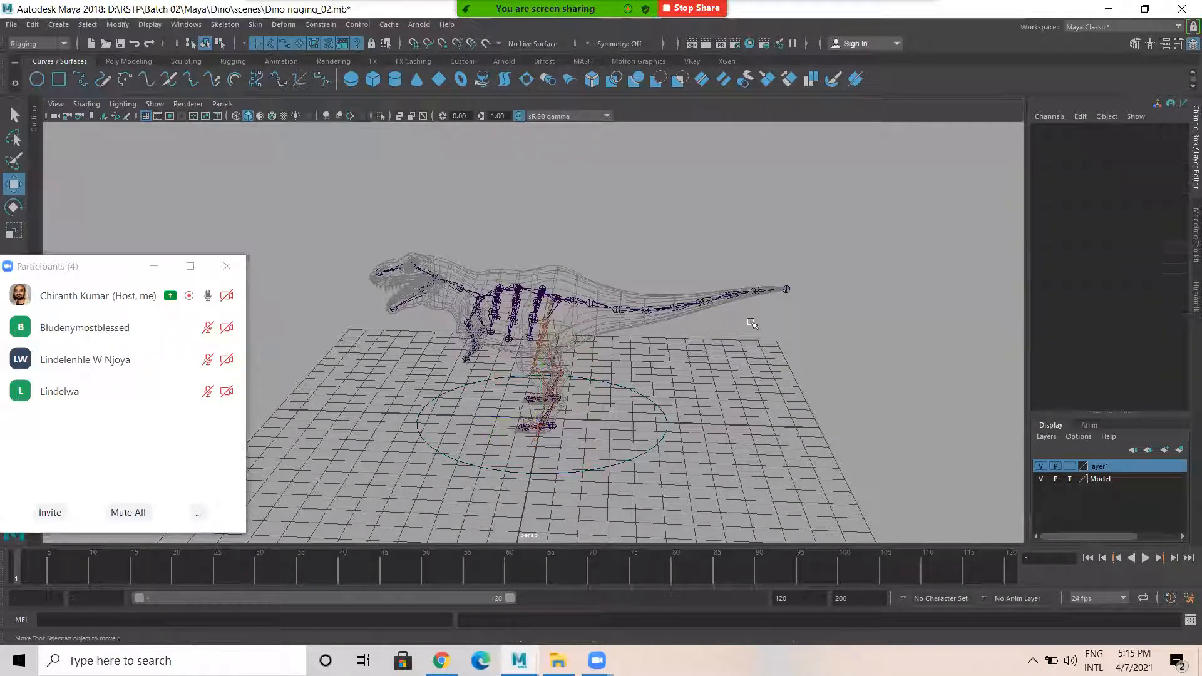
Create a second NURBS circle, raise it about 5.7 units in Y to the body, and set Rotate X to 90
left_click(37, 79)
left_click_drag(540, 380, 1187, 172)
key("e")
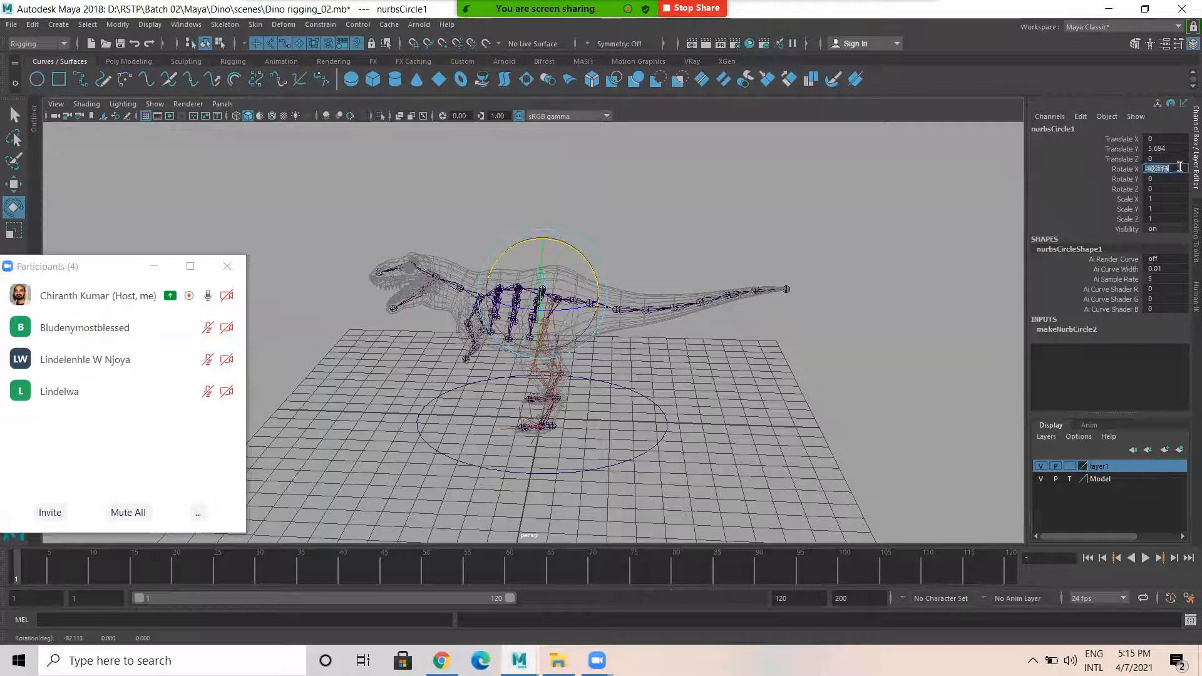
type("90")
key("Return")
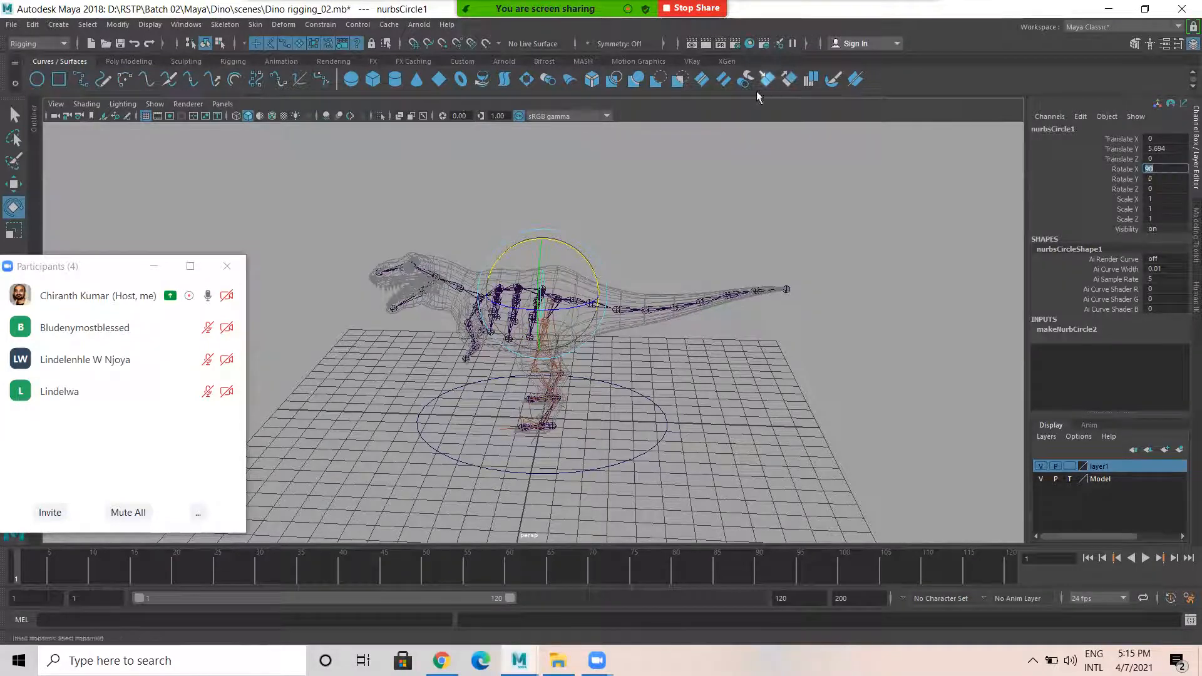
Scale the upright circle uniformly to about 3.13 and snap it to the COG joint
key("r")
left_click_drag(544, 295, 621, 330)
key("w")
scroll(578, 326, "up", 2)
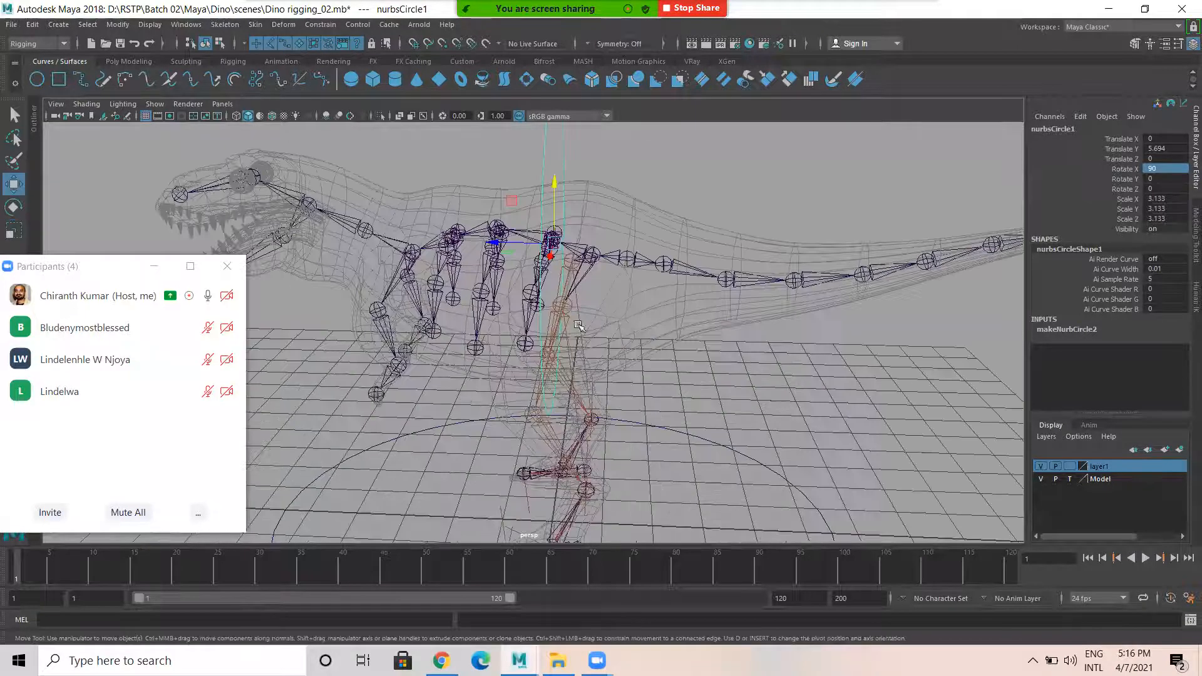
scroll(651, 332, "up", 3)
left_click(581, 277)
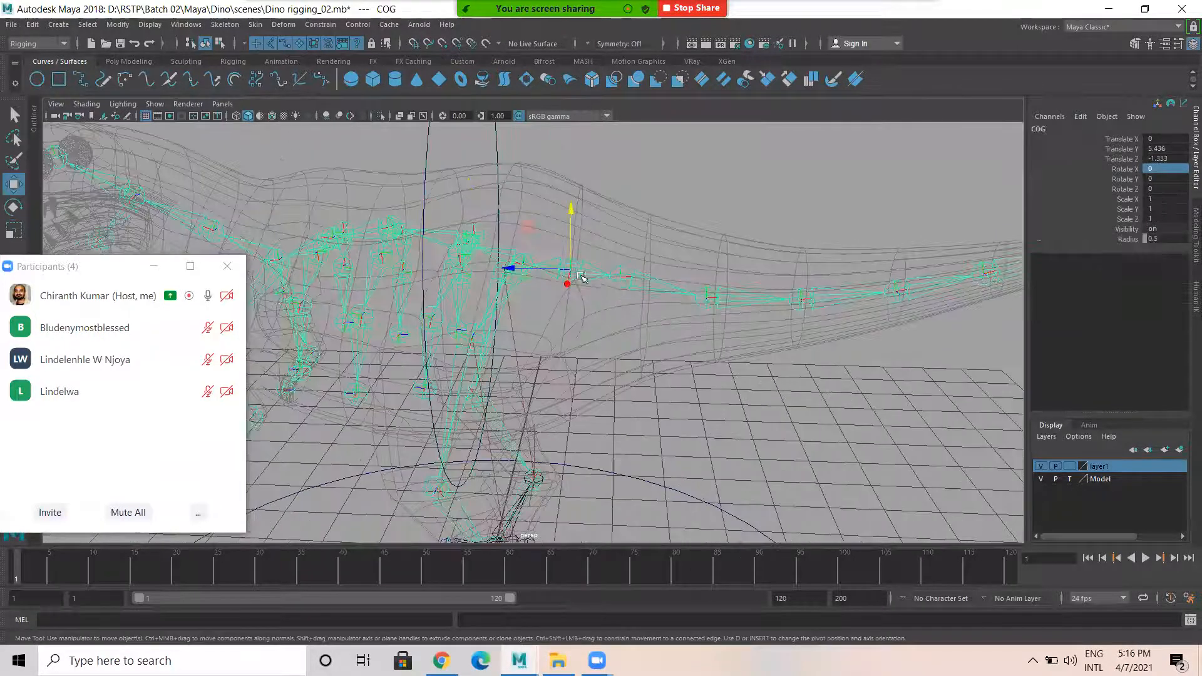
left_click(497, 164)
key("v")
middle_click_drag(576, 266, 572, 271)
middle_click_drag(475, 267, 509, 272)
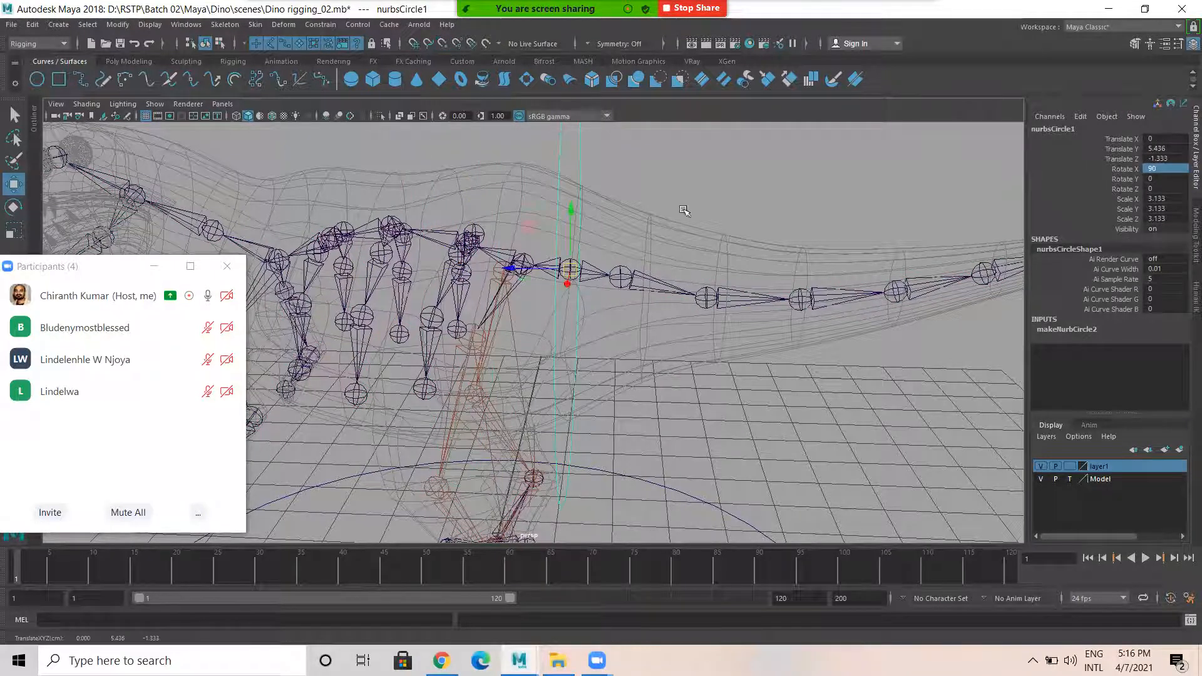
left_click(803, 270)
Reduce the COG circle's uniform scale to about 2.27 and clear the selection
right_click_drag(805, 273, 473, 255, "alt")
left_click_drag(472, 255, 506, 173, "alt")
left_click(555, 213)
key("r")
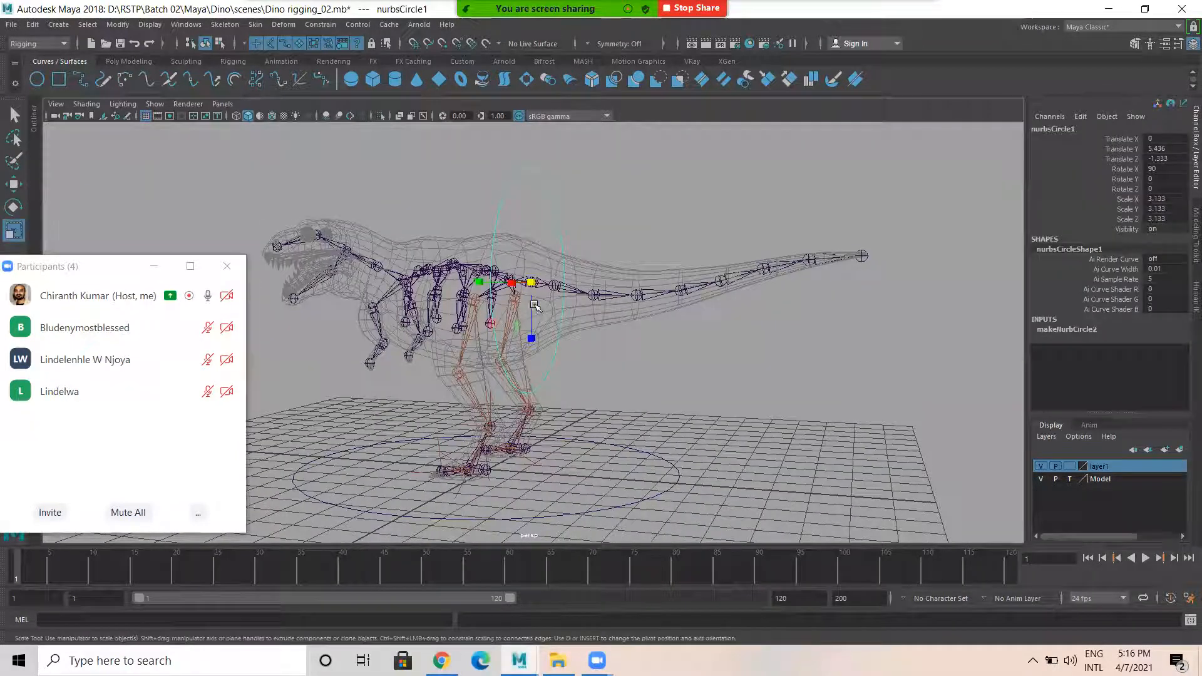
left_click_drag(532, 283, 488, 276)
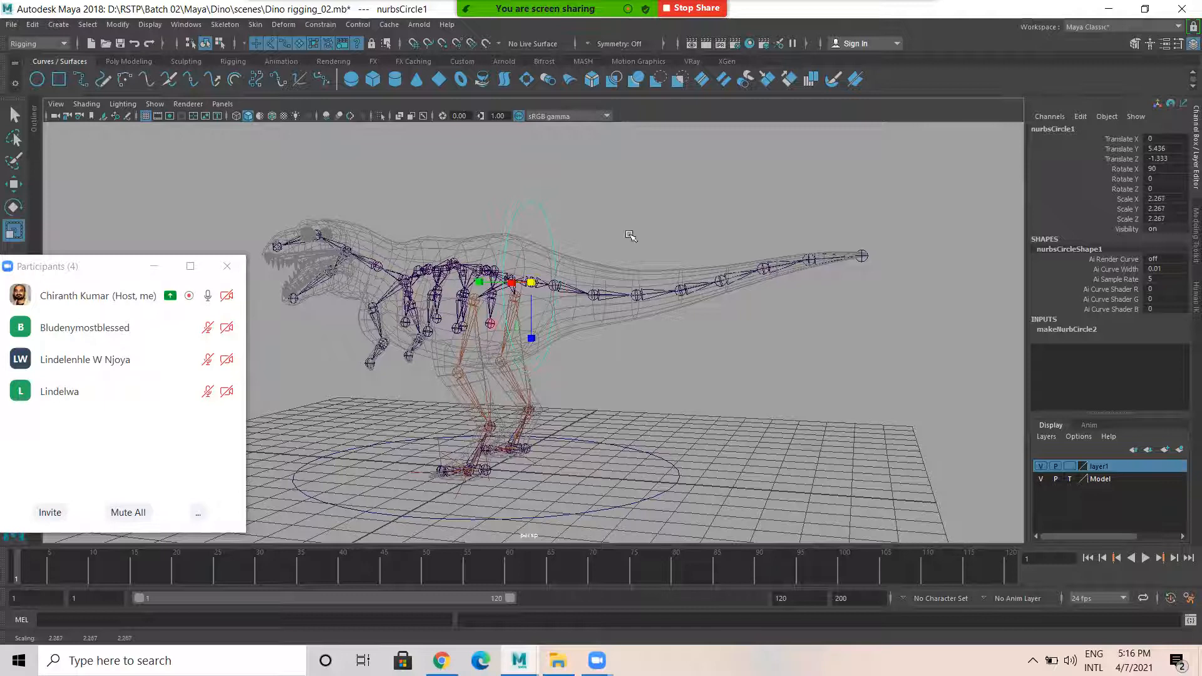
key("w")
left_click(660, 192)
Duplicate the COG circle and snap the copy to the hip joint just in front of COG
left_click_drag(626, 250, 644, 264, "alt")
right_click_drag(484, 263, 576, 303, "alt")
left_click_drag(555, 320, 517, 328, "alt")
right_click_drag(518, 327, 575, 318, "alt")
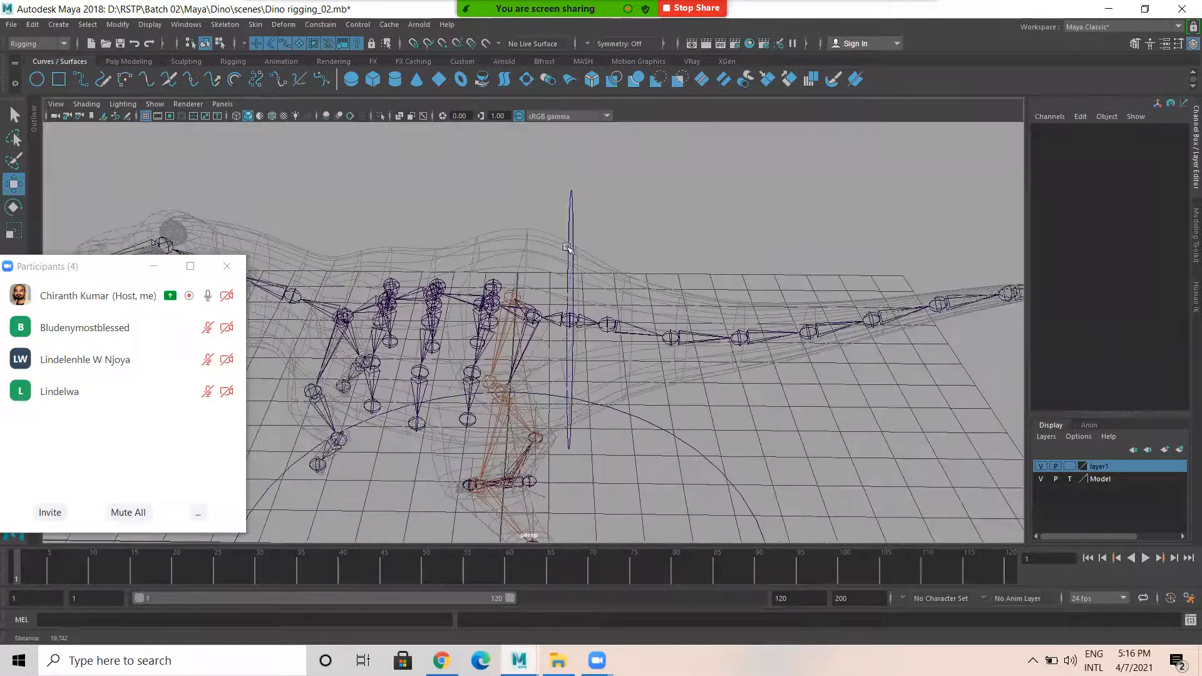
right_click_drag(566, 247, 565, 232, "alt")
left_click_drag(592, 229, 559, 247)
left_click_drag(495, 293, 492, 276, "alt")
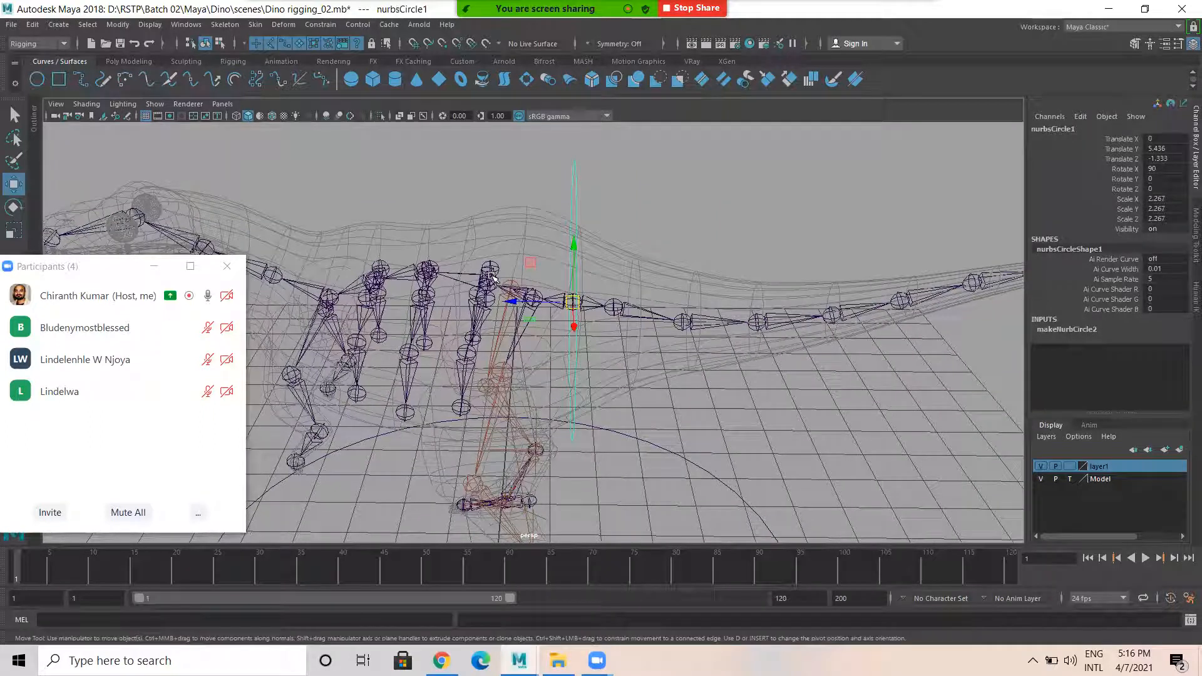
key("ctrl+d")
right_click_drag(477, 262, 643, 332, "alt")
left_click_drag(585, 306, 499, 326, "alt")
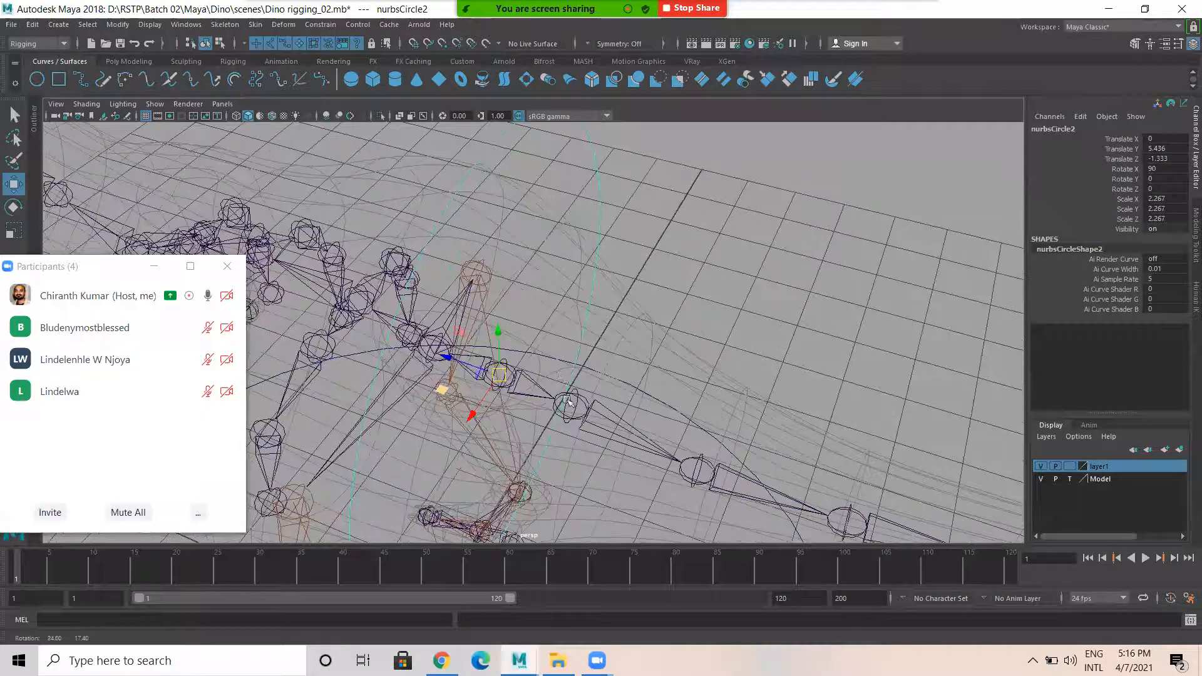
left_click_drag(567, 400, 556, 378, "alt")
key("v")
left_click_drag(596, 392, 564, 395)
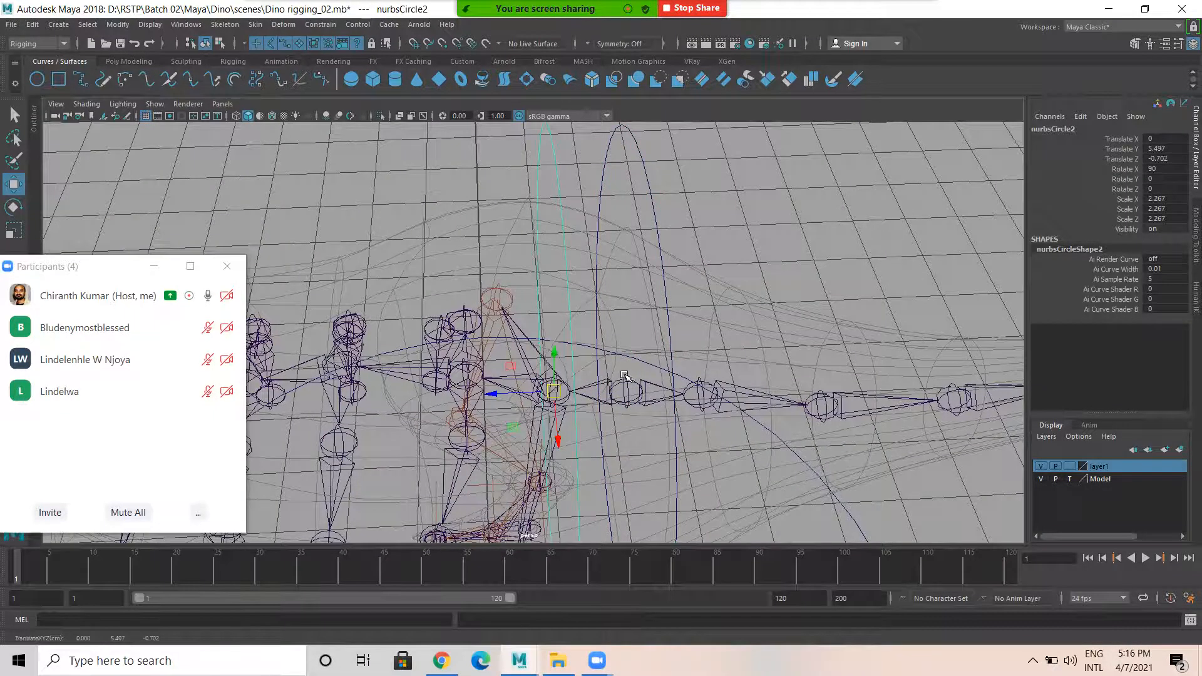
Scale the duplicated circle at the hip joint down uniformly to about 2.19
right_click_drag(697, 388, 535, 346, "alt")
left_click_drag(535, 346, 542, 295, "alt")
key("r")
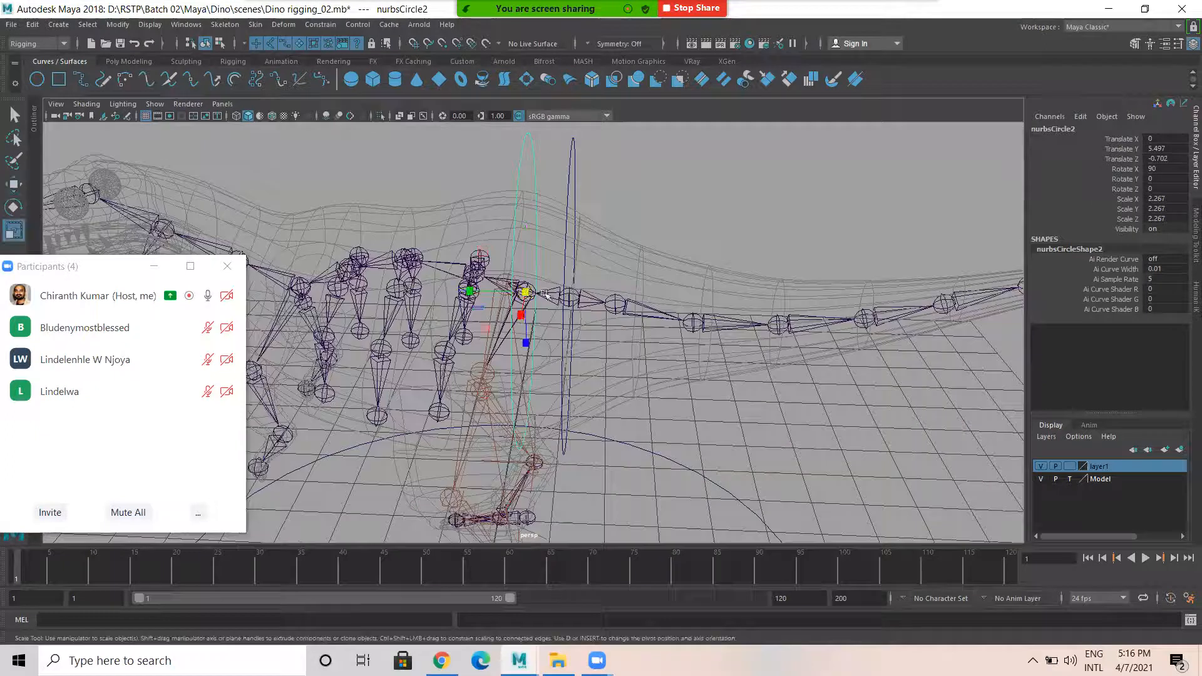
left_click(525, 290)
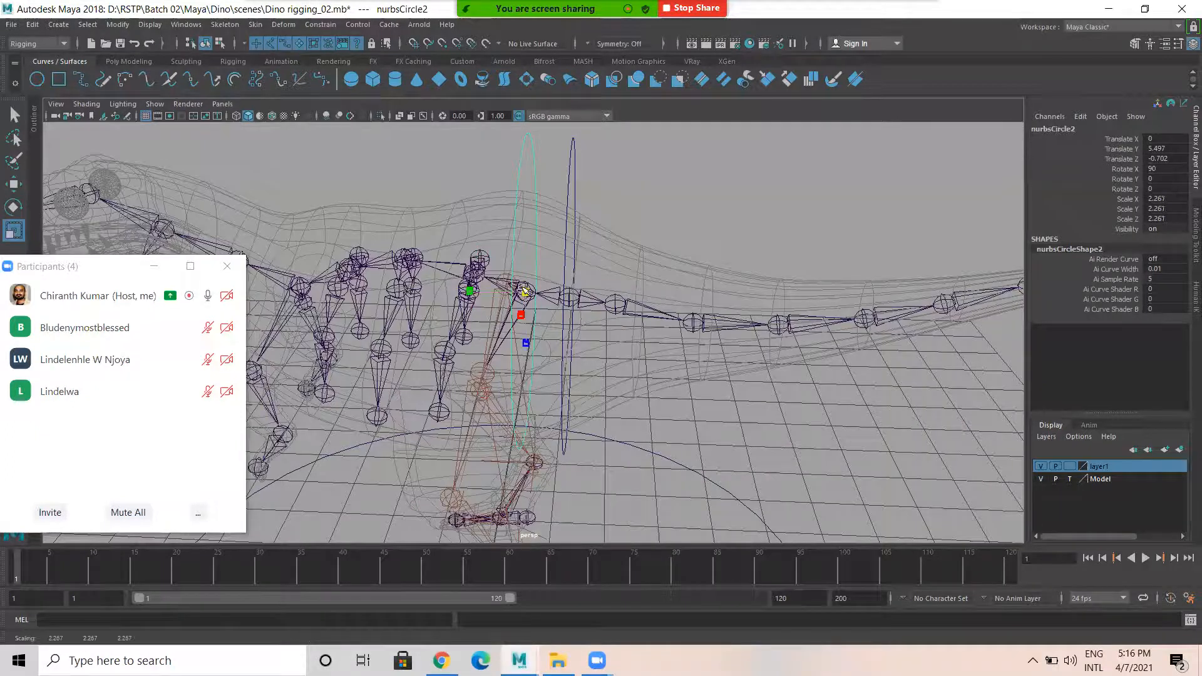
left_click(571, 254)
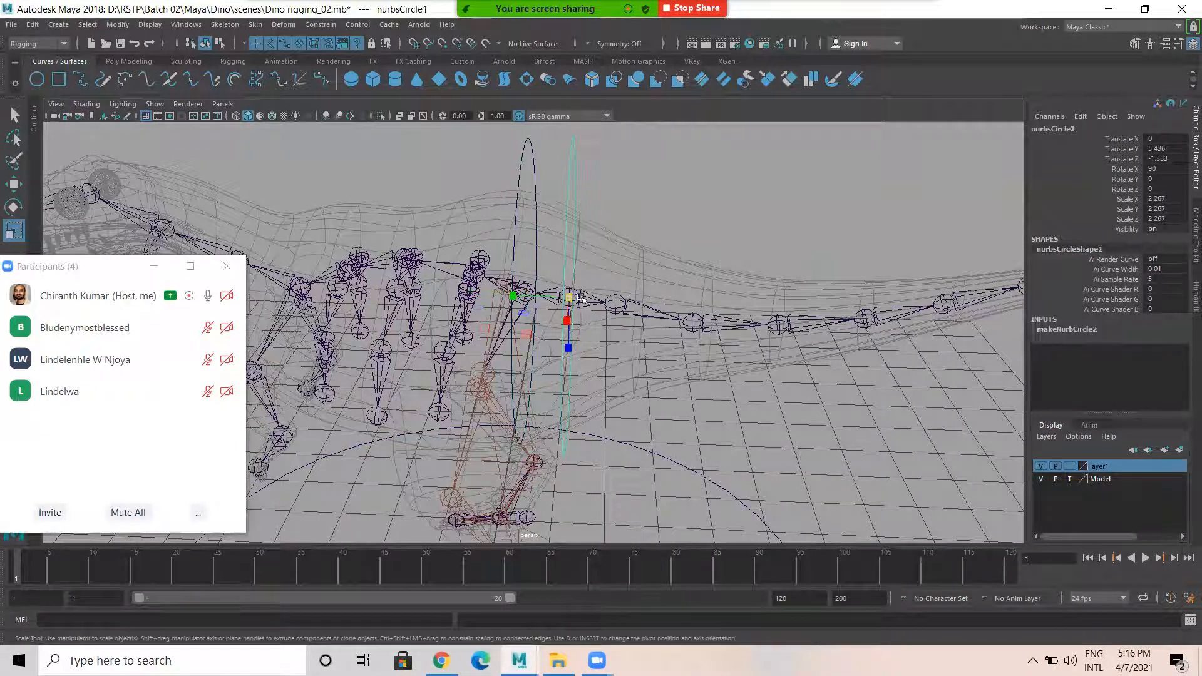
left_click(681, 273)
Duplicate the circle at the hip joint and snap the copy to the middle spine joint
left_click_drag(649, 298, 575, 269, "alt")
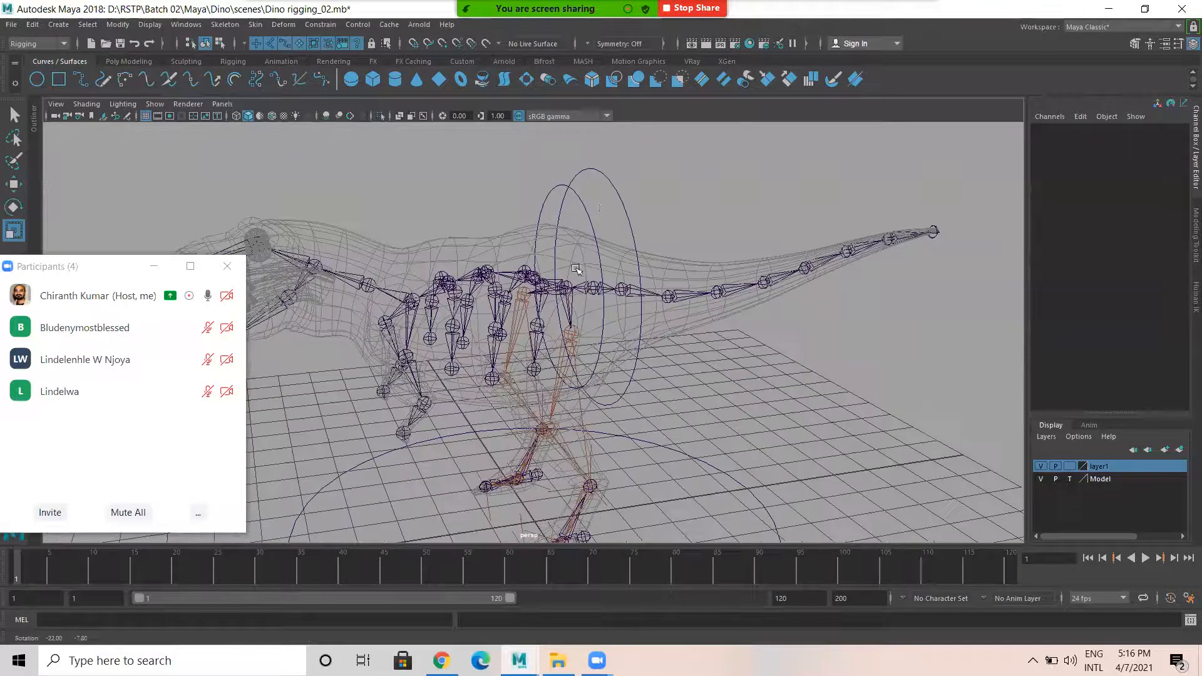
left_click(588, 215)
left_click_drag(588, 215, 590, 397, "alt")
key("w")
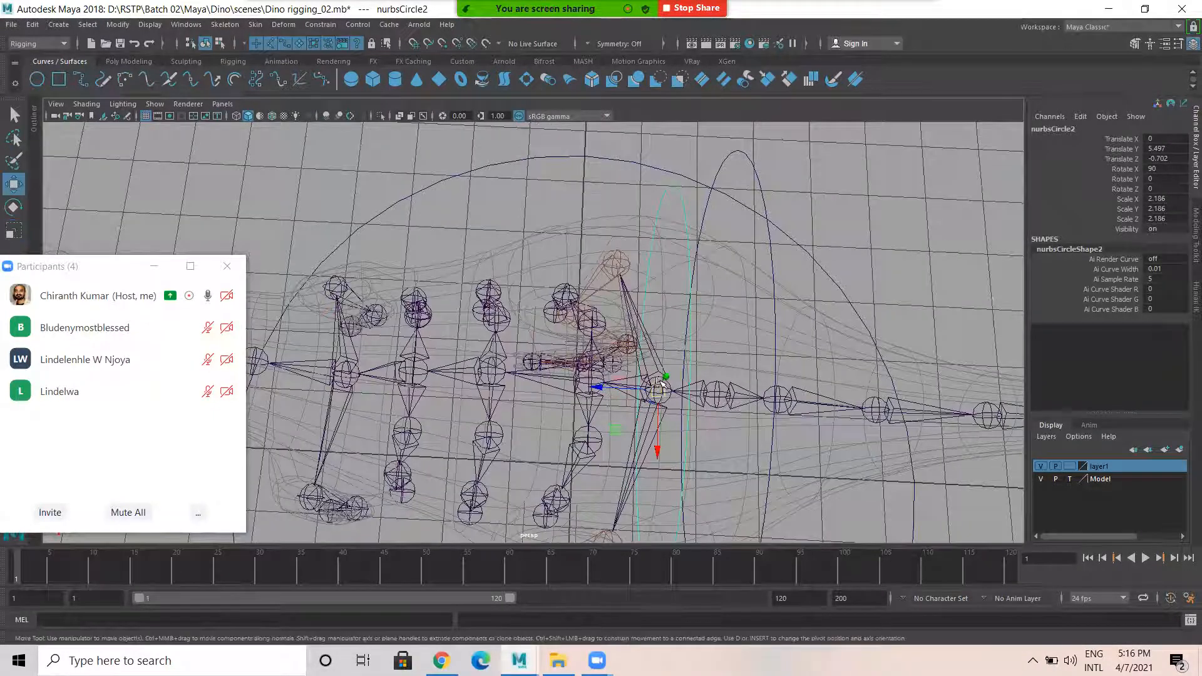
key("v")
left_click_drag(638, 393, 488, 373)
left_click_drag(620, 410, 501, 321, "alt")
key("shift+d")
key("v")
mouse_move(505, 314)
left_mouse_down("alt")
mouse_move(512, 347)
mouse_move(508, 335)
left_mouse_up("alt")
middle_click_drag(513, 322, 510, 322)
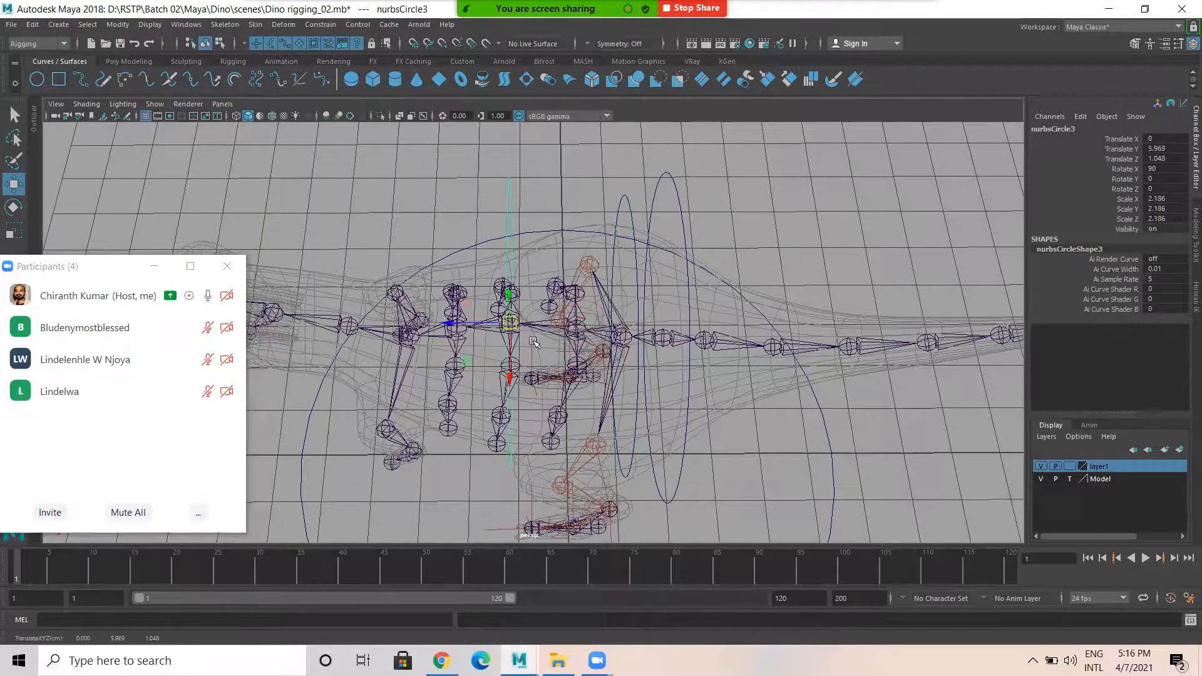
Scale the middle spine circle uniformly to about 2.05
left_click_drag(546, 358, 529, 314, "alt")
left_click_drag(603, 343, 539, 340, "alt")
left_click_drag(591, 208, 727, 327, "alt")
left_click_drag(580, 309, 596, 251, "alt")
mouse_move(590, 313)
left_mouse_down("alt")
mouse_move(593, 286)
mouse_move(612, 309)
left_mouse_up("alt")
key("r")
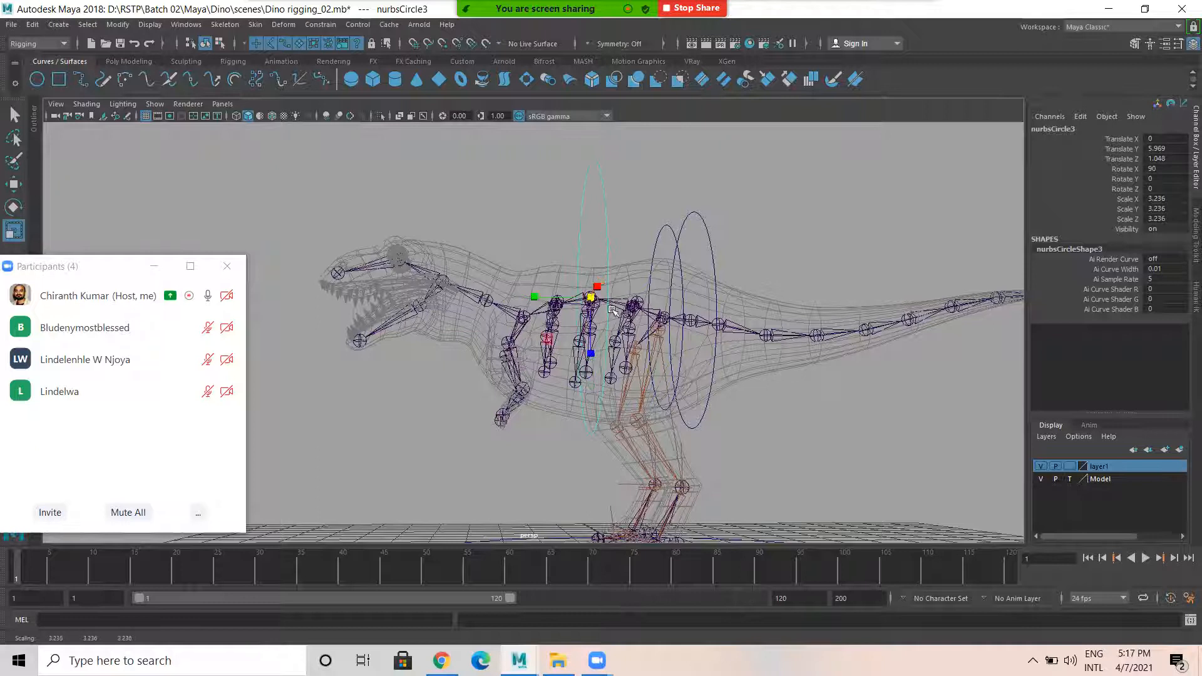
left_click_drag(651, 266, 541, 297, "alt")
left_click_drag(665, 329, 551, 298, "alt")
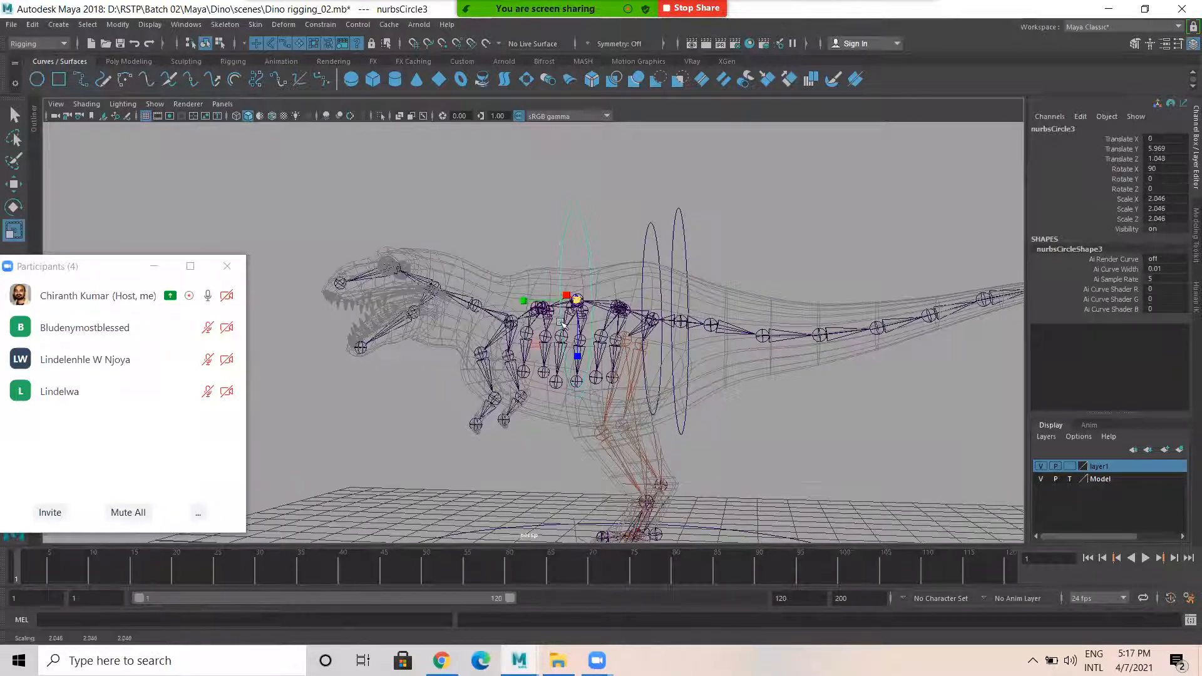
Duplicate the middle spine circle and snap the copy to the chest joint at the base of the neck
key("w")
key("ctrl+d")
left_click_drag(544, 366, 529, 424, "alt")
scroll(541, 401, "up", 5)
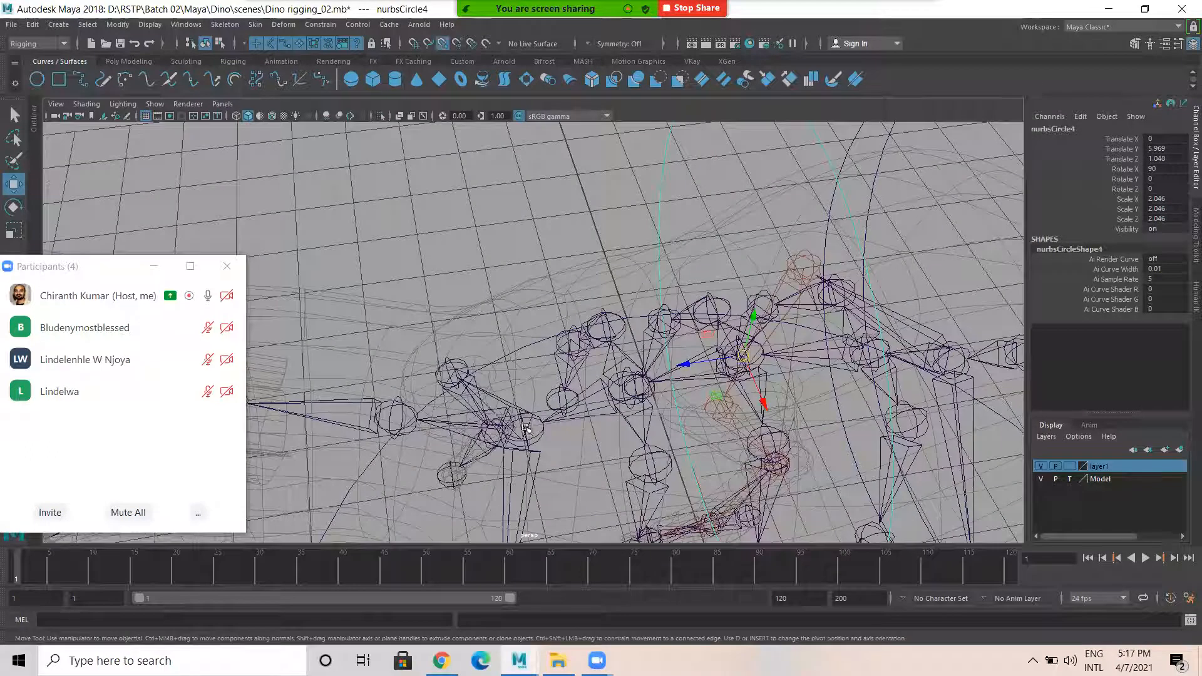
mouse_move(521, 424)
middle_mouse_down()
mouse_move(489, 426)
mouse_move(524, 426)
middle_mouse_up()
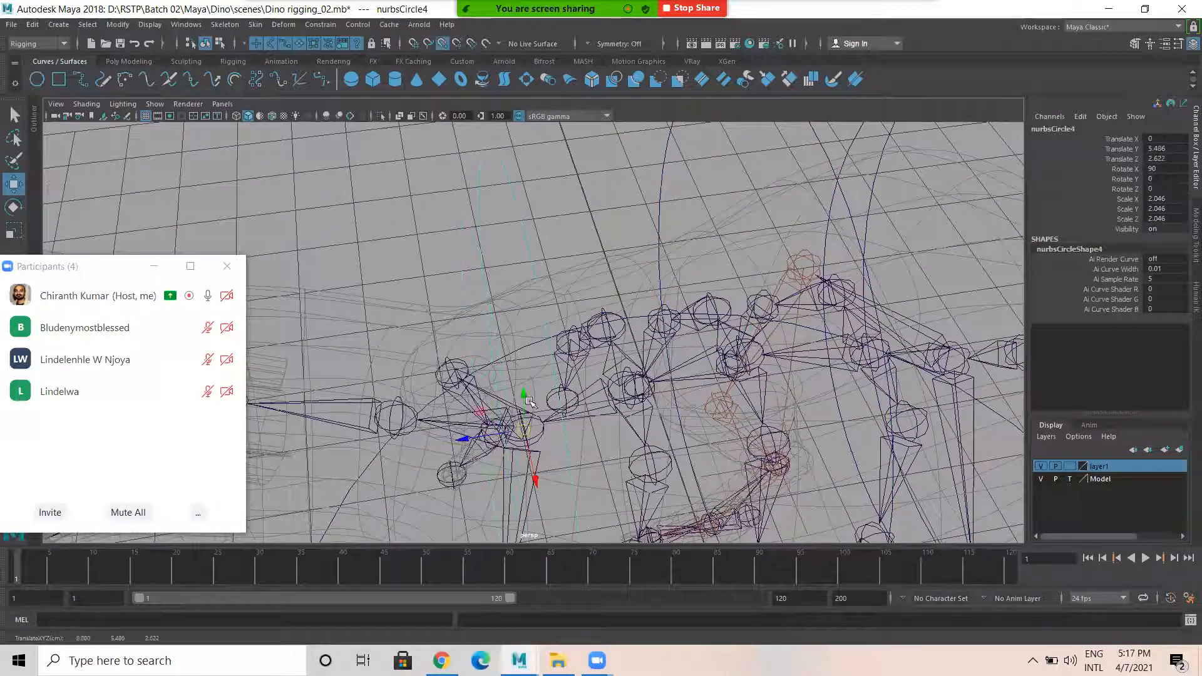
Scale the chest circle down uniformly to about 1.58 and clear the selection
left_click(440, 236)
left_click_drag(440, 236, 561, 326, "alt")
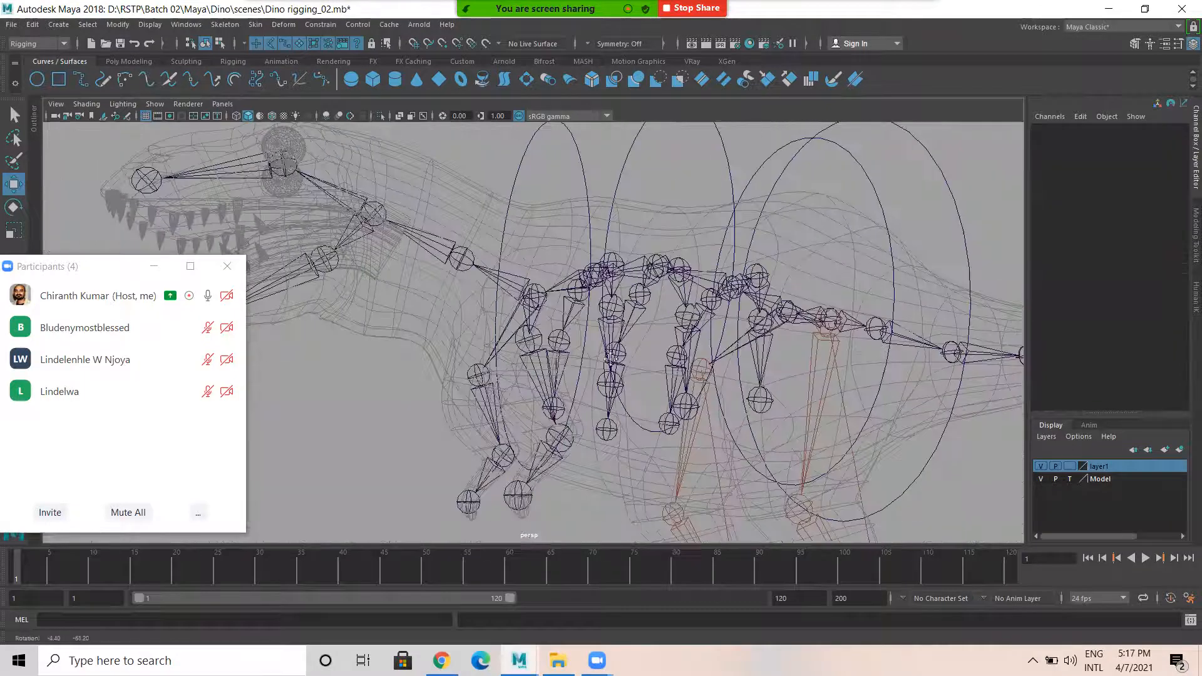
left_click_drag(611, 358, 603, 156, "alt")
left_click(604, 252)
key("r")
left_click_drag(561, 344, 545, 343)
left_click(528, 183)
Duplicate the chest circle and snap the copy to the neck joint in front of it
left_click_drag(687, 290, 640, 275, "alt")
scroll(639, 275, "up", 3)
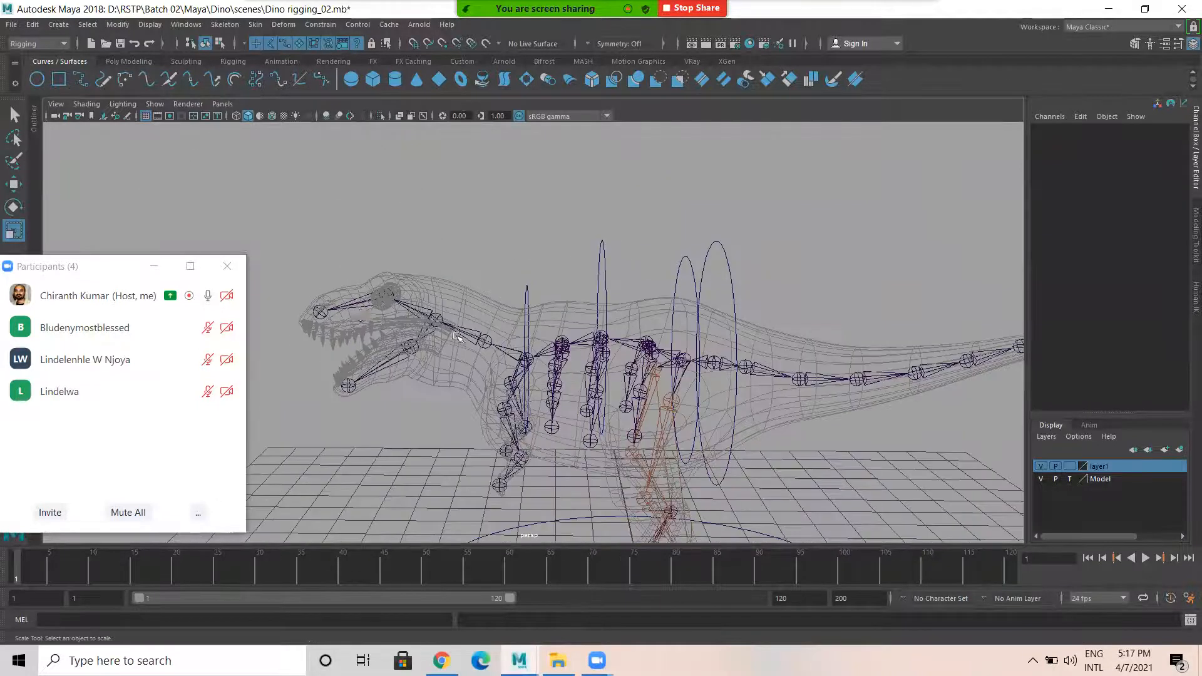
key("ctrl+d")
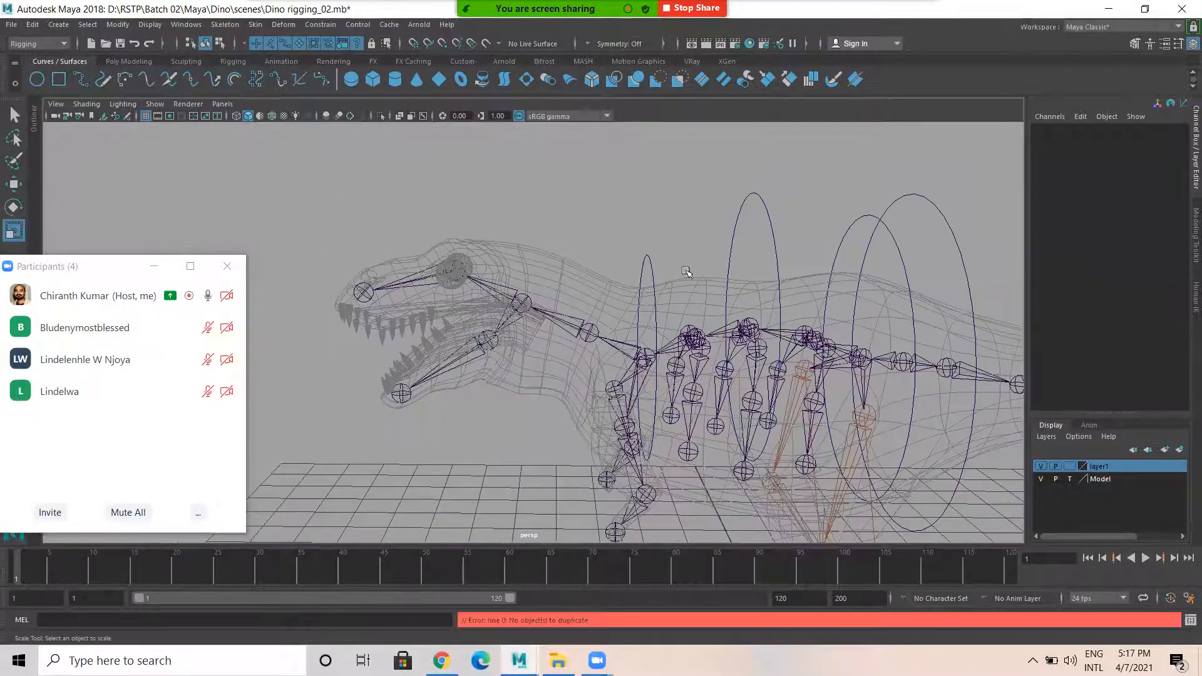
left_click(651, 269)
key("ctrl+d")
key("w")
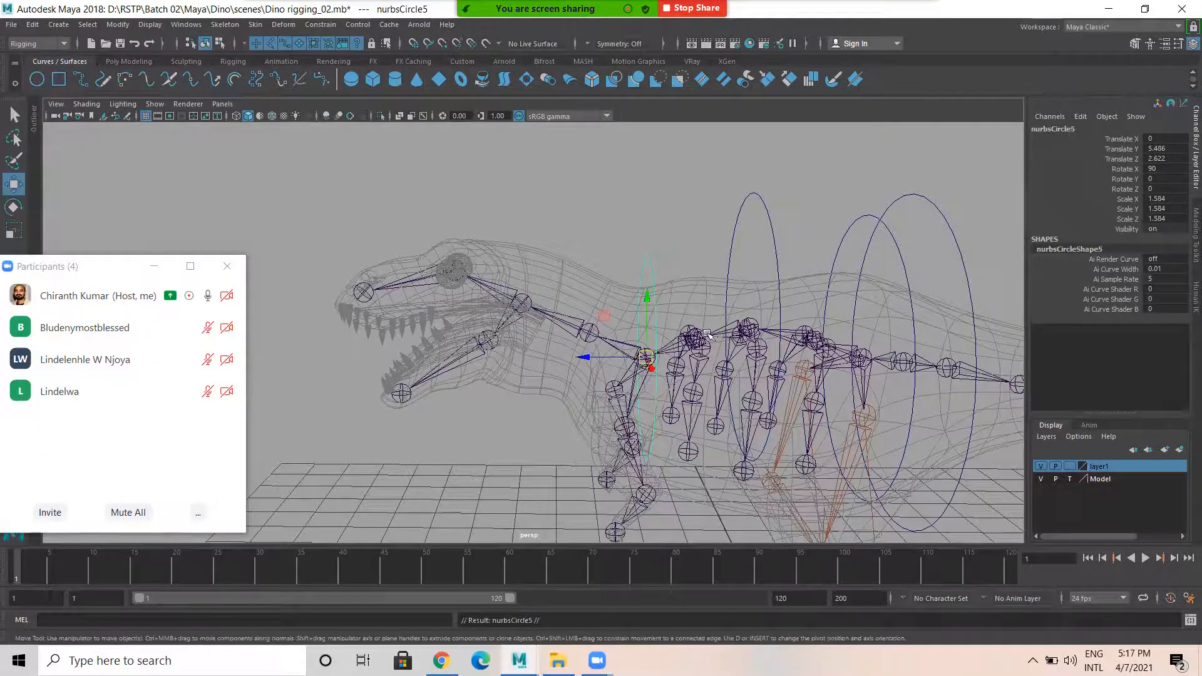
key("v")
middle_click_drag(593, 332, 591, 332)
Tilt the neck circle to about 72.4 degrees in X and scale it uniformly to about 1.24
key("e")
left_click_drag(631, 298, 514, 367)
key("r")
left_click(651, 320)
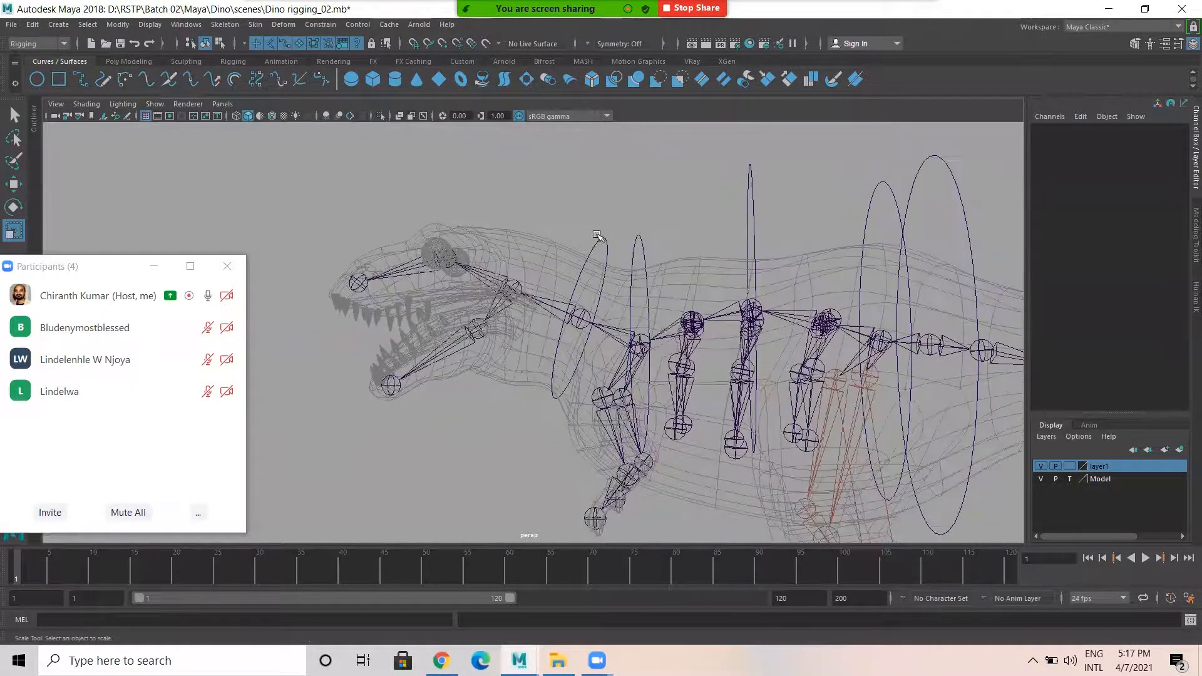
Duplicate the neck circle, place the copy at the lower jaw's tip joint and rotate it to about 21 degrees in X
left_click(605, 254)
key("ctrl+d")
key("w")
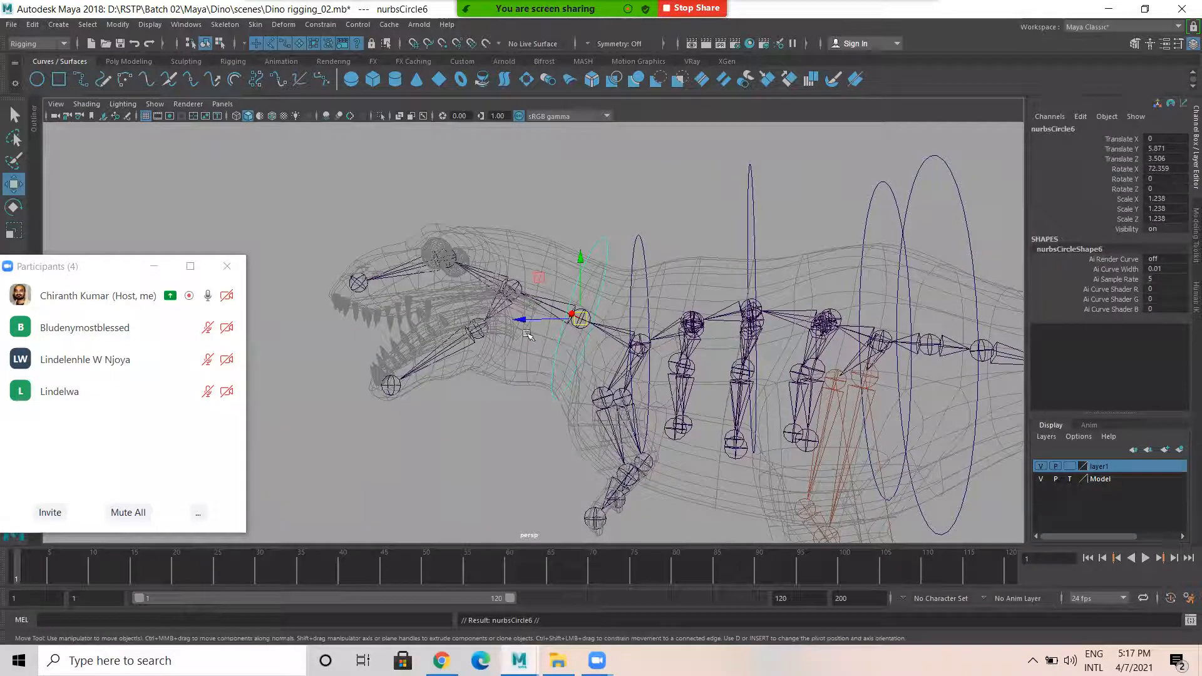
left_click_drag(580, 319, 446, 408)
key("e")
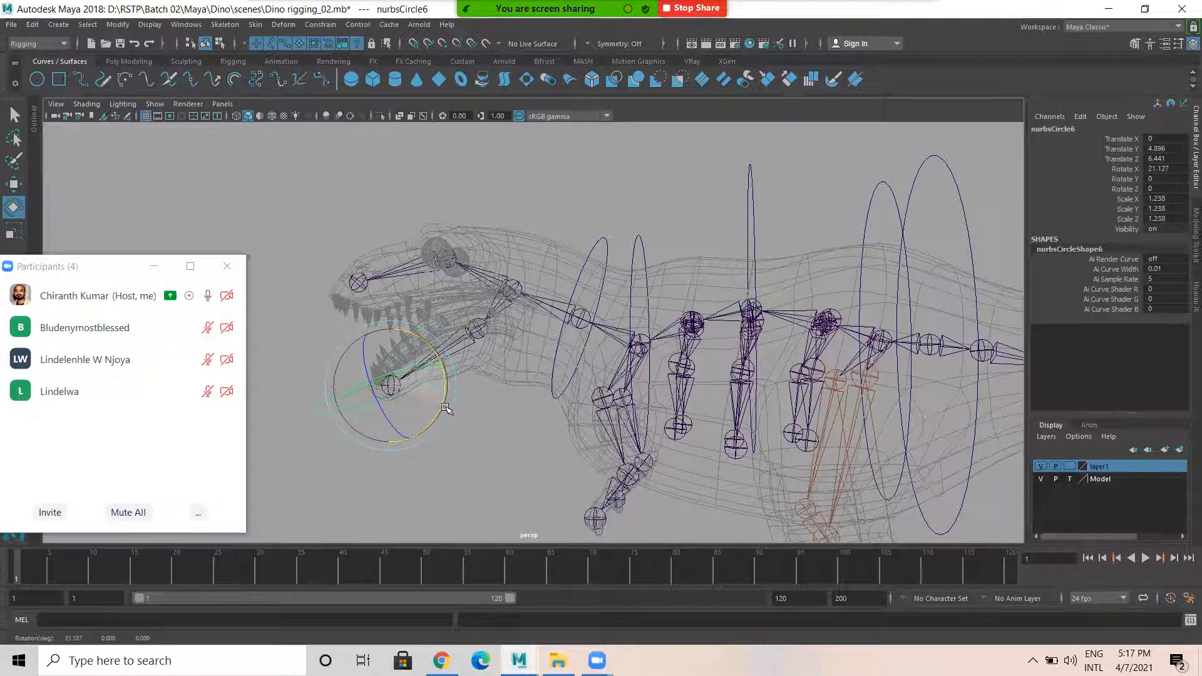
key("r")
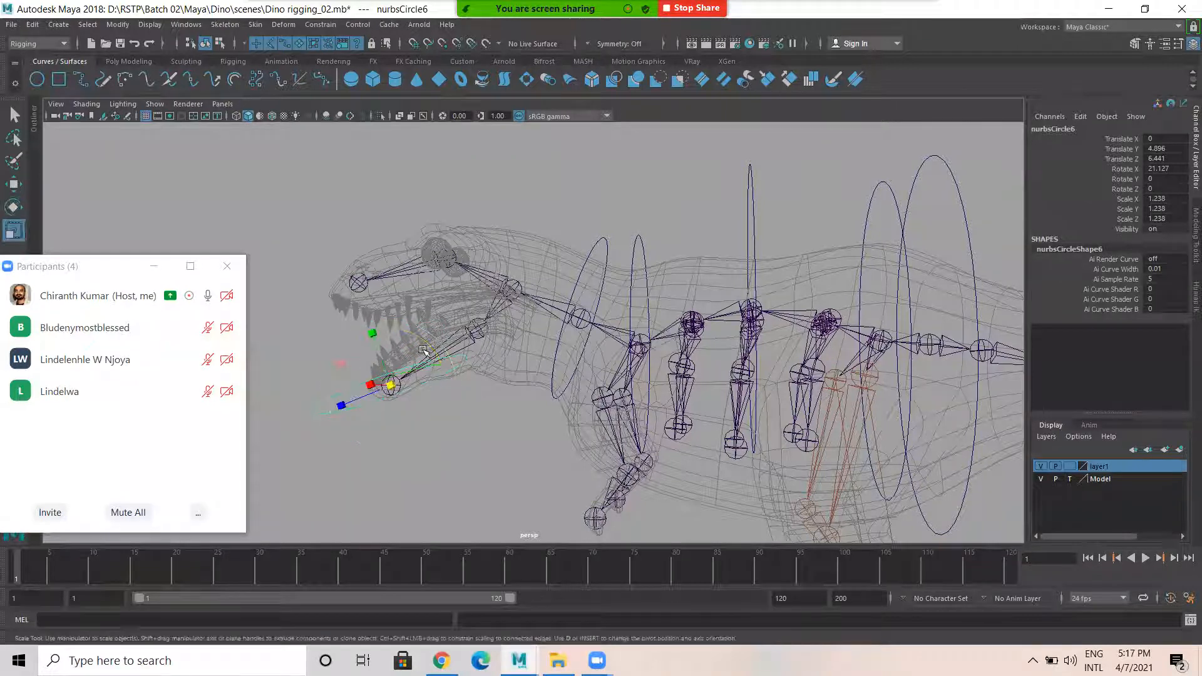
Move the jaw circle just below the lower jaw and narrow its X scale to about 0.57
key("w")
left_click_drag(390, 322, 421, 410)
left_click_drag(386, 451, 563, 445, "alt")
key("r")
left_click_drag(658, 416, 629, 409)
left_click_drag(656, 417, 559, 431, "alt")
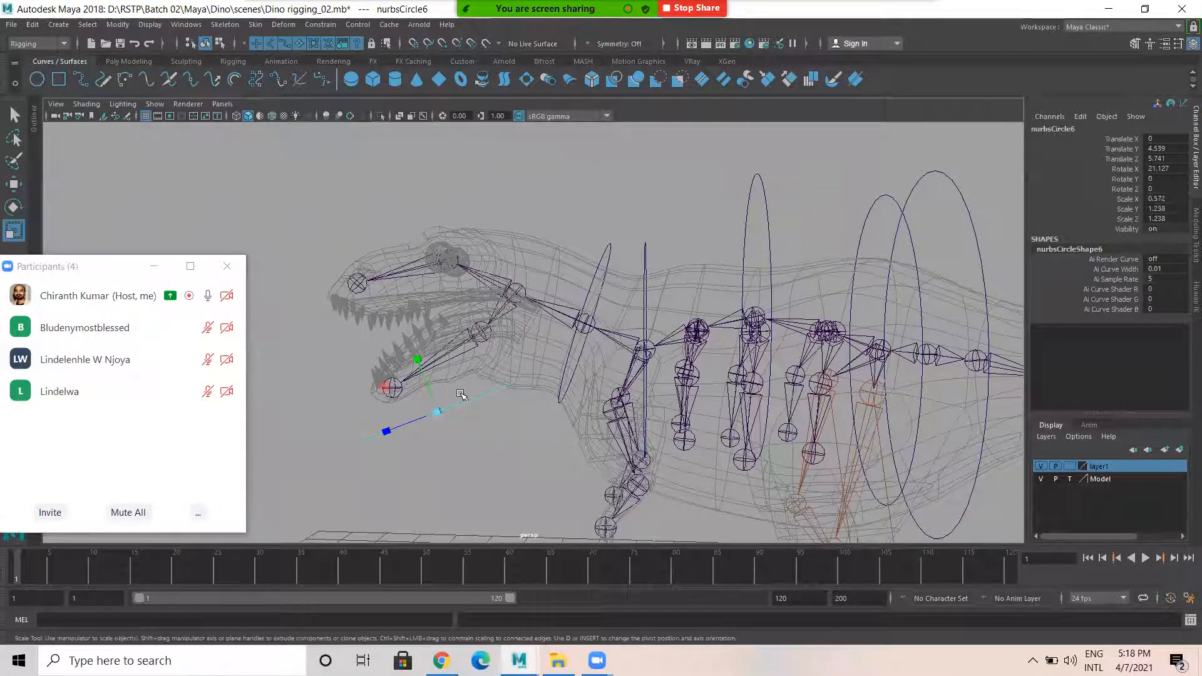
Switch the jaw circle to control vertex editing and raise its middle control vertices toward the lower jaw
right_click(477, 395)
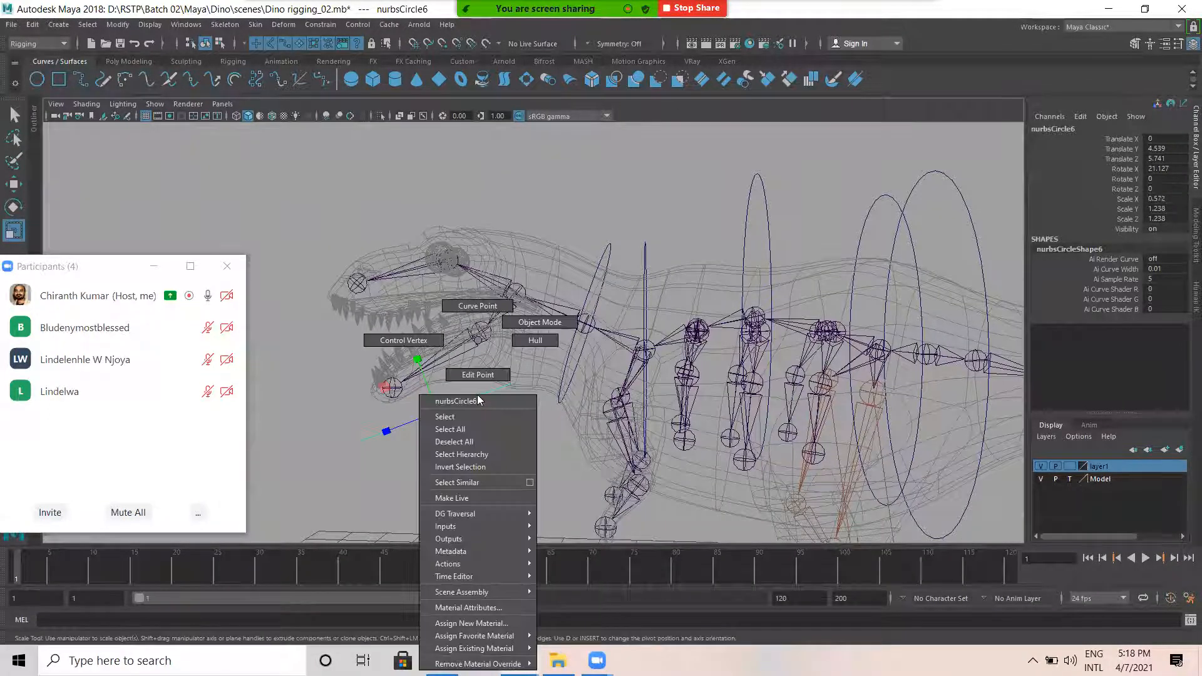
left_click(480, 375)
right_click_drag(476, 400, 533, 323)
left_click(477, 439)
mouse_move(468, 423)
left_mouse_down("alt")
mouse_move(538, 430)
mouse_move(491, 458)
mouse_move(470, 412)
left_mouse_up("alt")
left_click(496, 462)
right_click_drag(470, 412, 398, 340)
left_click_drag(437, 416, 464, 421, "alt")
left_click_drag(463, 420, 442, 380, "alt")
key("w")
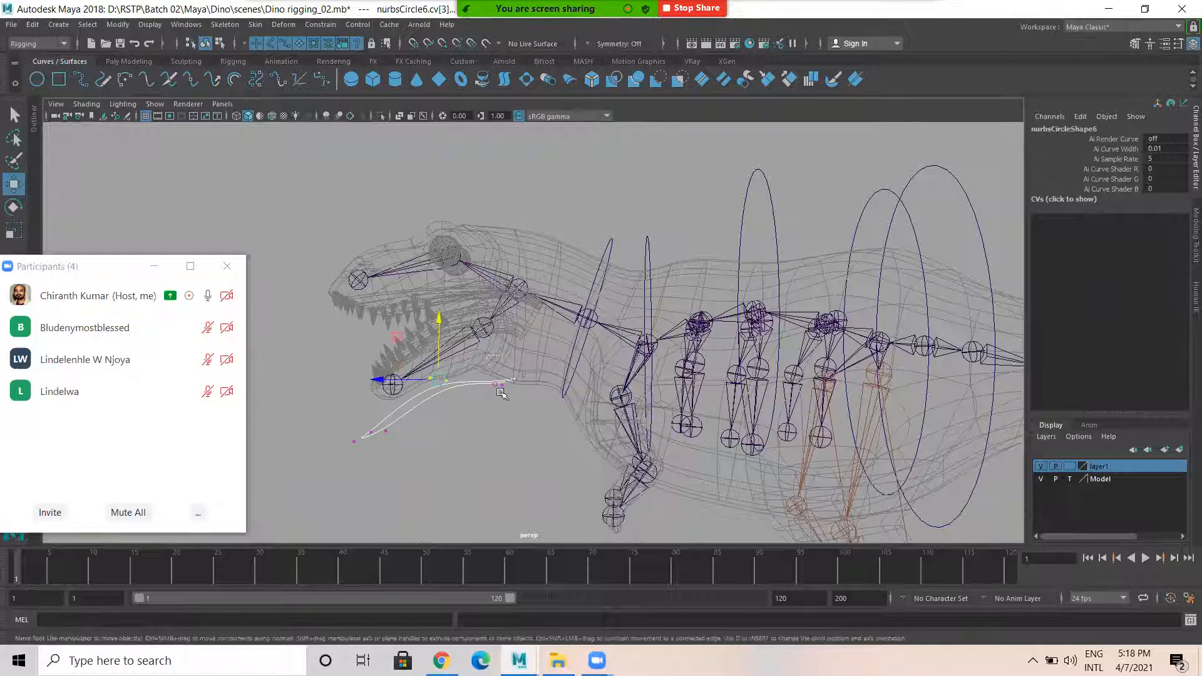
Shift the jaw circle's rear control vertices toward the throat and raise its front control vertices to follow the jaw
left_click_drag(527, 421, 527, 422)
left_click_drag(452, 382, 462, 383)
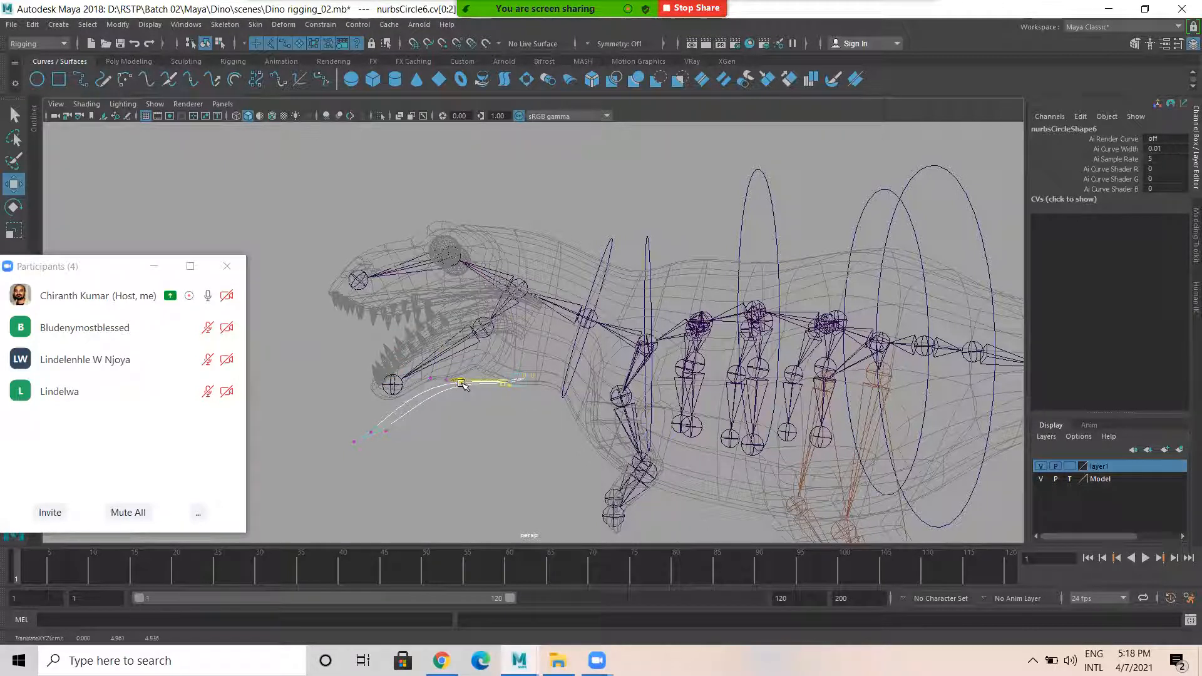
left_click_drag(418, 442, 463, 398)
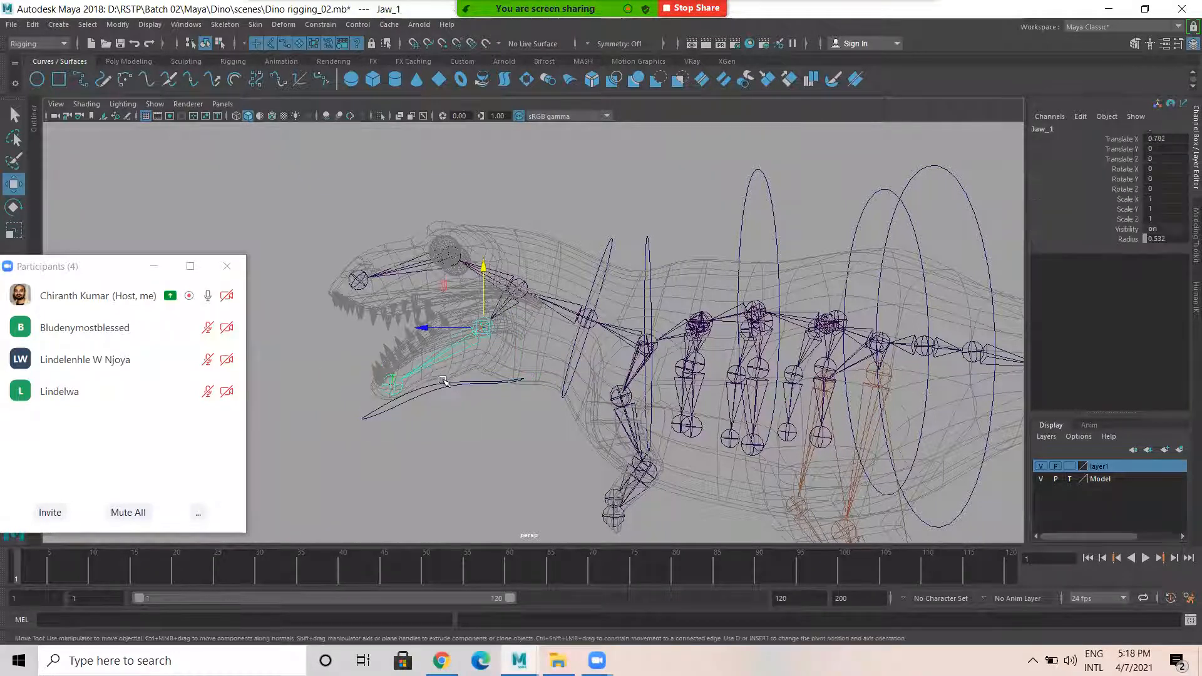
Lower the jaw circle's middle control vertices to flatten its curve, return to object mode and clear the selection
left_click(464, 383)
right_click_drag(465, 382, 376, 344)
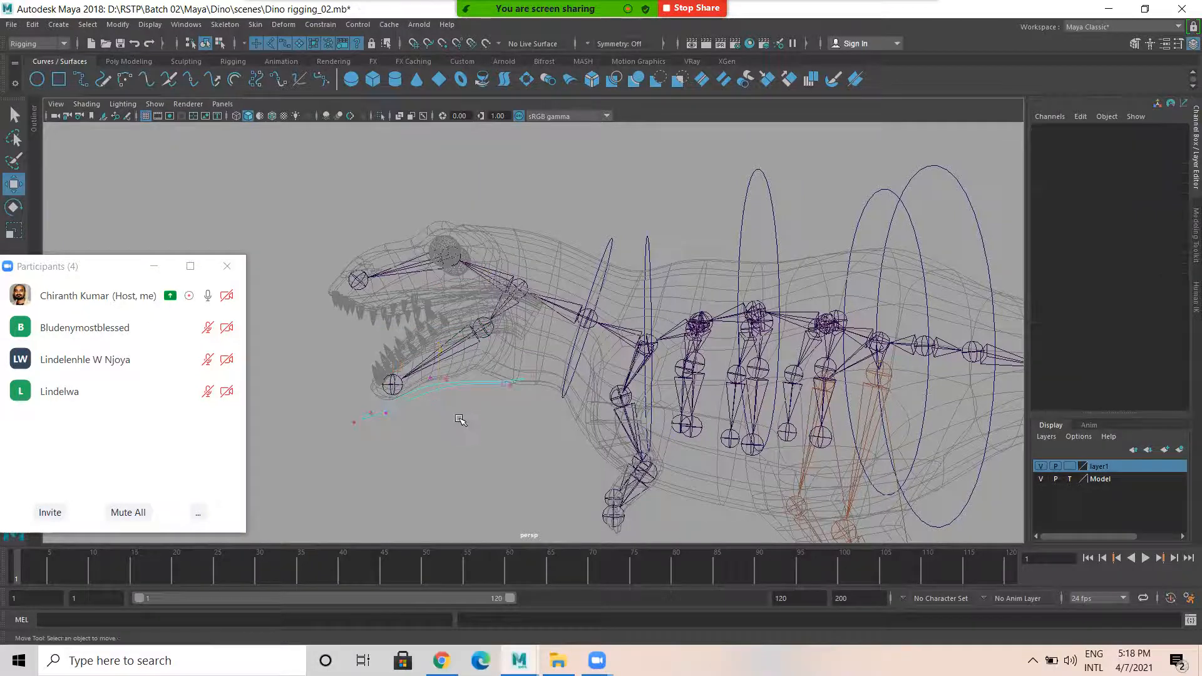
left_click_drag(430, 376, 424, 368)
mouse_move(444, 313)
left_mouse_down()
mouse_move(446, 348)
mouse_move(446, 329)
left_mouse_up()
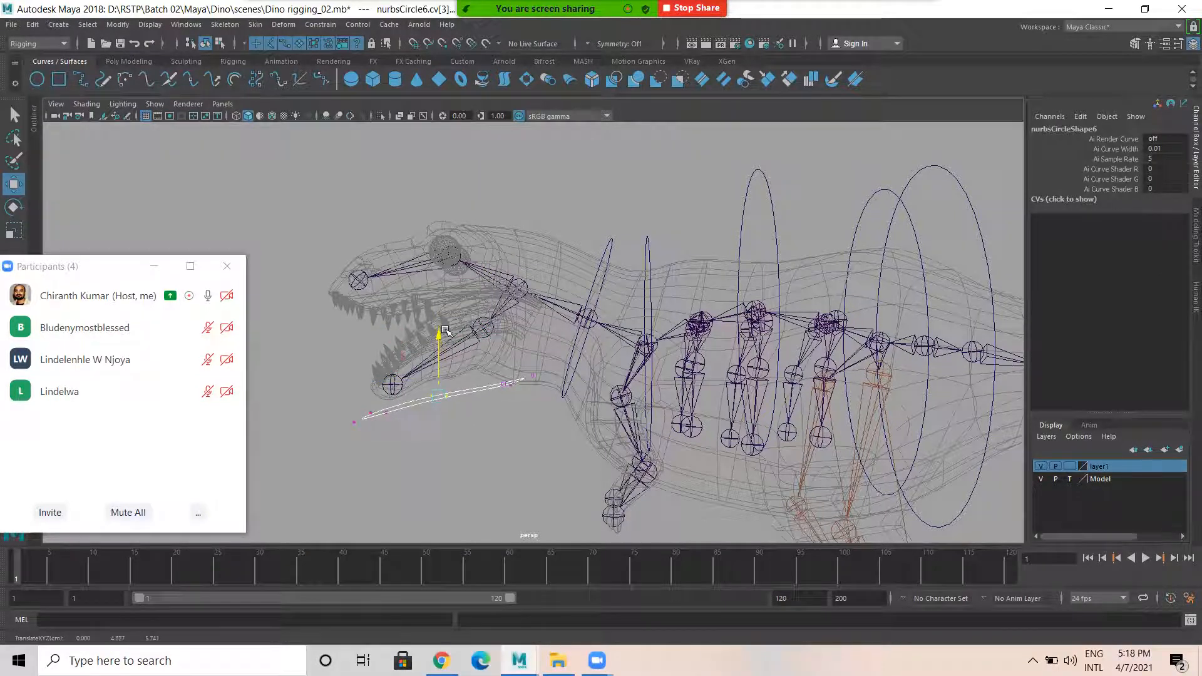
mouse_move(537, 410)
left_mouse_down("alt")
mouse_move(595, 398)
mouse_move(544, 429)
left_mouse_up("alt")
right_click_drag(542, 340, 596, 321)
left_click(562, 368)
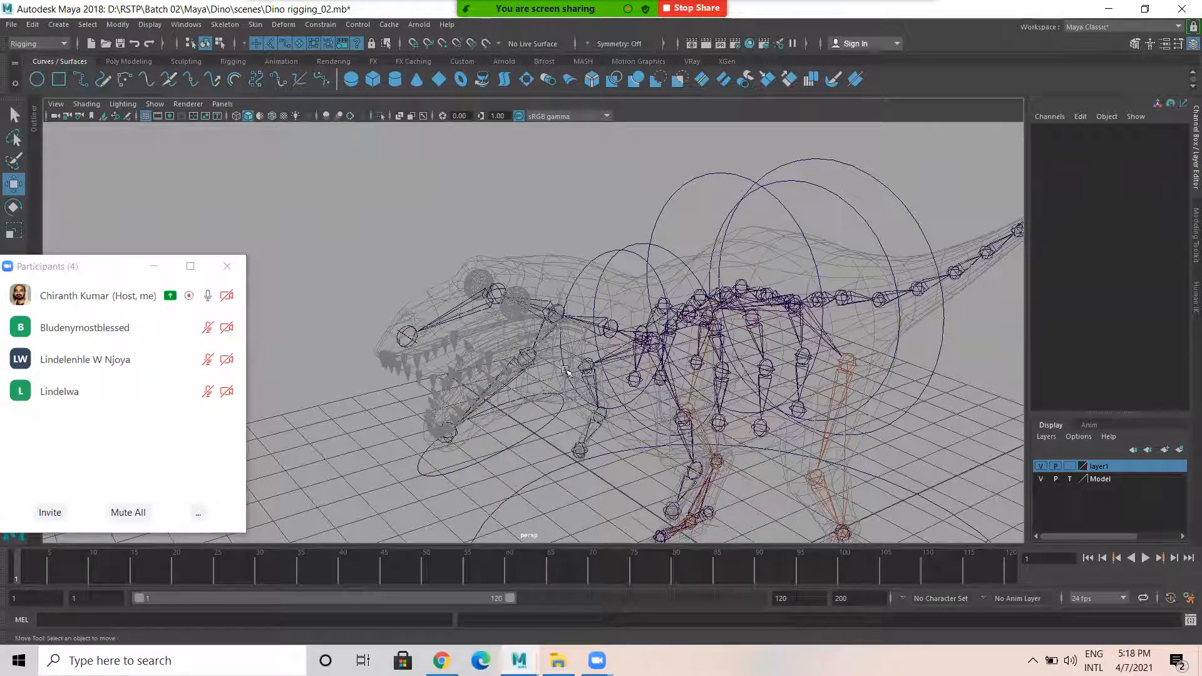
Duplicate the COG circle and move the copy back along Z to about -4.45, at the middle of the tail
middle_click_drag(839, 294, 705, 247, "alt")
left_click_drag(705, 247, 636, 294, "alt")
middle_click_drag(701, 272, 586, 274, "alt")
right_click_drag(676, 244, 604, 225, "alt")
left_click_drag(514, 250, 532, 206, "alt")
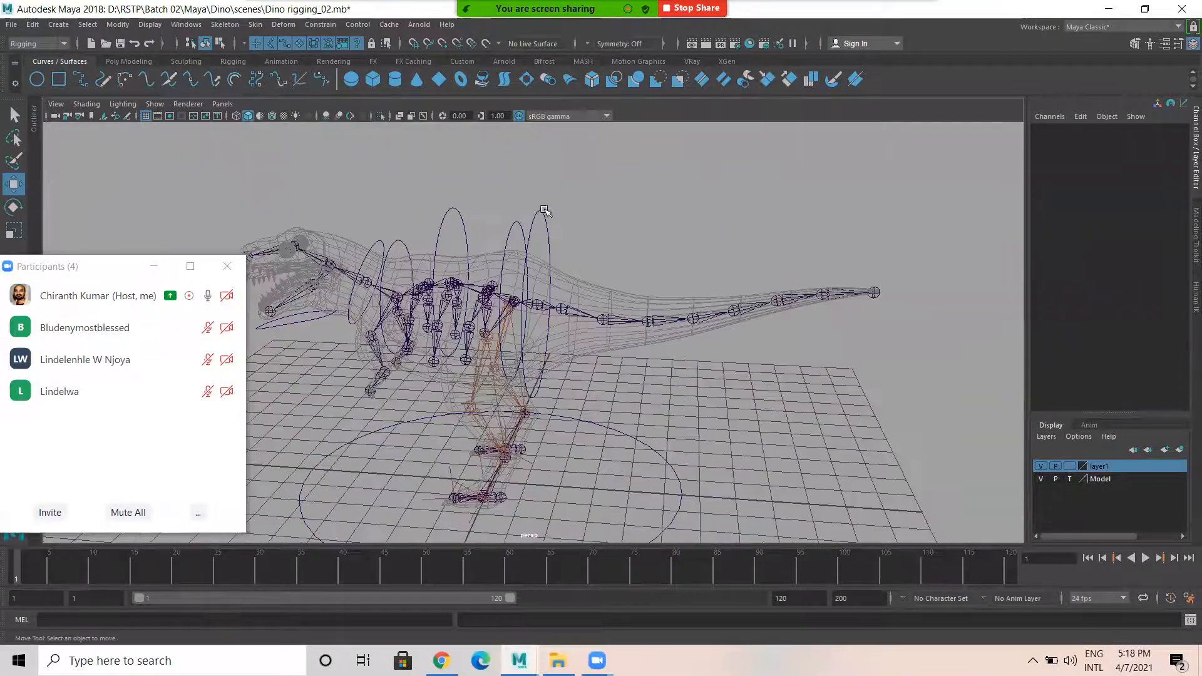
left_click(543, 209)
right_click_drag(665, 273, 615, 262, "alt")
left_click_drag(617, 264, 588, 263, "alt")
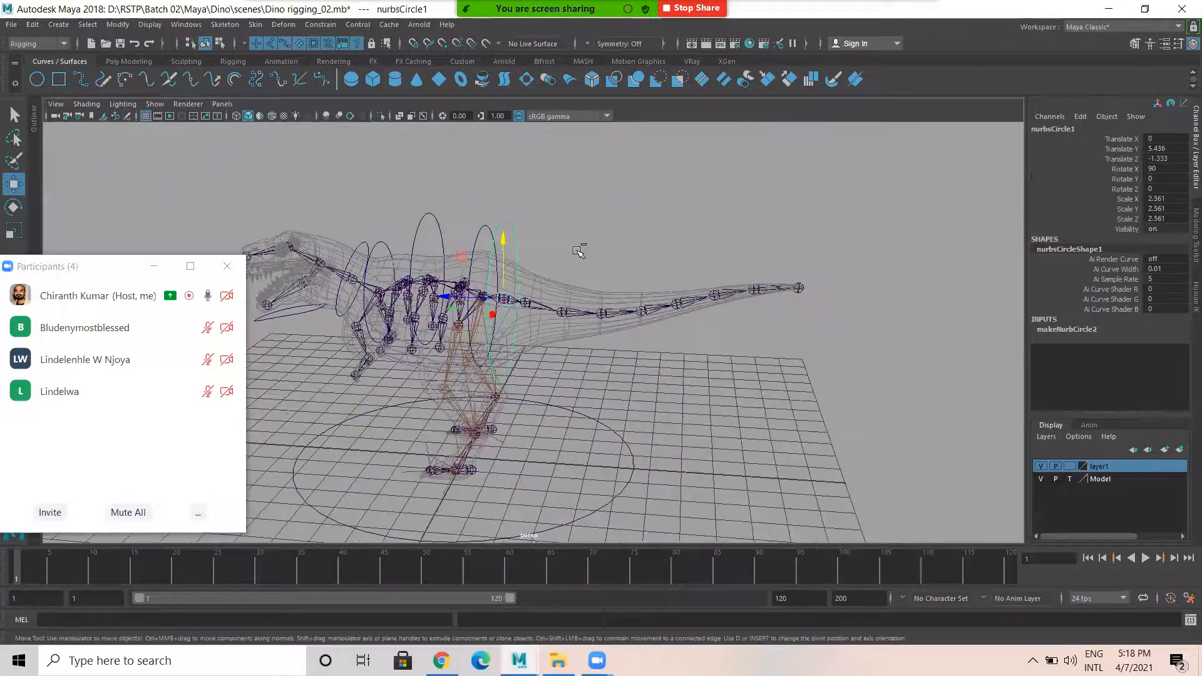
key("ctrl+d")
left_click_drag(452, 300, 549, 307)
Lay the tail circle flat by setting its Rotate X to 0
key("e")
left_click_drag(635, 258, 669, 338)
double_click(1179, 168)
type("0")
key("Return")
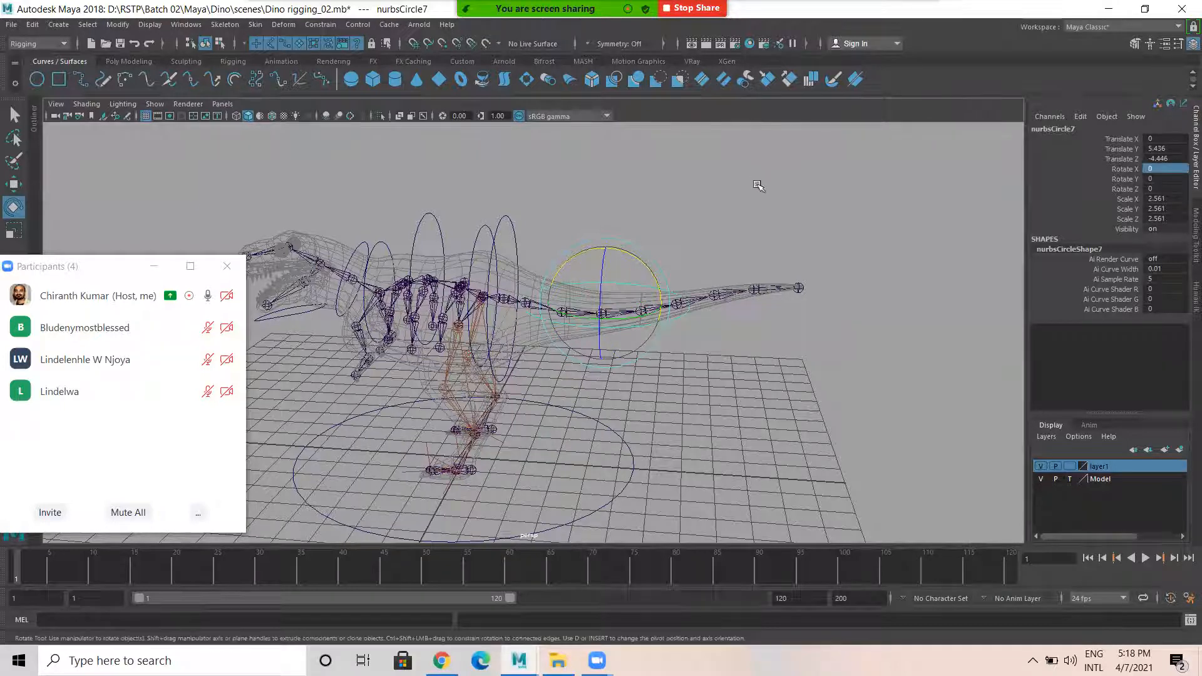
In the side view, raise the tail circle above the tail to about 6.36 in Y
key("space")
key("space")
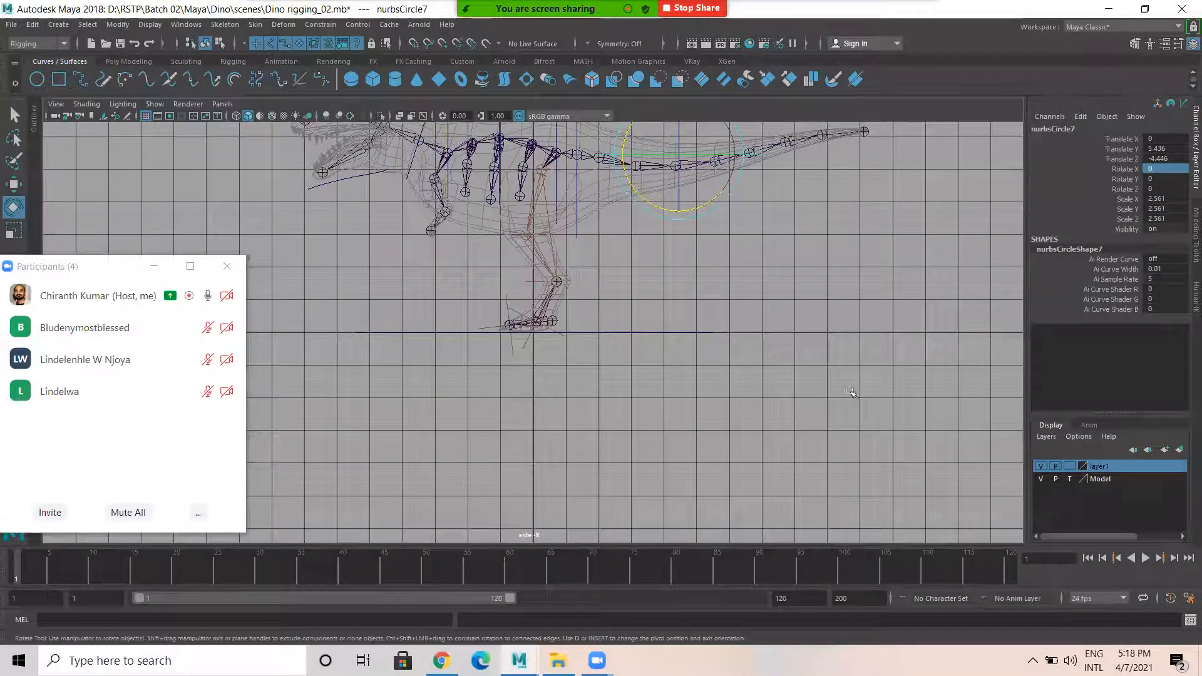
key("f")
right_click_drag(880, 367, 704, 369, "alt")
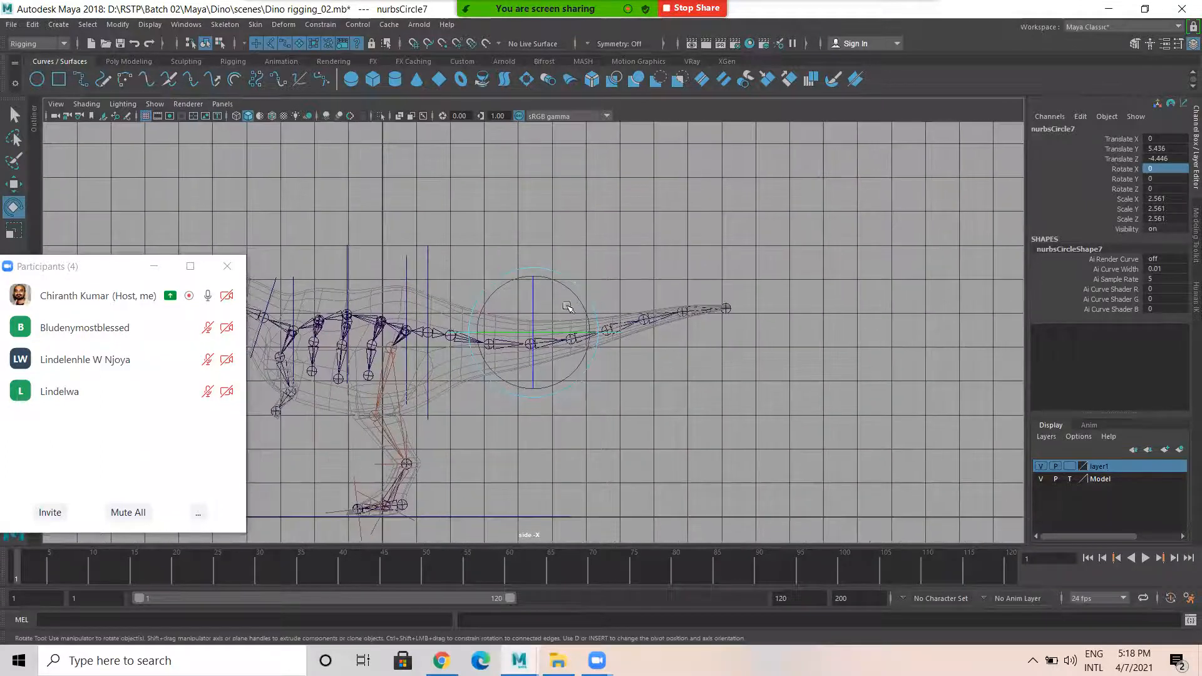
key("w")
left_click_drag(542, 298, 534, 242)
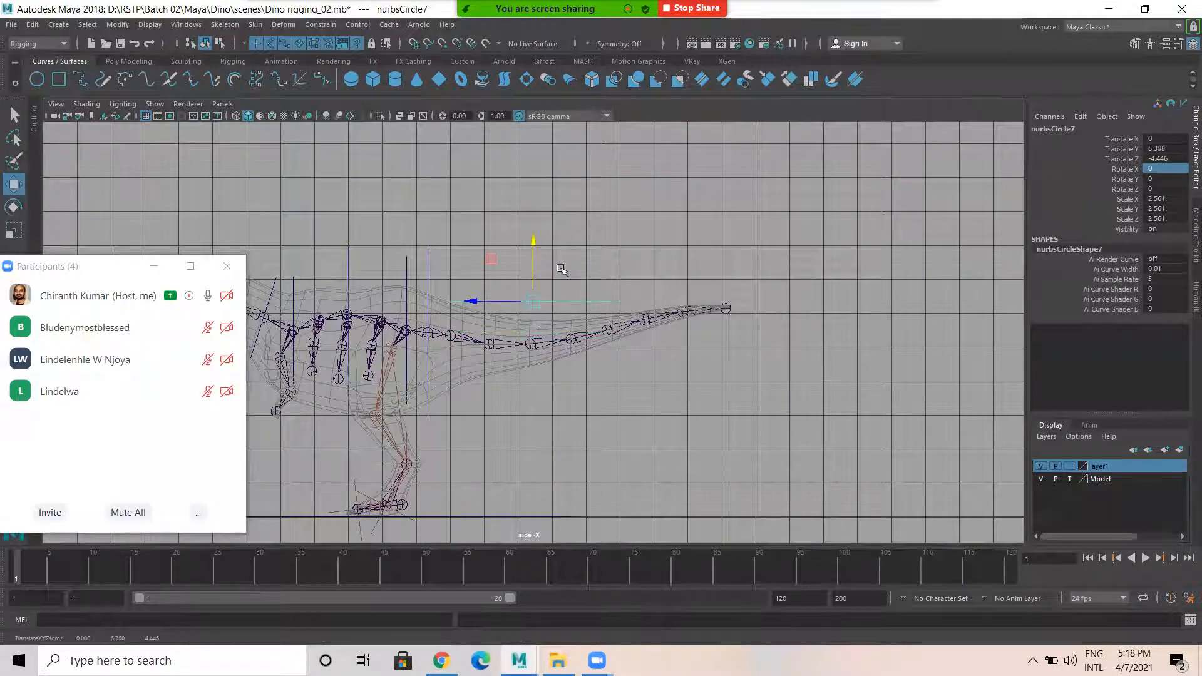
Narrow the tail circle across the tail to an X scale of about 0.38
key("space")
key("space")
left_click_drag(732, 350, 713, 338, "alt")
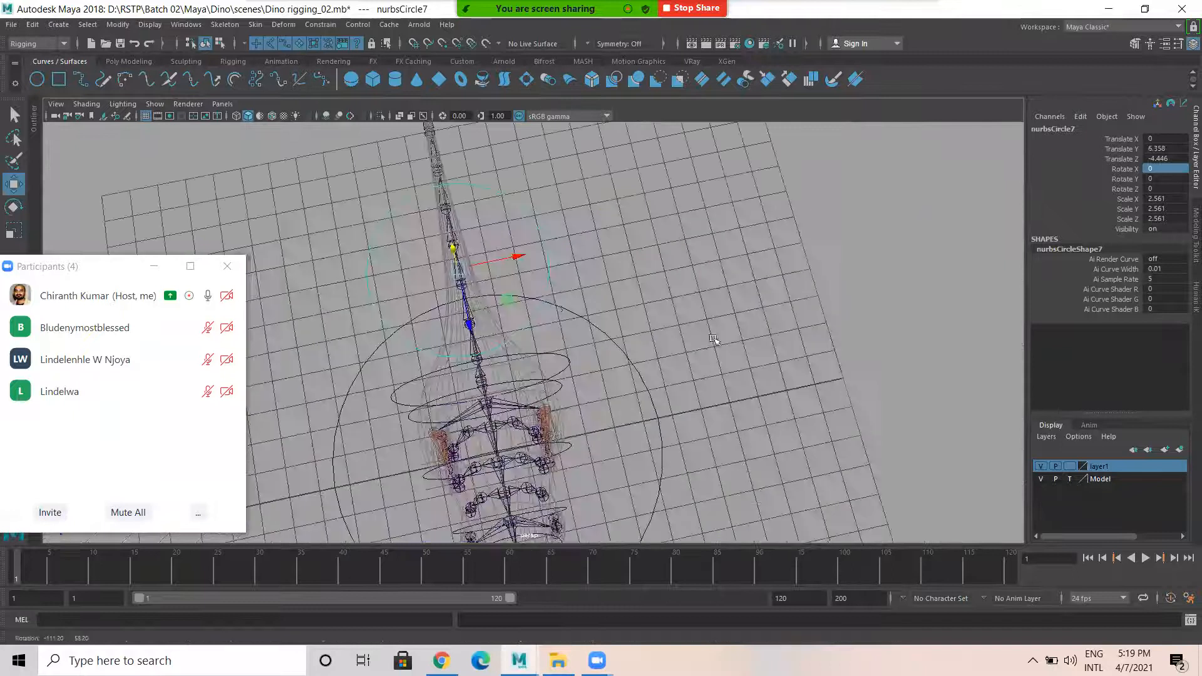
key("r")
left_click_drag(512, 258, 465, 264)
Switch the tail circle to control vertex editing in the side view and raise its rear control vertices
key("space")
key("space")
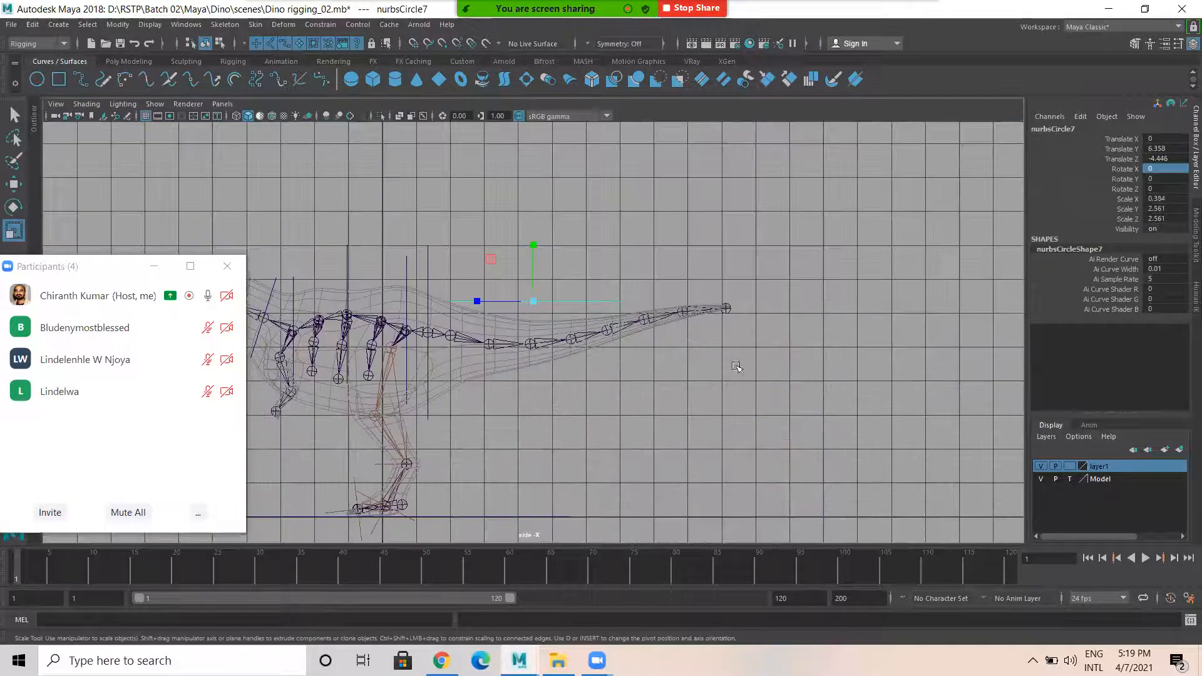
right_click_drag(583, 300, 512, 291)
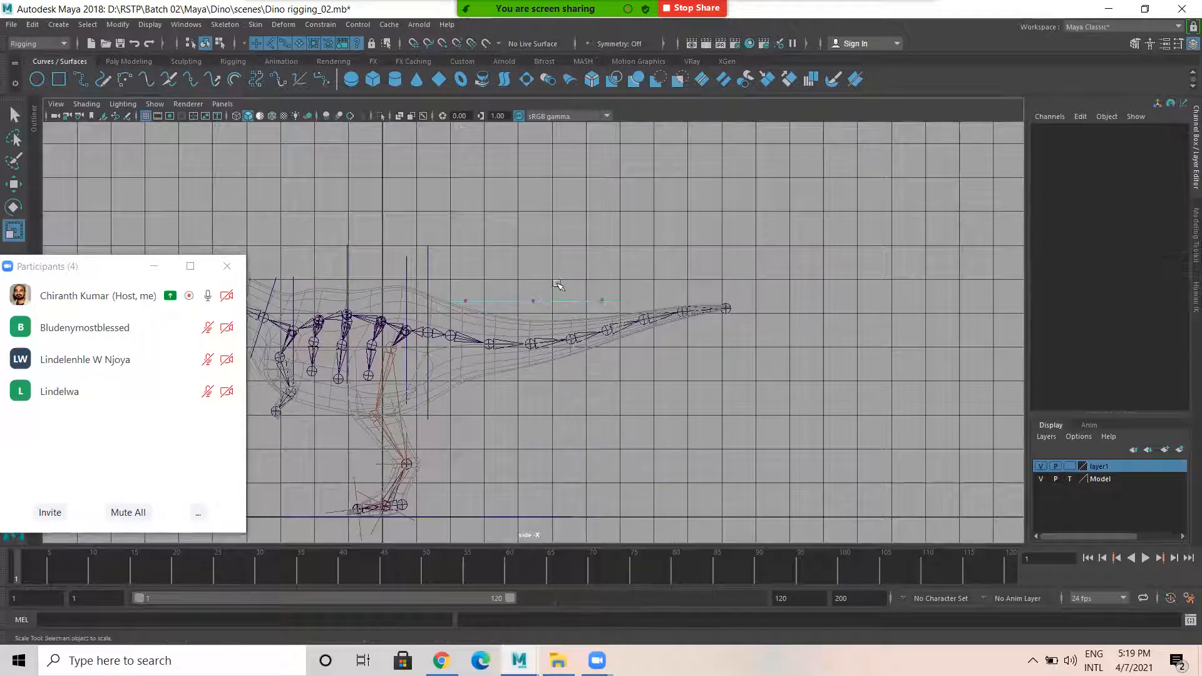
scroll(603, 300, "up", 1)
mouse_move(669, 281)
left_mouse_down()
mouse_move(594, 310)
mouse_move(681, 294)
left_mouse_up()
key("w")
left_click_drag(725, 240, 730, 221)
Lower the tail circle's middle control vertices and raise its front ones to follow the top of the tail
left_click_drag(508, 256, 560, 309)
left_click_drag(533, 238, 533, 256)
left_click_drag(453, 306, 452, 294)
left_click_drag(430, 240, 433, 219)
Adjust the tail circle's rearmost control vertices to follow the tail tip, then return to object mode in perspective view
left_click_drag(696, 262, 726, 285)
left_click_drag(717, 219, 716, 224)
left_click_drag(774, 251, 739, 287)
left_click_drag(803, 227, 801, 238)
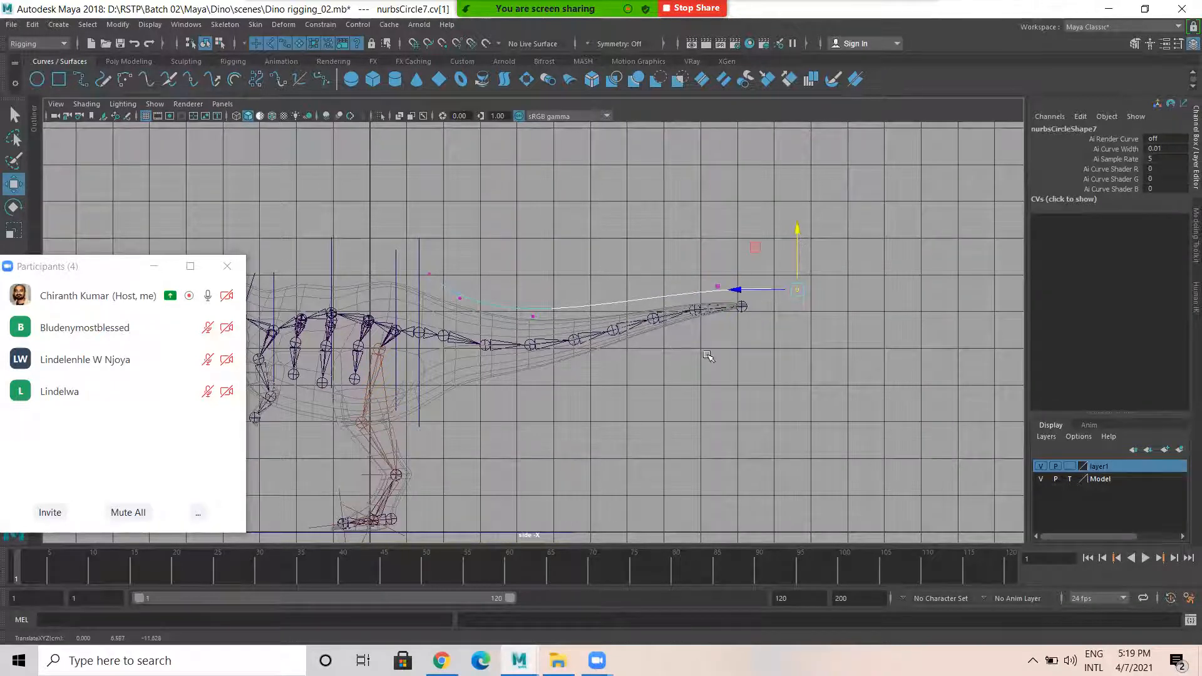
key("space")
key("space")
left_click_drag(331, 244, 562, 361, "alt")
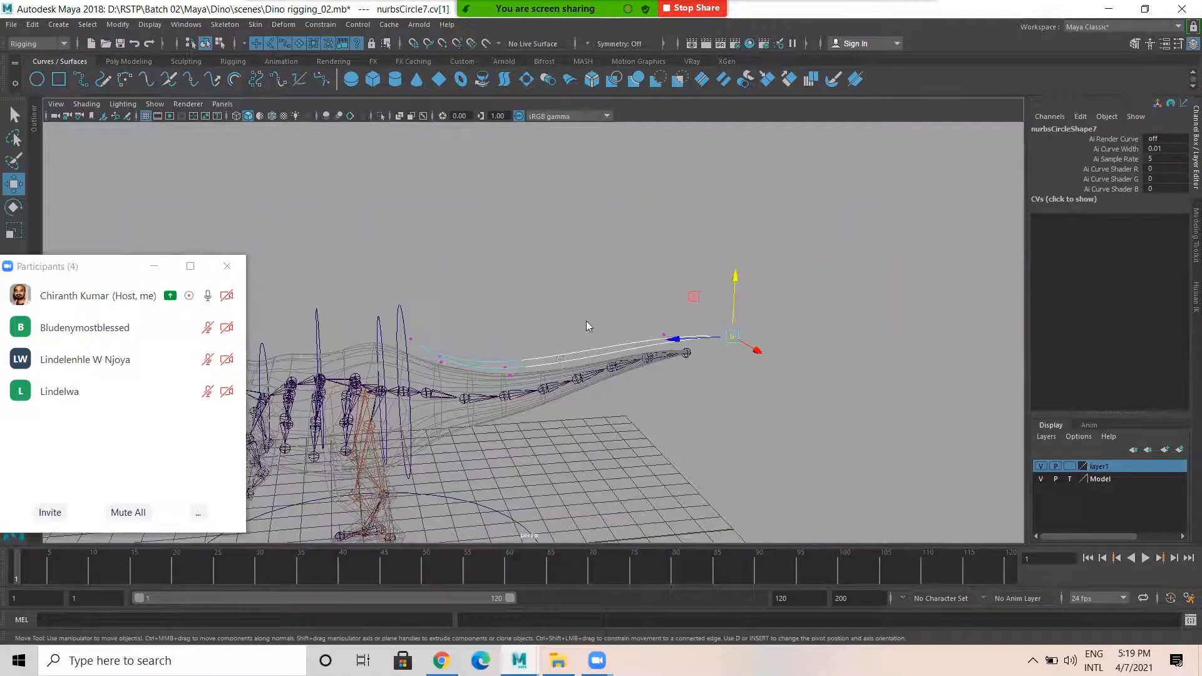
key("F8")
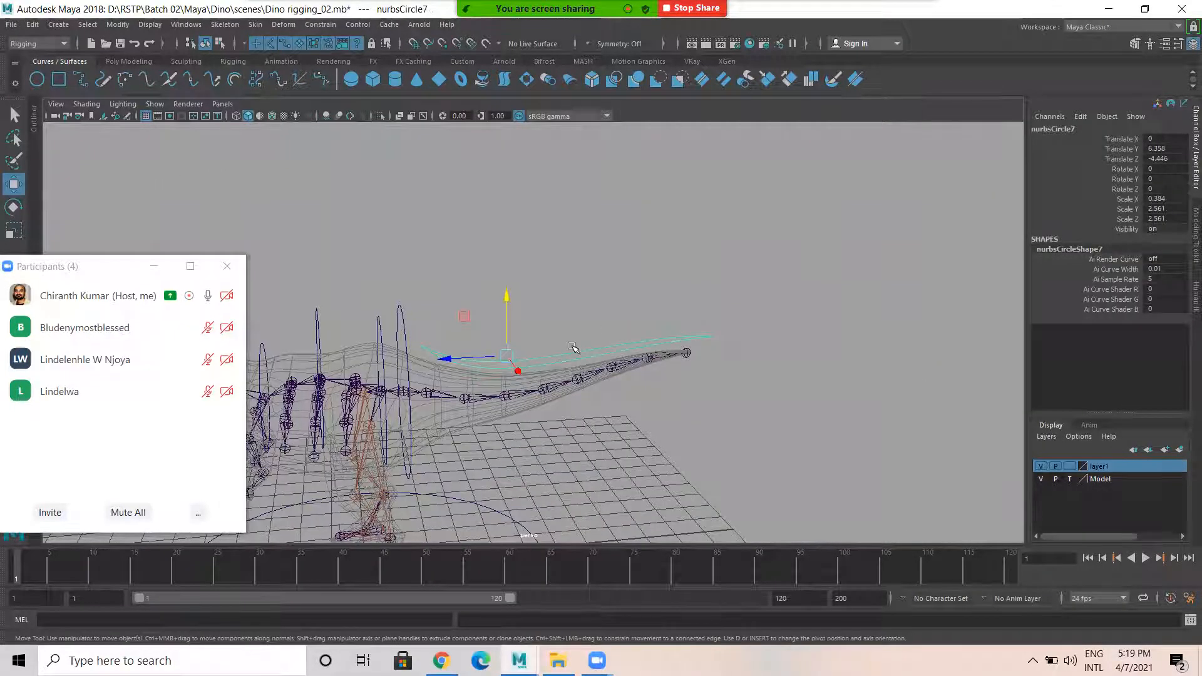
Try to widen the tail circle across the tail
key("r")
left_click_drag(506, 380, 573, 375, "alt")
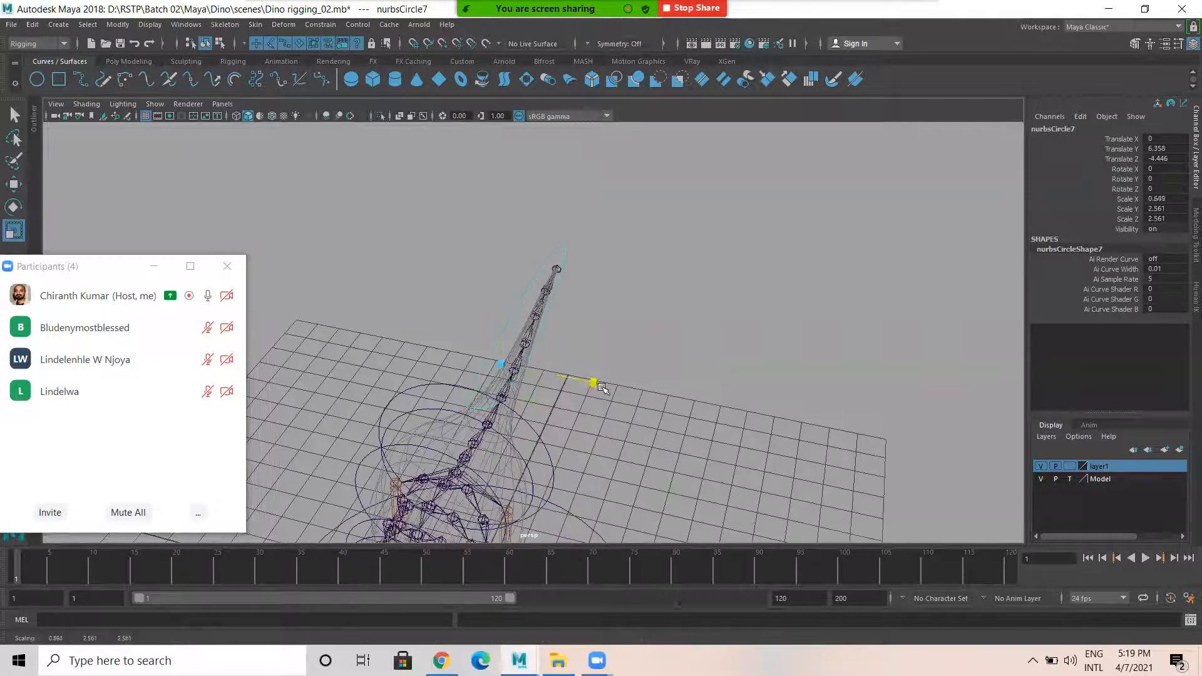
left_click(651, 281)
left_click_drag(716, 303, 459, 320, "alt")
right_click_drag(458, 319, 511, 312, "alt")
middle_click_drag(511, 312, 700, 220, "alt")
left_click_drag(700, 220, 644, 305, "alt")
middle_click_drag(643, 306, 601, 273, "alt")
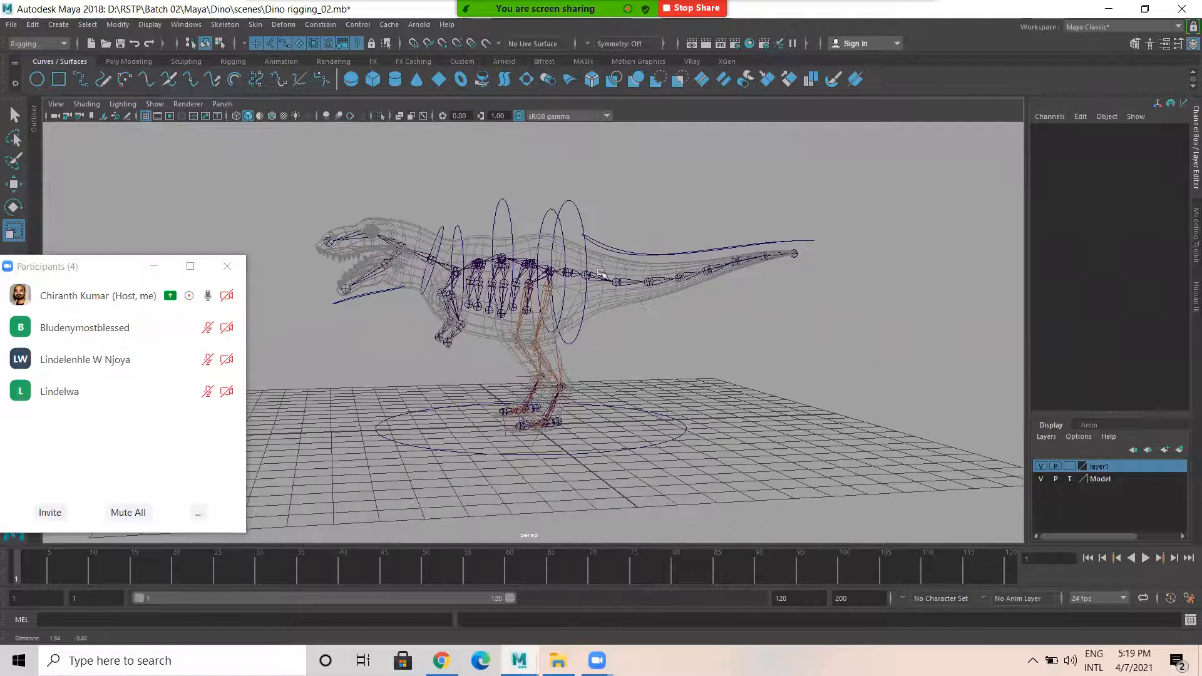
scroll(689, 306, "up", 3)
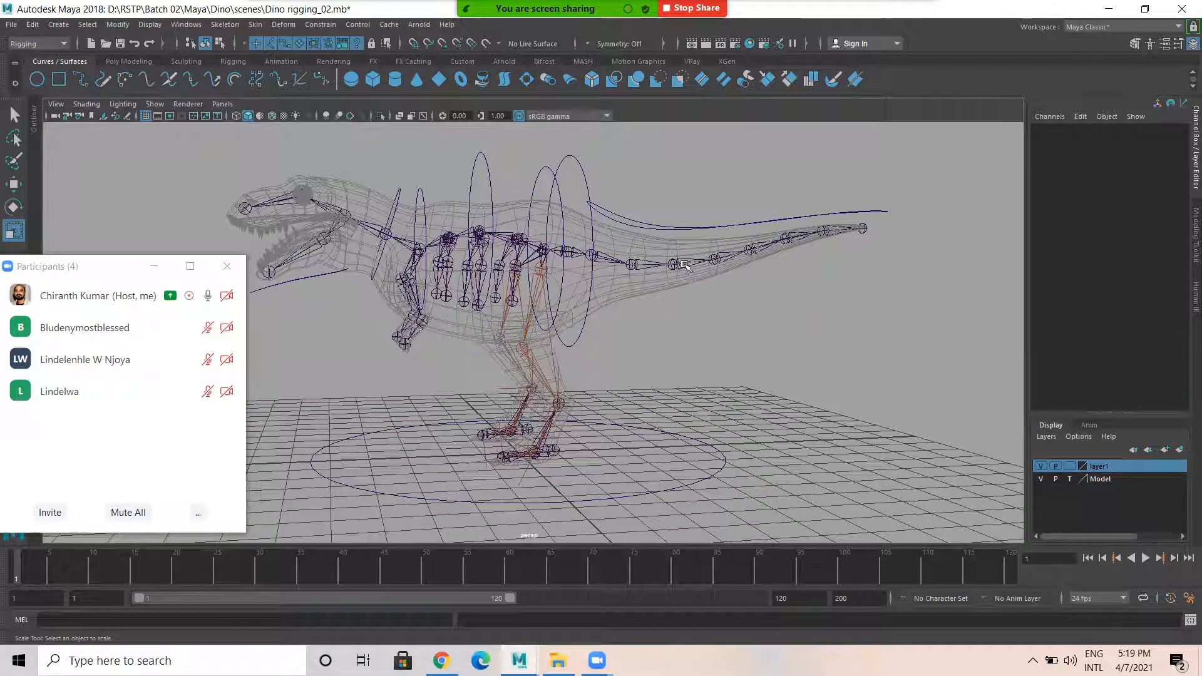
Delete the long curved circle that runs along the top of the tail
left_click(672, 218)
left_click_drag(670, 237, 659, 320, "alt")
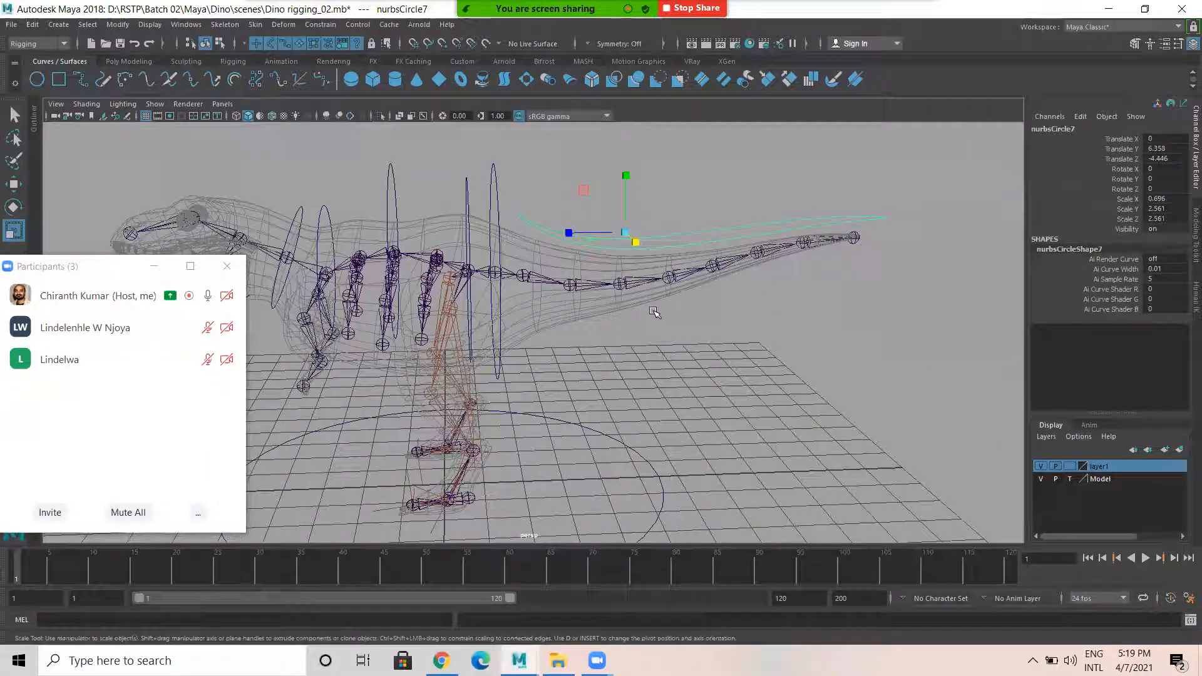
left_click(653, 306)
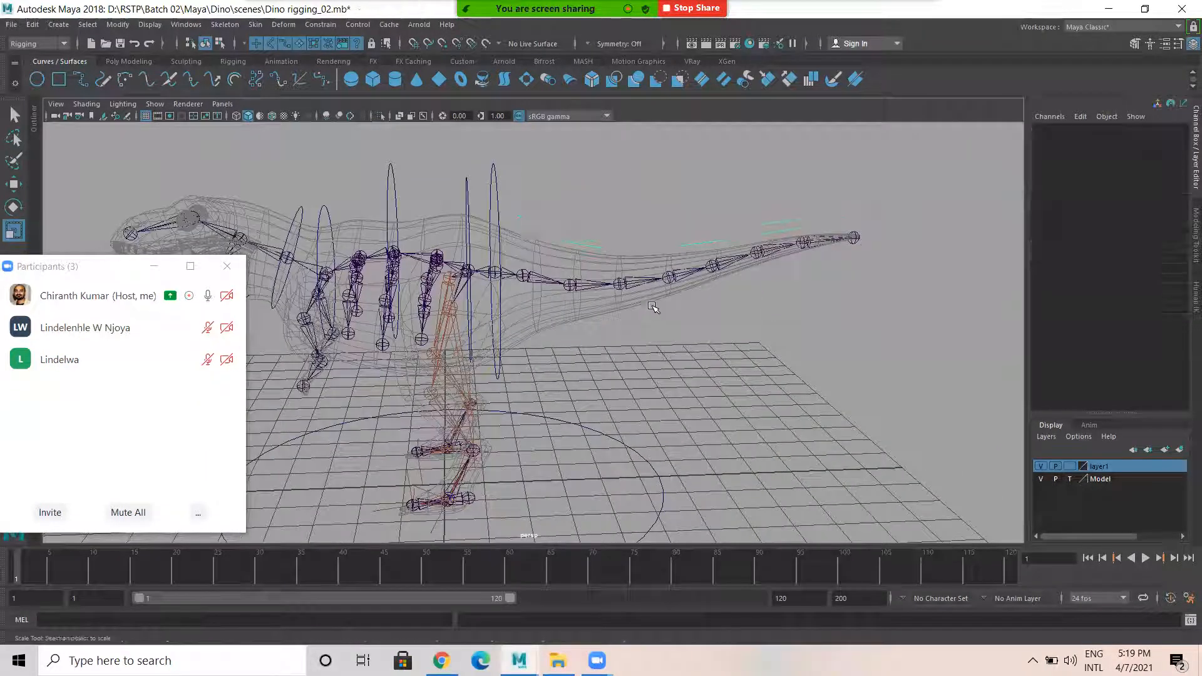
Duplicate the circle at the hip joint and snap one of the two circles onto the Tail1 joint
left_click(466, 200)
key("ctrl+d")
key("w")
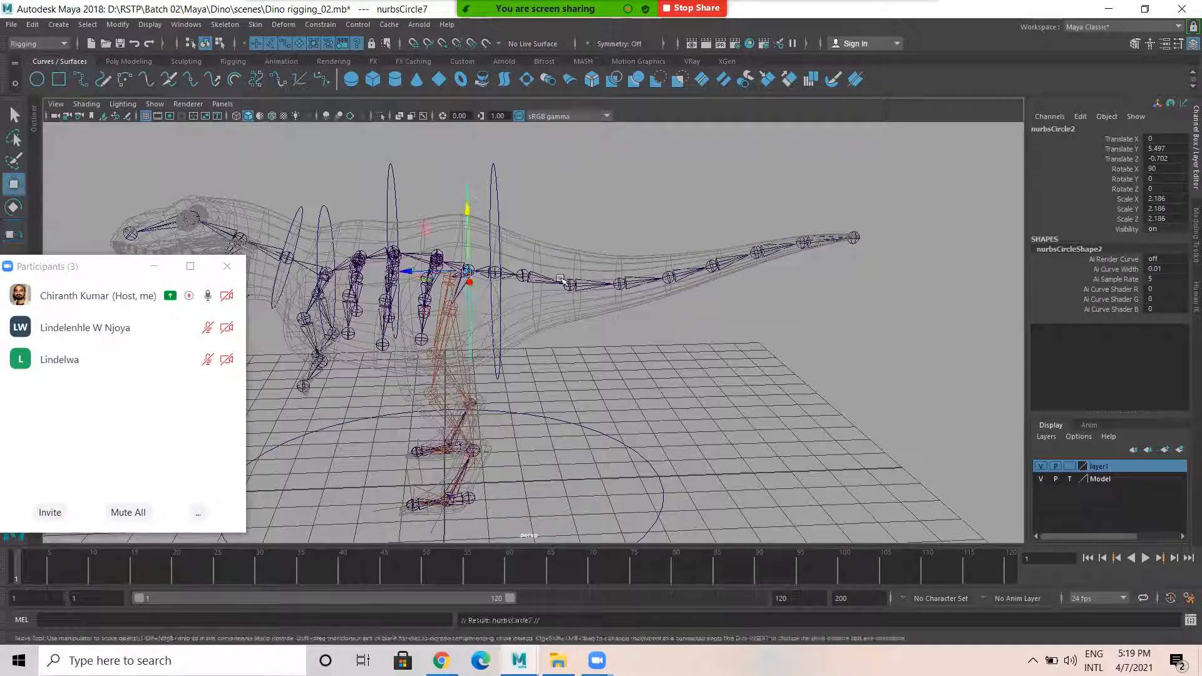
left_click(524, 274)
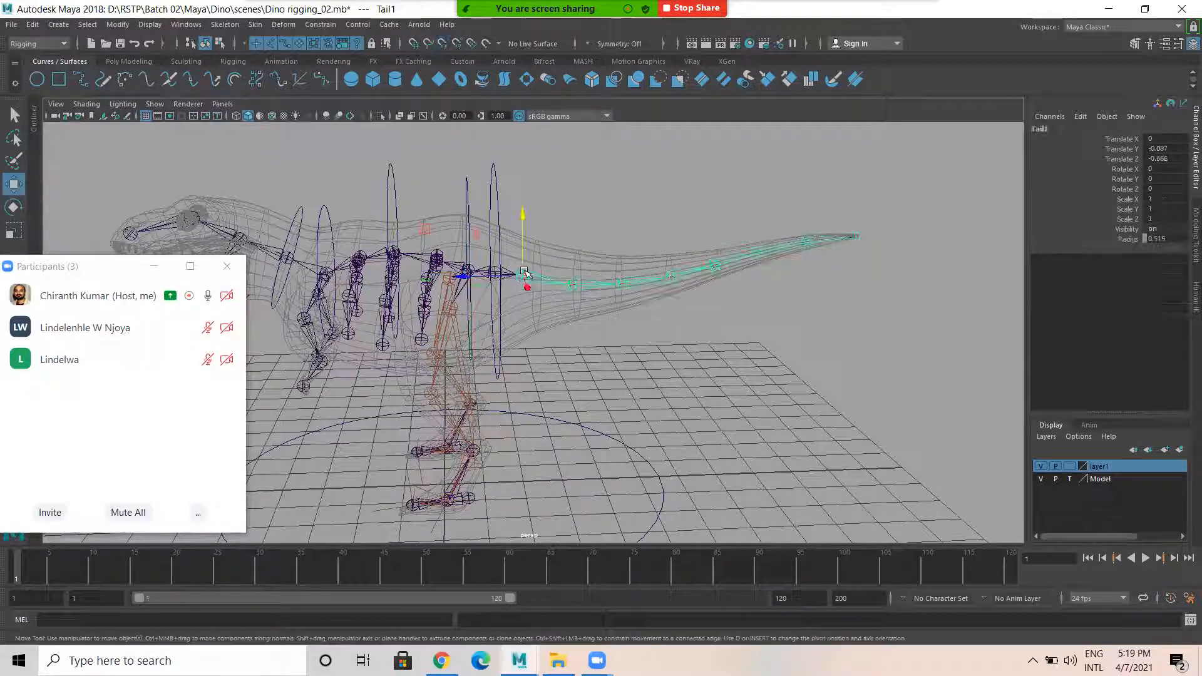
left_click(467, 195)
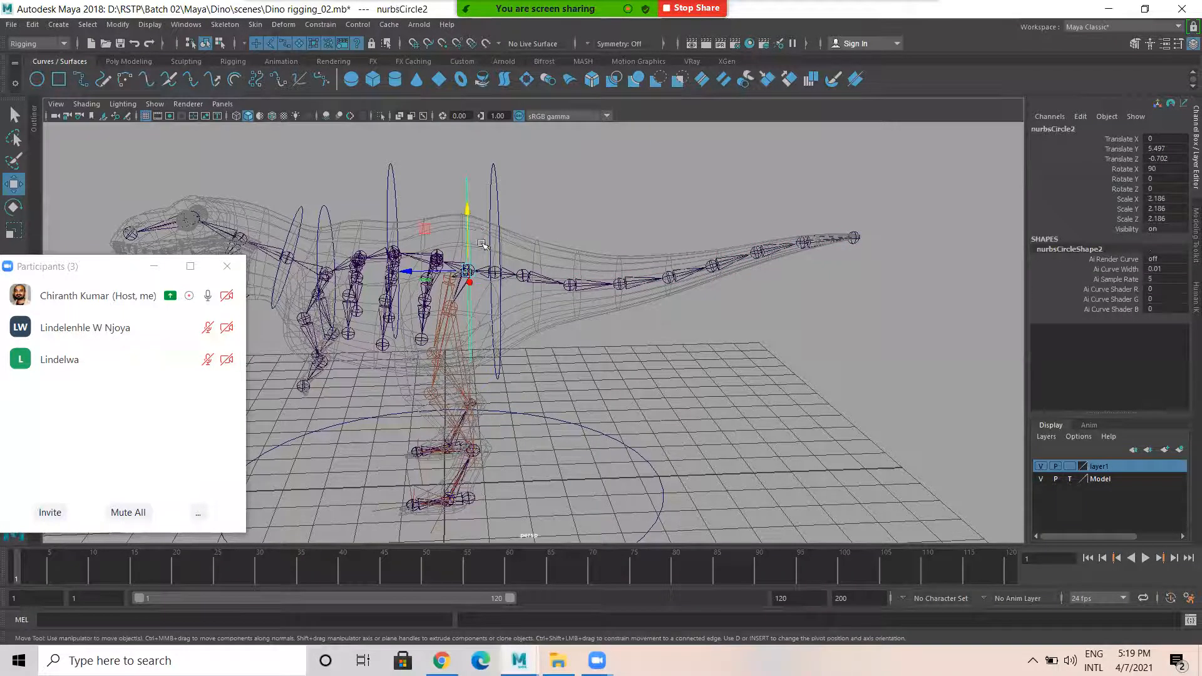
key("v")
mouse_move(524, 275)
middle_mouse_down()
mouse_move(512, 273)
mouse_move(555, 280)
mouse_move(530, 267)
middle_mouse_up()
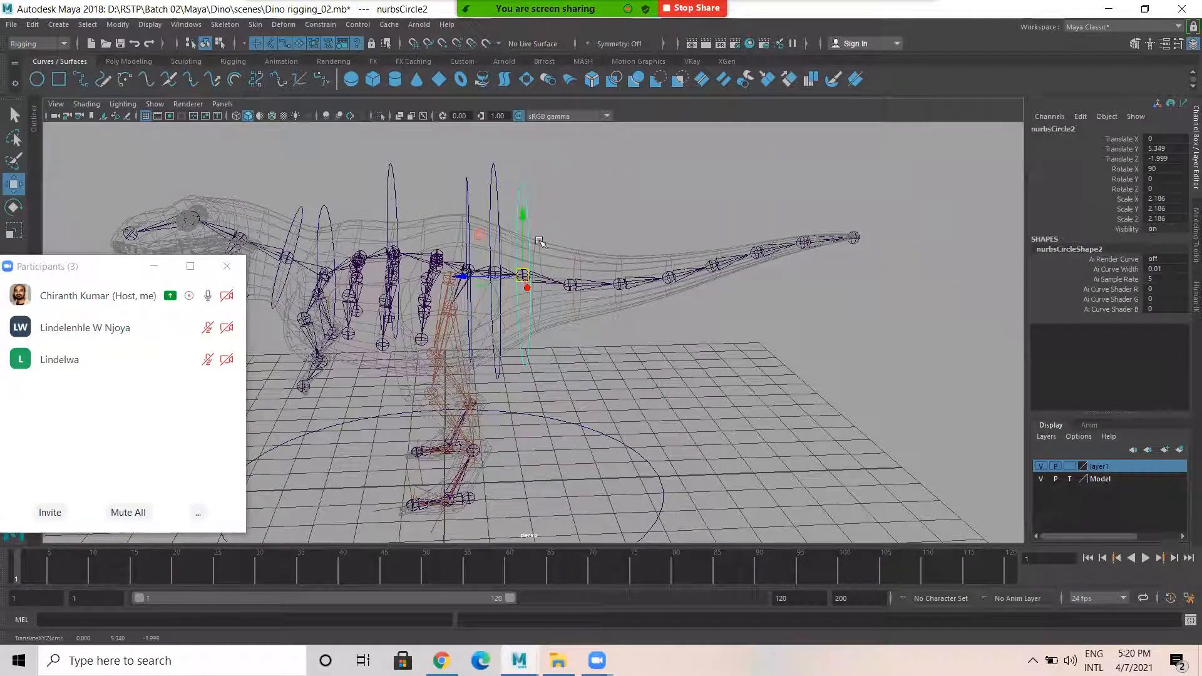
Scale the circle at the Tail1 joint down uniformly to about 1.88
key("r")
left_click_drag(522, 275, 500, 267)
left_click(623, 212)
left_click_drag(623, 212, 614, 271, "alt")
Duplicate the Tail1 circle and snap the copy onto the second tail joint
left_click(548, 227)
left_click_drag(526, 201, 625, 251, "alt")
key("w")
key("ctrl+d")
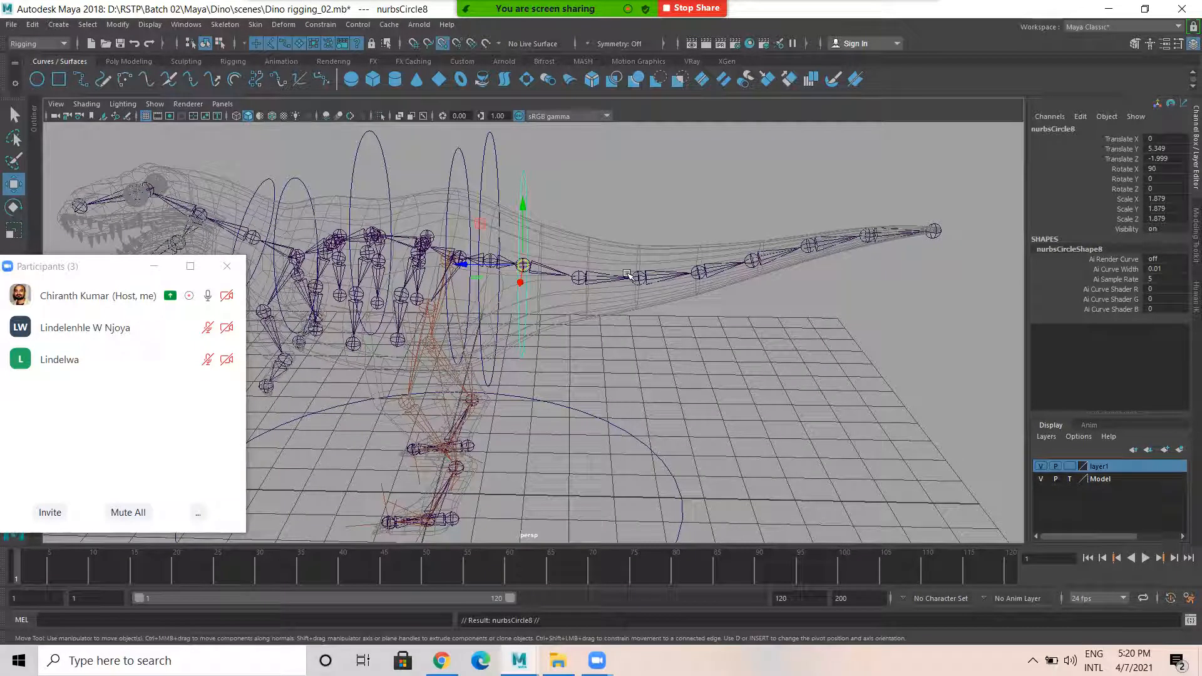
left_click_drag(523, 265, 578, 277)
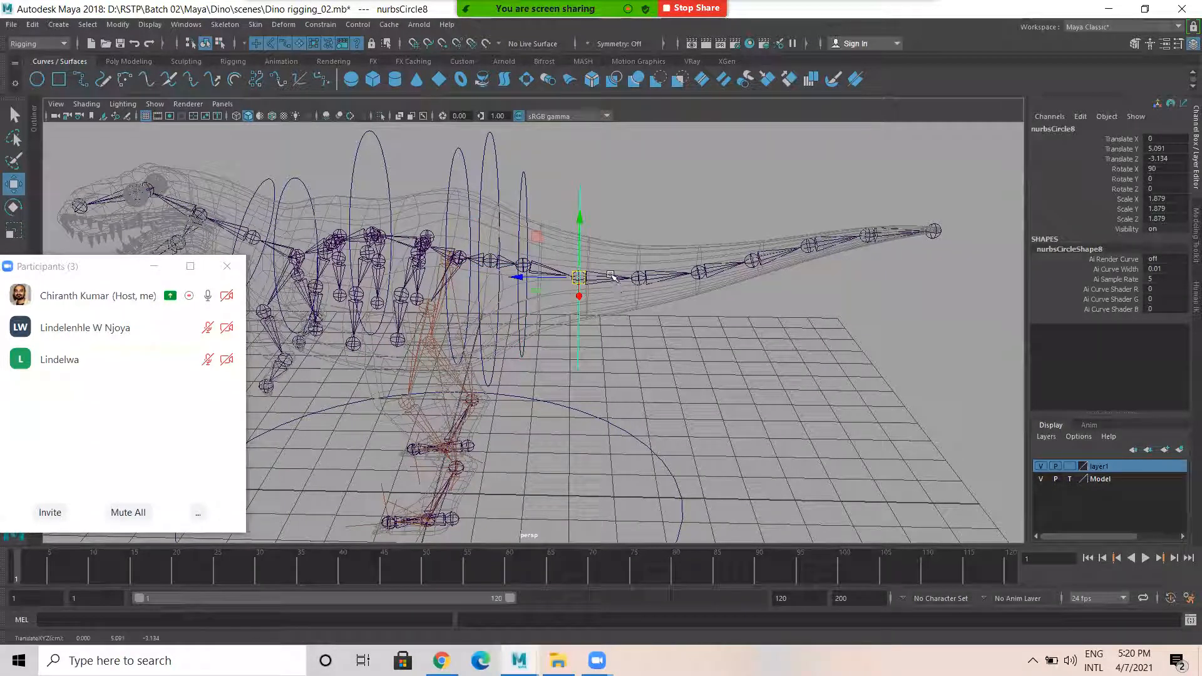
Scale the second tail circle uniformly to about 1.5 and snap five copies of it onto the following joints, stopping before the tail tip
key("r")
left_click_drag(554, 269, 868, 236)
key("w")
key("v")
key("ctrl+d")
key("ctrl+d")
key("ctrl+d")
key("v")
key("ctrl+d")
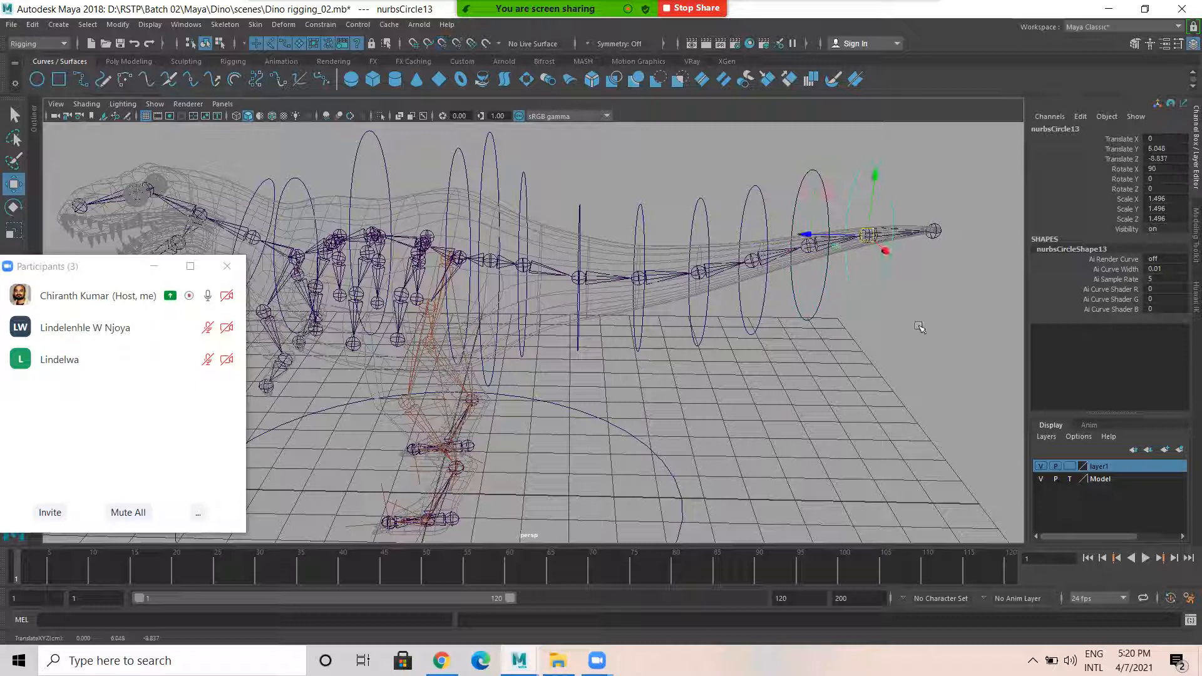
left_click(889, 333)
Shrink the circles at the third and fourth tail joints to fit the tapering tail, scaling the fourth to about 1.02
left_click_drag(785, 323, 745, 319, "alt")
left_click_drag(628, 249, 628, 248)
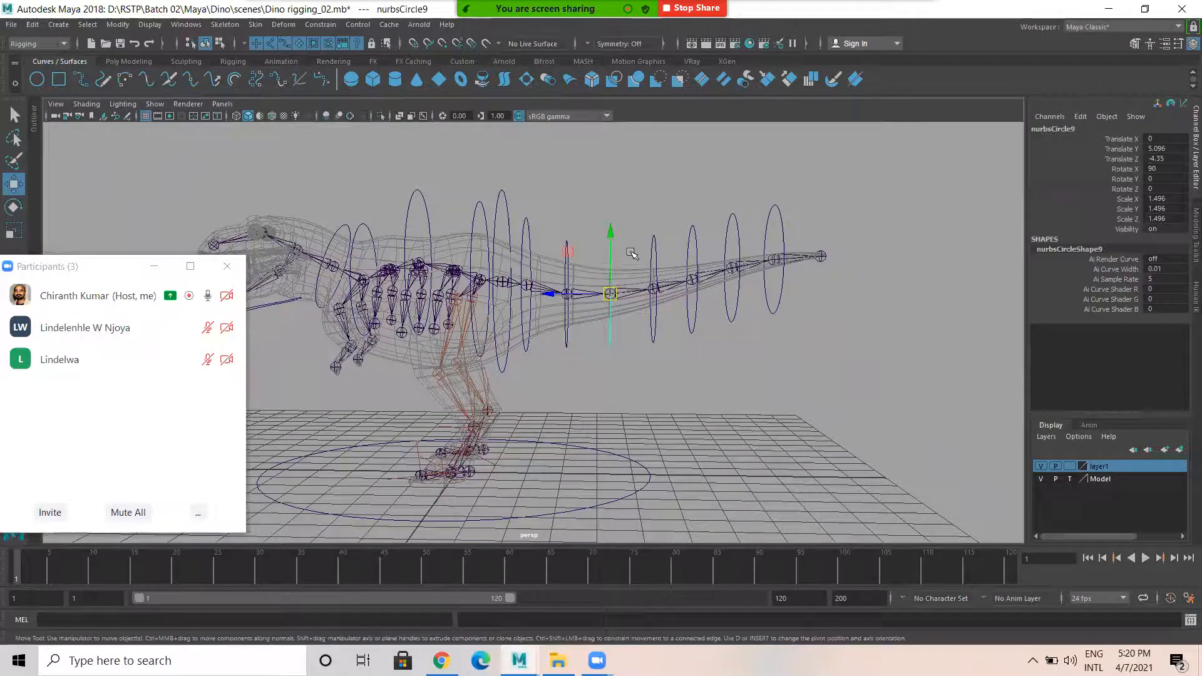
key("r")
left_click(652, 289)
left_click_drag(643, 291, 628, 287)
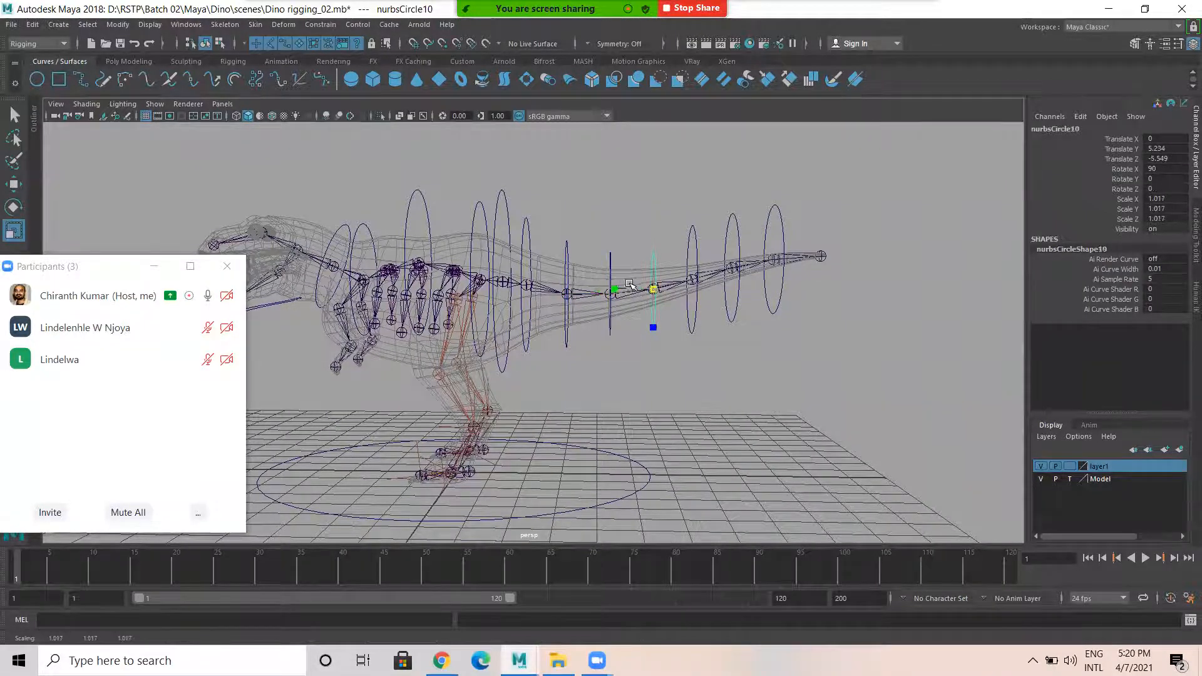
Shrink the last three tail circles progressively toward the tail tip
left_click(692, 224)
left_click_drag(662, 269, 656, 266)
left_click(736, 226)
left_click_drag(731, 272, 719, 241)
left_click(779, 211)
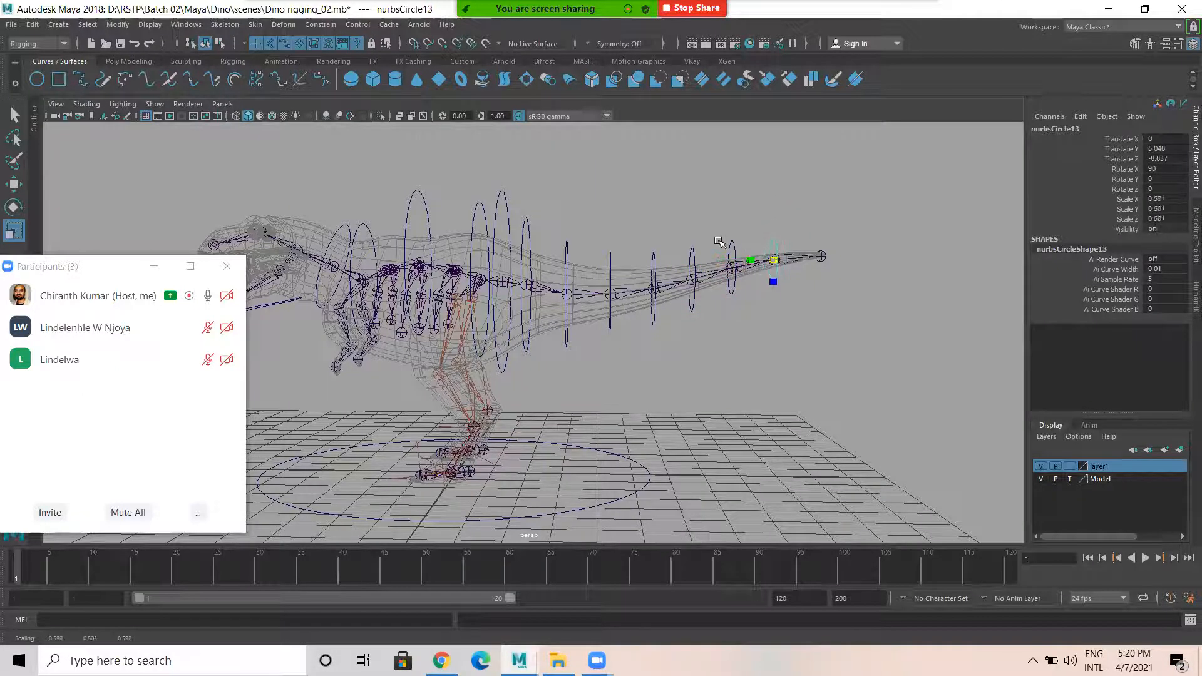
left_click(853, 293)
Create a NURBS circle and move it along X to about 1.56, beneath the dinosaur's left foot
left_click_drag(790, 355, 773, 307, "alt")
right_click_drag(553, 284, 820, 335, "alt")
left_click_drag(720, 322, 775, 355, "alt")
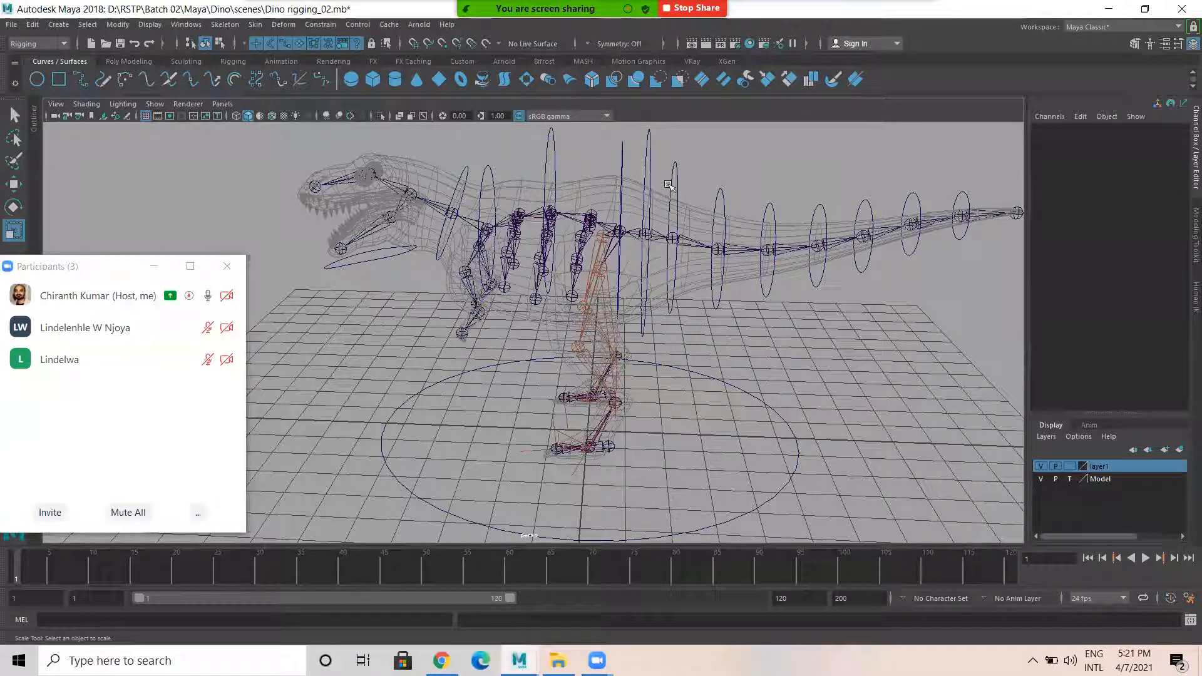
mouse_move(488, 351)
left_mouse_down("alt")
mouse_move(582, 346)
mouse_move(494, 352)
left_mouse_up("alt")
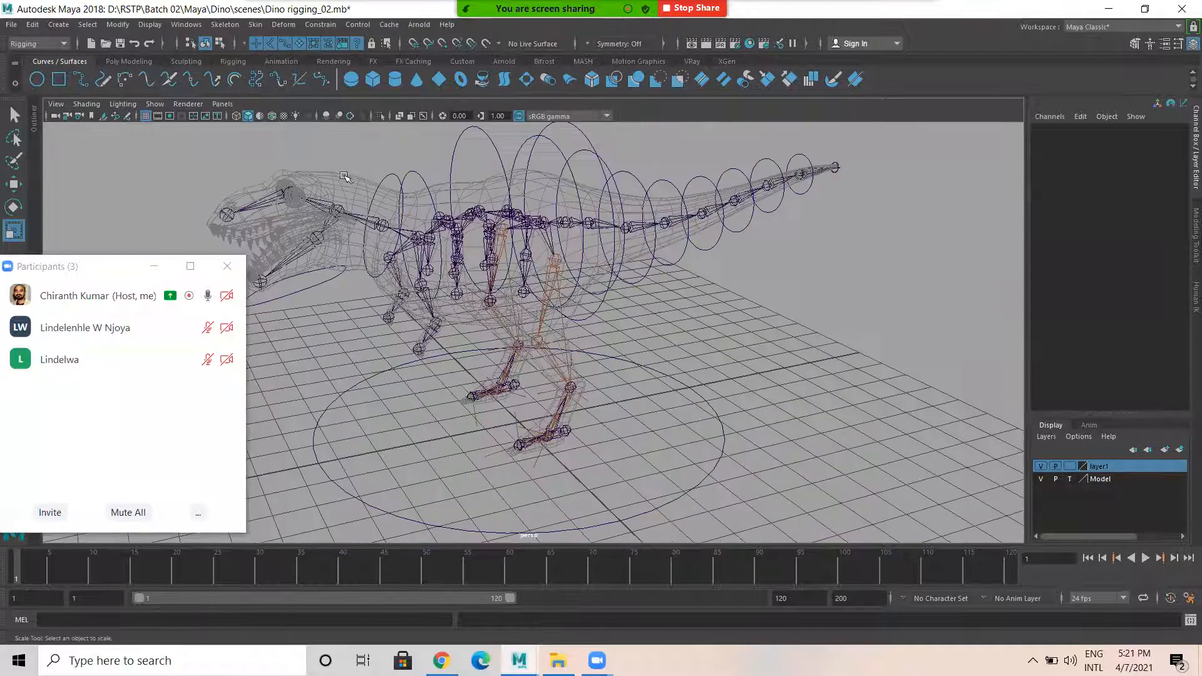
left_click(37, 80)
right_click_drag(588, 346, 657, 304, "alt")
middle_click_drag(487, 440, 516, 326, "alt")
key("w")
left_click_drag(516, 325, 613, 338, "alt")
right_click_drag(457, 274, 798, 403, "alt")
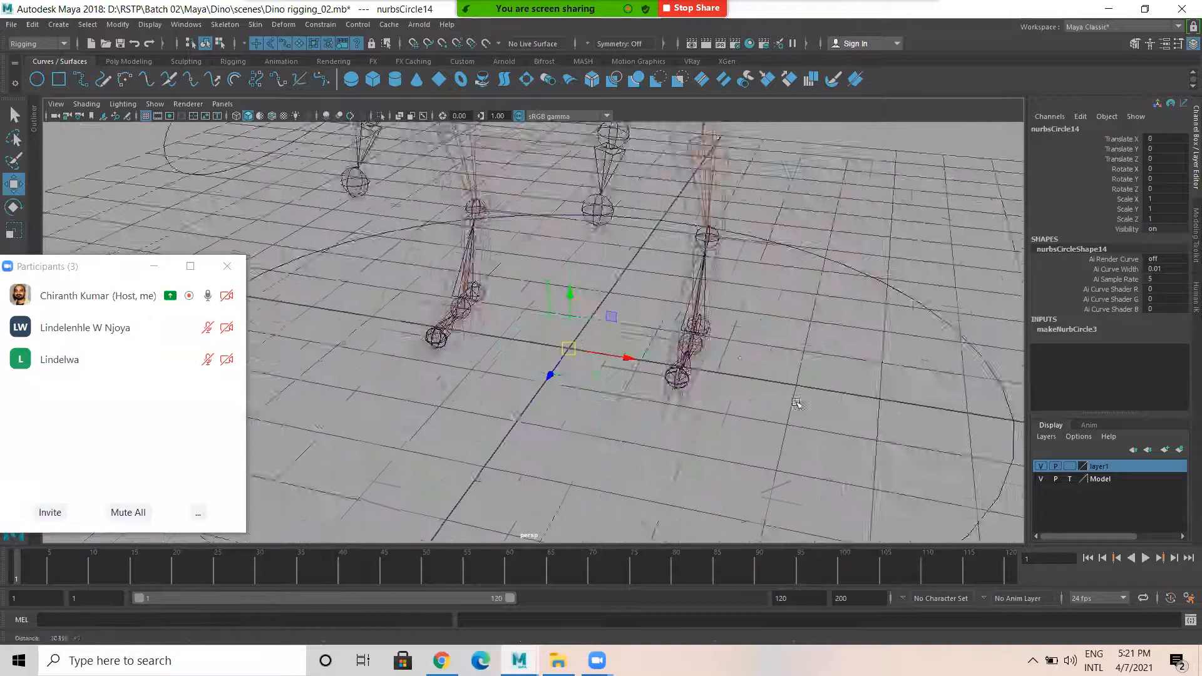
middle_click_drag(798, 402, 739, 380, "alt")
left_click_drag(592, 349, 714, 392)
left_click_drag(784, 412, 713, 423)
Move the foot circle forward to a Z of about 0.2 and narrow it across the foot to an X scale of about 0.6
key("r")
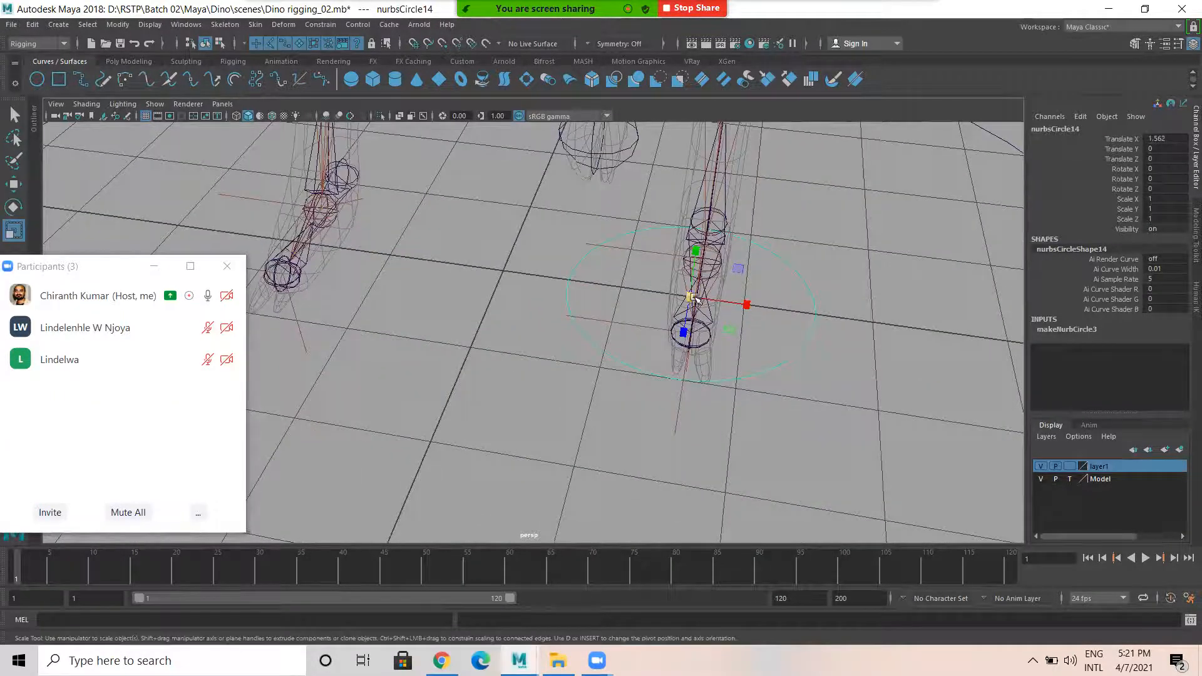
left_click_drag(770, 330, 597, 294, "alt")
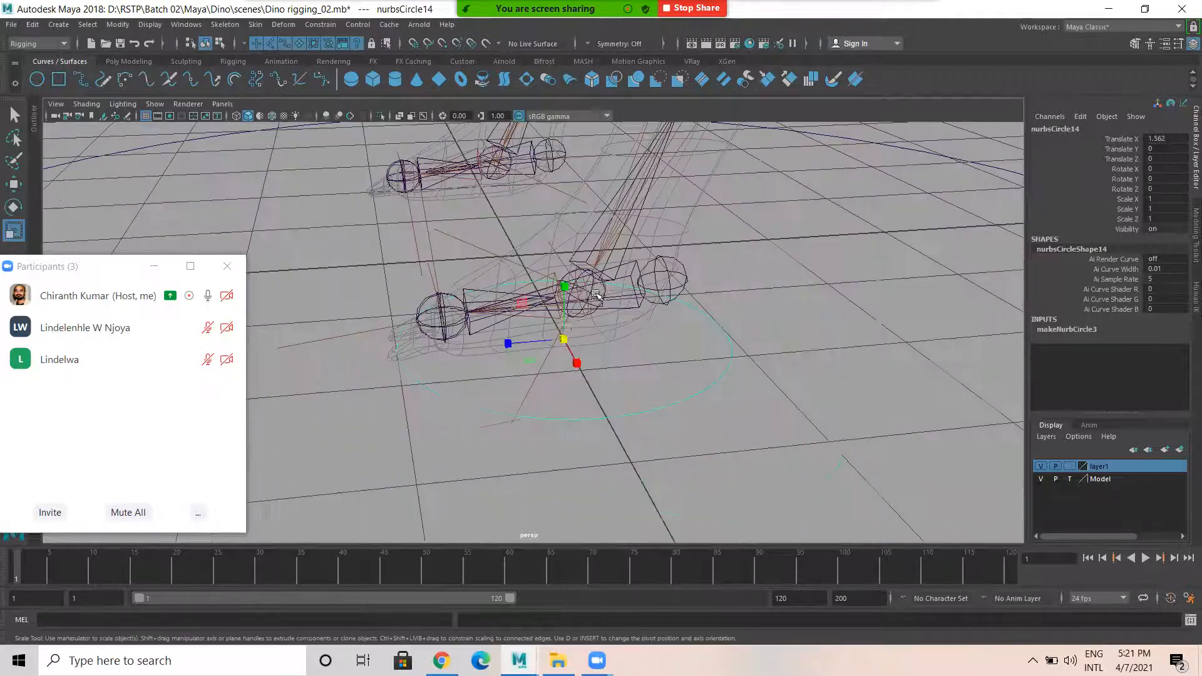
key("w")
left_click_drag(504, 343, 574, 313)
key("r")
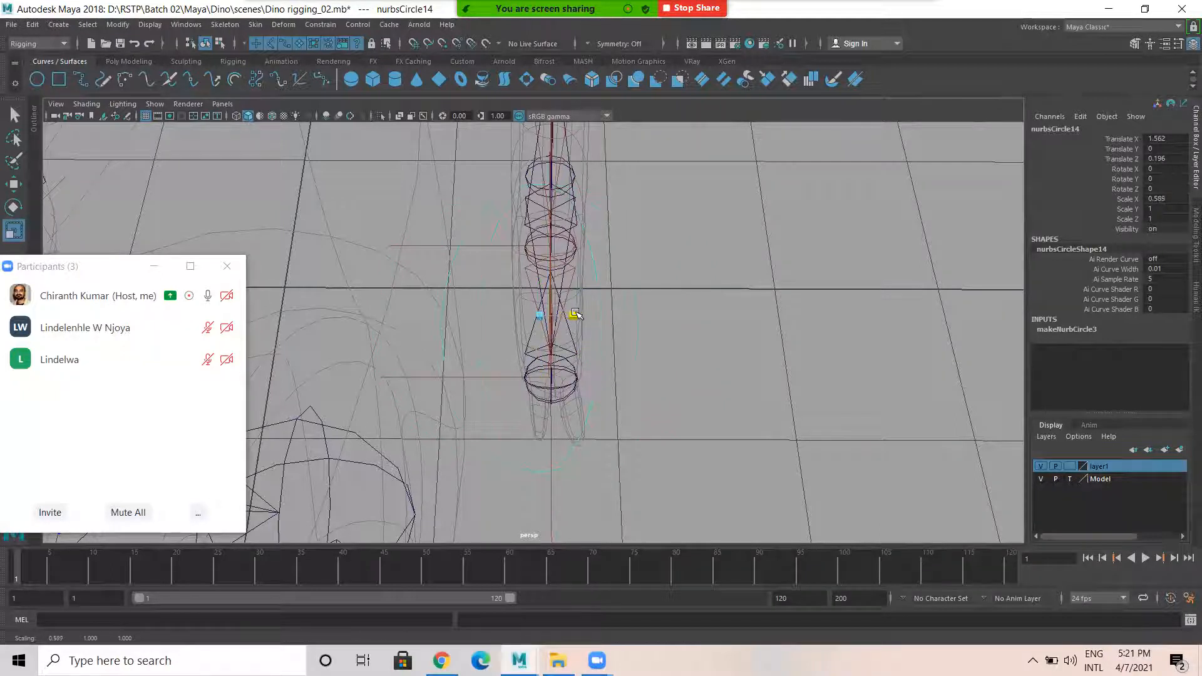
Switch the foot circle to control vertex editing and pull its front middle vertex back toward the foot to form a notch
key("w")
left_click_drag(644, 332, 726, 326, "alt")
right_click_drag(696, 326, 713, 295)
left_click_drag(500, 490, 620, 464)
key("ctrl+z")
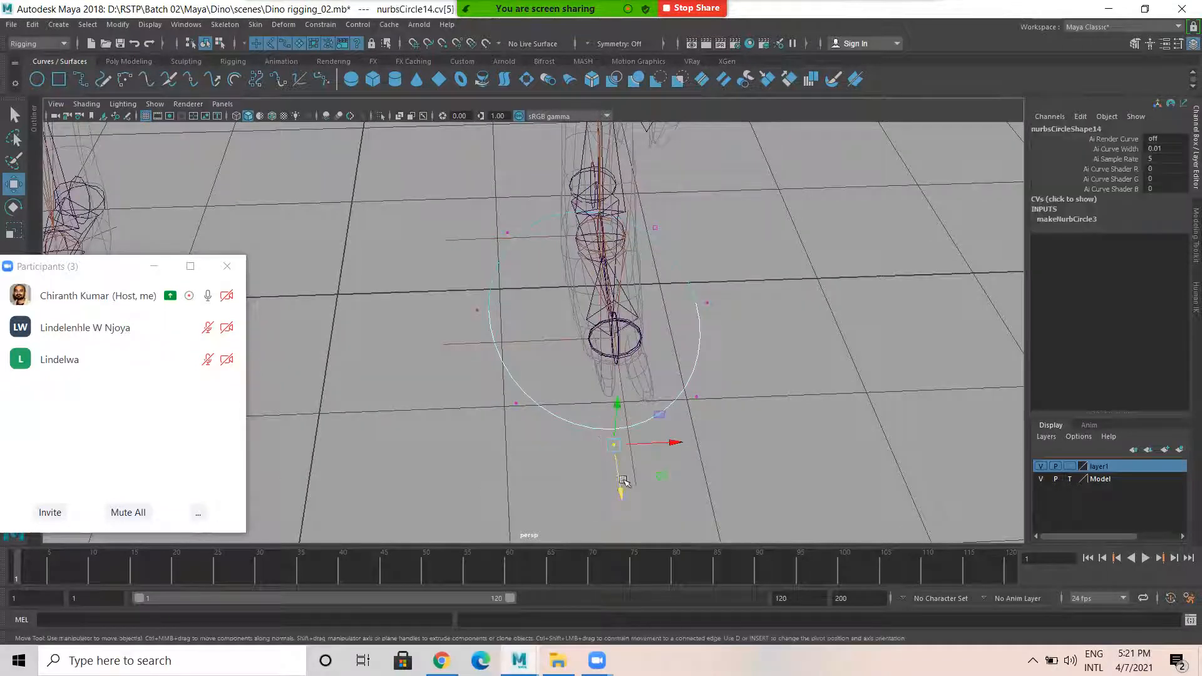
middle_click_drag(616, 494, 582, 301)
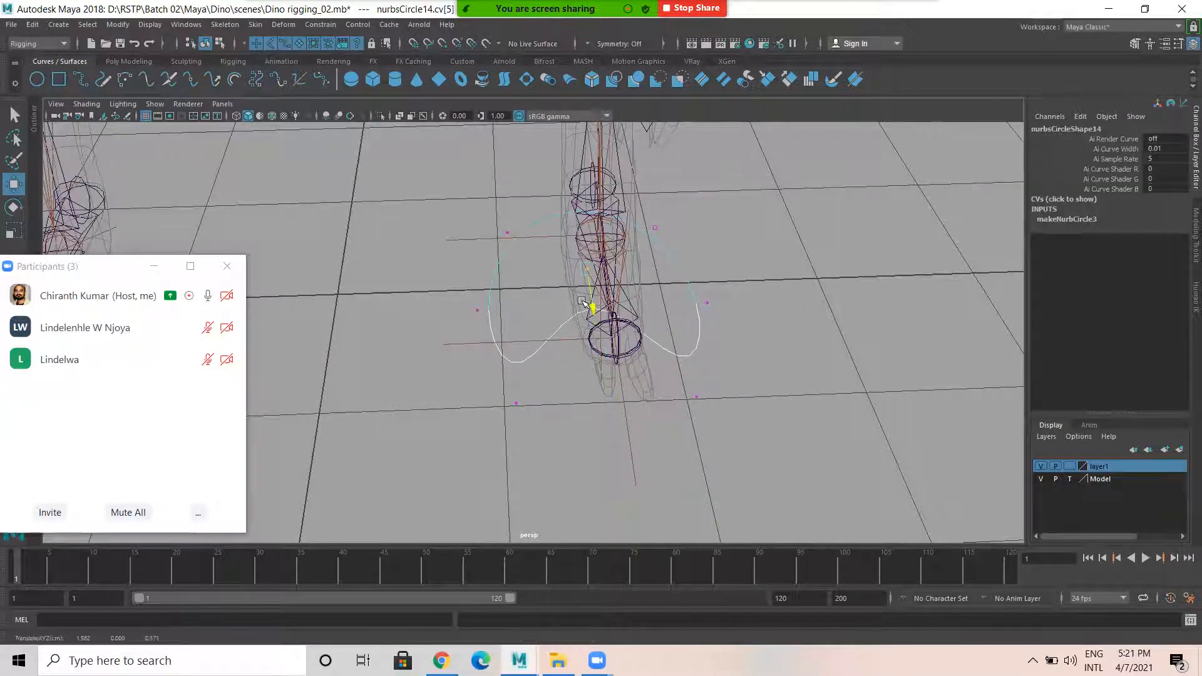
Adjust the spacing of the foot circle's two outer front control vertices by scaling them along X, and return to object mode
left_click_drag(694, 381, 621, 425)
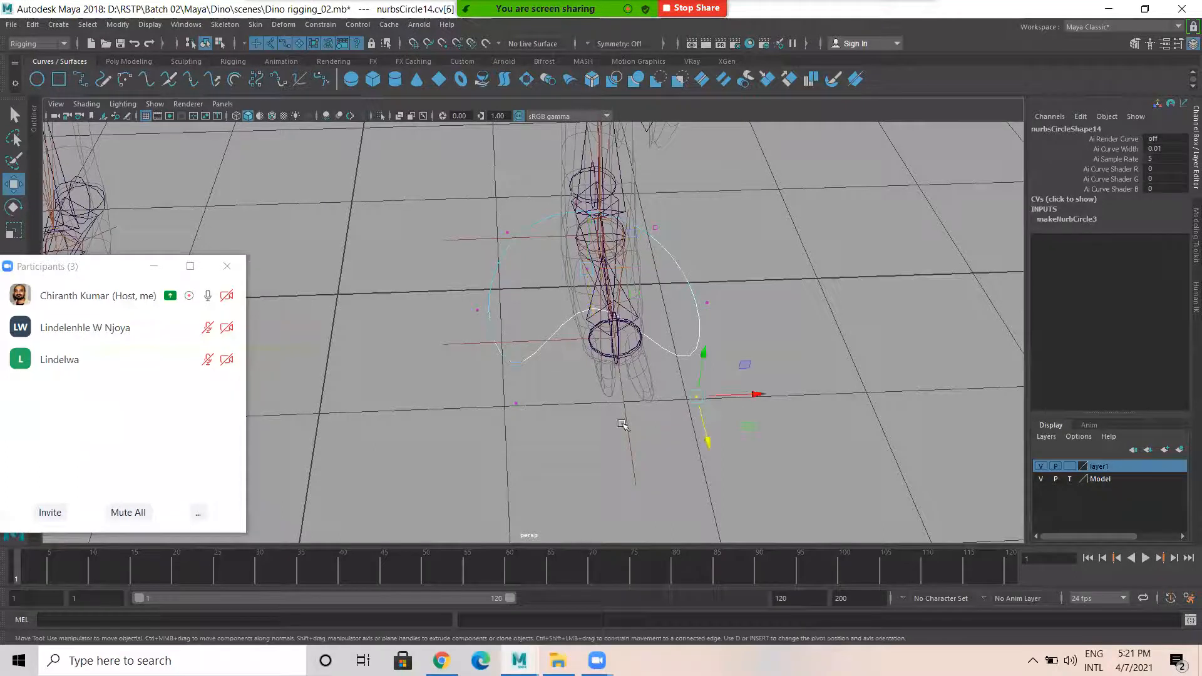
left_click_drag(508, 392, 525, 410, "shift")
key("r")
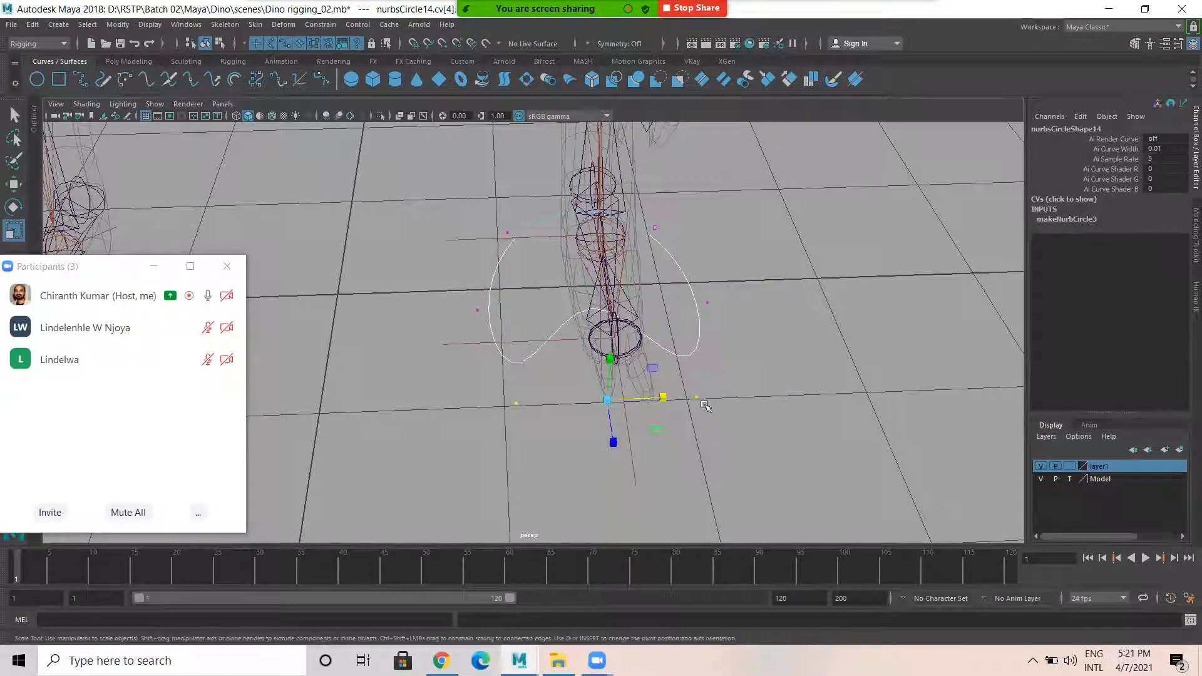
mouse_move(657, 397)
left_mouse_down()
mouse_move(614, 397)
mouse_move(660, 396)
left_mouse_up()
left_click_drag(703, 335, 713, 374, "alt")
right_click_drag(713, 374, 711, 343)
Move the foot curve forward to a Z of about 0.64 and centre its pivot
left_click_drag(759, 378, 414, 355, "alt")
key("w")
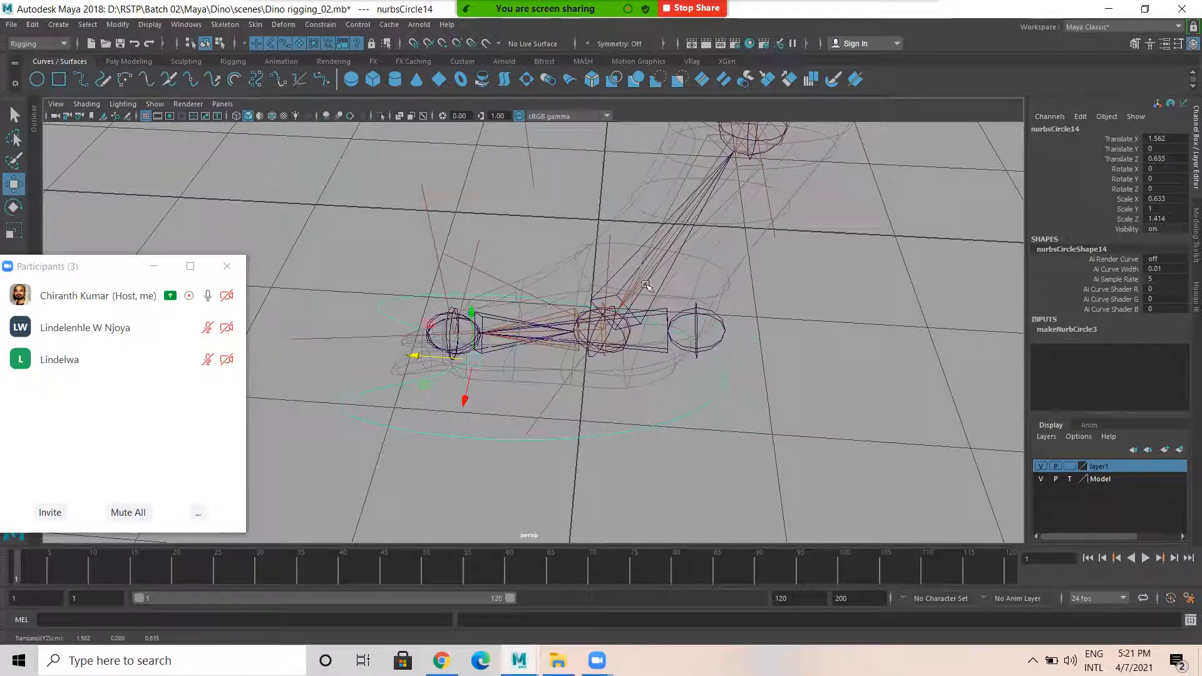
left_click(117, 27)
left_click(138, 121)
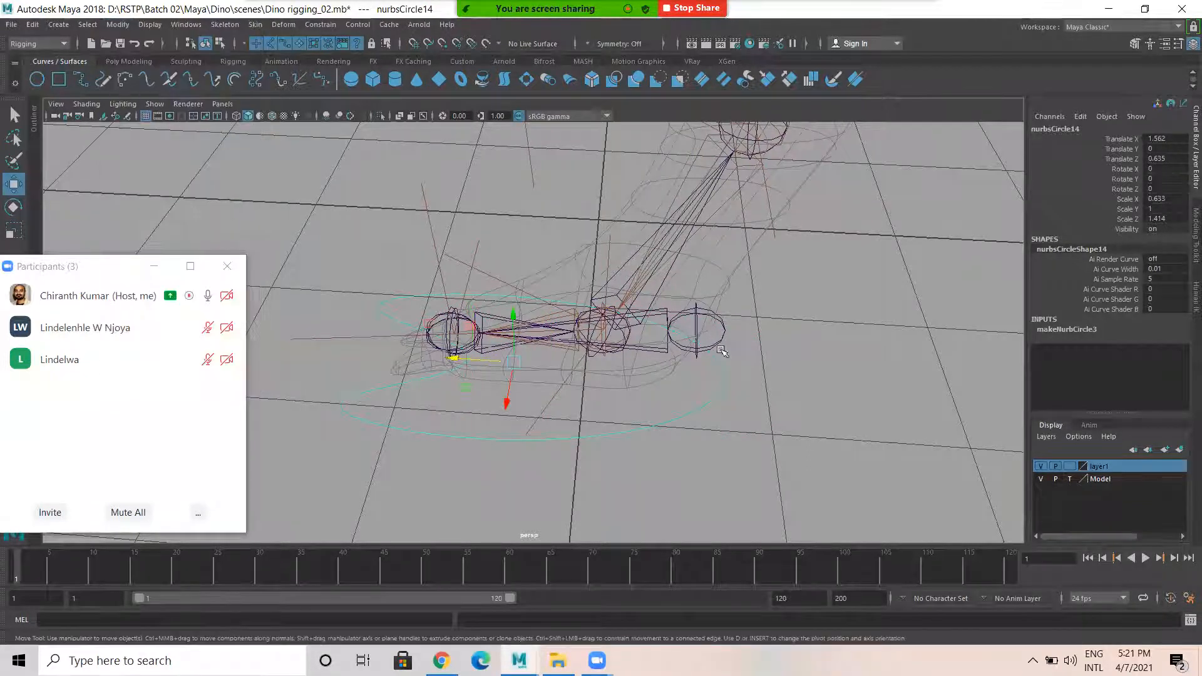
Enlarge the foot curve to a scale of about 0.82, 1.29 and 1.83, and snap it onto the rearmost joint of the left foot
key("r")
left_click_drag(511, 359, 707, 373)
key("w")
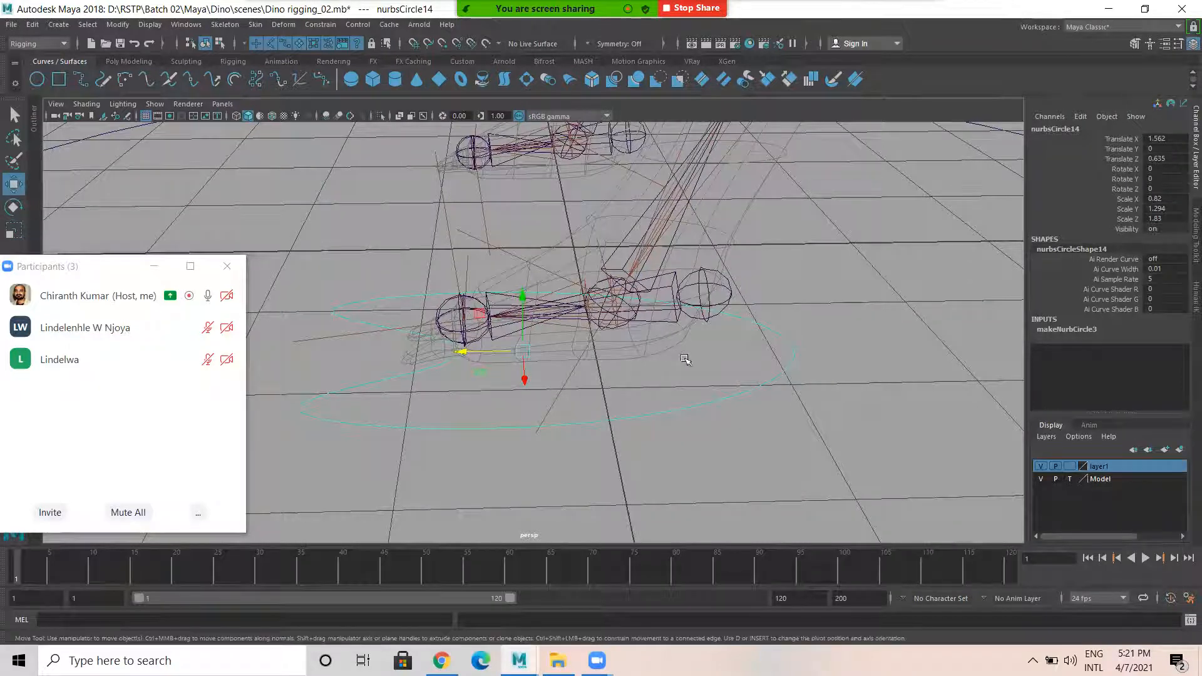
left_click_drag(549, 351, 665, 345, "alt")
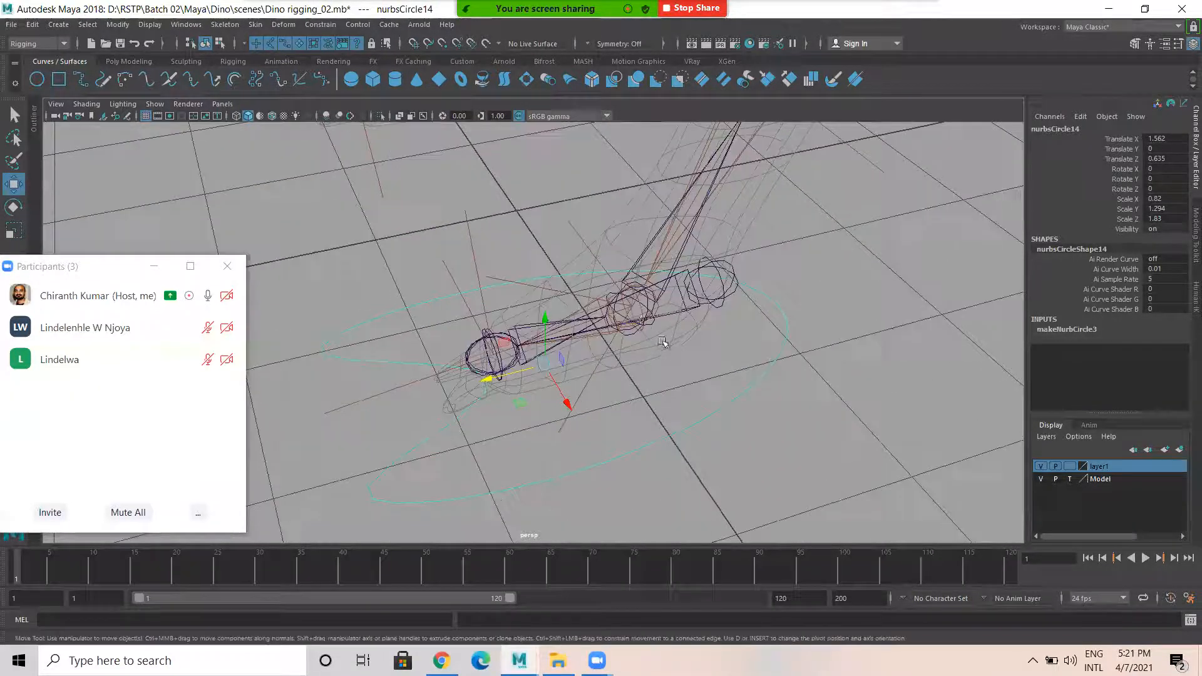
left_click_drag(640, 306, 736, 322)
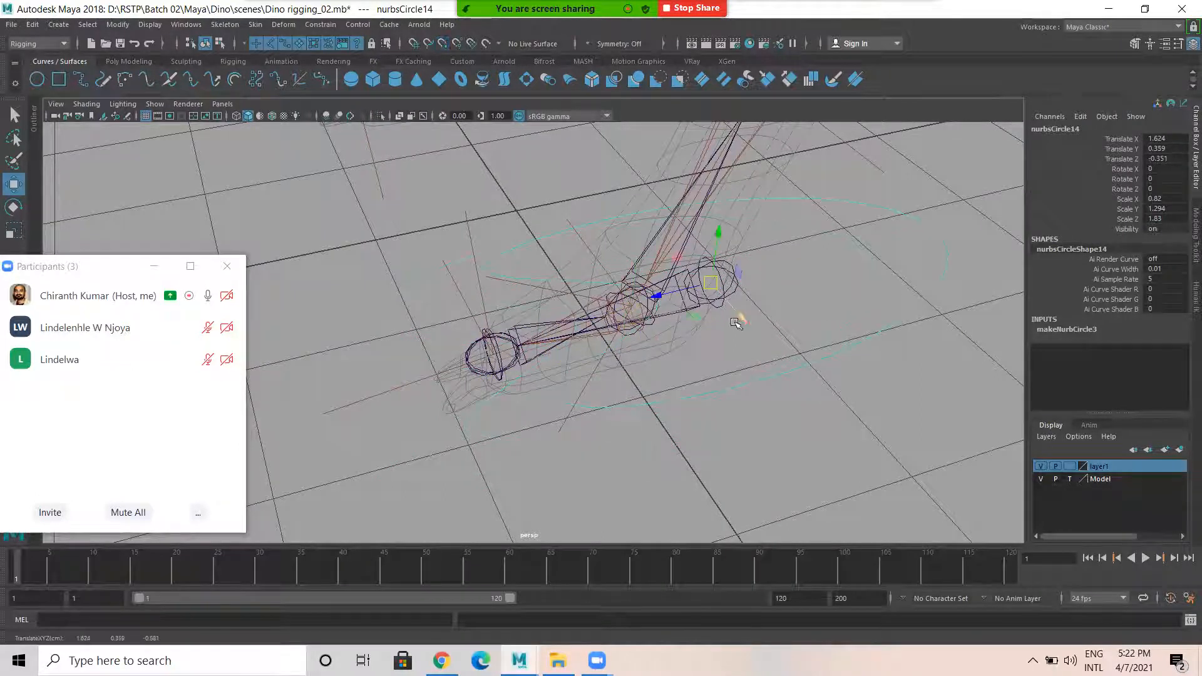
Duplicate the foot curve and snap the copy onto the matching rear joint of the right foot
key("ctrl+d")
middle_click_drag(587, 257, 771, 306, "alt")
key("v")
middle_click(723, 252)
Select both foot curves and move them forward and down around the feet, to about Z 0.65 and Y 0.17
middle_click_drag(955, 432, 648, 318, "alt")
middle_click_drag(767, 381, 750, 371, "alt")
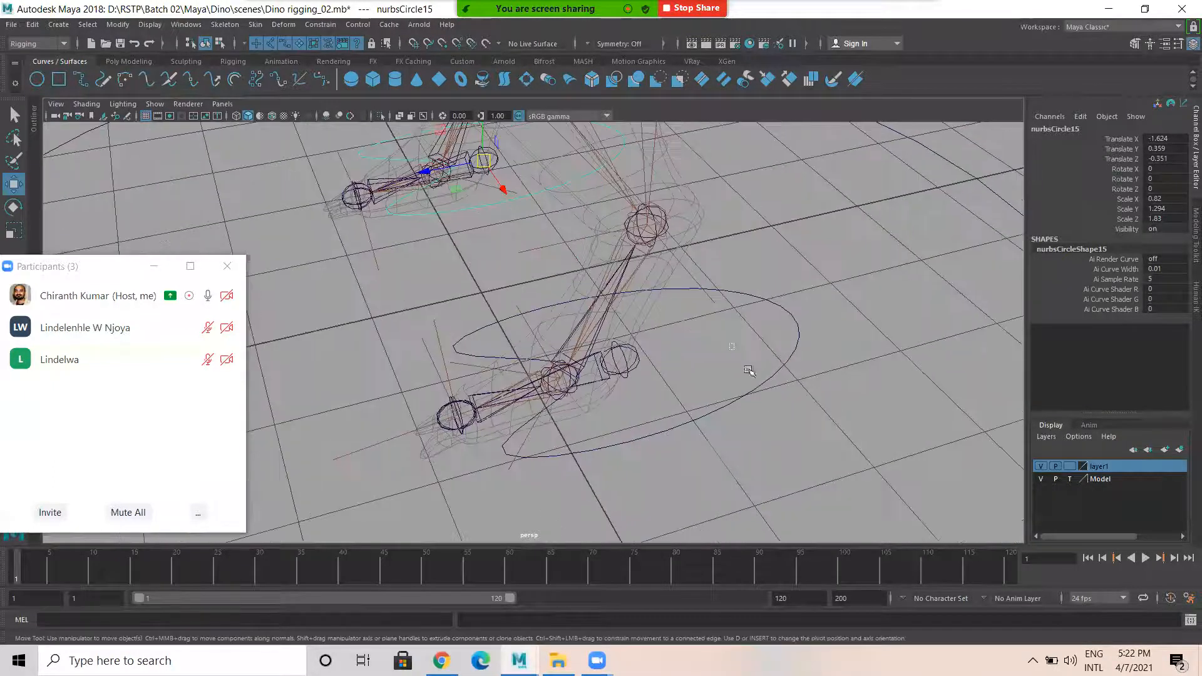
left_click_drag(750, 371, 786, 418, "shift")
right_click_drag(787, 417, 527, 326, "alt")
left_click_drag(528, 326, 579, 301, "alt")
left_click_drag(524, 352, 445, 373)
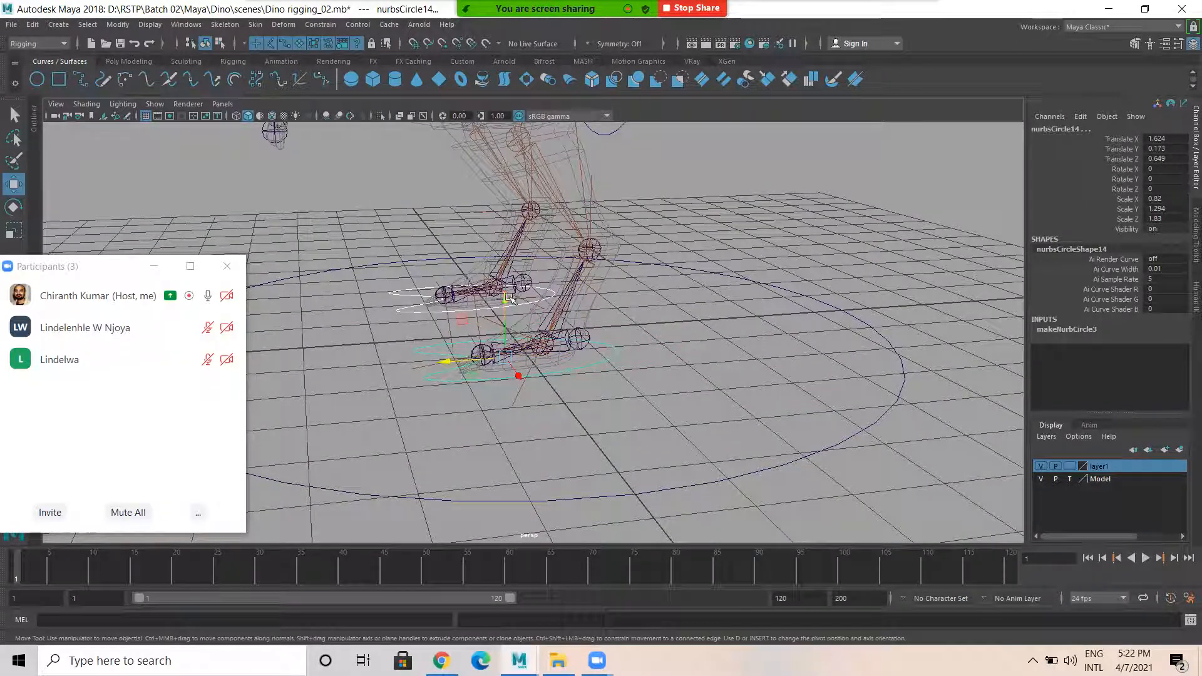
left_click_drag(505, 294, 505, 297)
left_click(523, 423)
right_click_drag(523, 424, 408, 337, "alt")
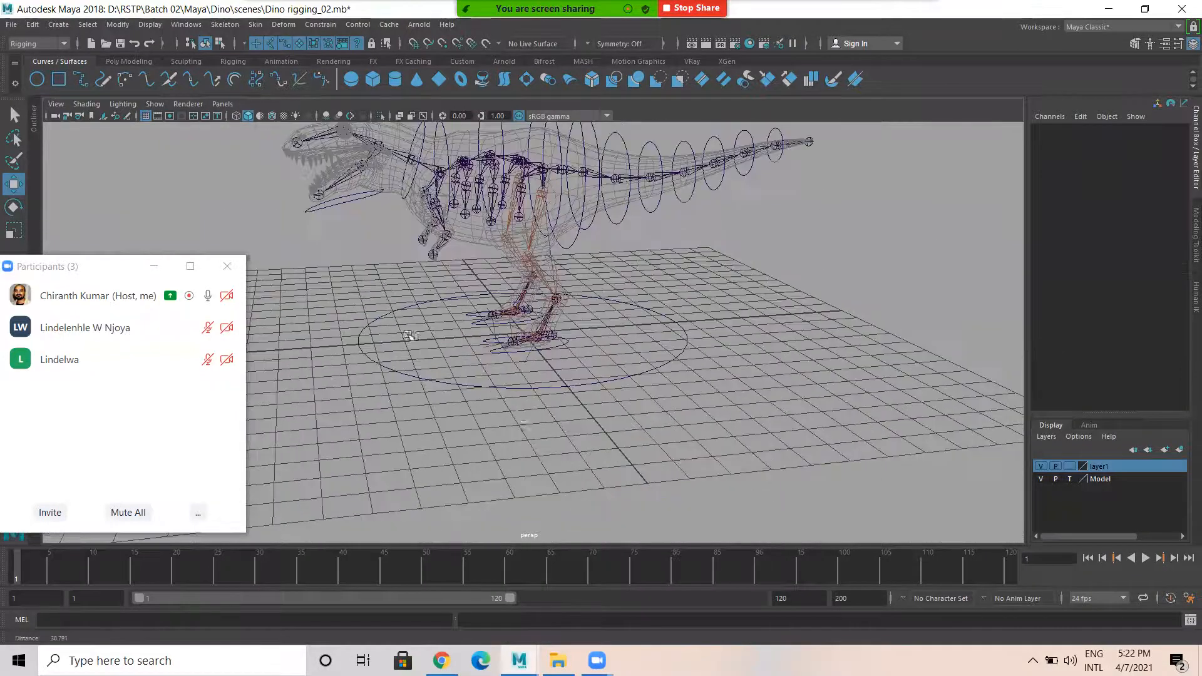
left_click_drag(648, 401, 484, 378, "alt")
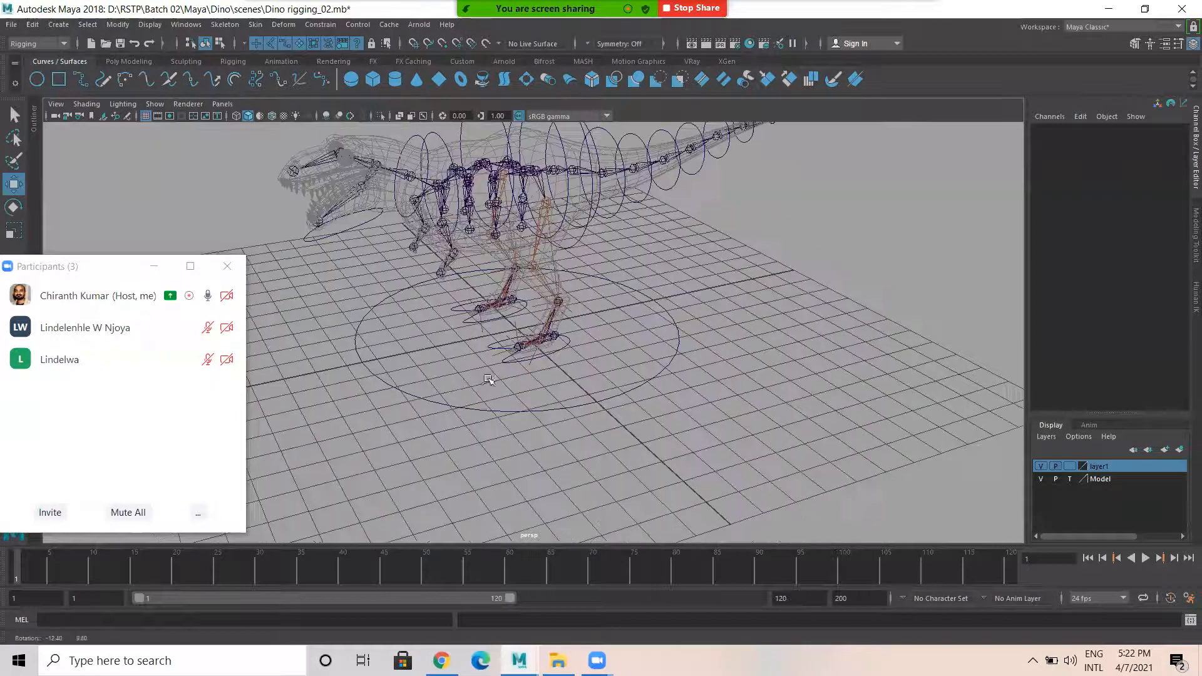
left_click(37, 79)
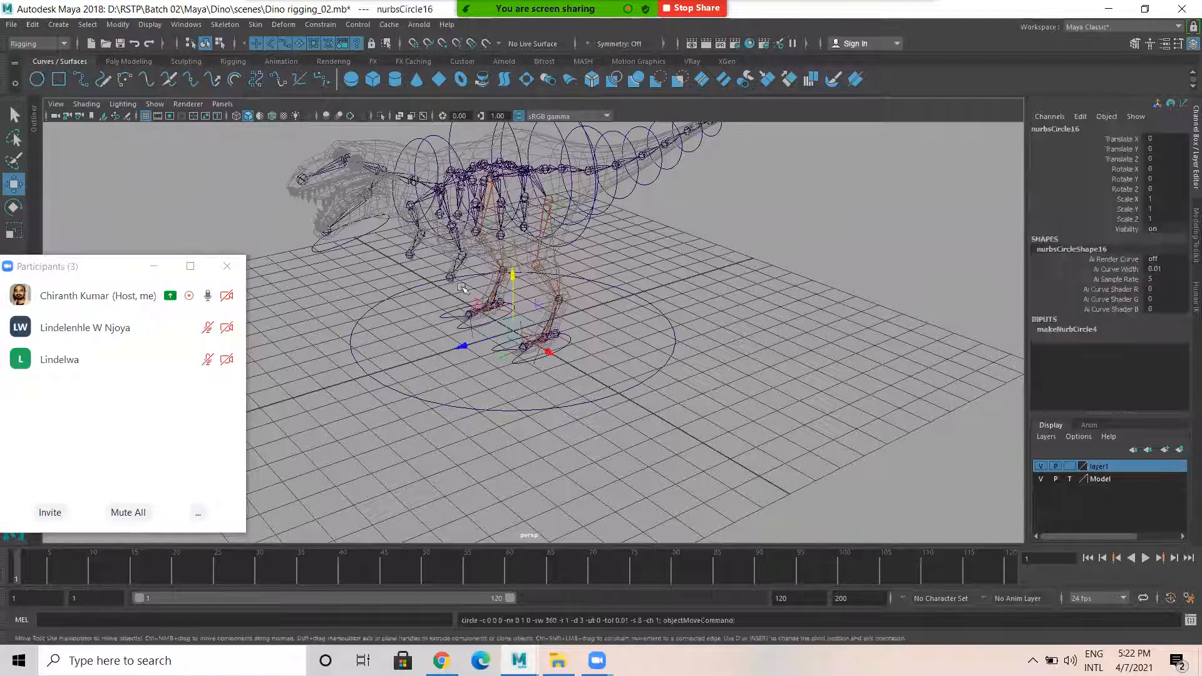
key("Delete")
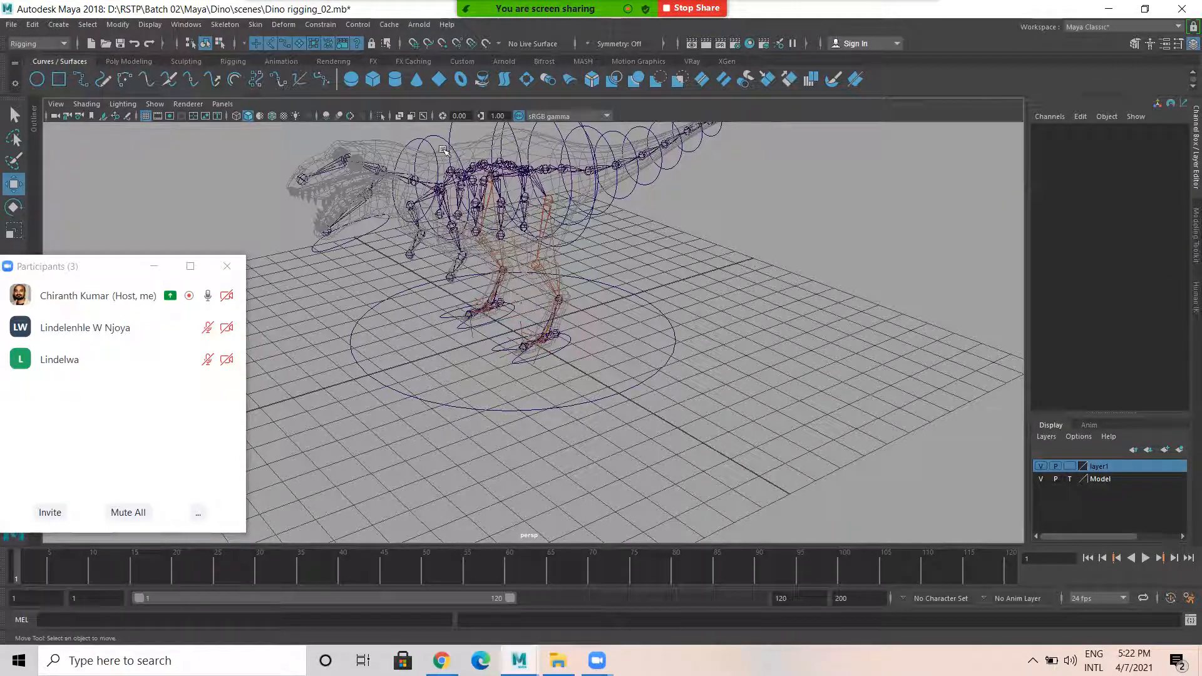
Duplicate the circle controller at the base of the neck and lower the copy to about Y 0.96
left_click(441, 143)
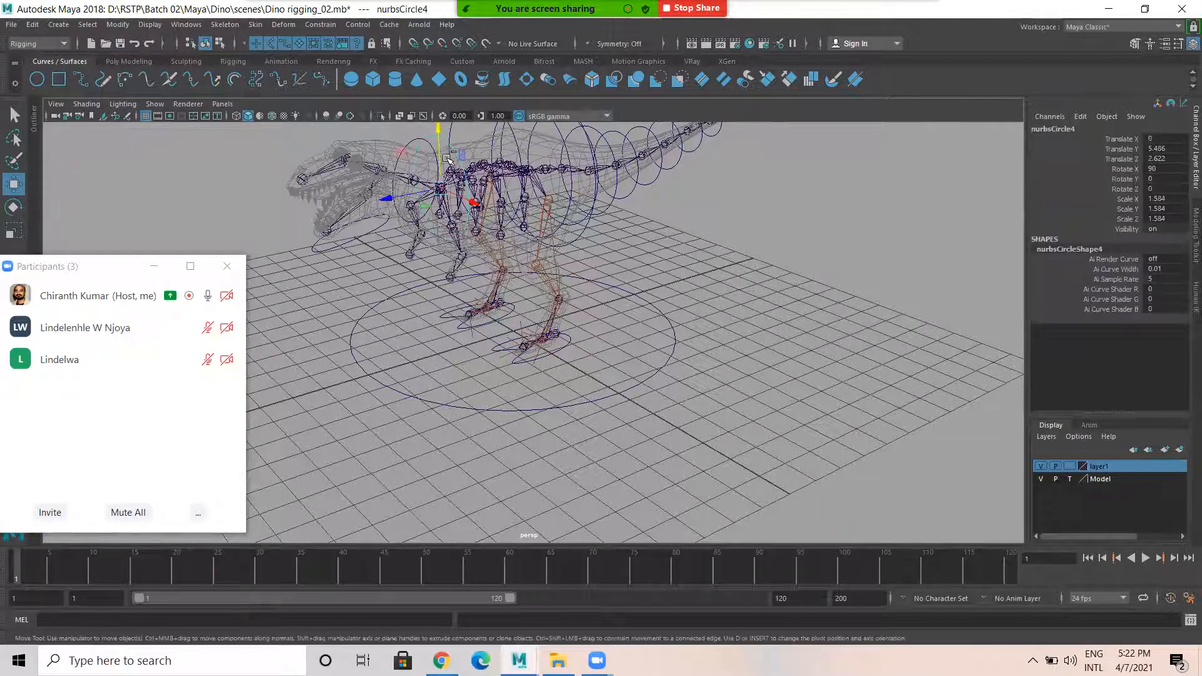
left_click_drag(441, 129, 457, 321)
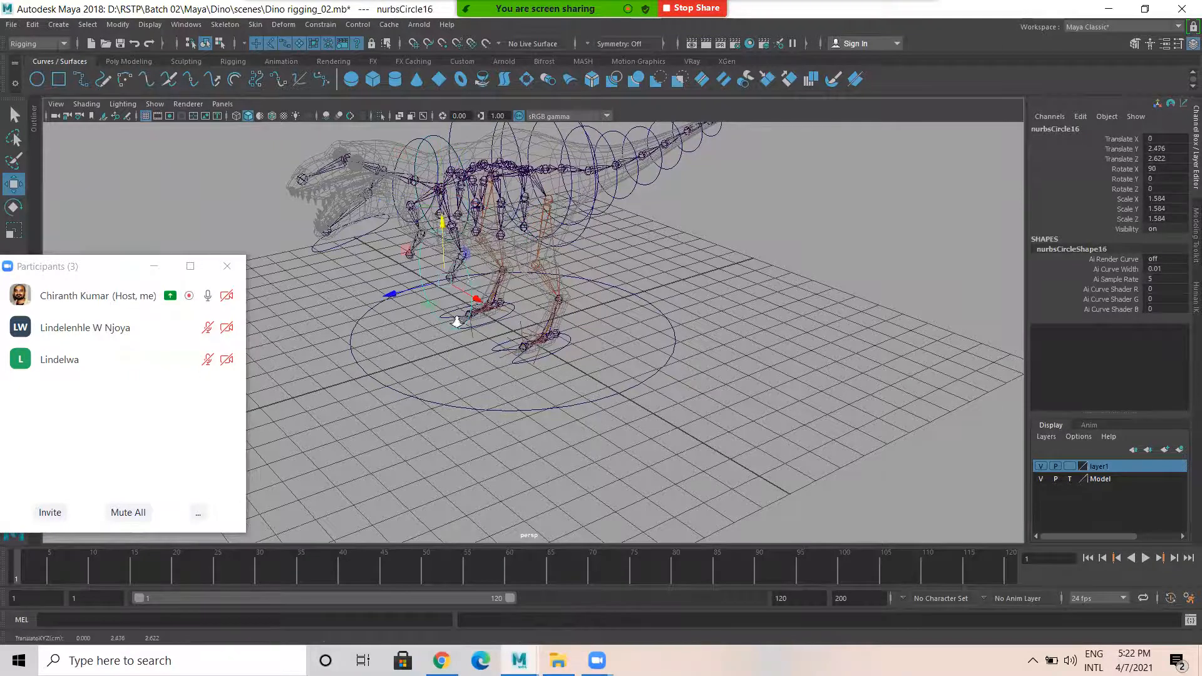
scroll(505, 315, "up", 3)
left_click_drag(391, 164, 389, 135, "alt")
left_click_drag(382, 189, 384, 241)
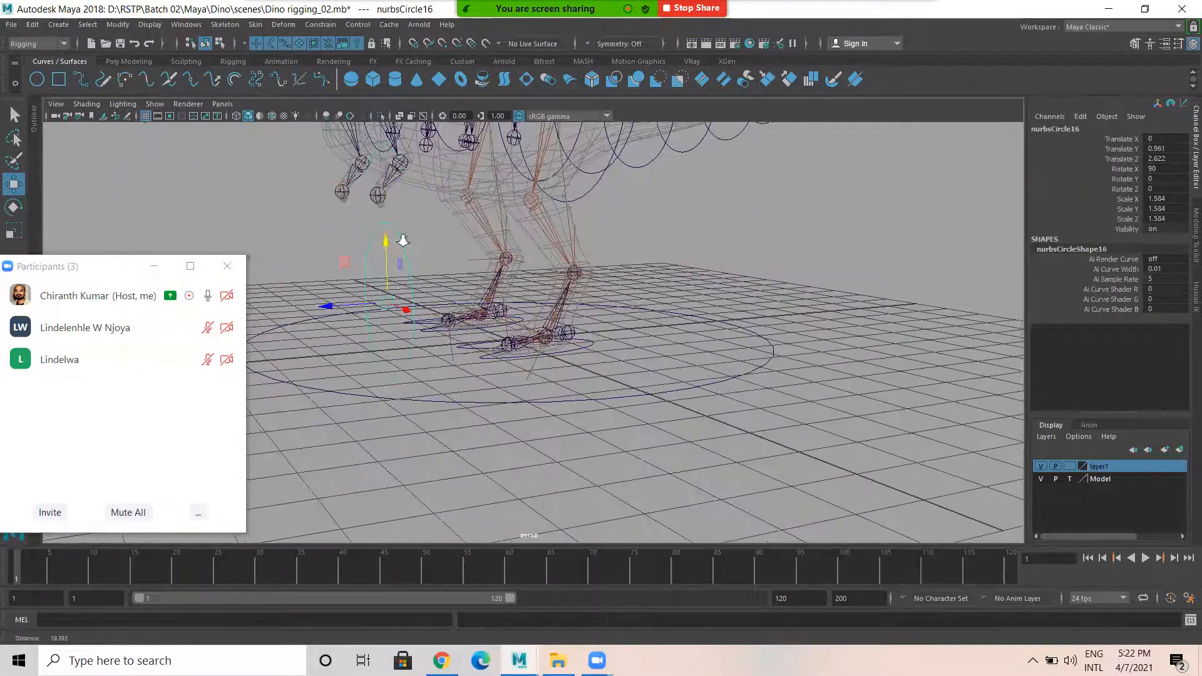
Move the copied circle out in front of the dinosaur, to about Y 1.98 and Z 9.35
scroll(403, 242, "down", 4)
middle_click_drag(406, 251, 431, 321, "alt")
left_click_drag(492, 325, 236, 464, "alt")
middle_click_drag(376, 388, 823, 309, "alt")
scroll(861, 350, "up", 3)
left_click_drag(860, 350, 812, 377, "alt")
scroll(684, 308, "up", 3)
middle_click_drag(684, 307, 639, 263, "alt")
left_click_drag(571, 253, 564, 194)
left_click_drag(634, 269, 590, 263, "alt")
Select four alternate control vertices of the copied circle and scale them inward to form a four-pointed star
right_click_drag(533, 207, 413, 256)
left_click_drag(422, 355, 446, 396, "shift")
left_click_drag(540, 342, 581, 362, "shift")
left_click_drag(543, 187, 567, 244, "shift")
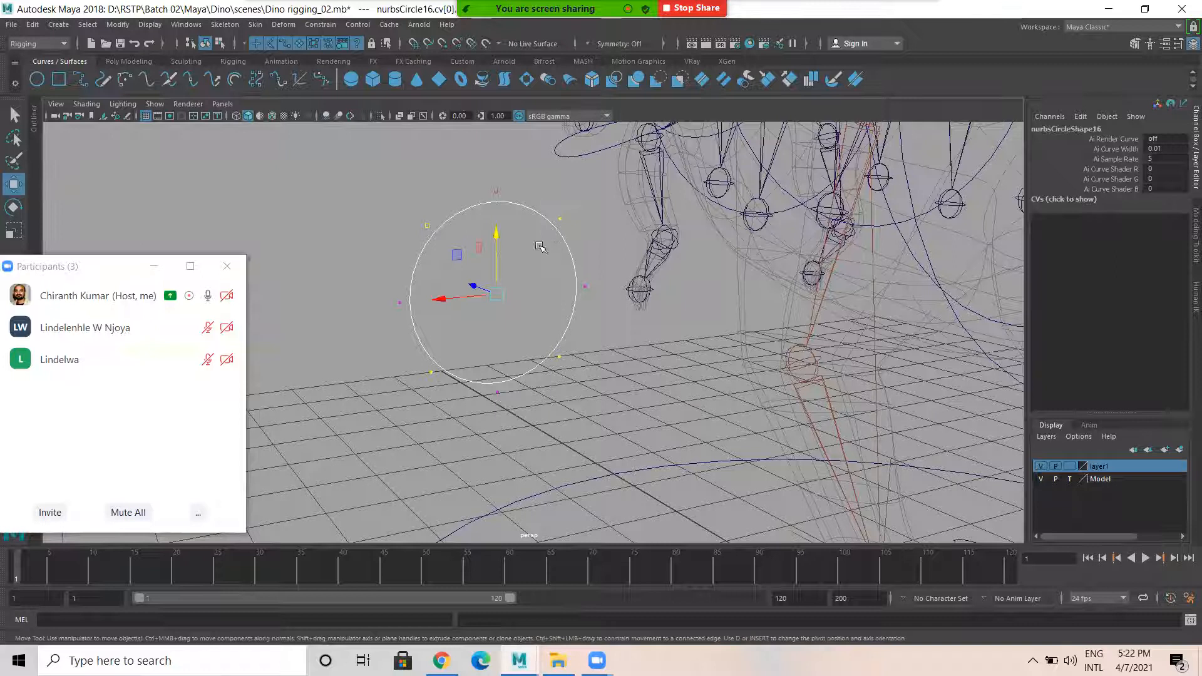
key("r")
left_click_drag(496, 295, 402, 290)
Pull the four inner control vertices forward out of the star's plane and scale them closer together
key("w")
left_click_drag(510, 332, 599, 322, "alt")
key("r")
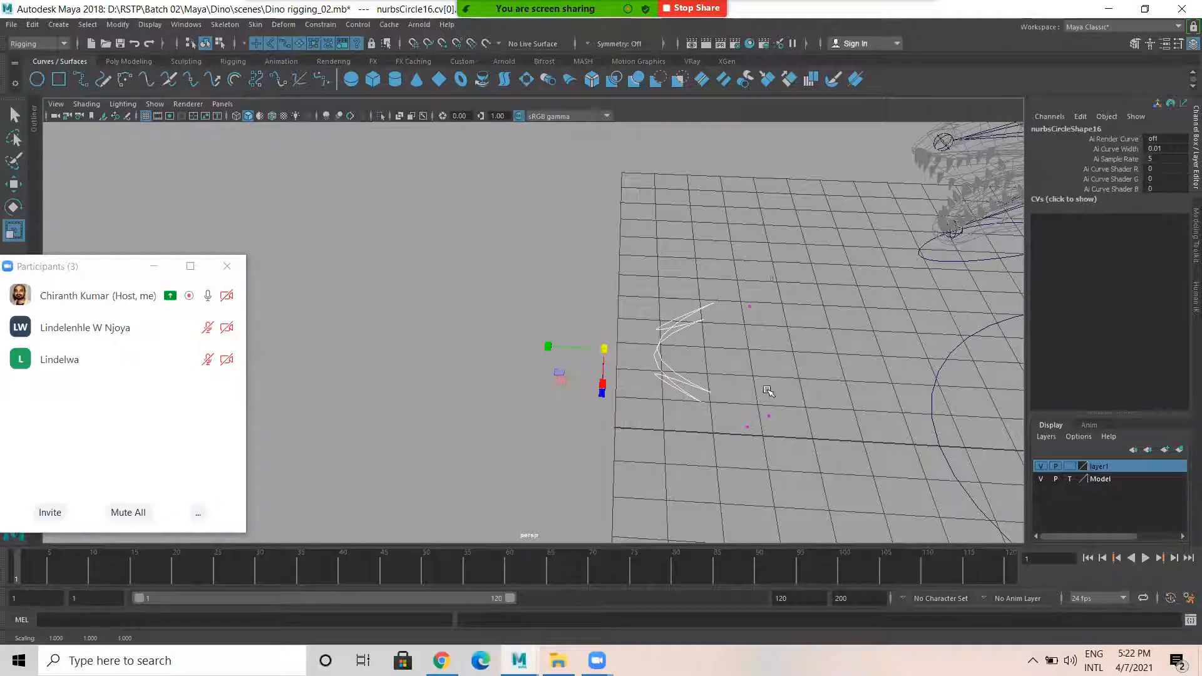
left_click_drag(768, 391, 753, 355, "alt")
left_click_drag(771, 521, 771, 522)
left_click_drag(739, 294, 684, 288)
left_click_drag(559, 263, 592, 319)
key("w")
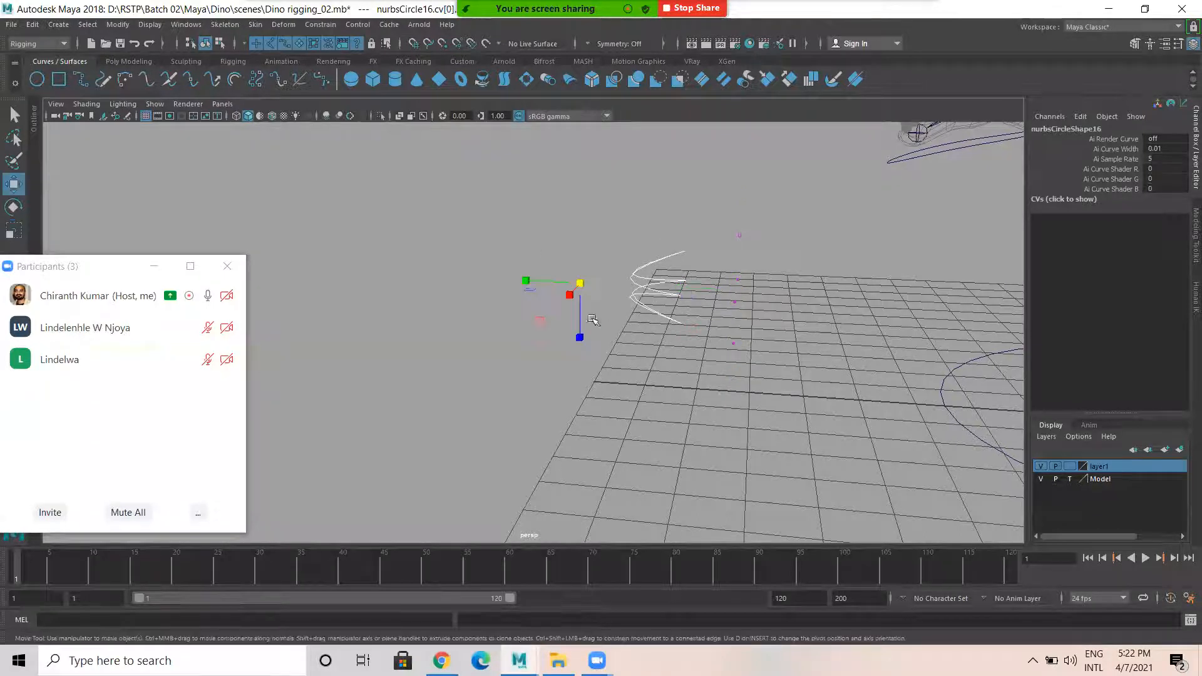
left_click_drag(521, 279, 576, 295)
left_click_drag(698, 355, 594, 333, "alt")
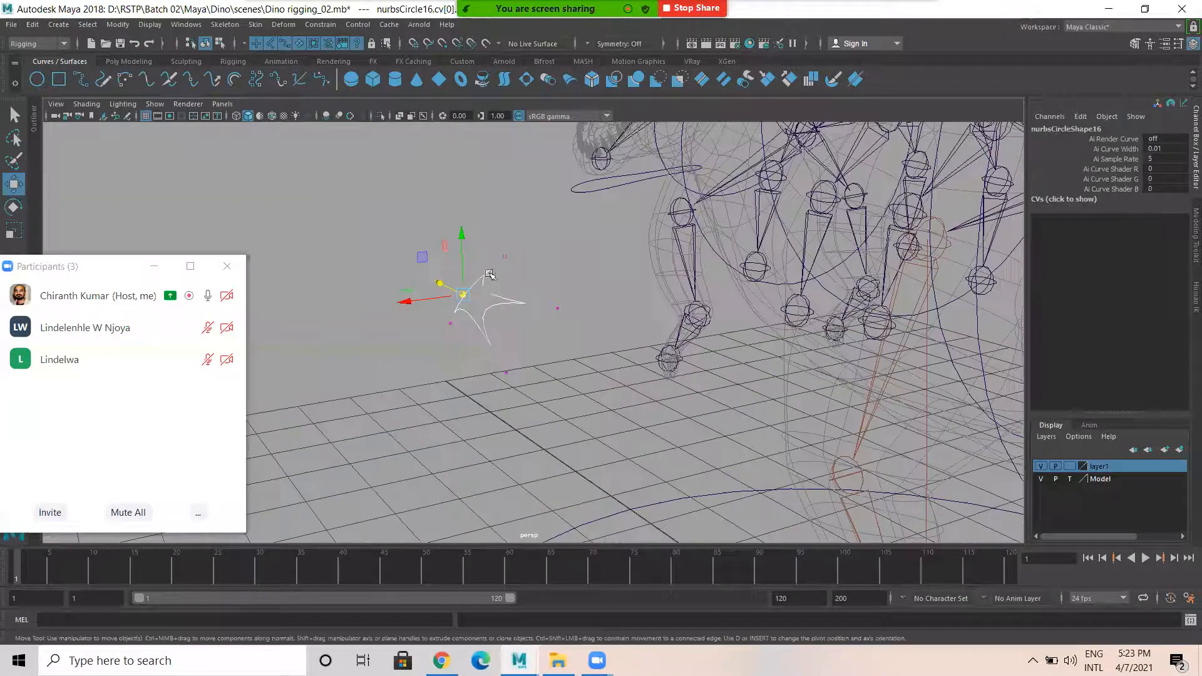
Return the star curve to object mode, select it as a whole and center its pivot
right_click_drag(501, 298, 559, 242)
left_click(559, 242)
left_click_drag(468, 262, 593, 302)
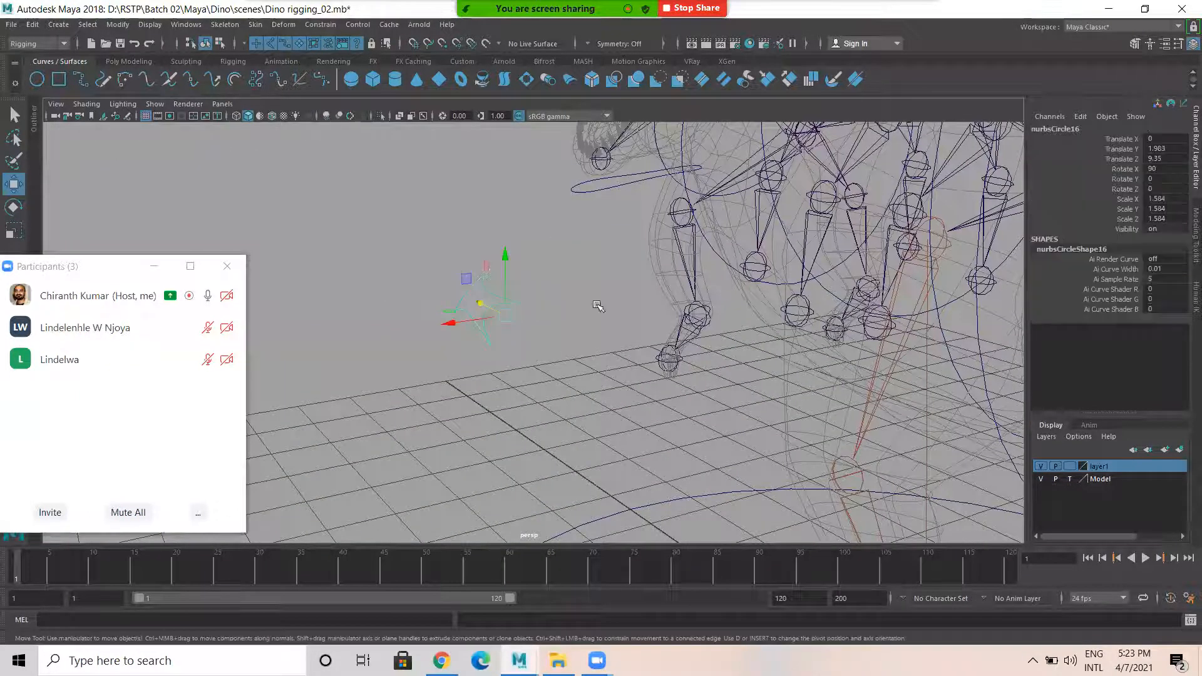
left_click(118, 24)
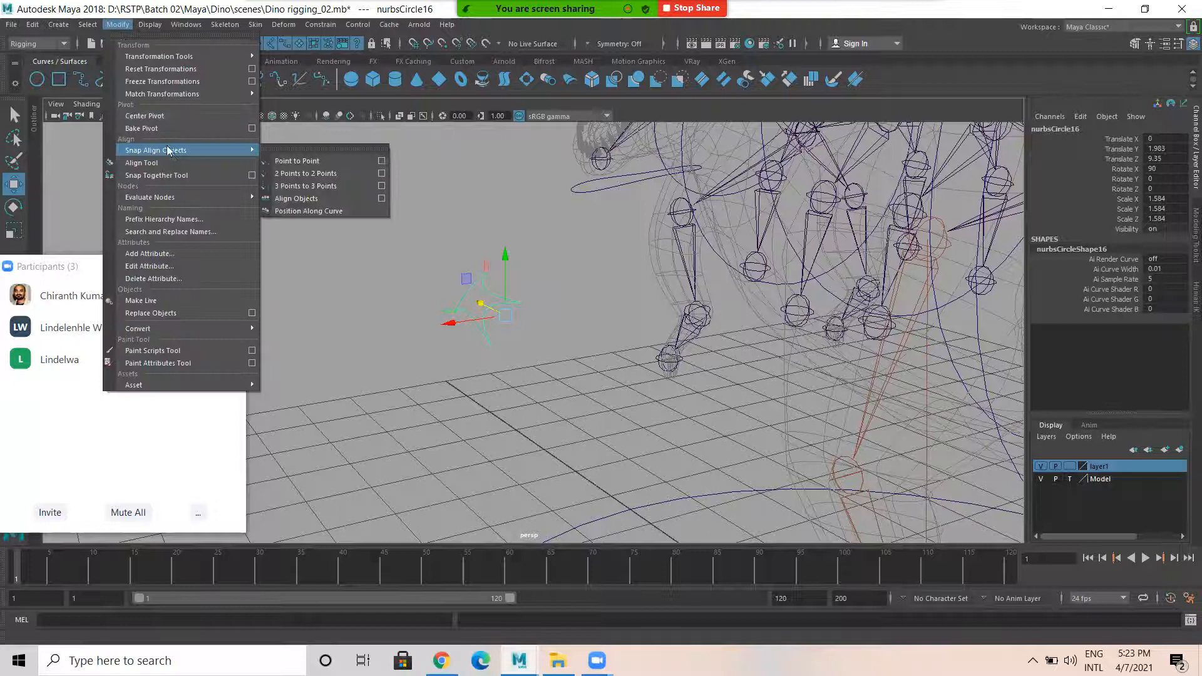
left_click(144, 115)
Scale the star curve down uniformly to about 1.05
right_click_drag(616, 367, 453, 340, "alt")
left_click_drag(453, 341, 651, 376, "alt")
middle_click_drag(651, 375, 615, 442, "alt")
right_click_drag(614, 442, 733, 436, "alt")
key("r")
left_click_drag(399, 355, 387, 355)
left_click_drag(601, 389, 567, 363, "alt")
middle_click_drag(566, 363, 589, 396, "alt")
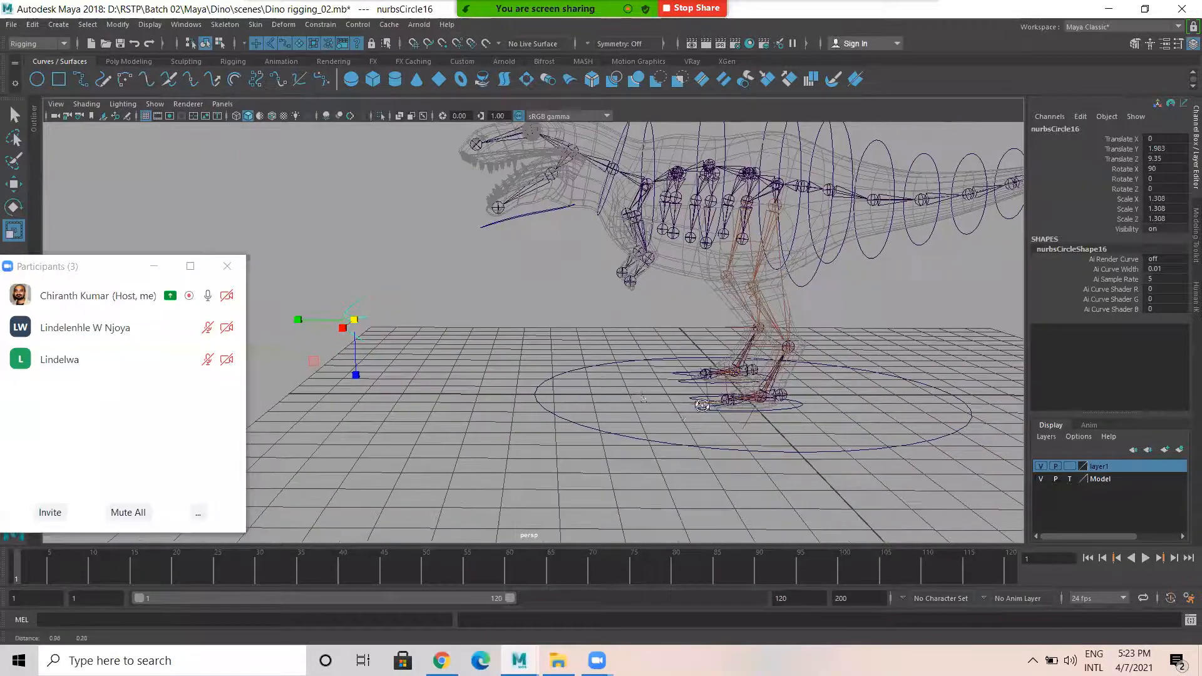
left_click_drag(702, 405, 779, 427, "alt")
key("v")
middle_click_drag(714, 295, 519, 356)
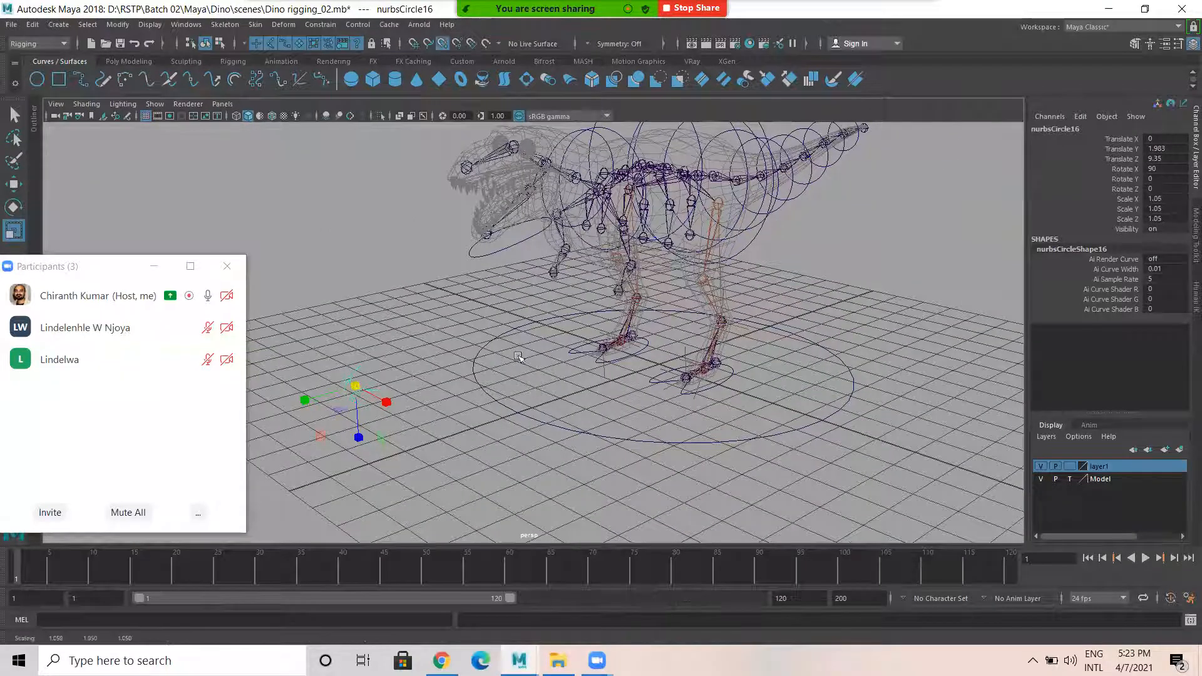
Move the star curve back to the hind legs and snap it onto the left knee joint
key("w")
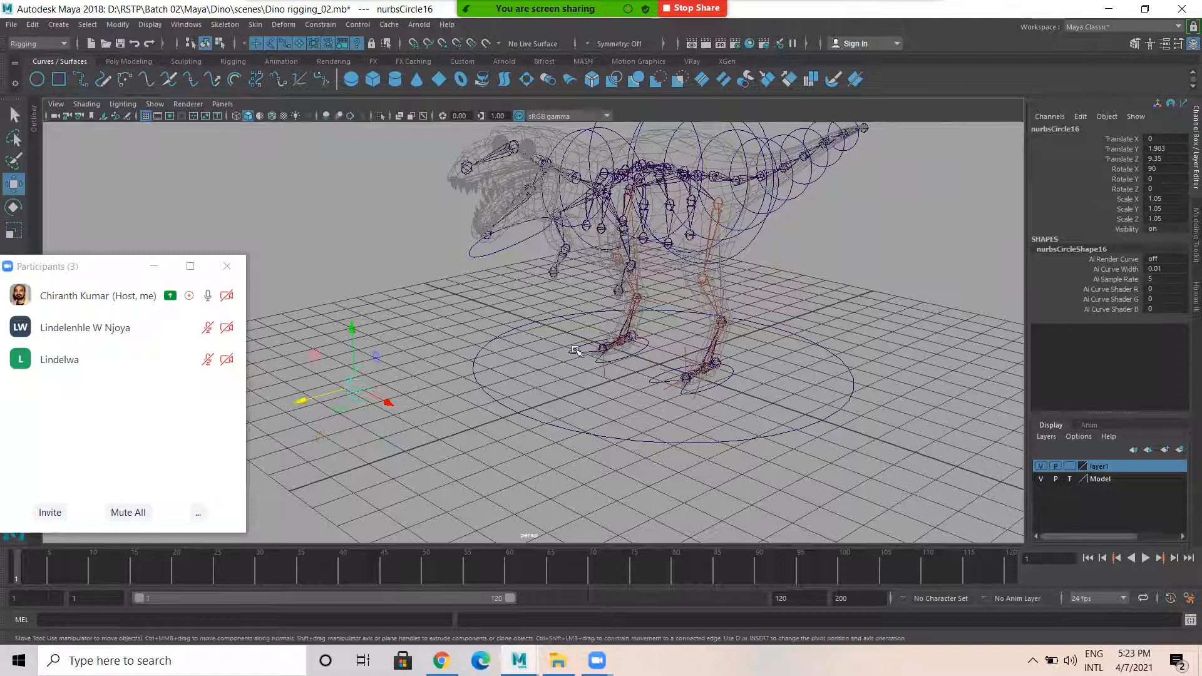
middle_click_drag(708, 279, 700, 280)
left_click_drag(726, 307, 607, 275, "alt")
scroll(898, 370, "up", 4)
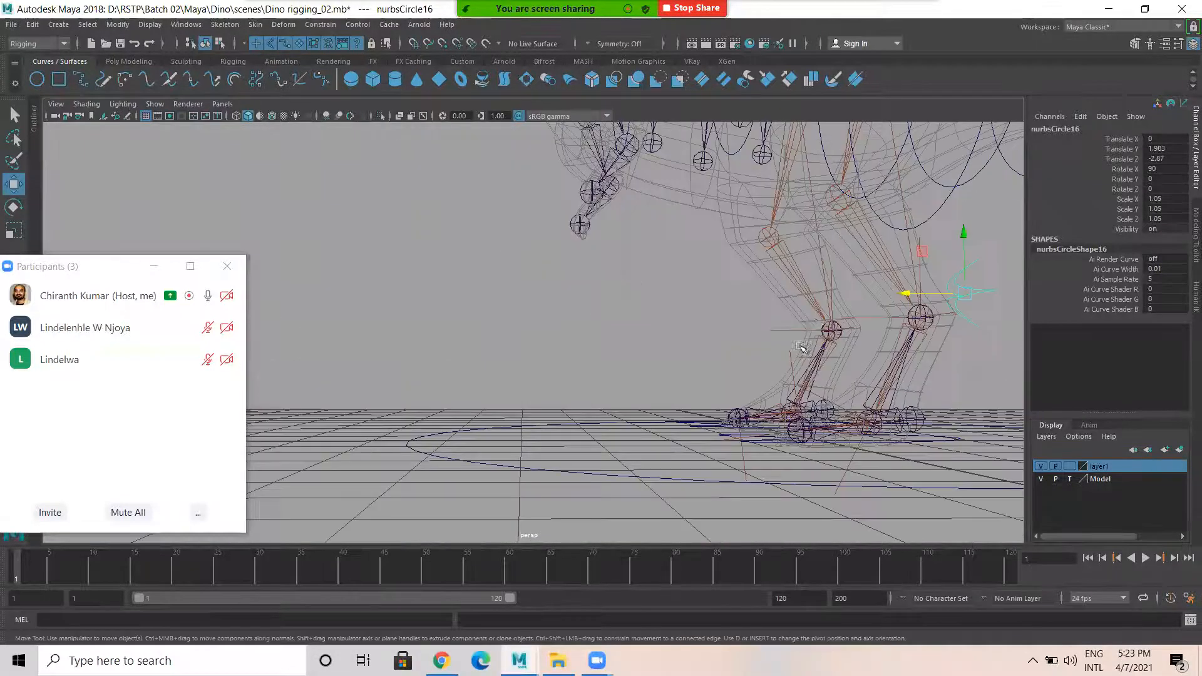
left_click_drag(889, 339, 789, 266)
left_click_drag(696, 316, 773, 333, "alt")
Duplicate the star curve and snap the copy onto the right knee joint
key("ctrl+d")
left_click_drag(687, 300, 665, 284, "alt")
key("v")
middle_click_drag(668, 287, 661, 276)
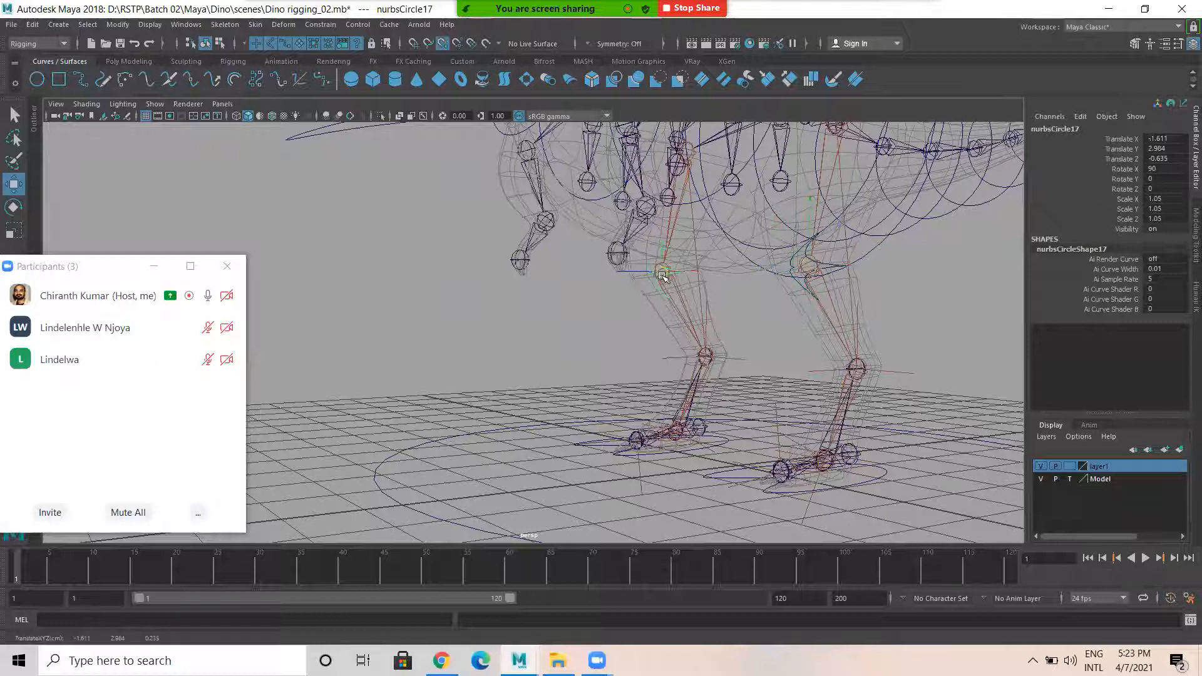
Select both star curves and move them forward in front of the knees, to about Z 3.8
left_click(840, 268, "shift")
left_click_drag(889, 324, 381, 285, "alt")
mouse_move(492, 329)
left_mouse_down("alt")
mouse_move(644, 351)
mouse_move(470, 334)
left_mouse_up("alt")
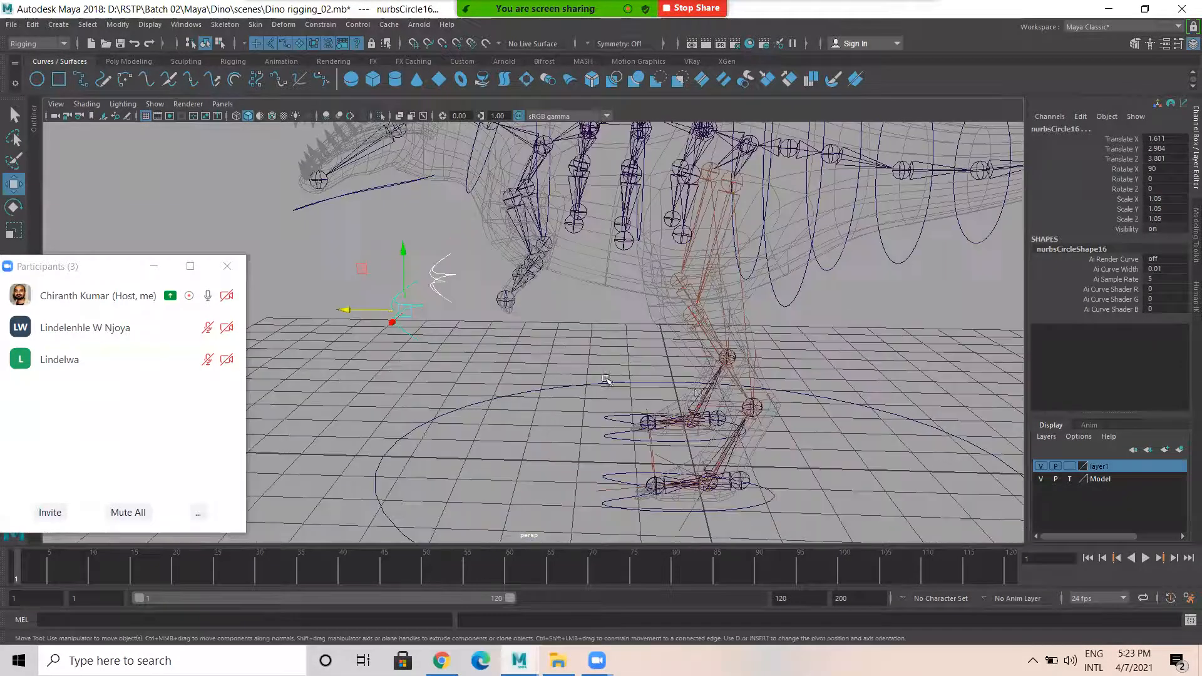
left_click_drag(786, 403, 833, 386, "alt")
left_click(923, 335)
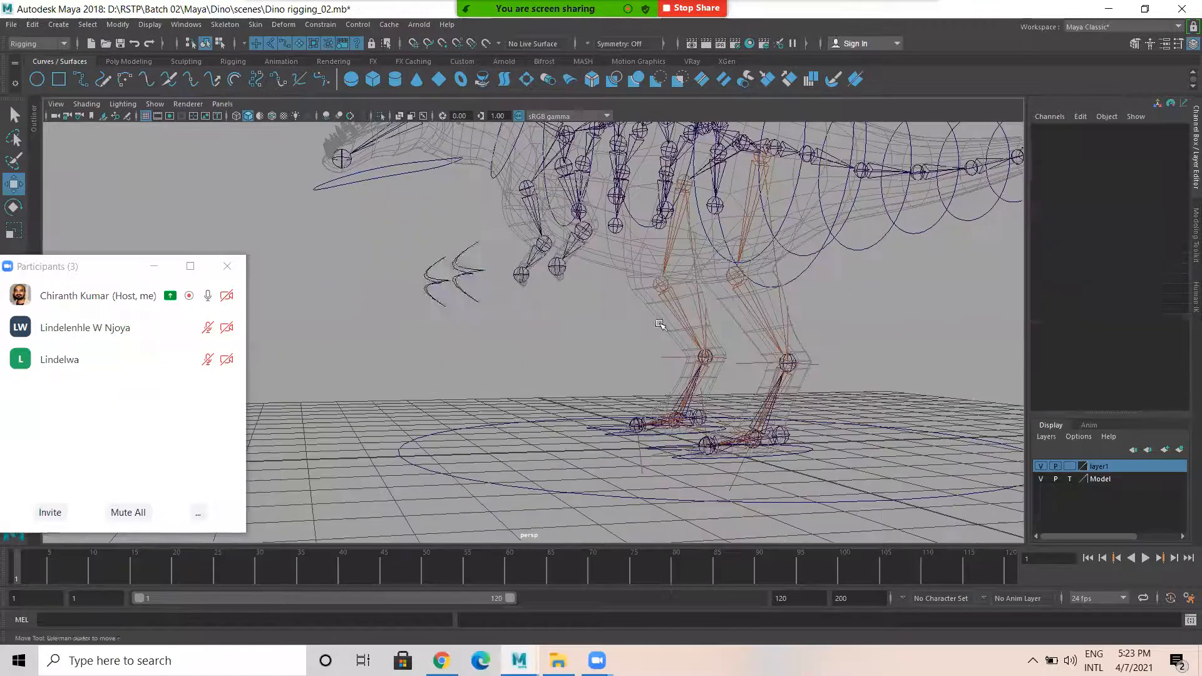
key("a")
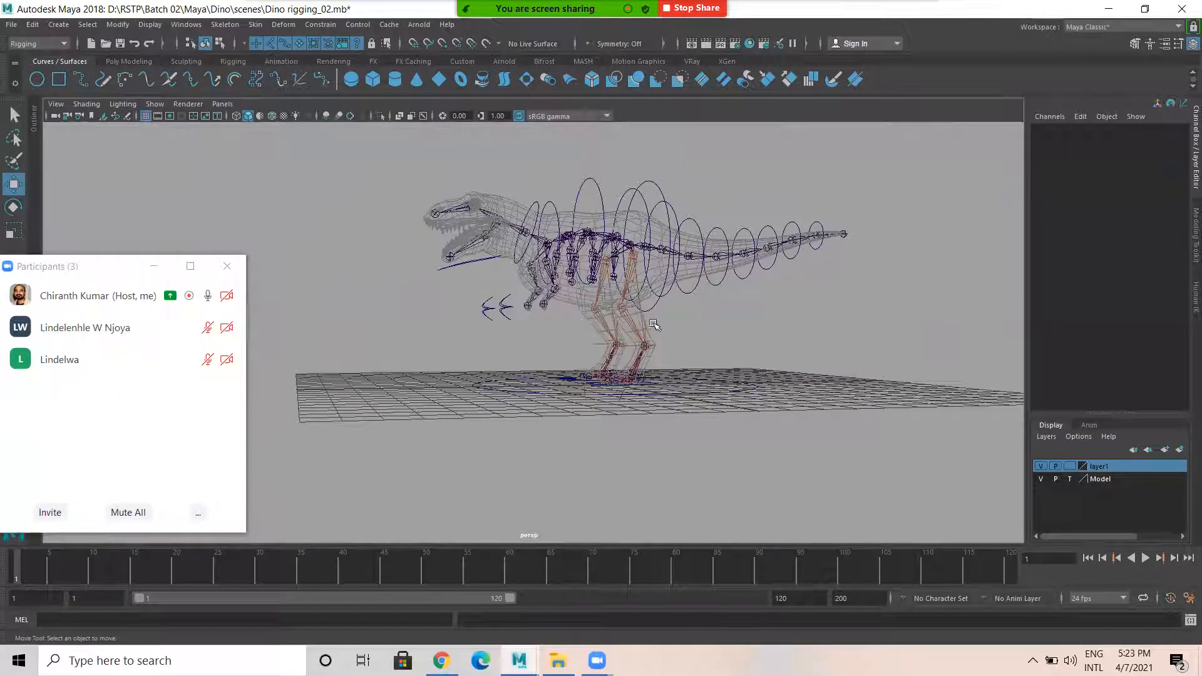
left_click_drag(474, 234, 520, 332, "alt")
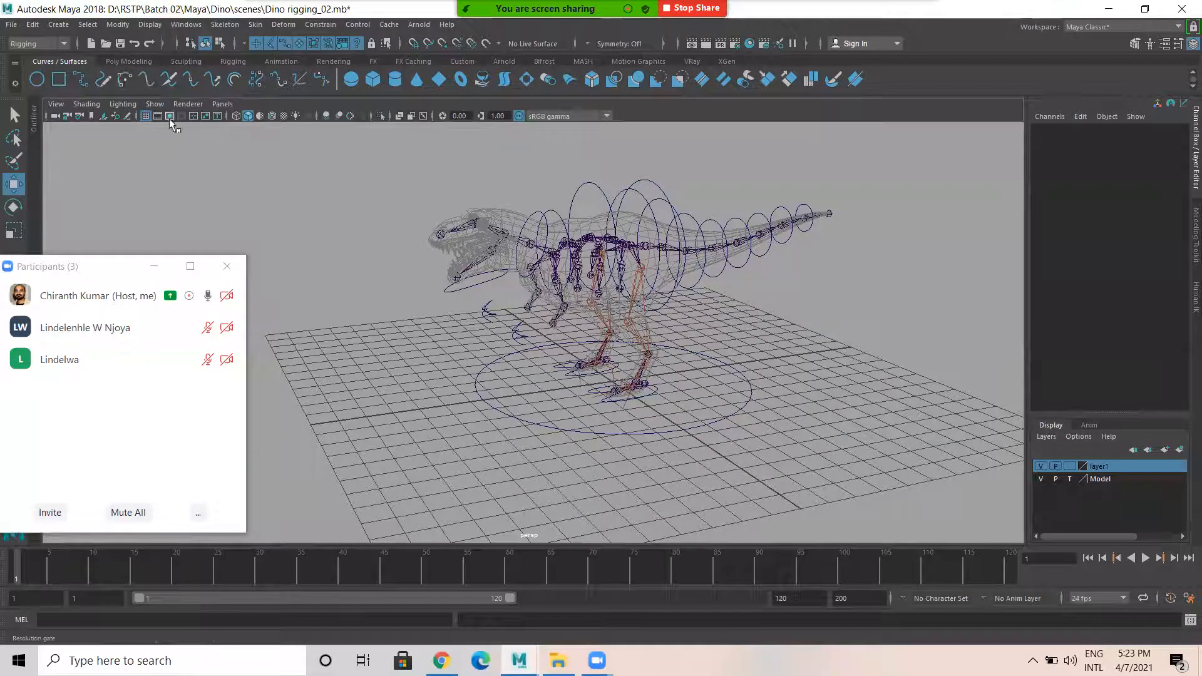
Hide the polygons, IK handles and joints in the viewport so only the controller curves are displayed
left_click(155, 104)
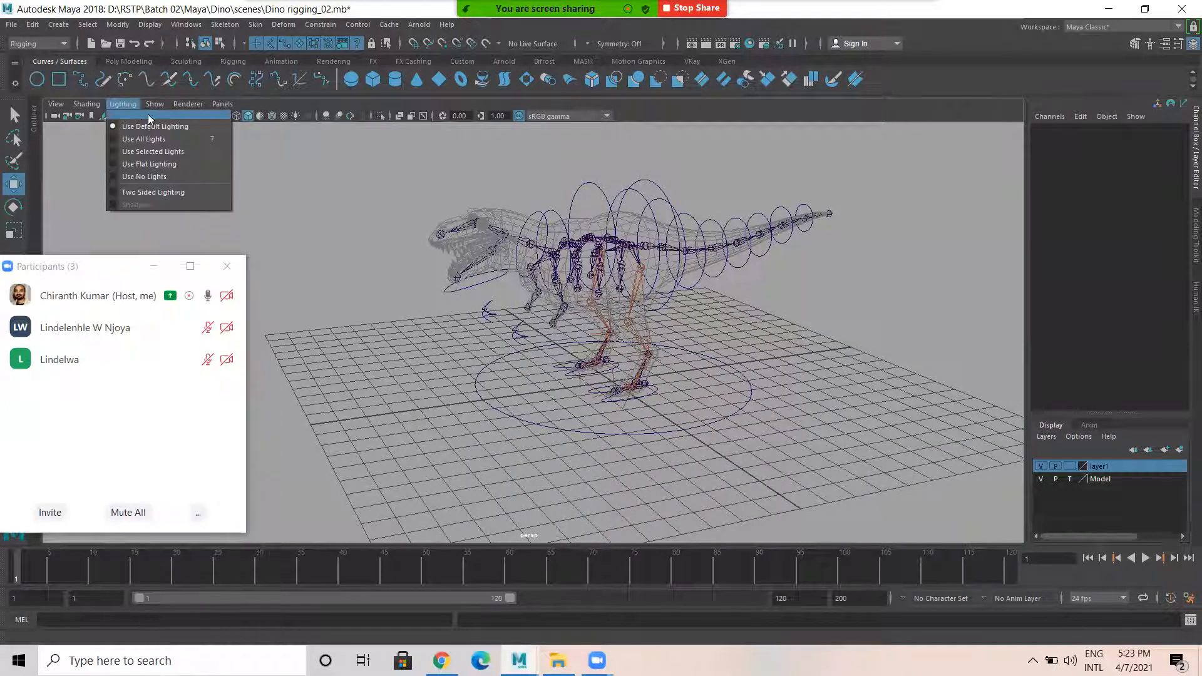
left_click(179, 231)
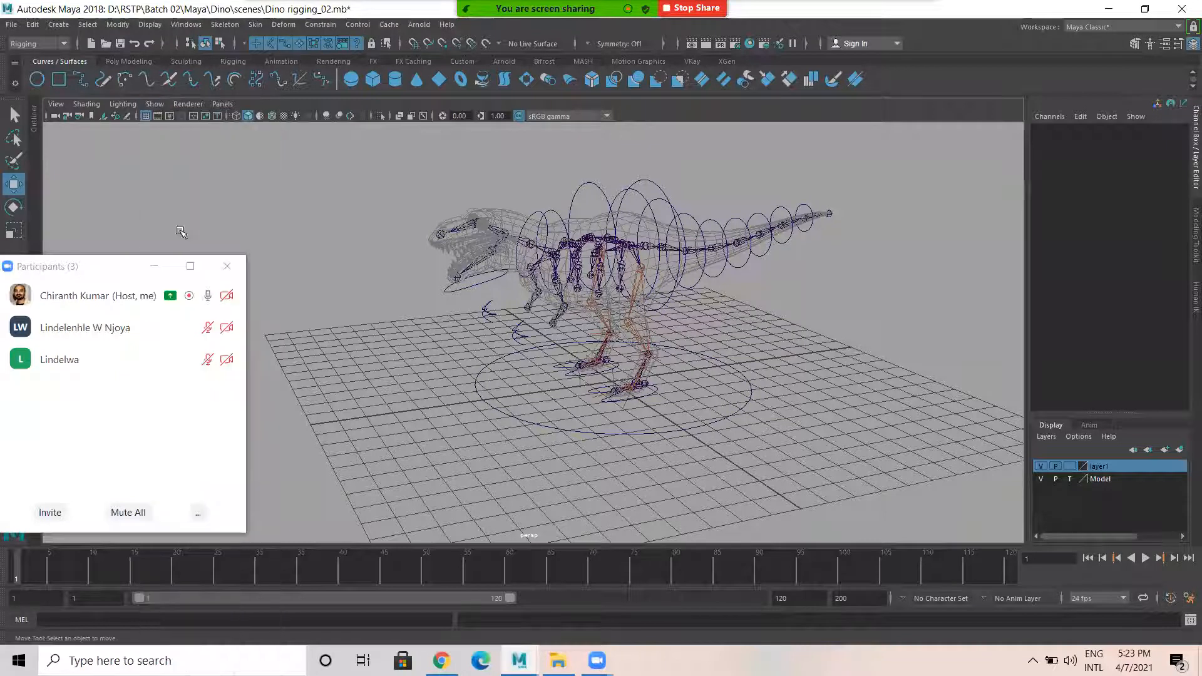
left_click(155, 105)
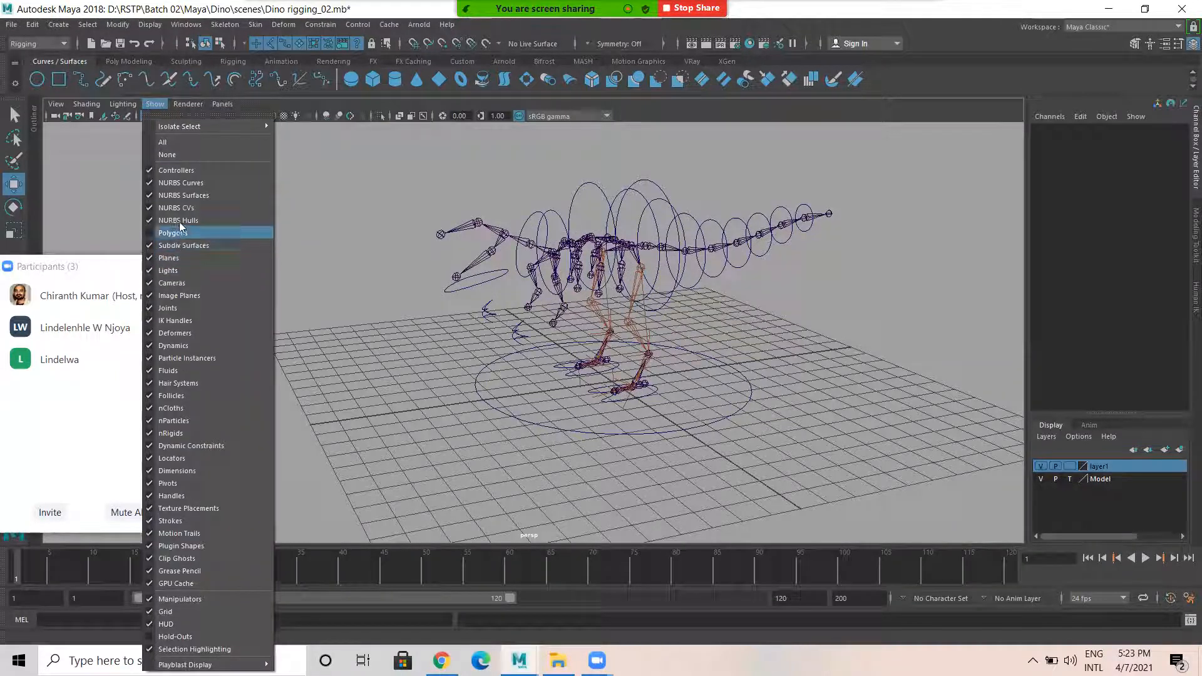
left_click(174, 319)
left_click(154, 103)
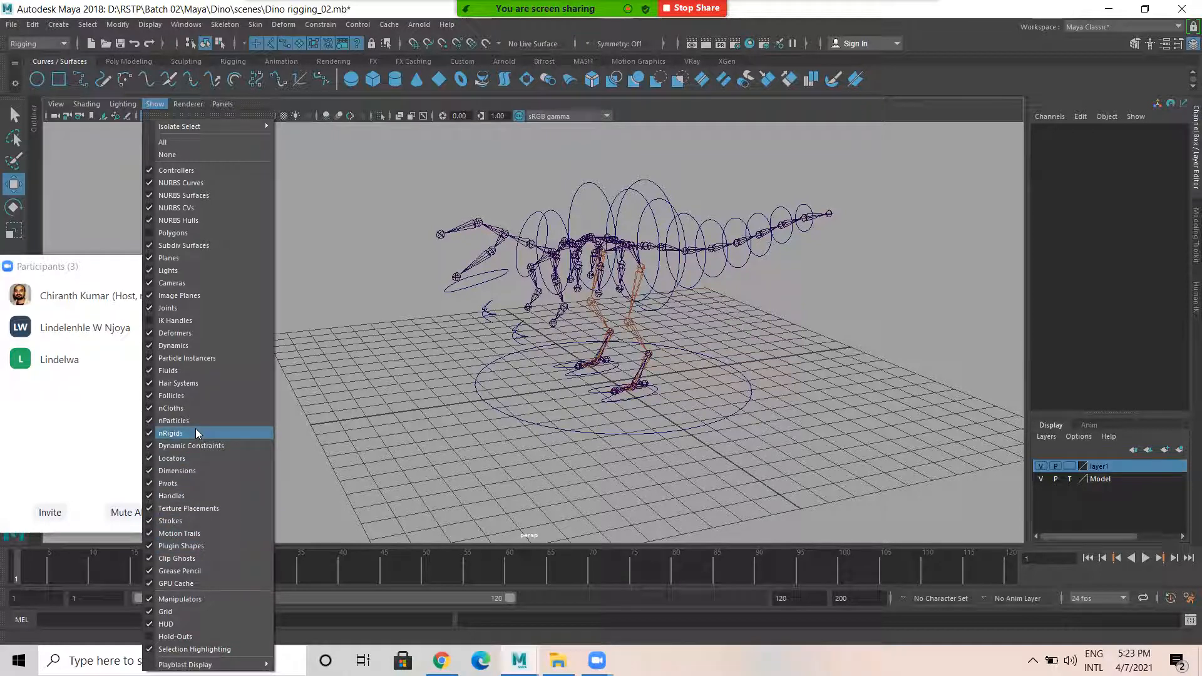
left_click(177, 309)
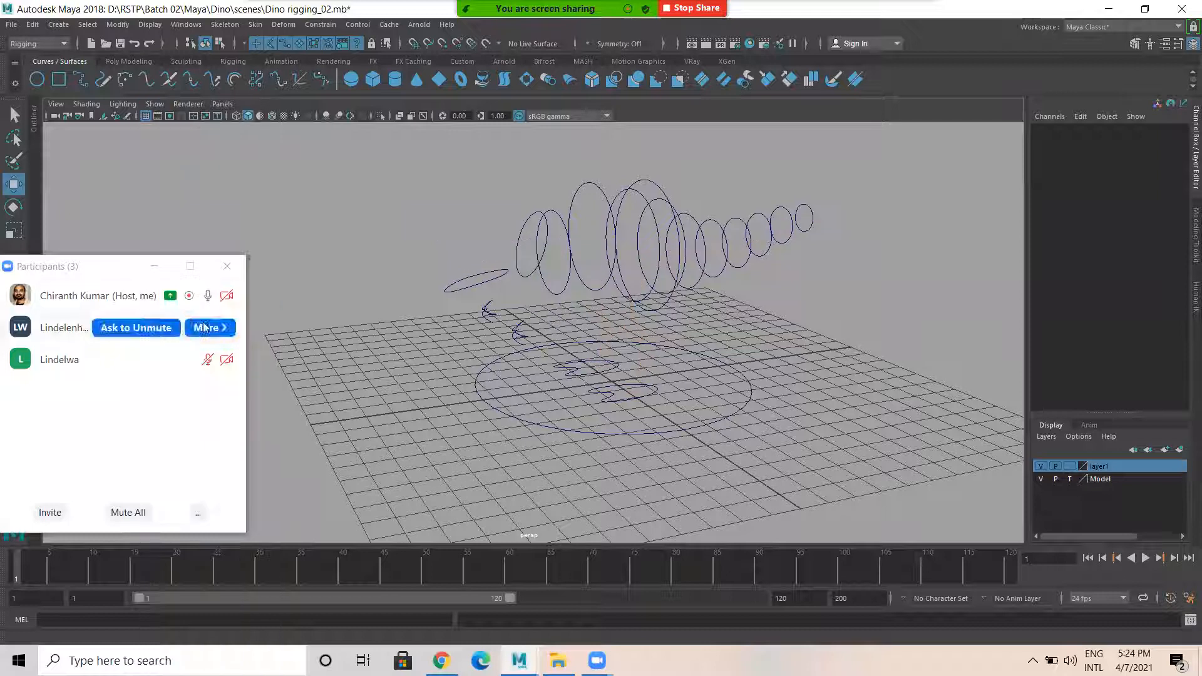
Select all the controller curves, freeze their transformations and center their pivots
left_click_drag(803, 341, 767, 325, "alt")
left_click_drag(374, 151, 905, 498)
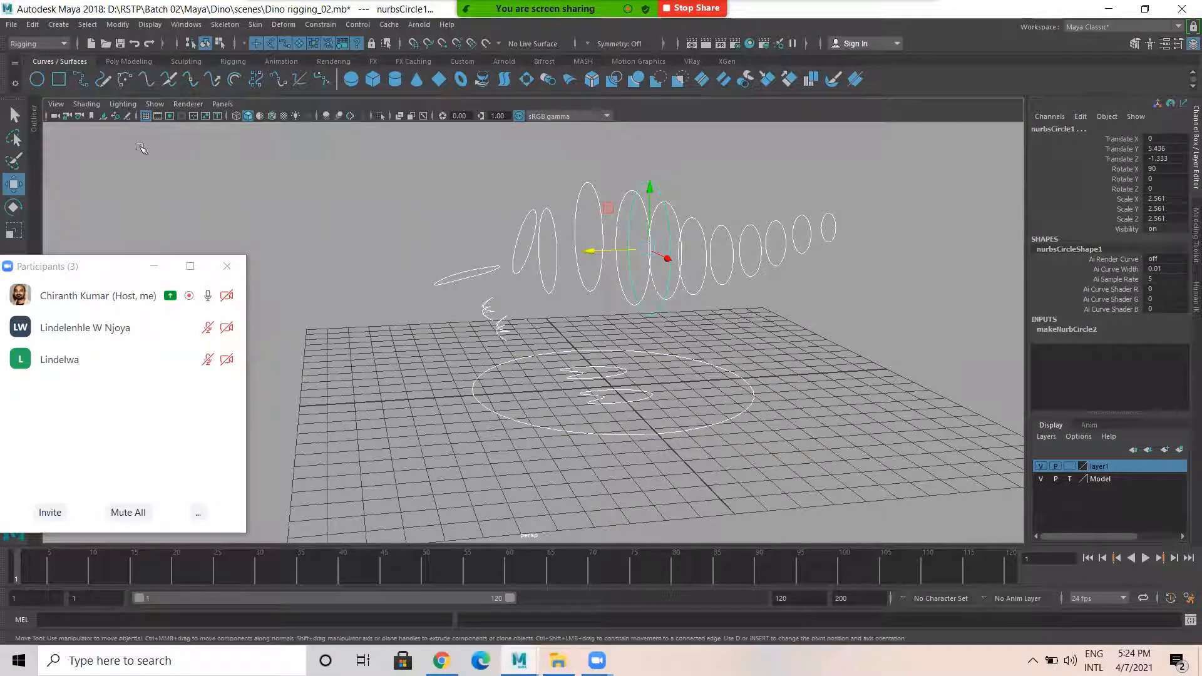
left_click(118, 24)
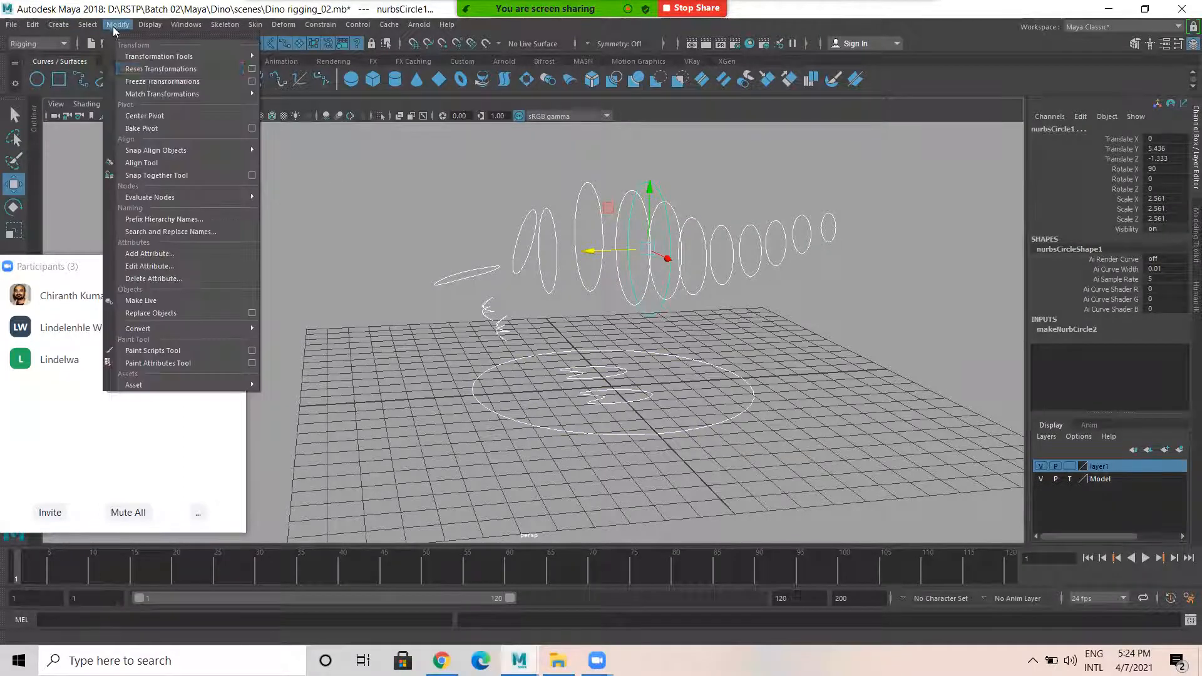
left_click(155, 83)
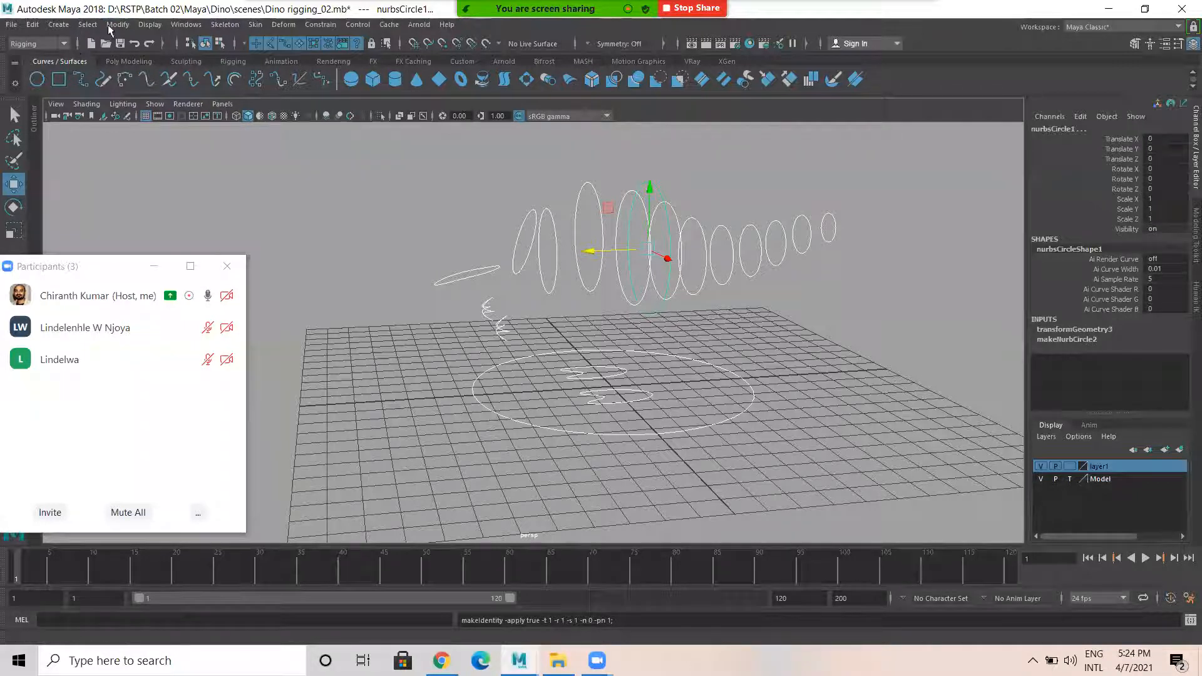
left_click(111, 26)
left_click(151, 114)
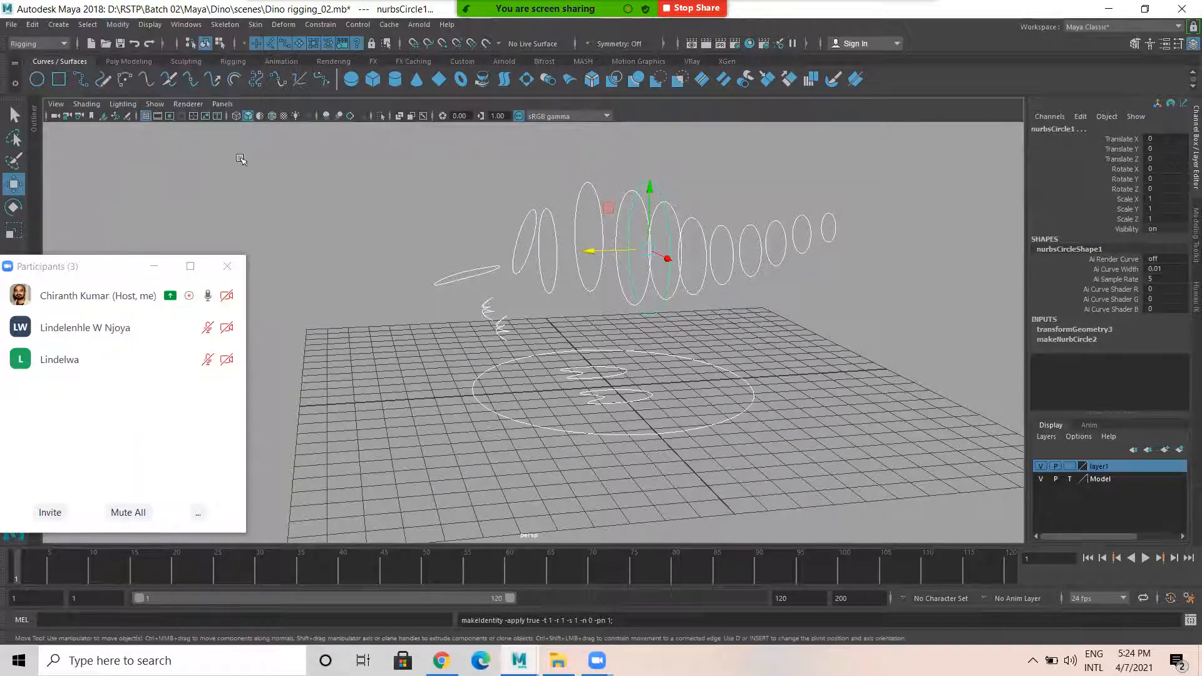
Delete the construction history of all the selected controller curves and clear the selection
left_click(32, 24)
mouse_move(121, 173)
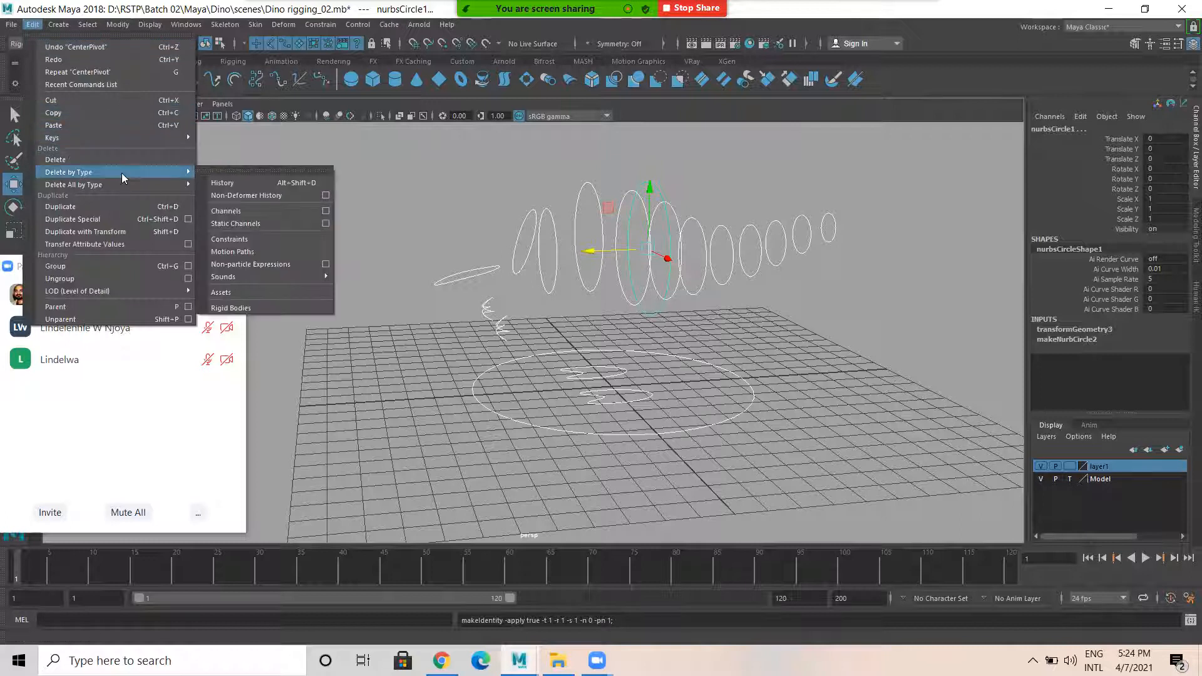
left_click(238, 181)
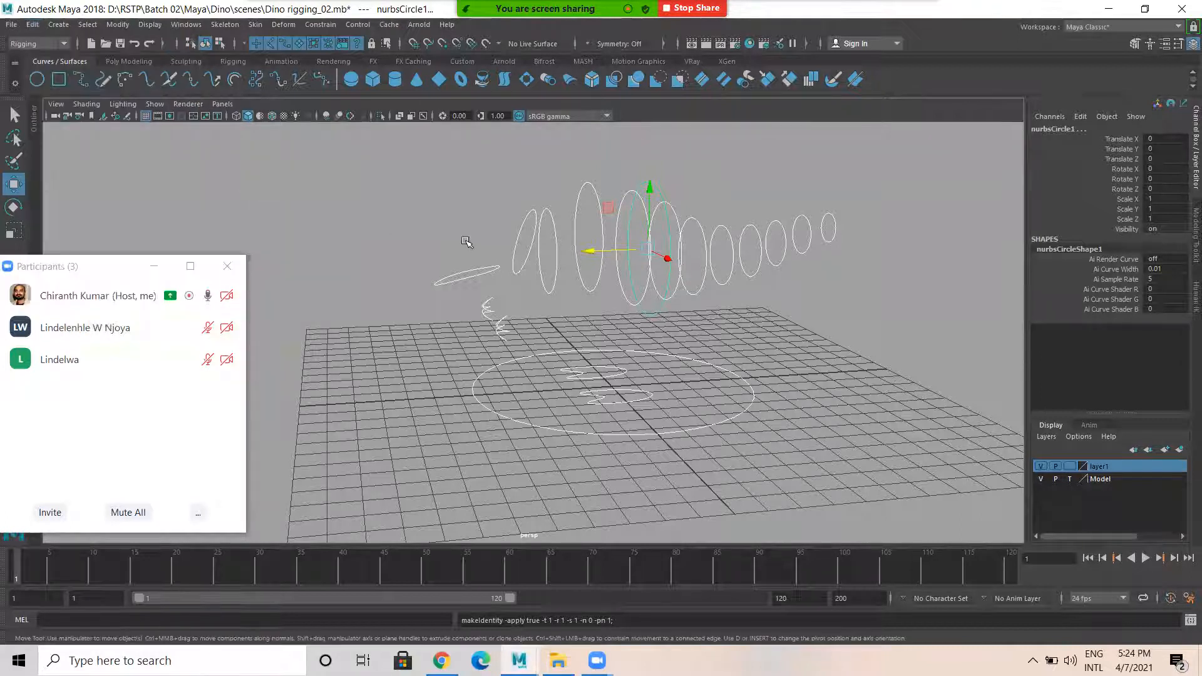
left_click(448, 219)
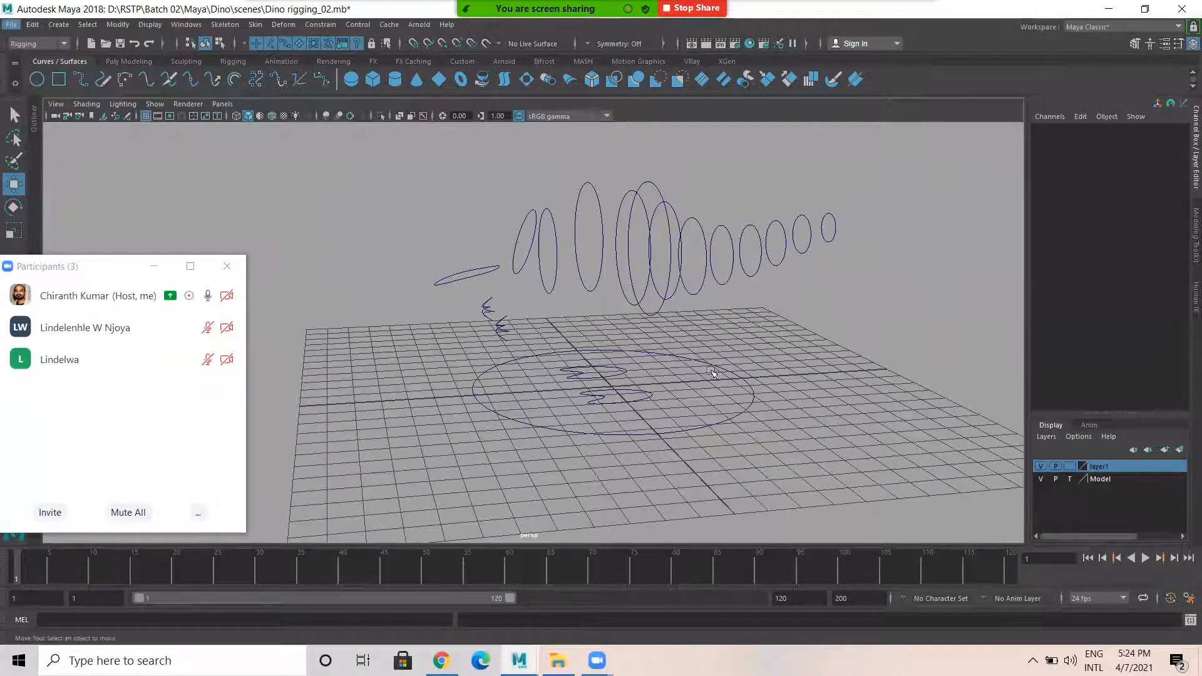
scroll(520, 255, "up", 1)
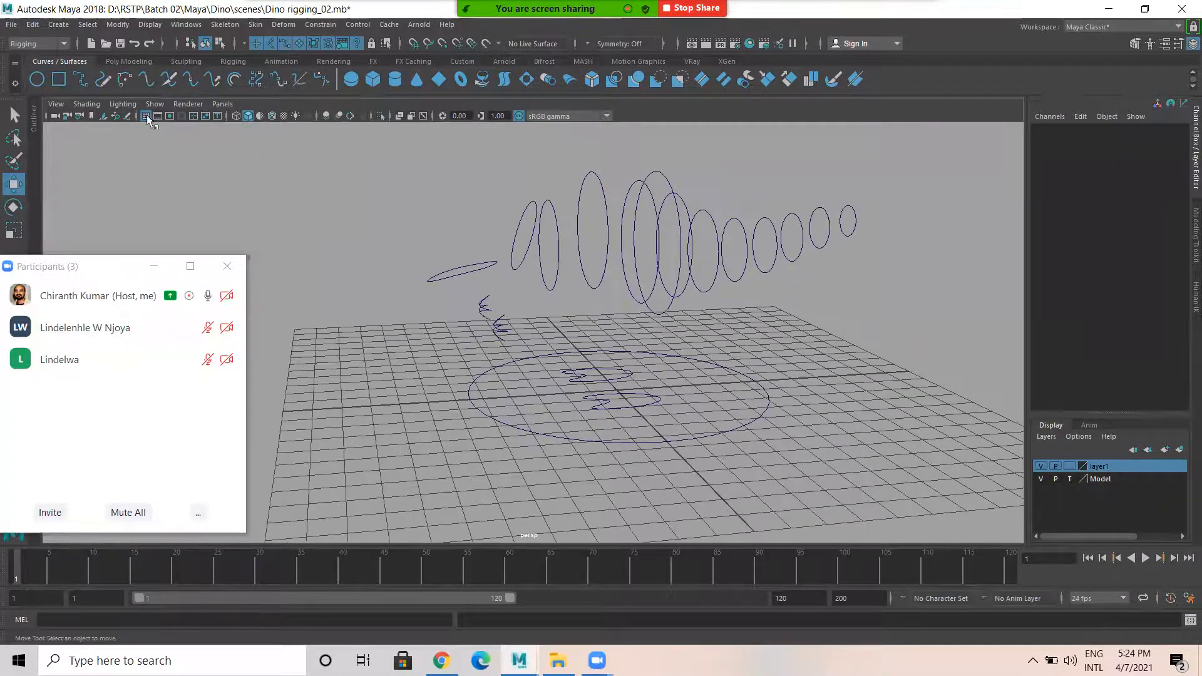
Show the polygons and joints again in the viewport alongside the controller curves
left_click(155, 104)
left_click(159, 238)
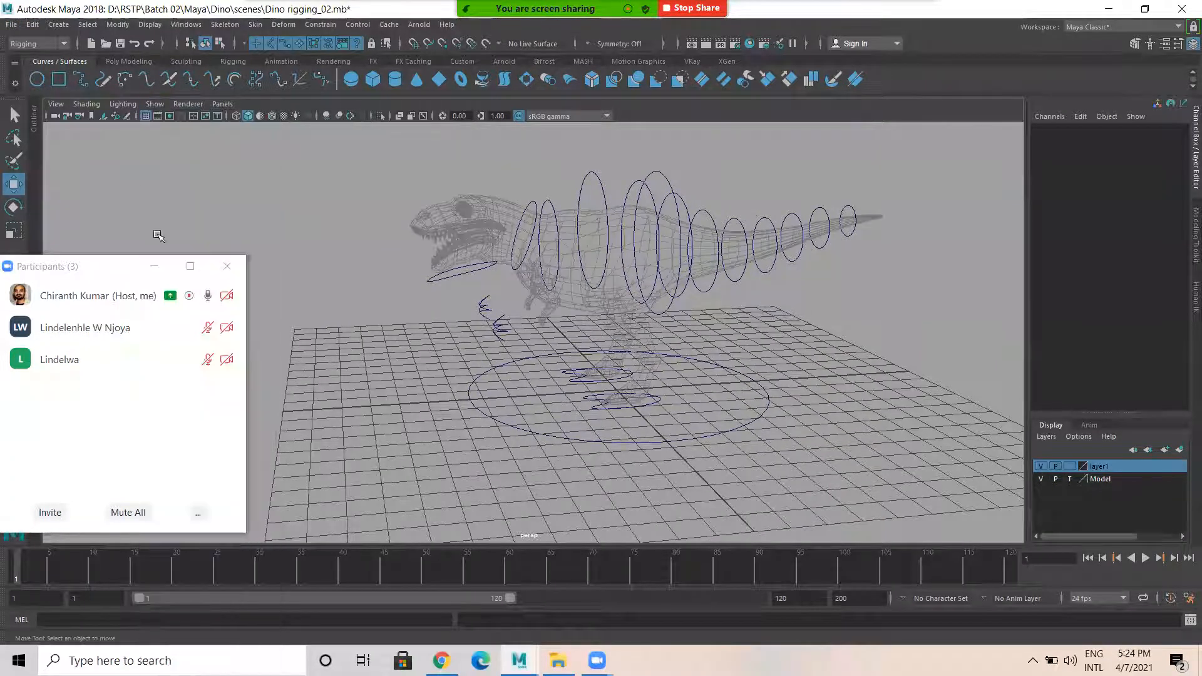
left_click(154, 104)
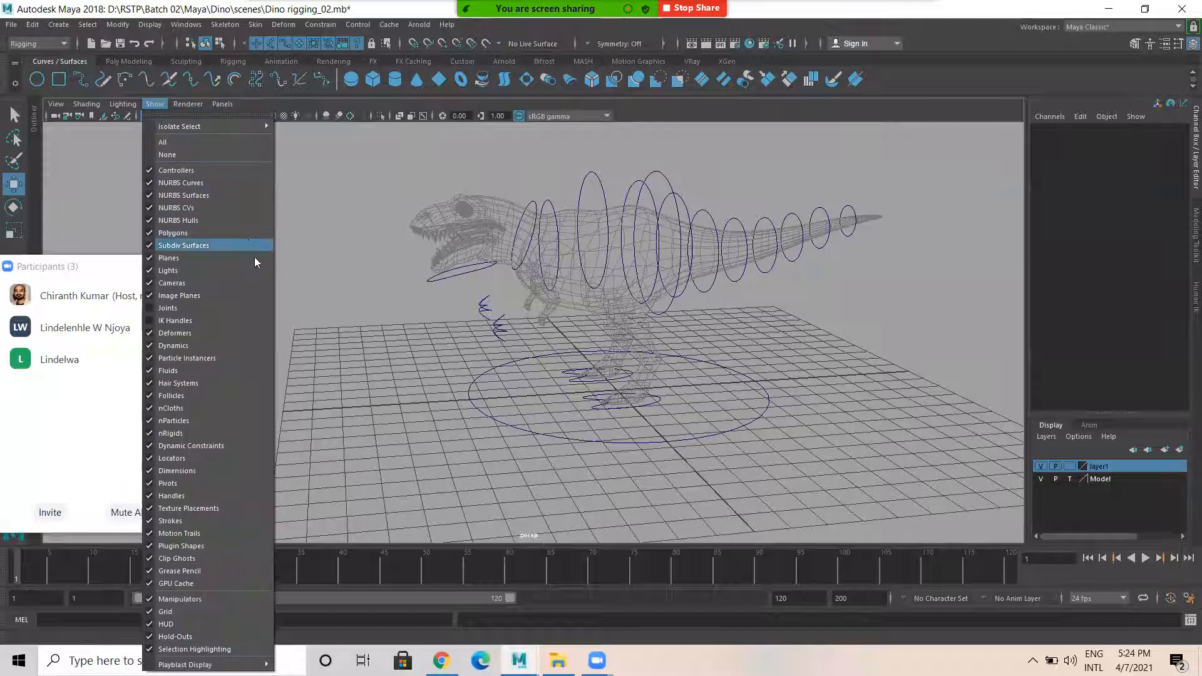
left_click(352, 207)
scroll(384, 254, "up", 3)
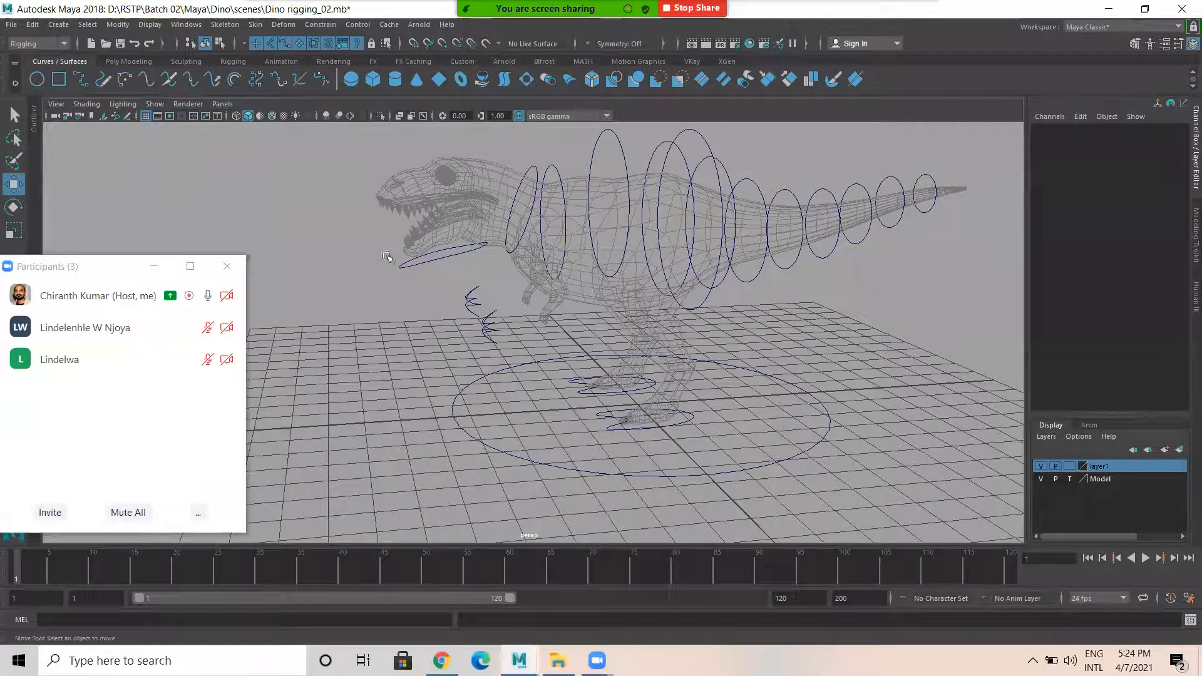
left_click(155, 104)
left_click(175, 309)
left_click(155, 104)
left_click(182, 328)
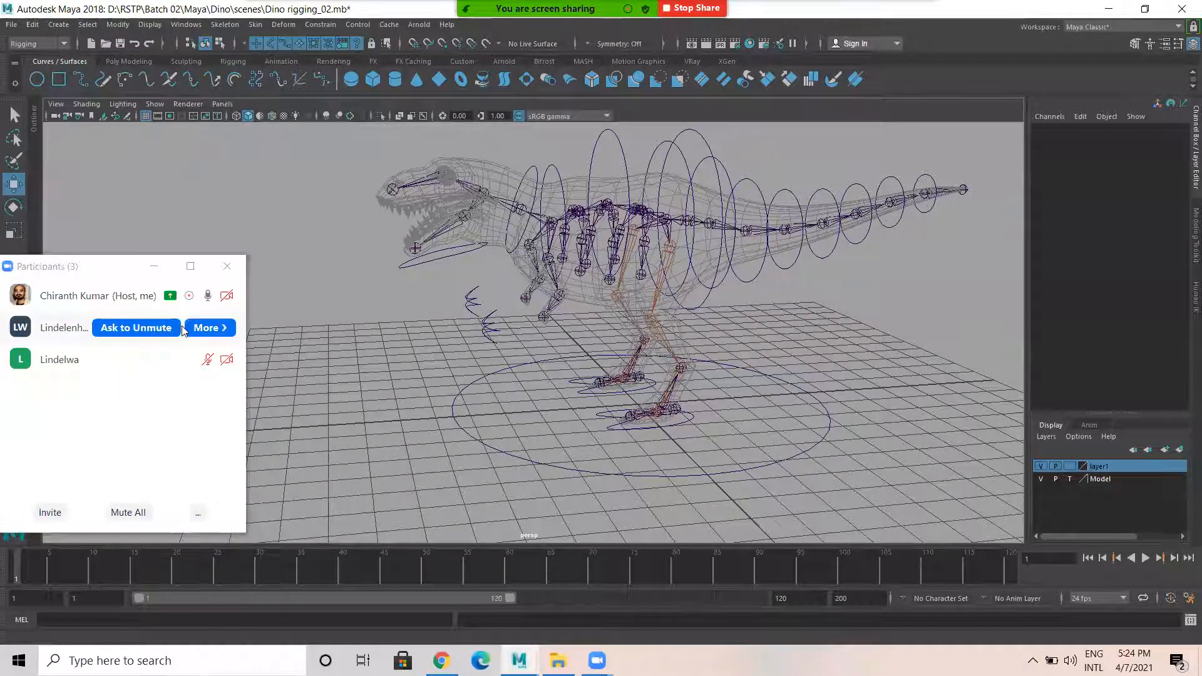
left_click(155, 104)
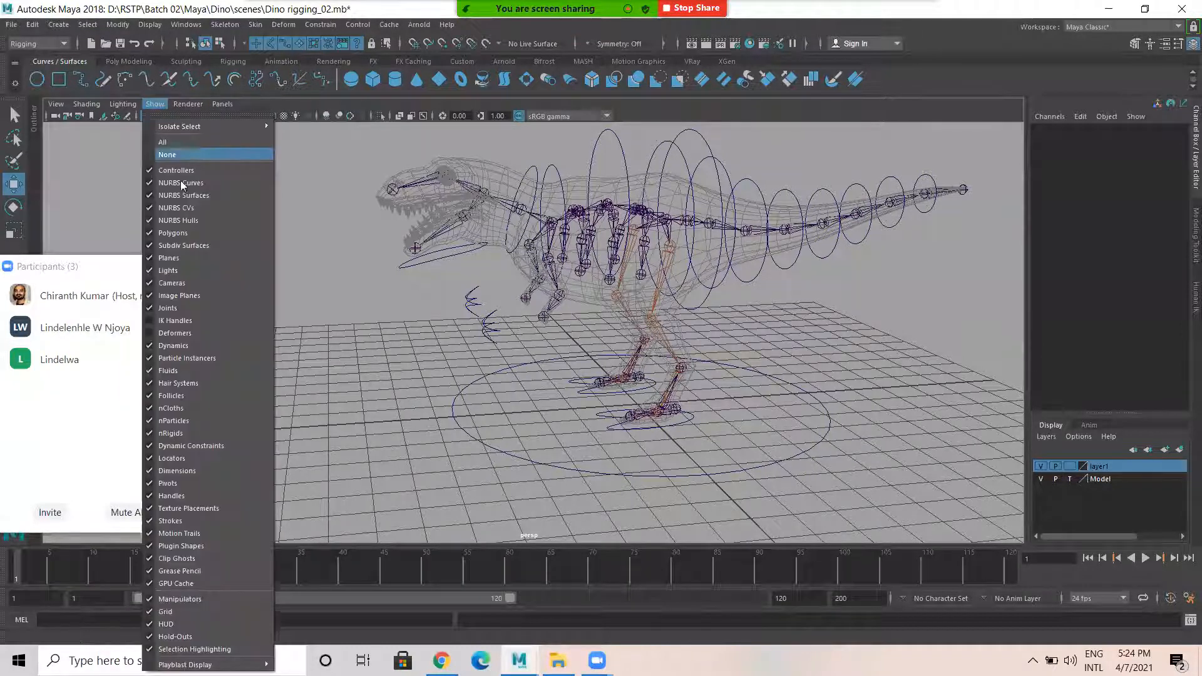
left_click(177, 332)
Inspect the first tail joints and the circles around them to identify where the tail controllers begin
left_click_drag(720, 351, 613, 390, "alt")
left_click(562, 351)
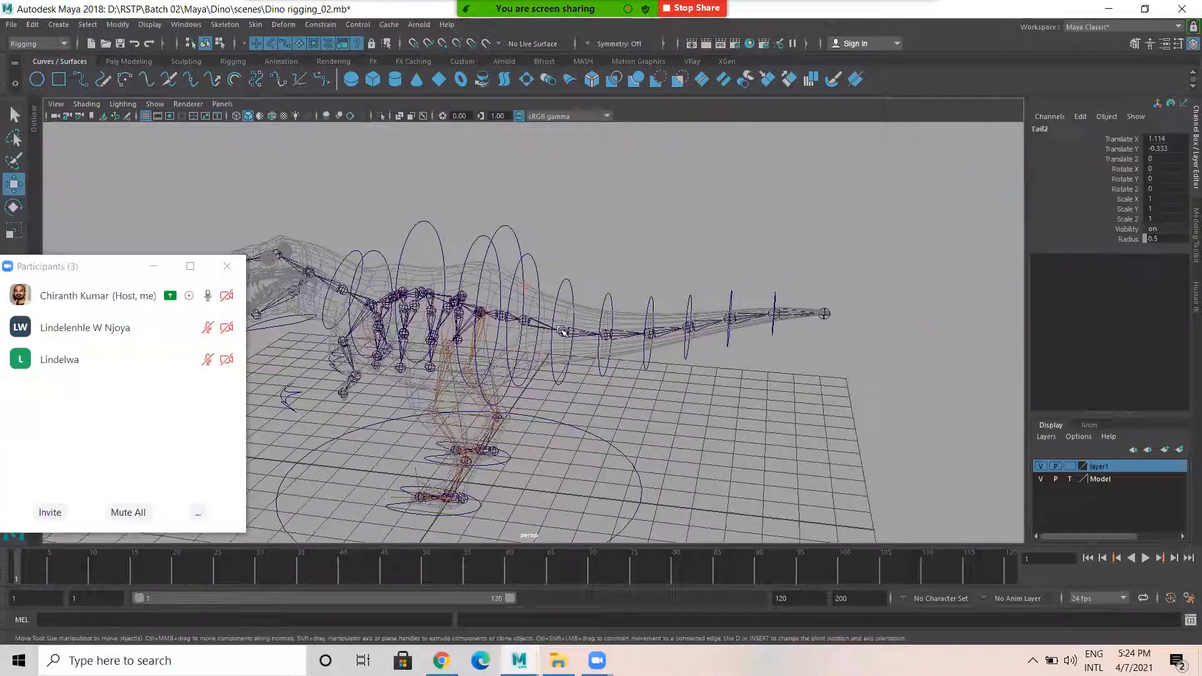
left_click_drag(669, 289, 563, 289, "alt")
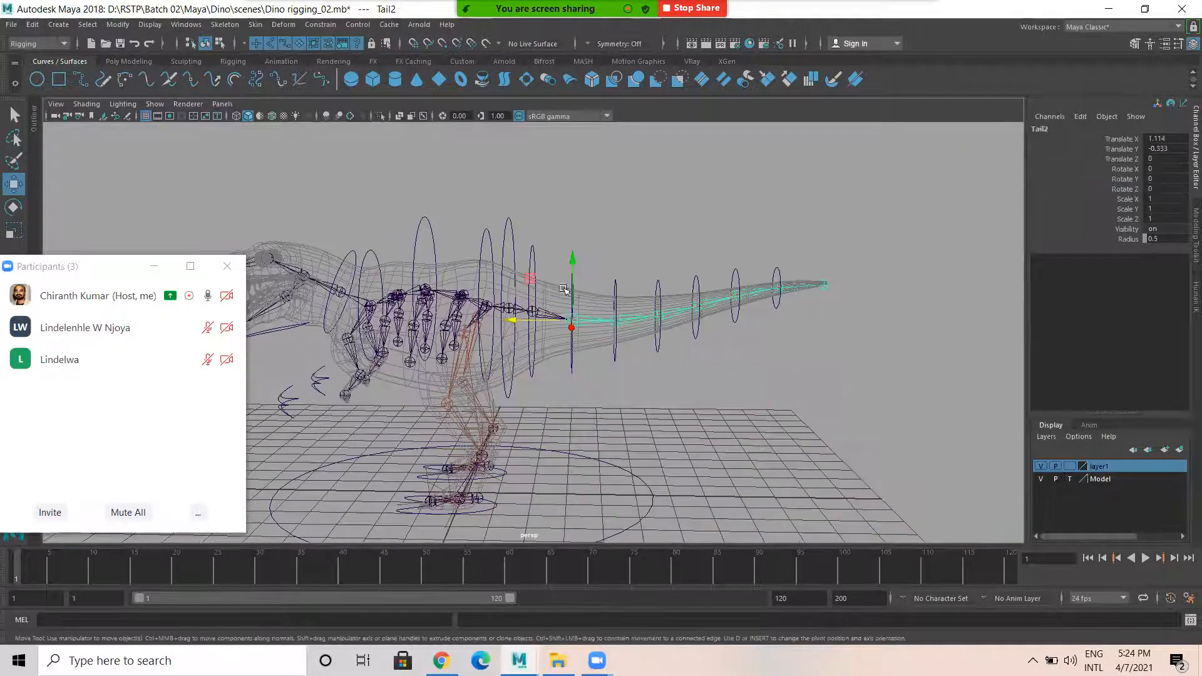
left_click(533, 266)
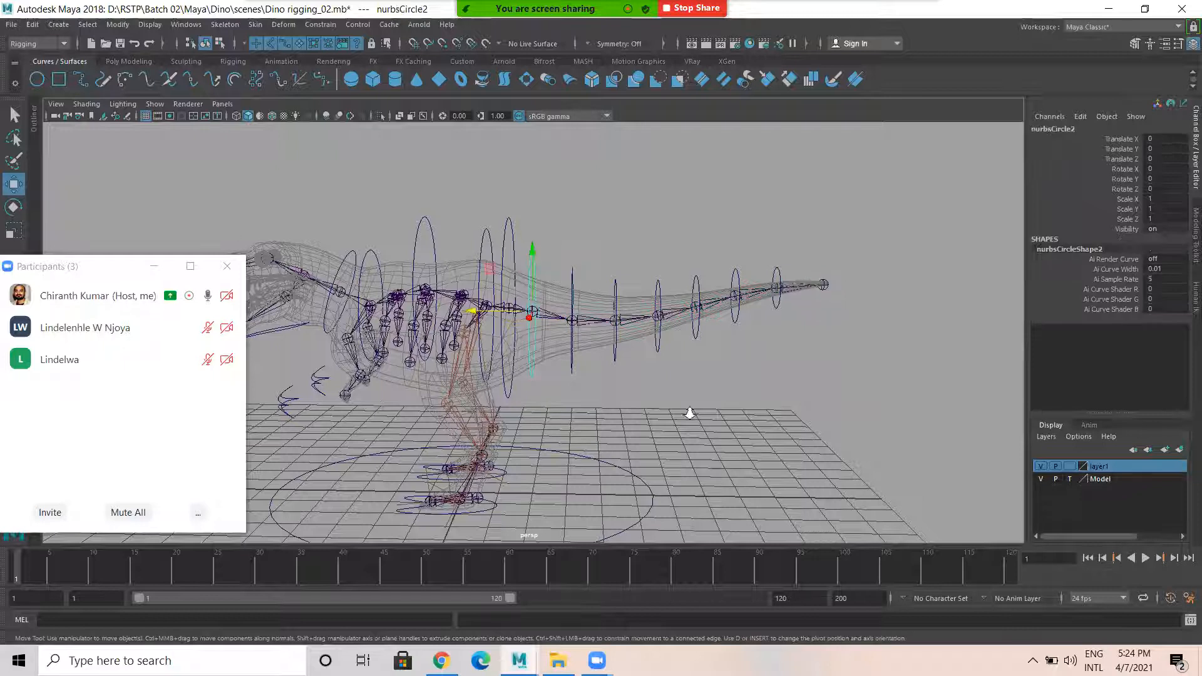
key("f")
left_click(543, 297)
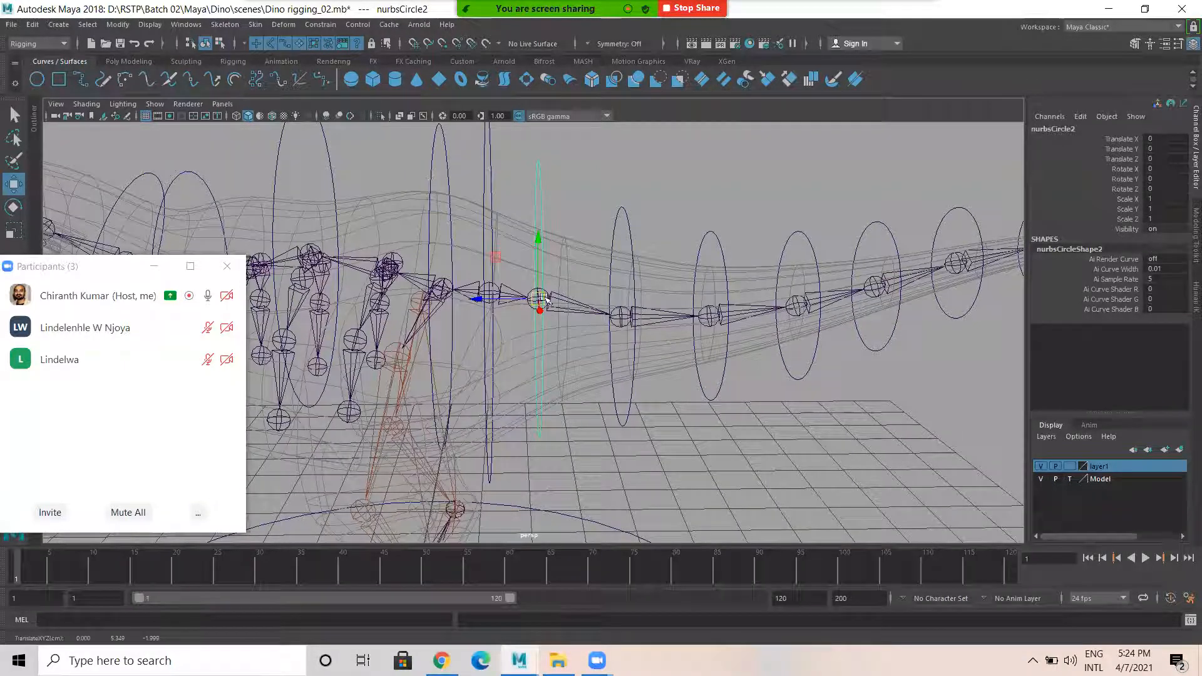
left_click(557, 298)
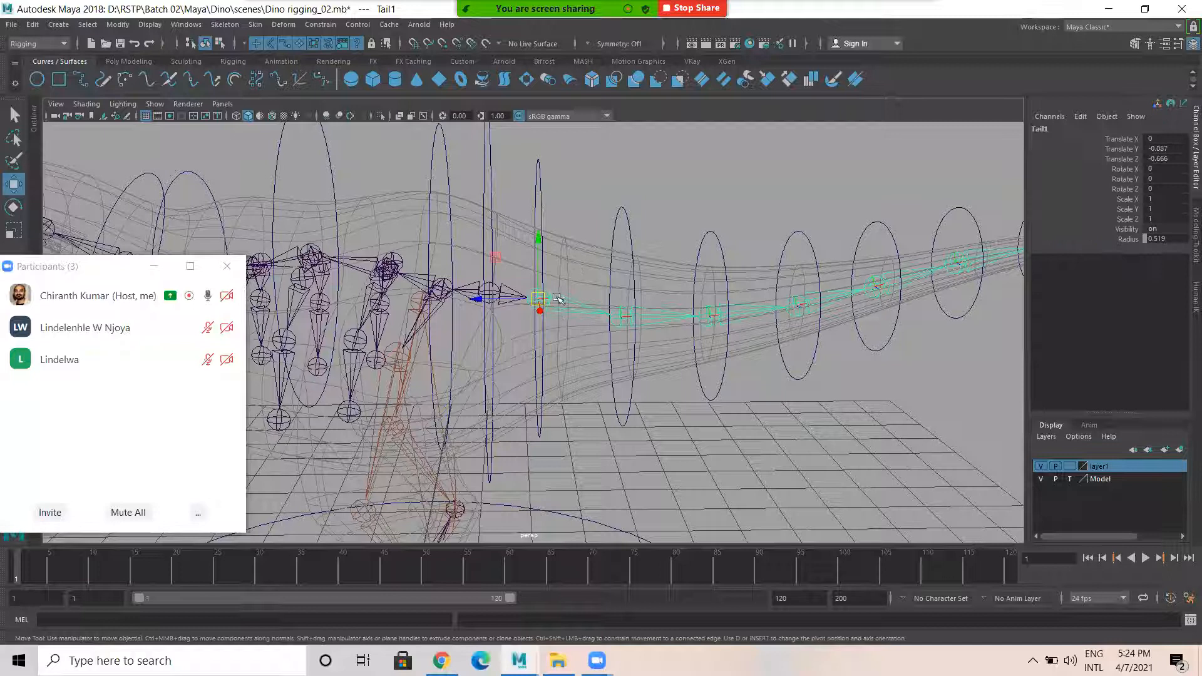
right_click_drag(834, 301, 629, 302, "alt")
middle_click_drag(622, 254, 566, 262, "alt")
Select all seven circle controllers around the tail, from the first tail joint to the tip
key("ctrl+z")
left_click(541, 275, "shift")
left_click(600, 293, "shift")
left_click(657, 293, "shift")
left_click(709, 276, "shift")
left_click(767, 270, "shift")
left_click(817, 259, "shift")
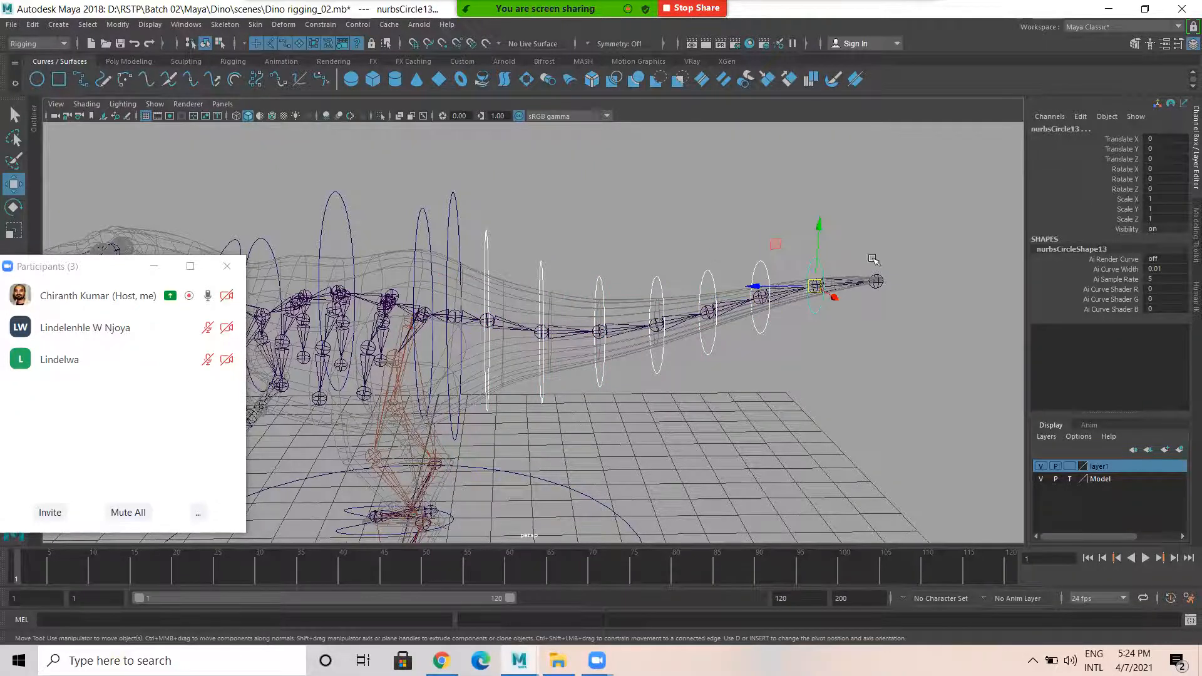
scroll(661, 217, "down", 1)
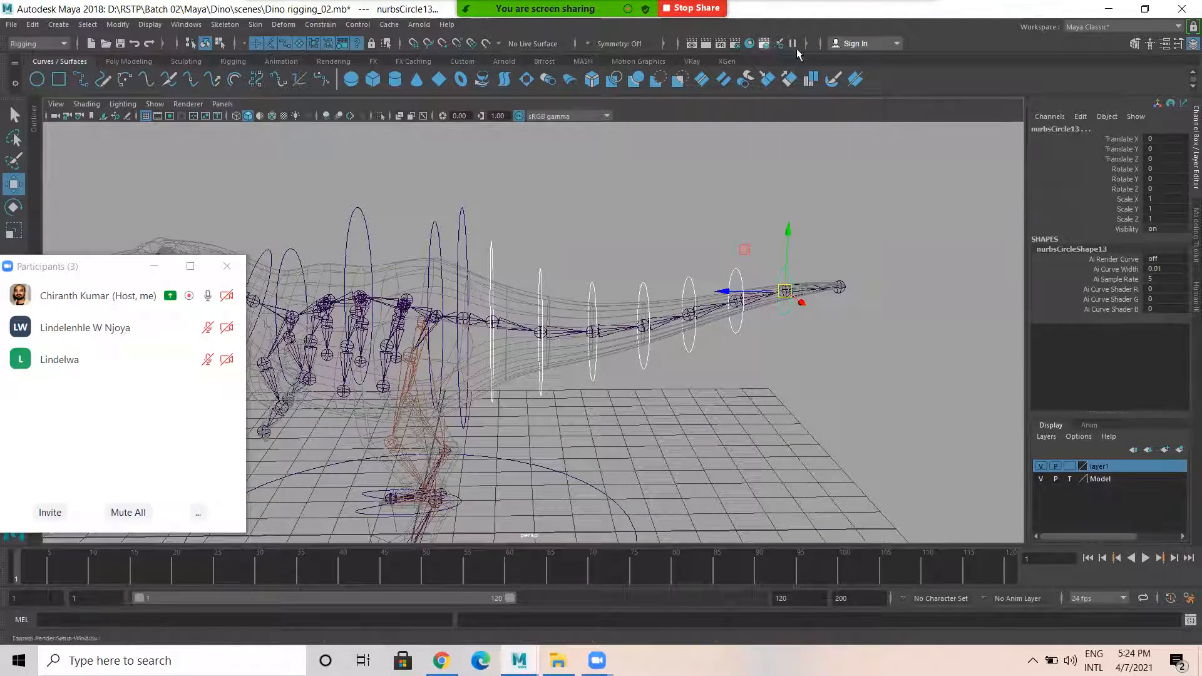
Switch the input line to Rename and rename the selected tail circles as Tail_Ctrl
left_click(585, 42)
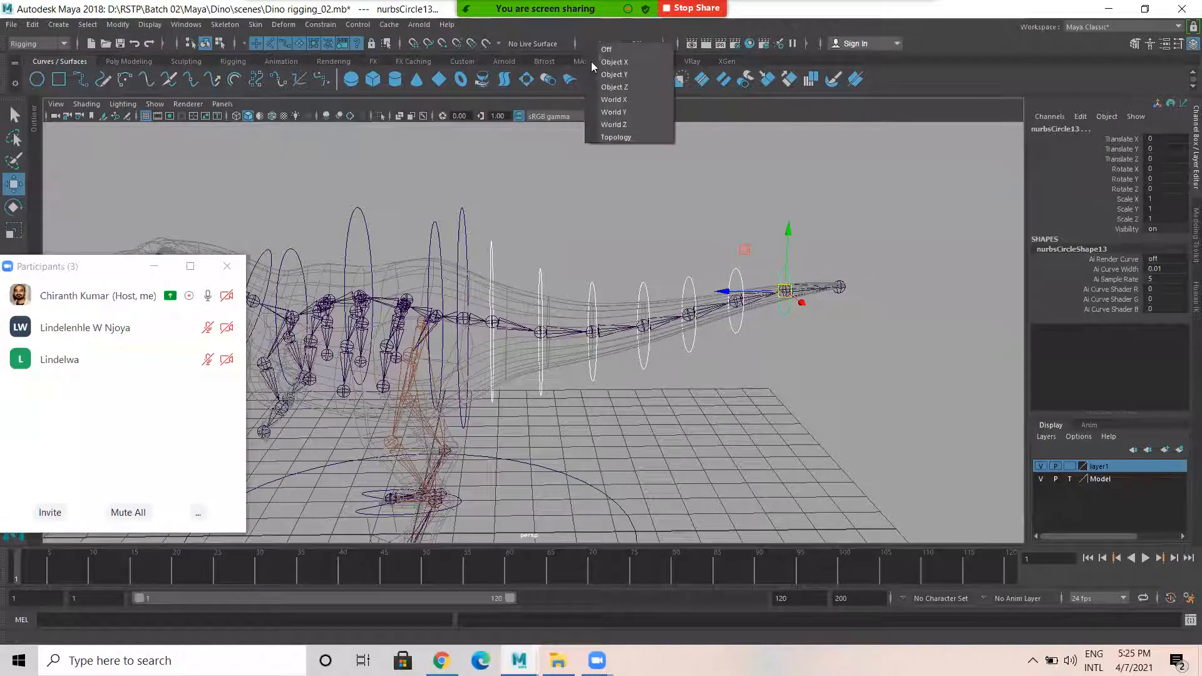
left_click(707, 33)
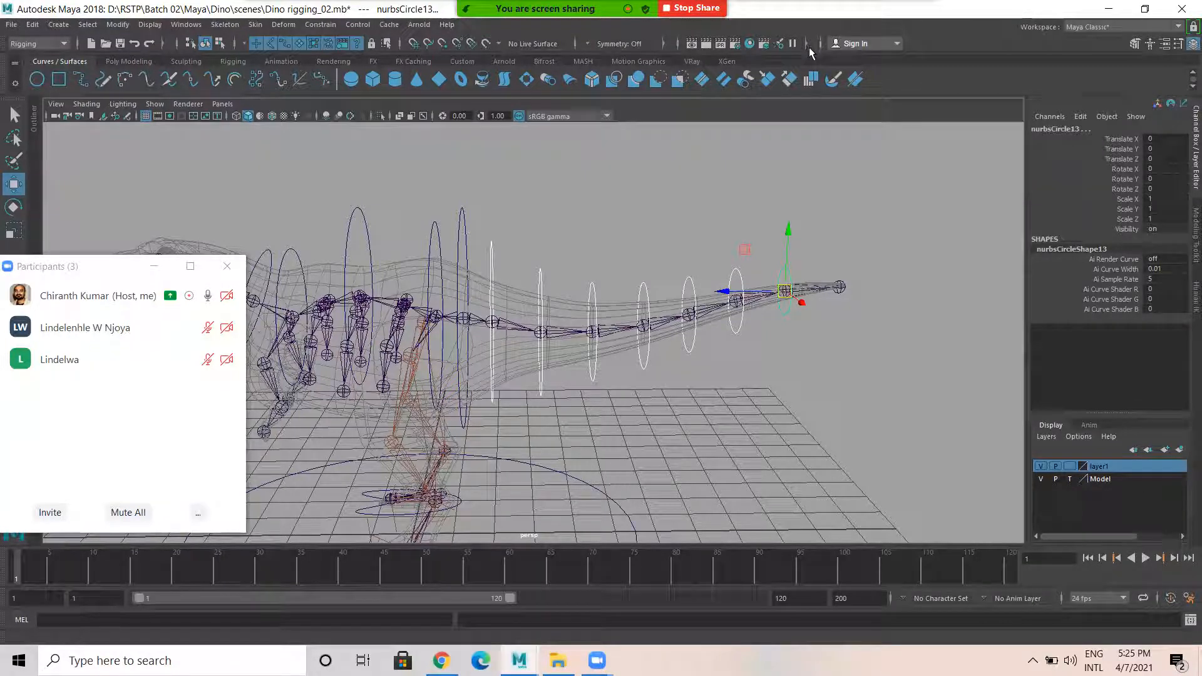
left_click(807, 43)
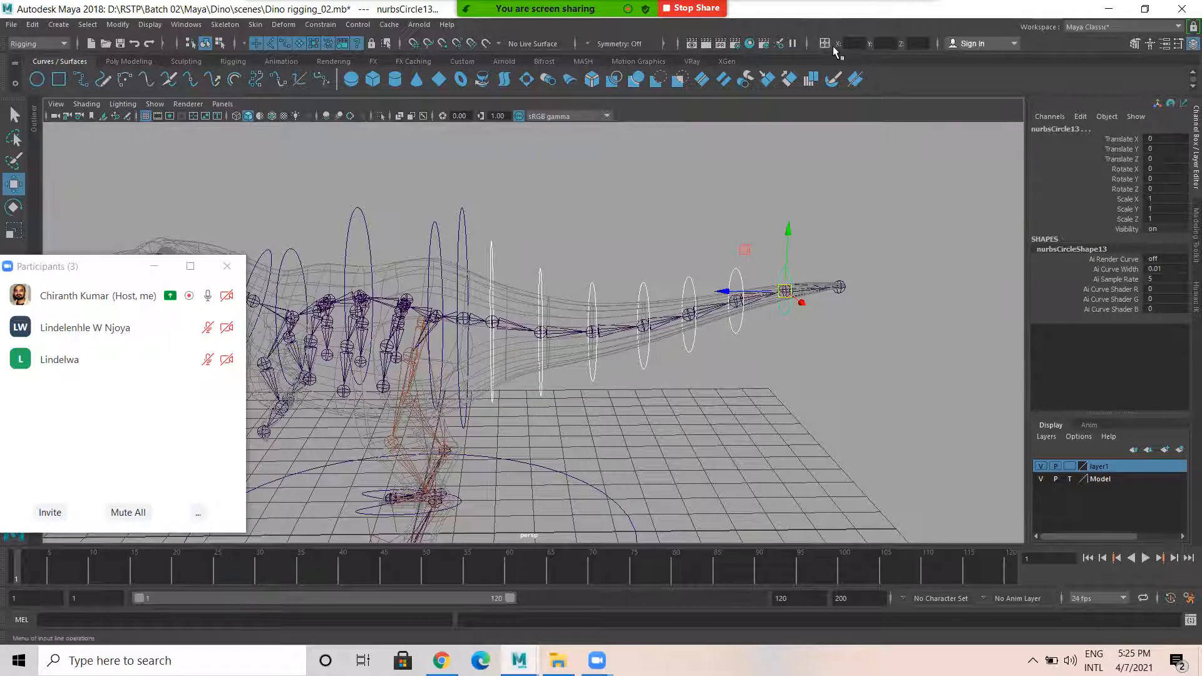
left_click(827, 44)
left_click(858, 75)
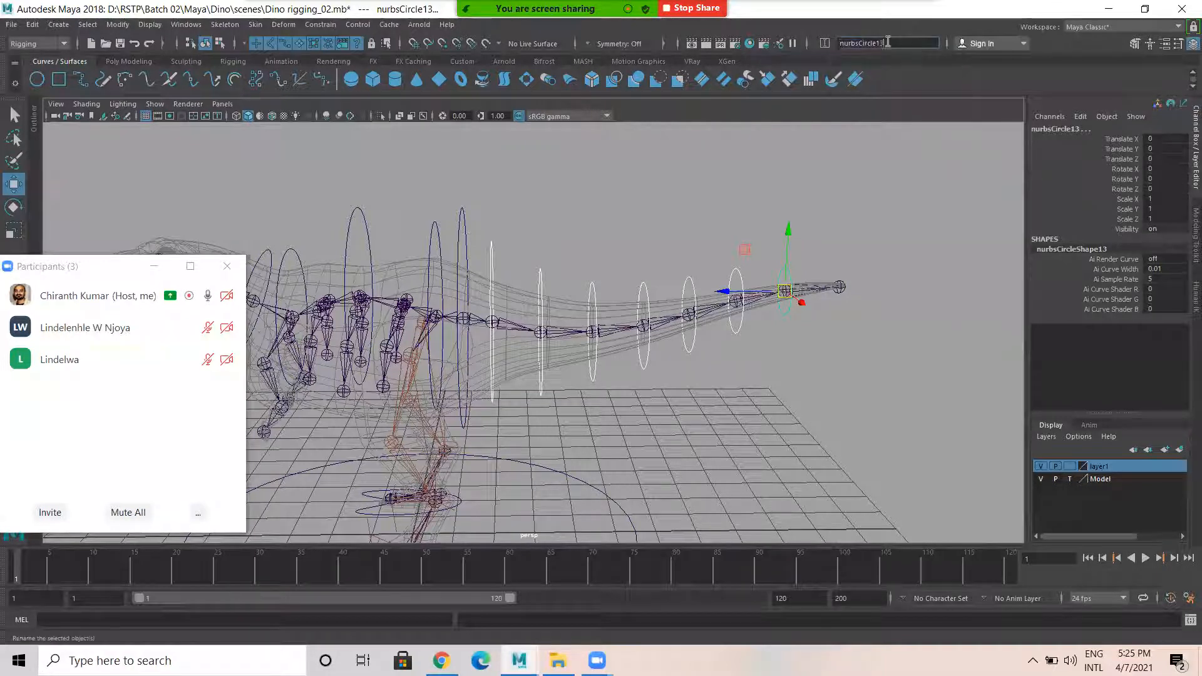
type("Tail")
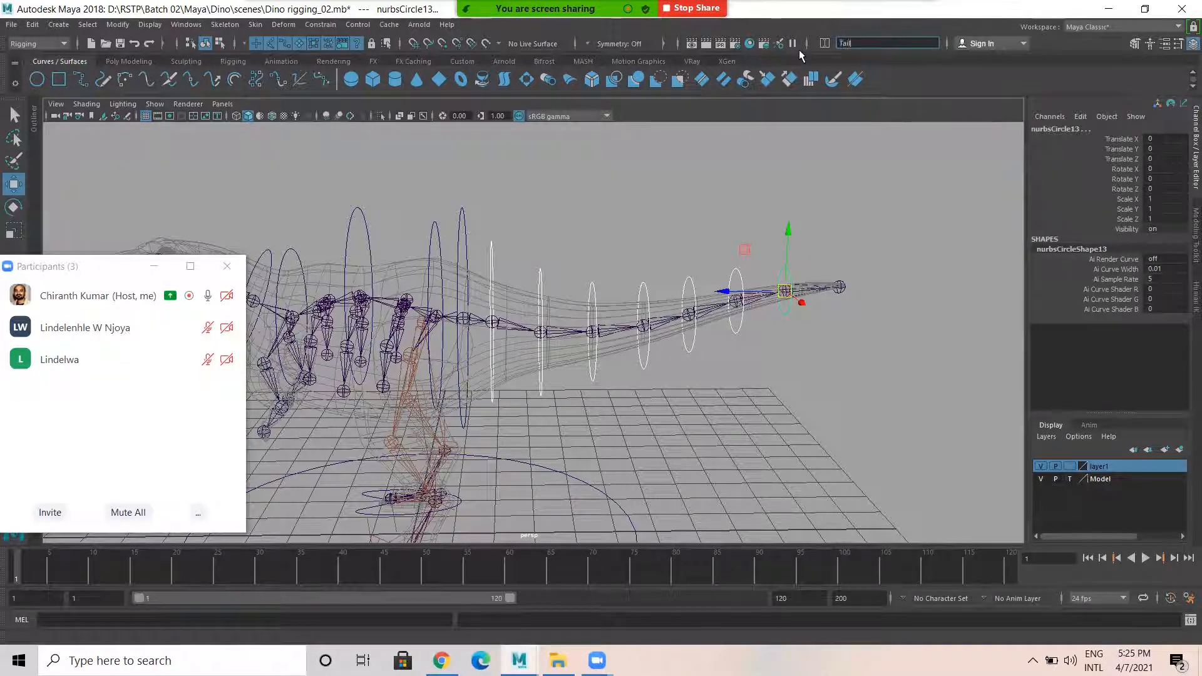
type("_Ctrl")
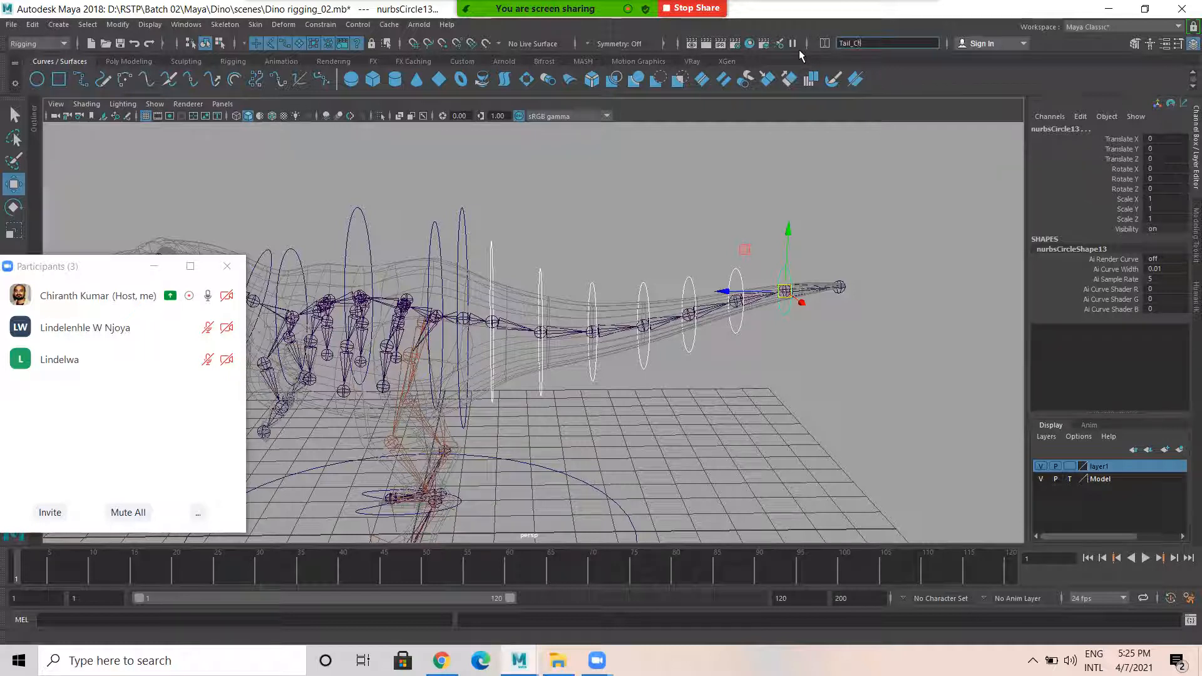
key("Return")
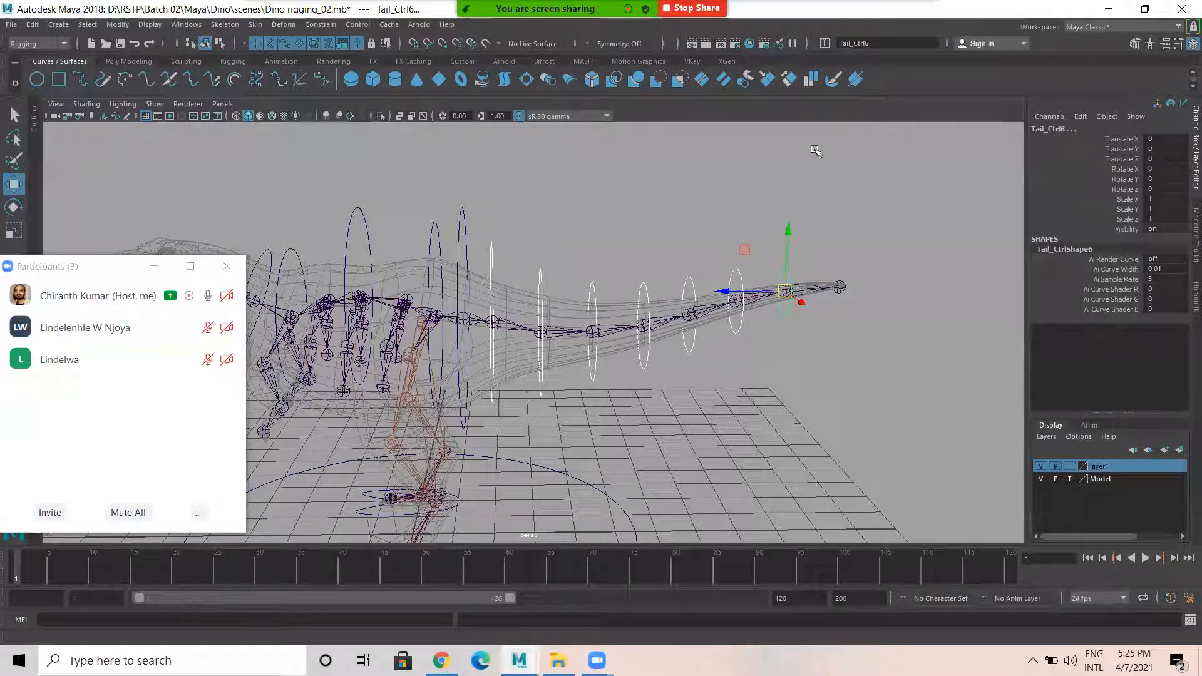
Select the tail circles one by one from the base toward the tip to check their names
left_click(770, 438)
left_click(501, 265)
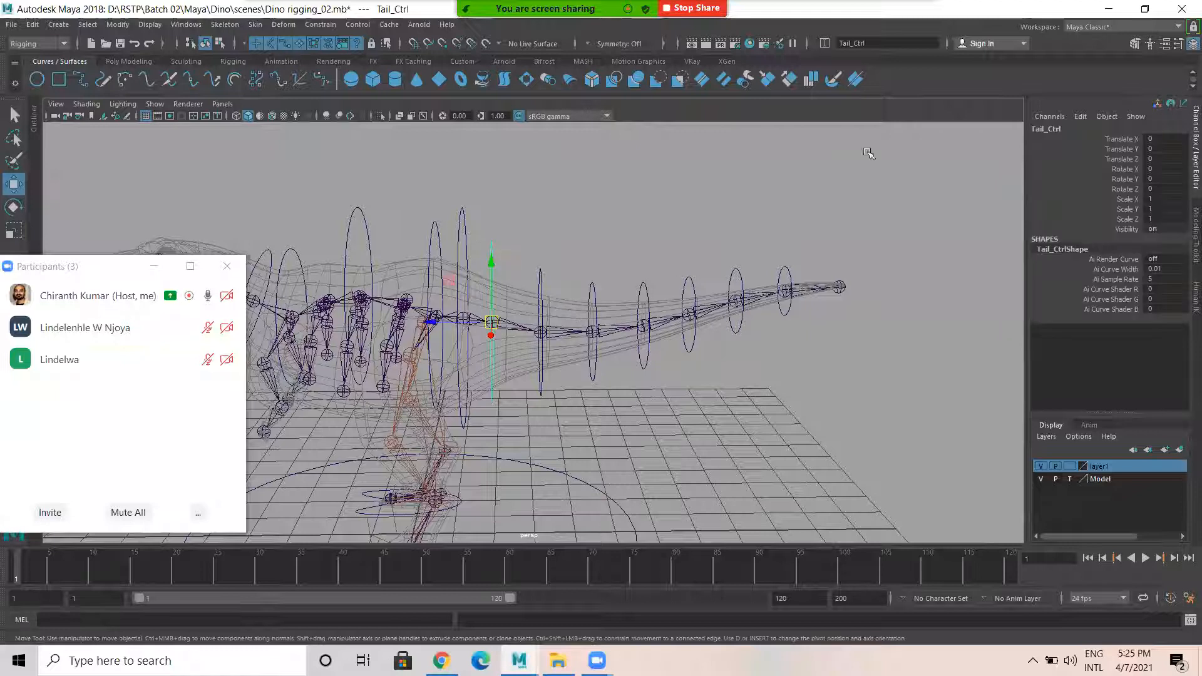
left_click(542, 289)
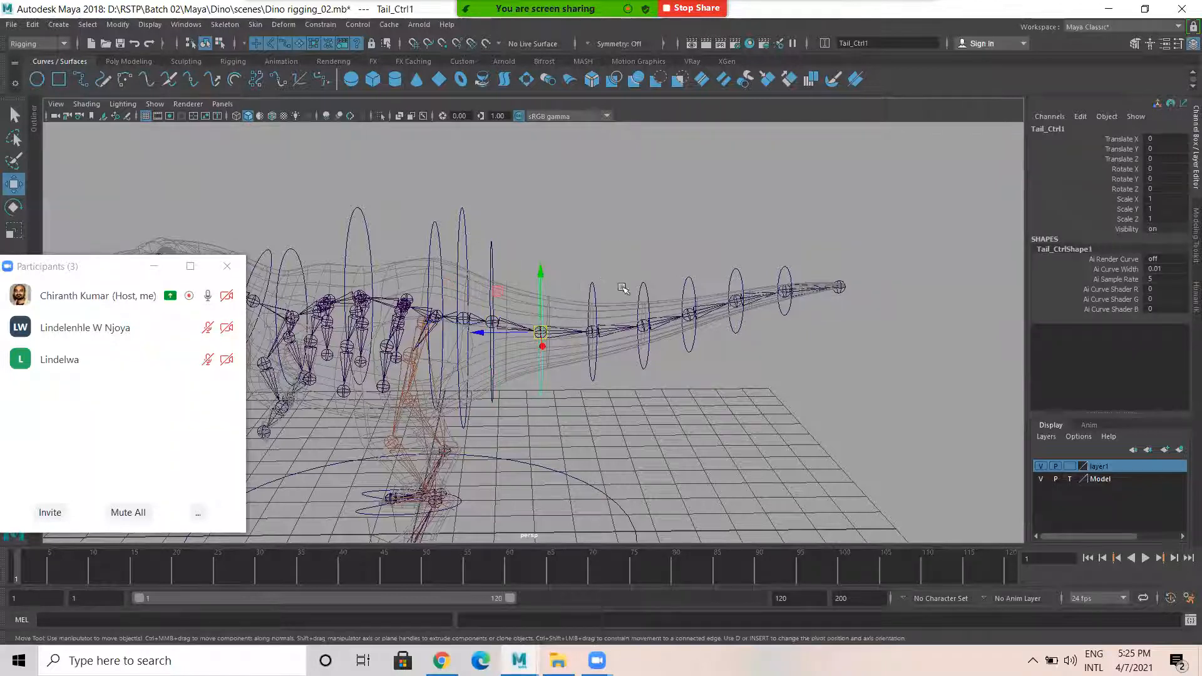
left_click(632, 285)
left_click(594, 287)
left_click(644, 284)
left_click(689, 279)
left_click(737, 270)
middle_click_drag(506, 302, 678, 306, "alt")
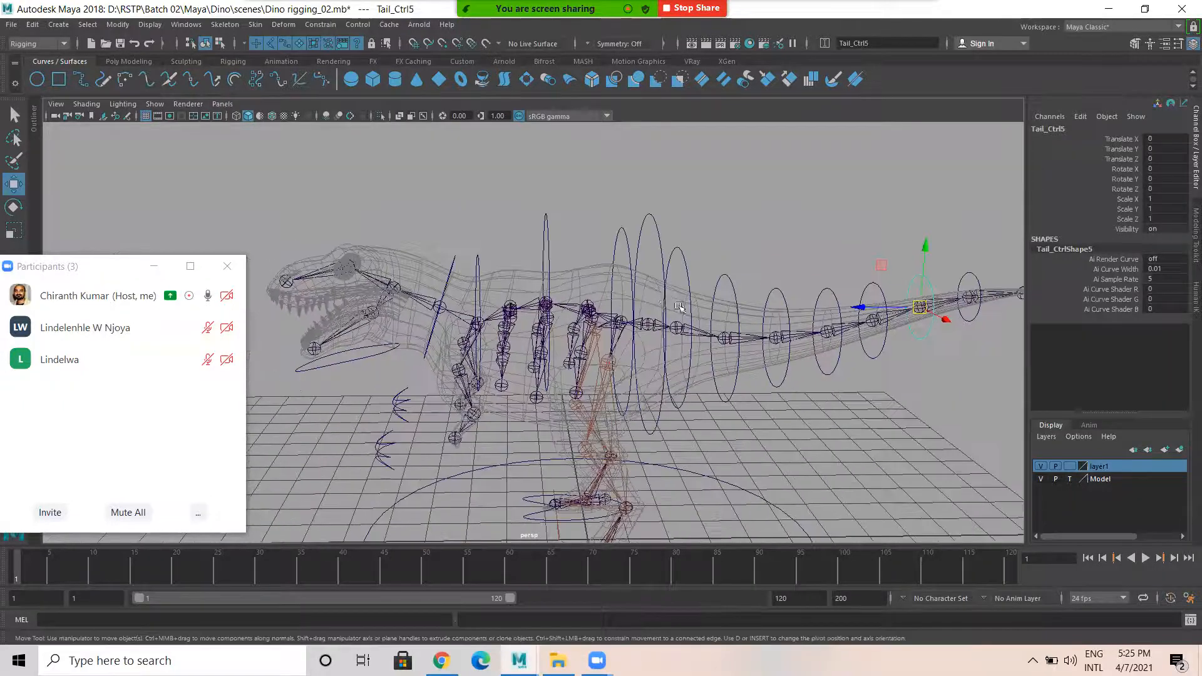
Select the large circle controller at the hips, just in front of the first tail controller
left_click(650, 220)
left_click_drag(785, 289, 759, 269, "alt")
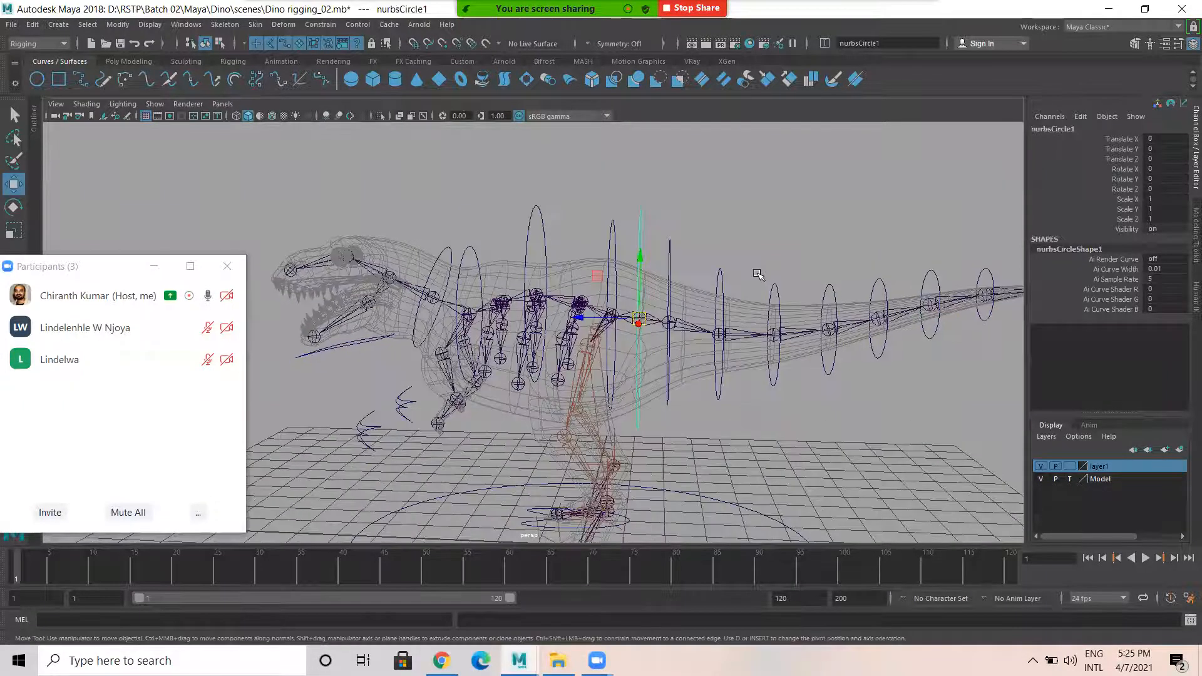
Check the Spine and COG joints at the hips and select the circle around the COG joint
scroll(674, 311, "up", 4)
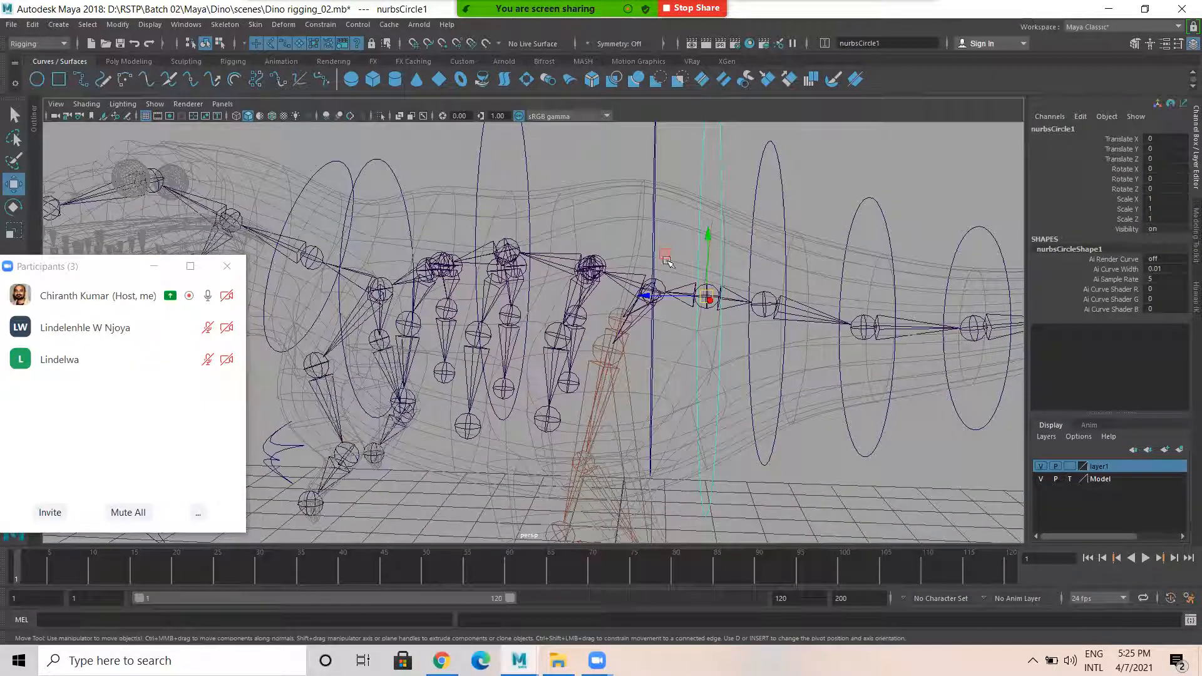
left_click(653, 293)
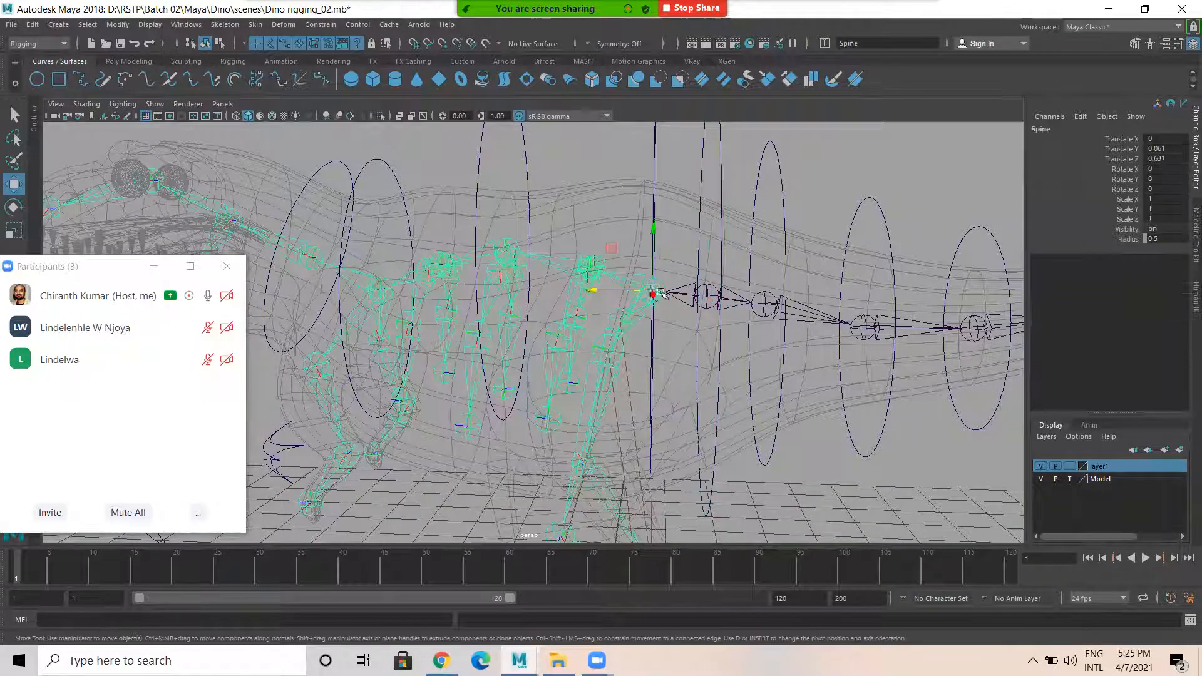
left_click(708, 298)
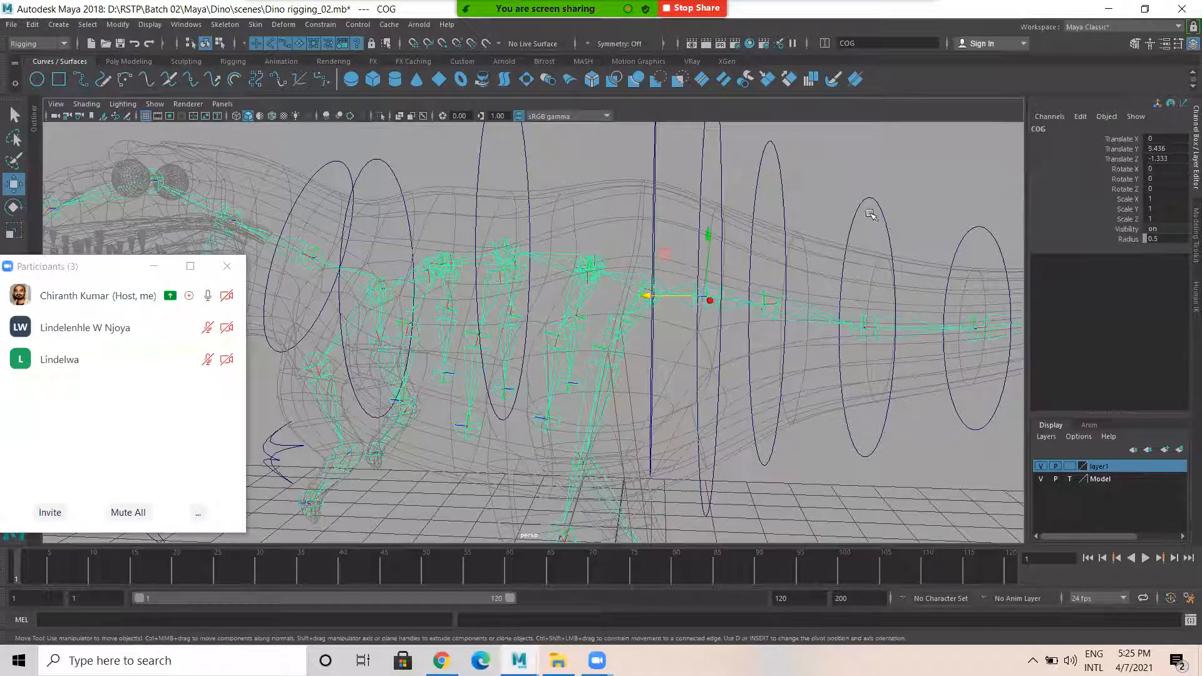
left_click_drag(716, 150, 712, 158)
scroll(718, 194, "down", 1)
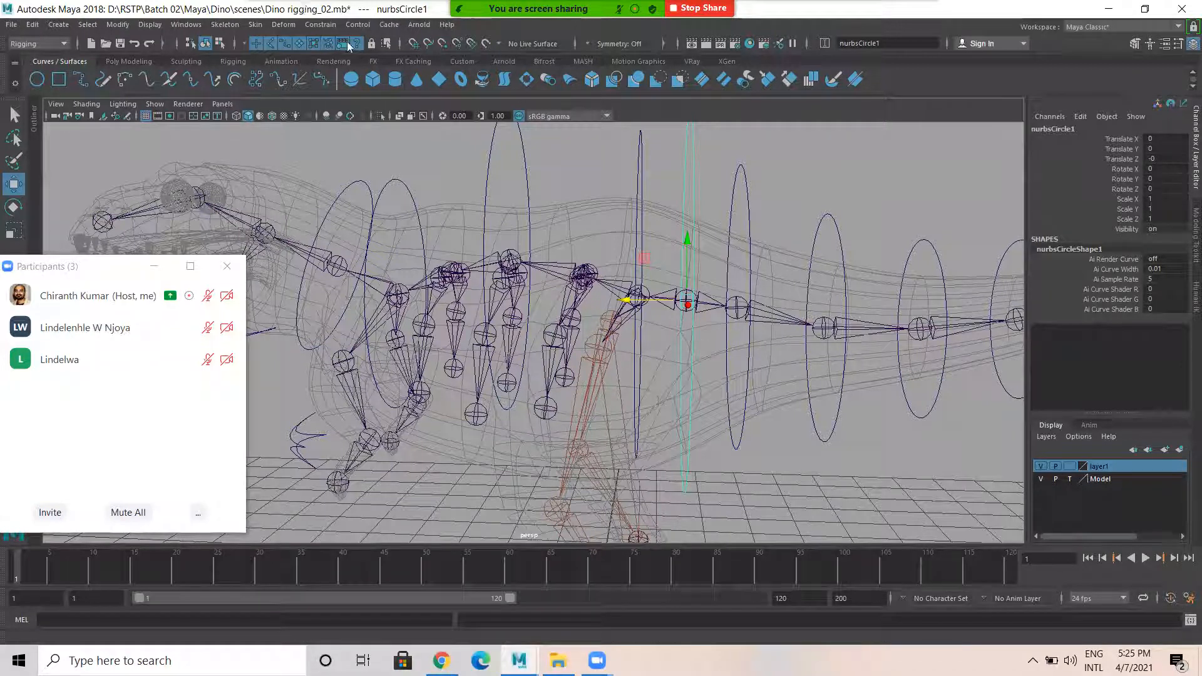
left_click(317, 19)
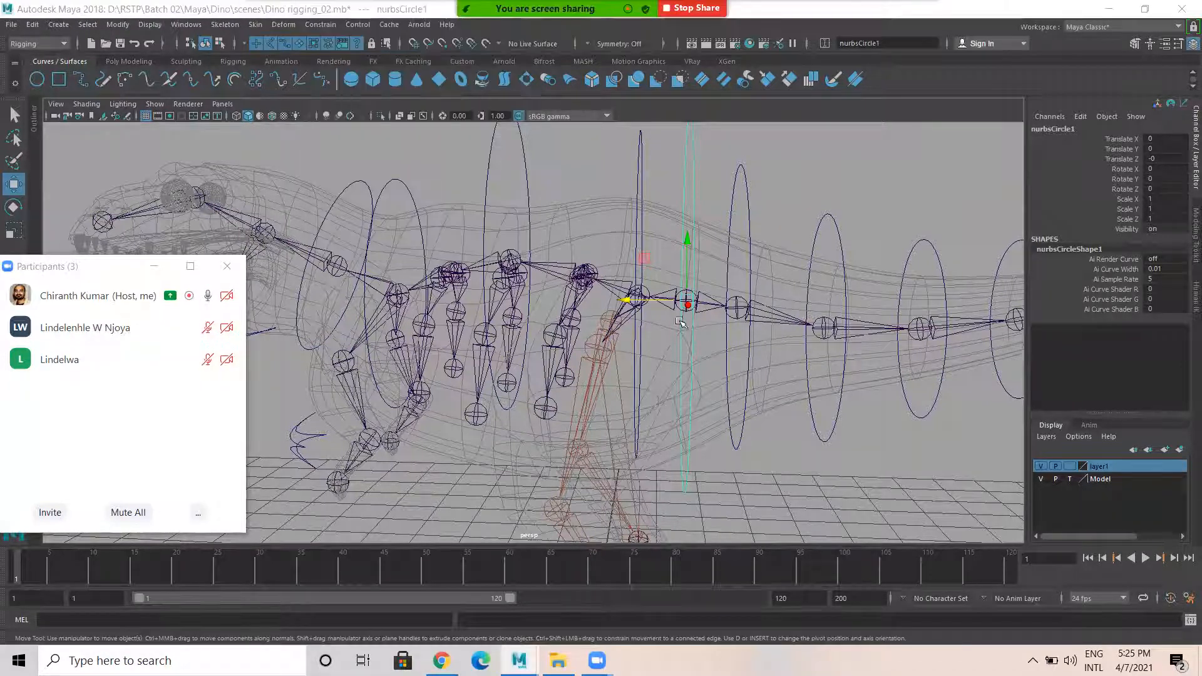
Show the COG circle's control vertices and select its upper and lower points
left_click_drag(701, 250, 745, 179, "alt")
right_click_drag(746, 179, 698, 179)
left_click_drag(645, 210, 688, 197)
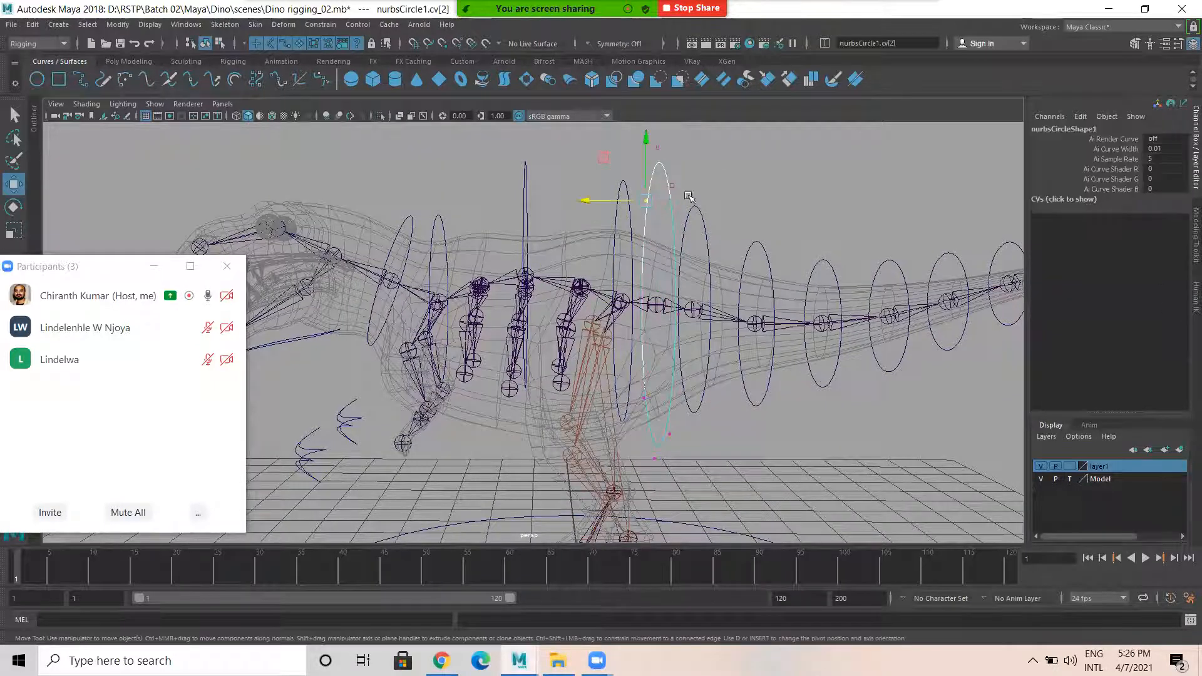
left_click(668, 182)
left_click(669, 432)
key("w")
key("r")
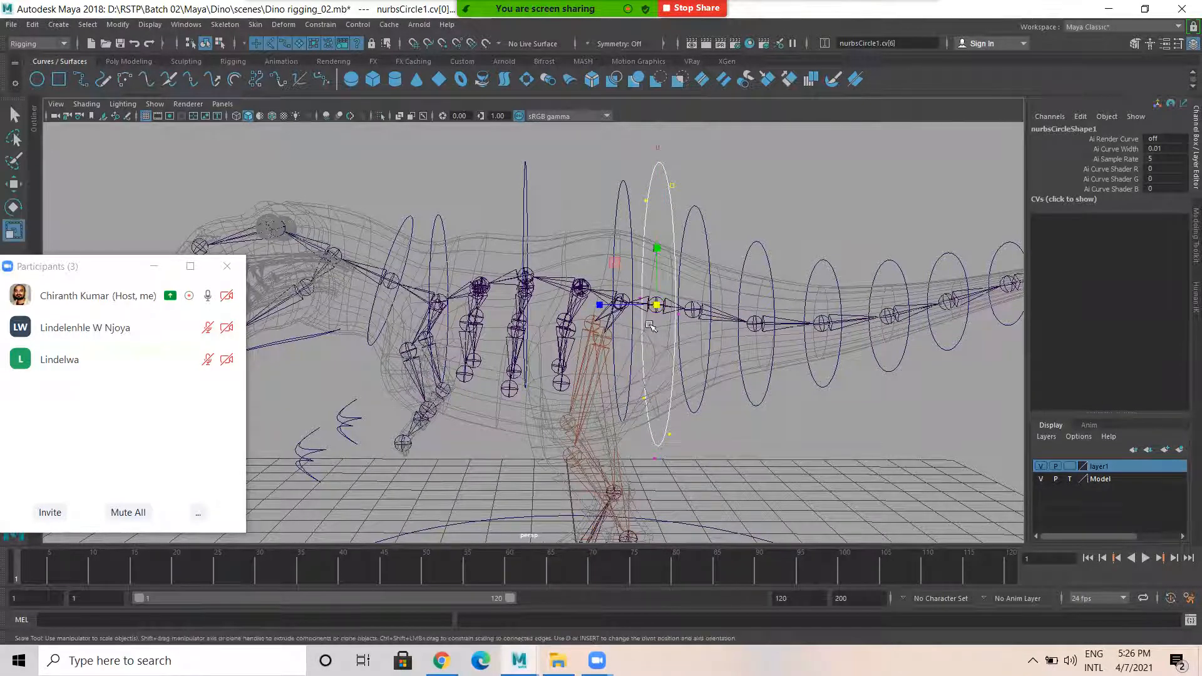
left_click_drag(655, 304, 604, 273)
key("ctrl+z")
key("w")
left_click_drag(660, 305, 561, 301)
key("ctrl+z")
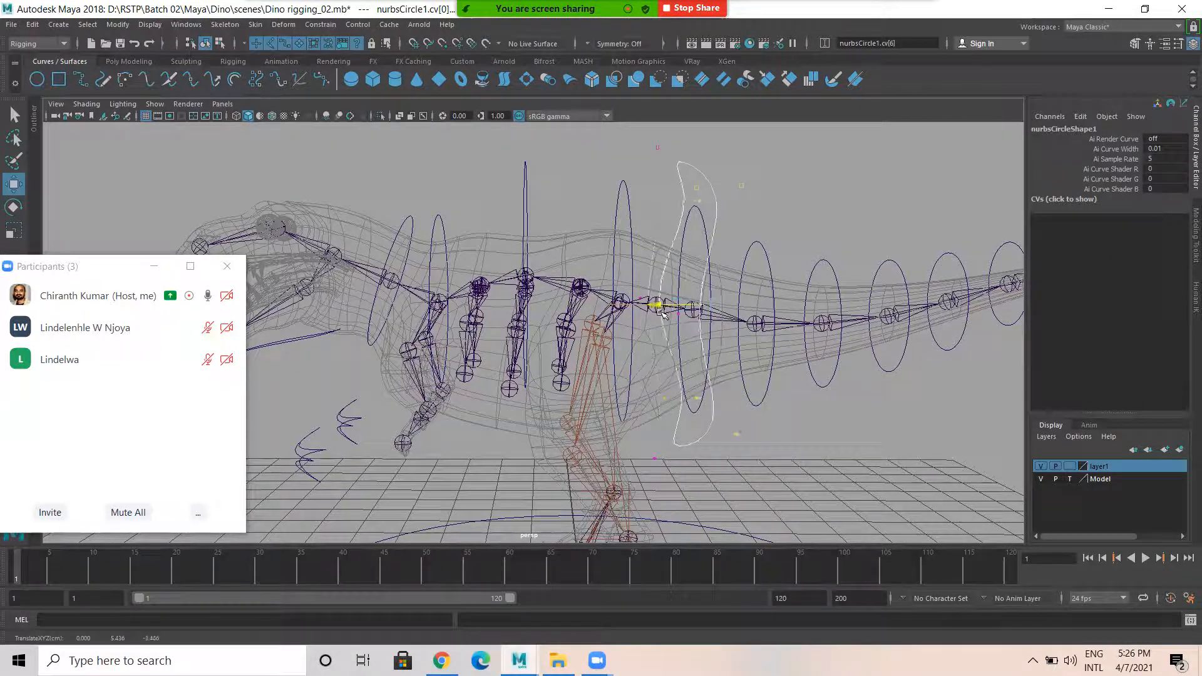
Scale the selected points outward to enlarge the COG circle and return to object selection
key("r")
left_click_drag(657, 305, 748, 236)
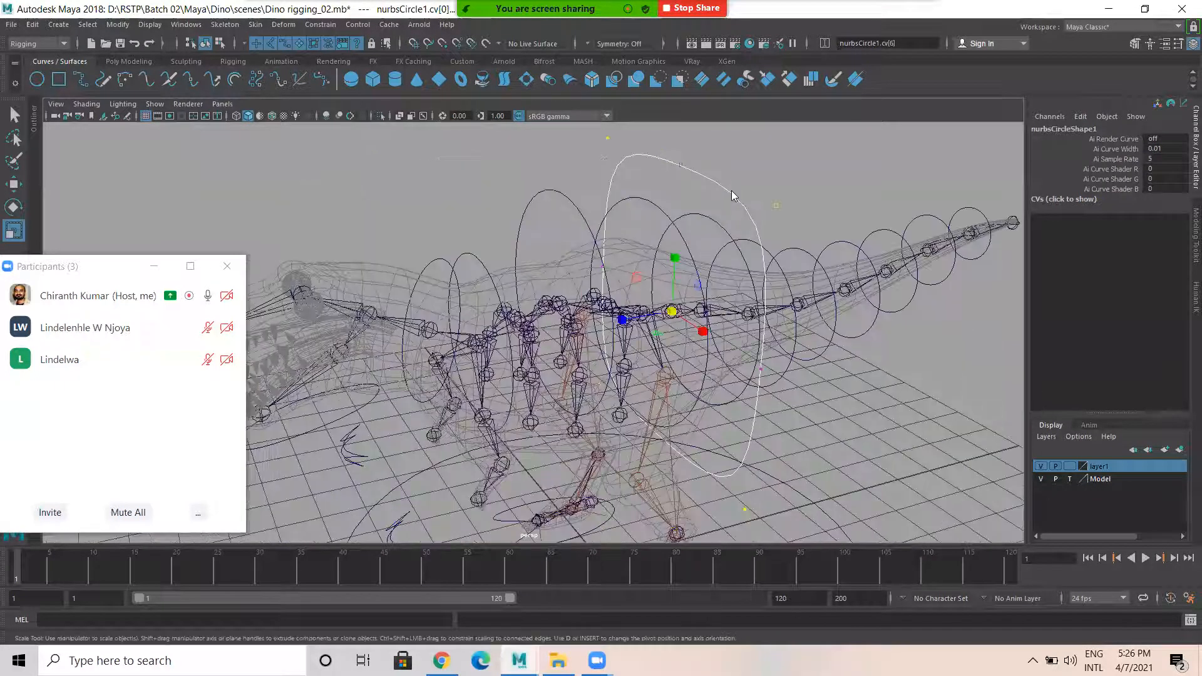
left_click(737, 204)
left_click(742, 195)
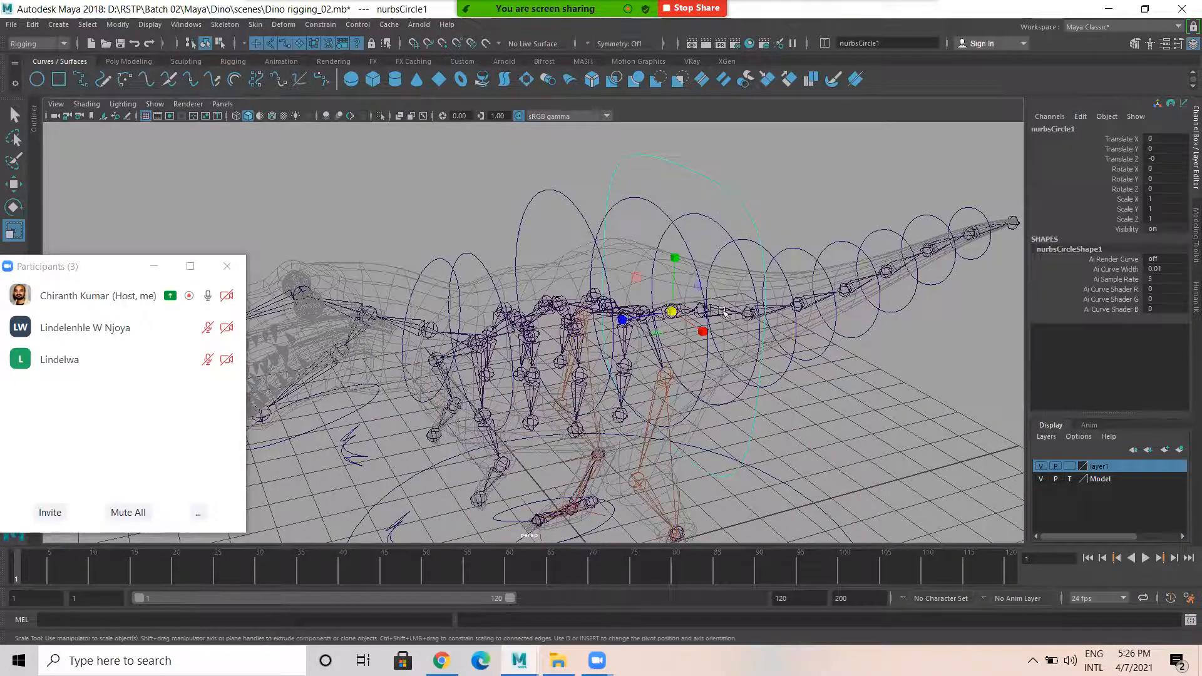
Rename the enlarged COG circle as COG_CTRL and deselect it
key("w")
left_click_drag(711, 388, 814, 383, "alt")
left_click(1090, 129)
type("CCG ")
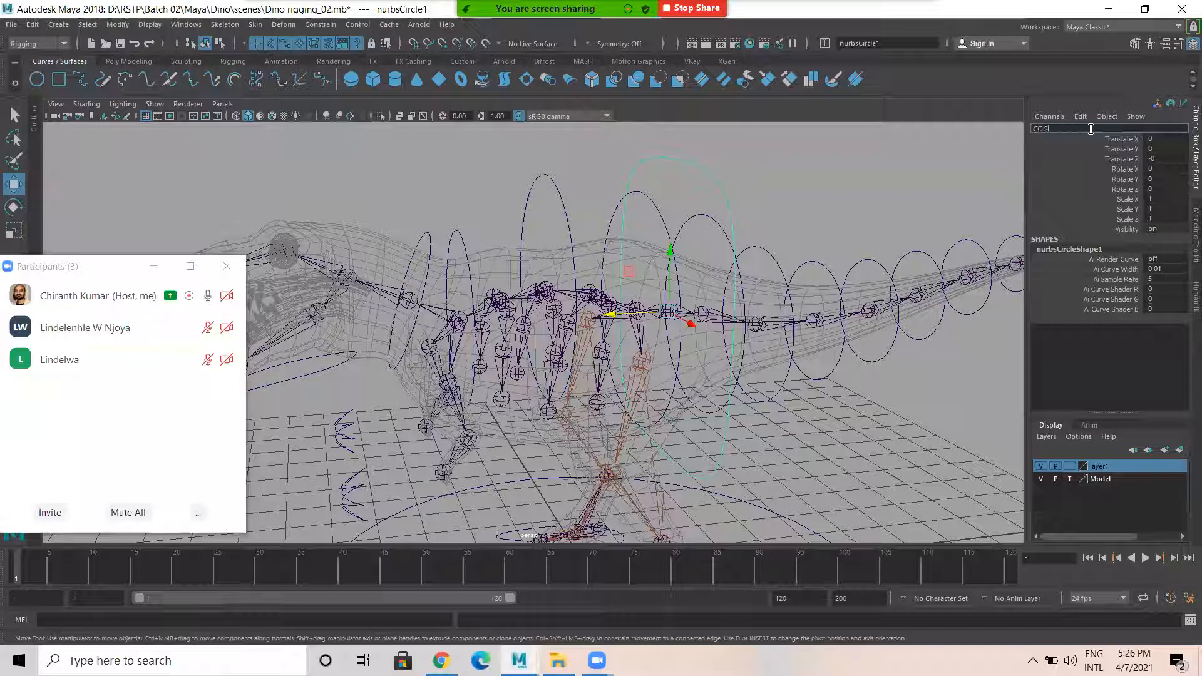
type("CTRL")
key("Return")
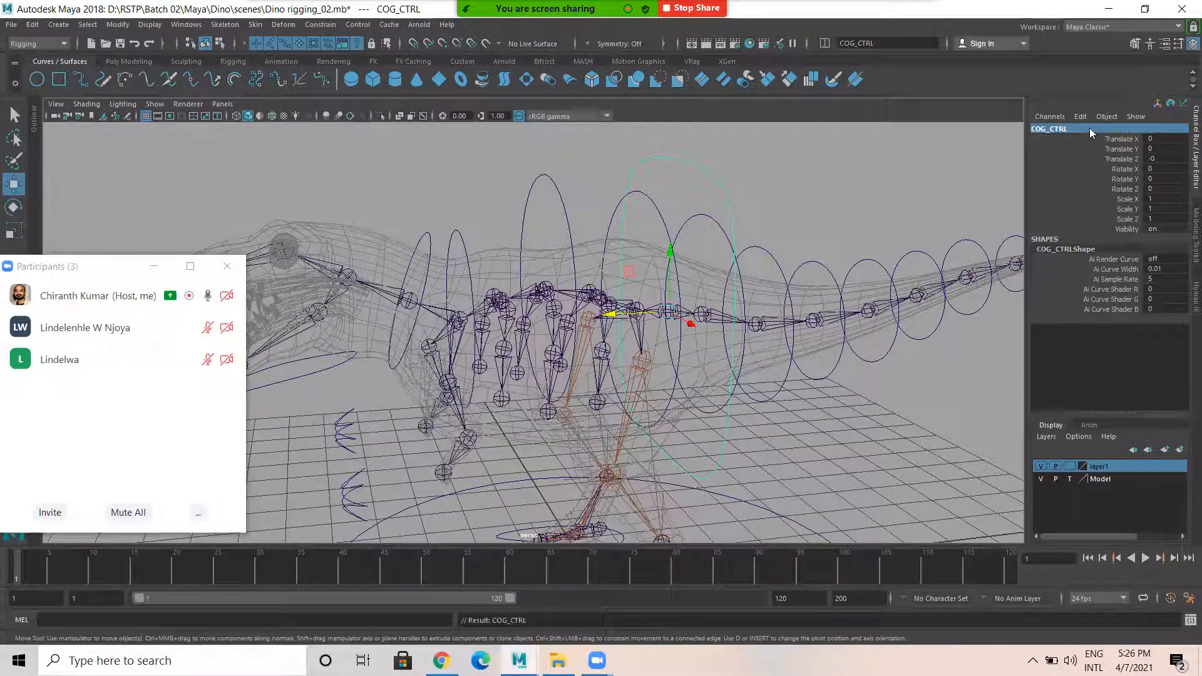
left_click(838, 181)
Select the three circles along the spine between hips and neck base and rename them Spine6
mouse_move(745, 188)
left_mouse_down("alt")
mouse_move(676, 200)
mouse_move(736, 180)
left_mouse_up("alt")
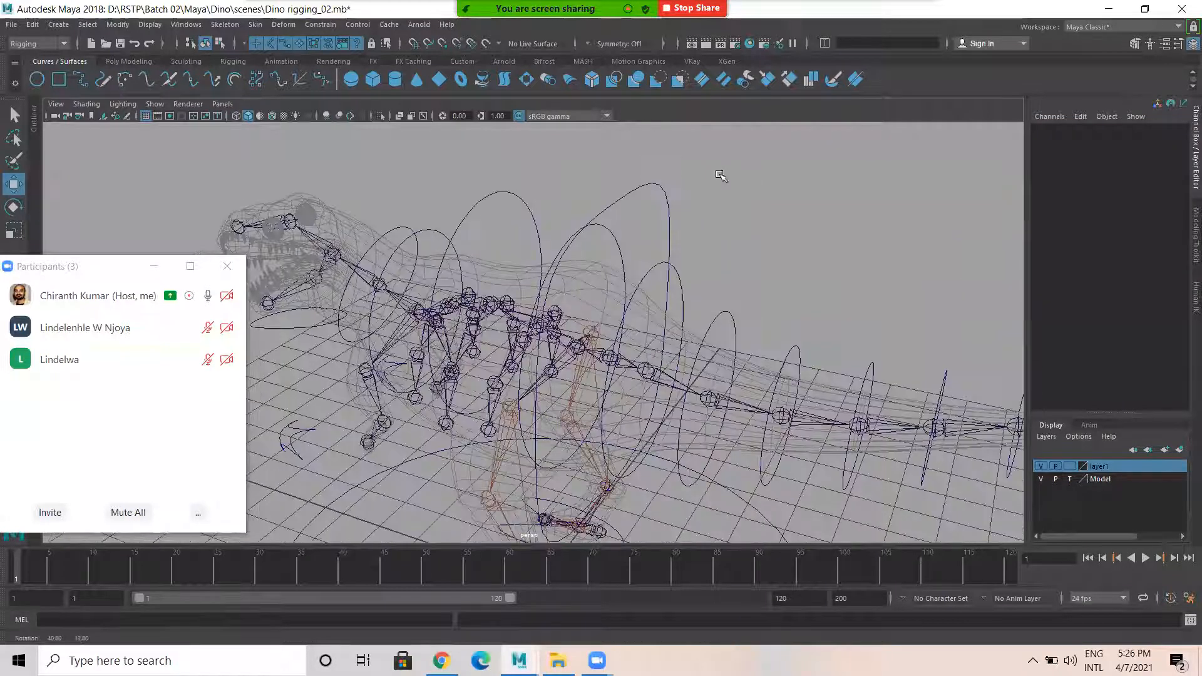
left_click(653, 191)
mouse_move(656, 209)
left_mouse_down("alt")
mouse_move(595, 212)
mouse_move(644, 228)
left_mouse_up("alt")
scroll(647, 230, "up", 1)
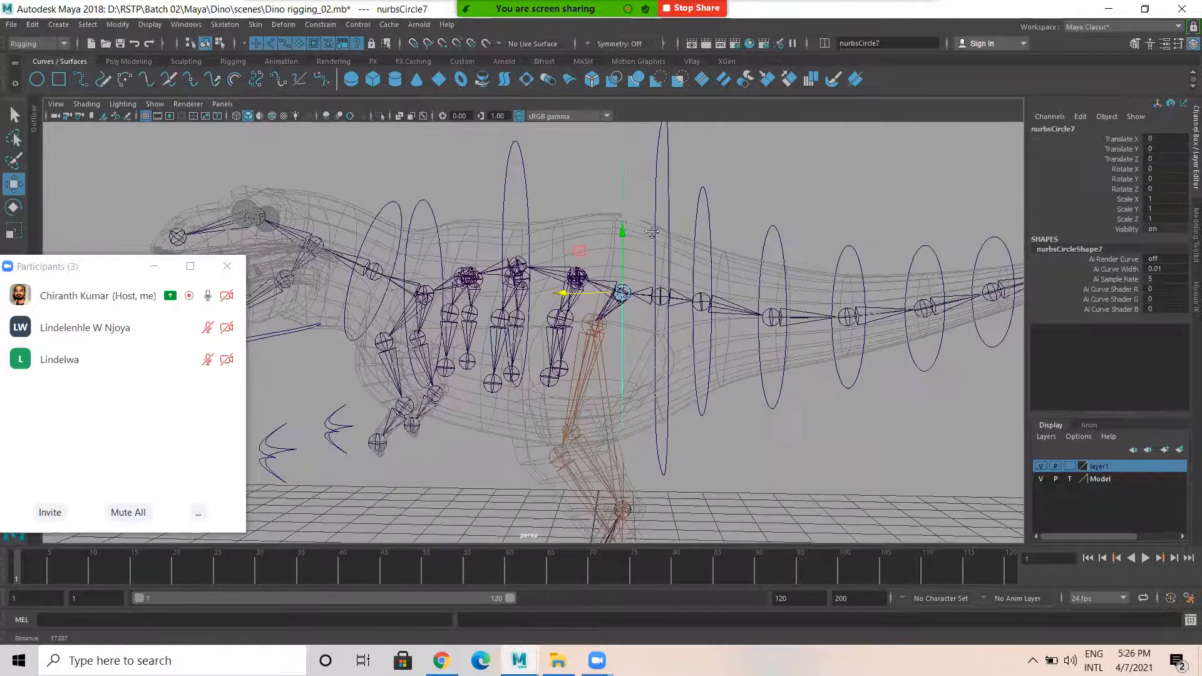
middle_click_drag(628, 221, 647, 229, "alt")
left_click(568, 192)
left_click(474, 225)
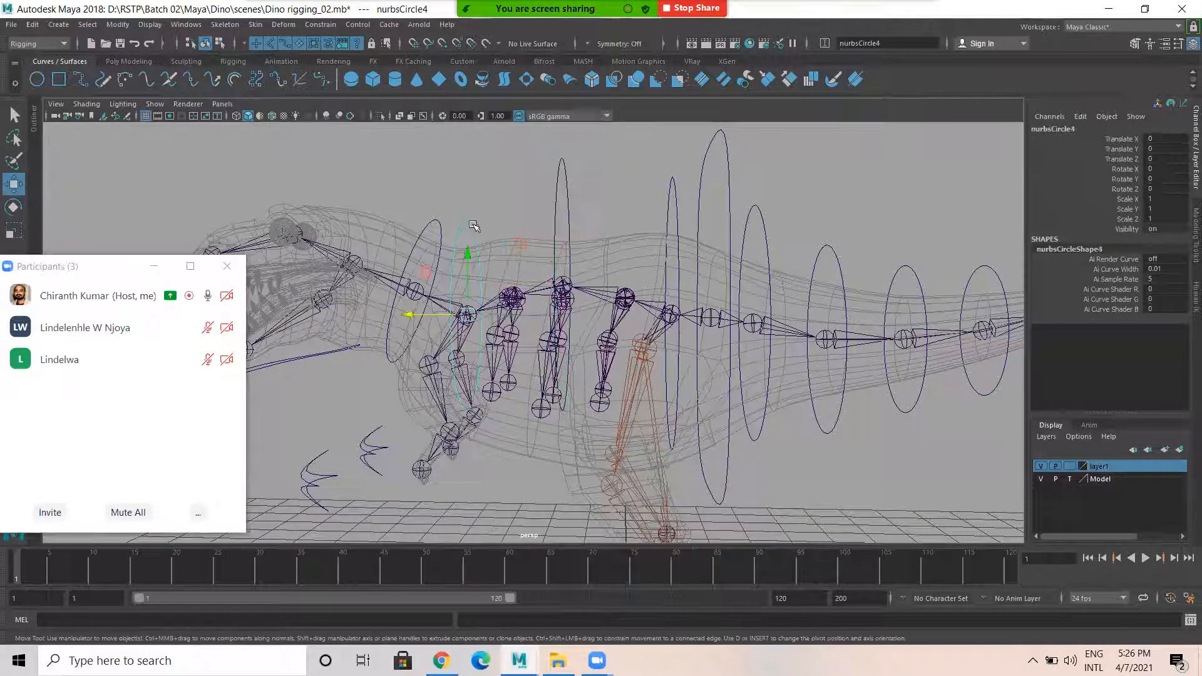
left_click(676, 190)
left_click(567, 184, "shift")
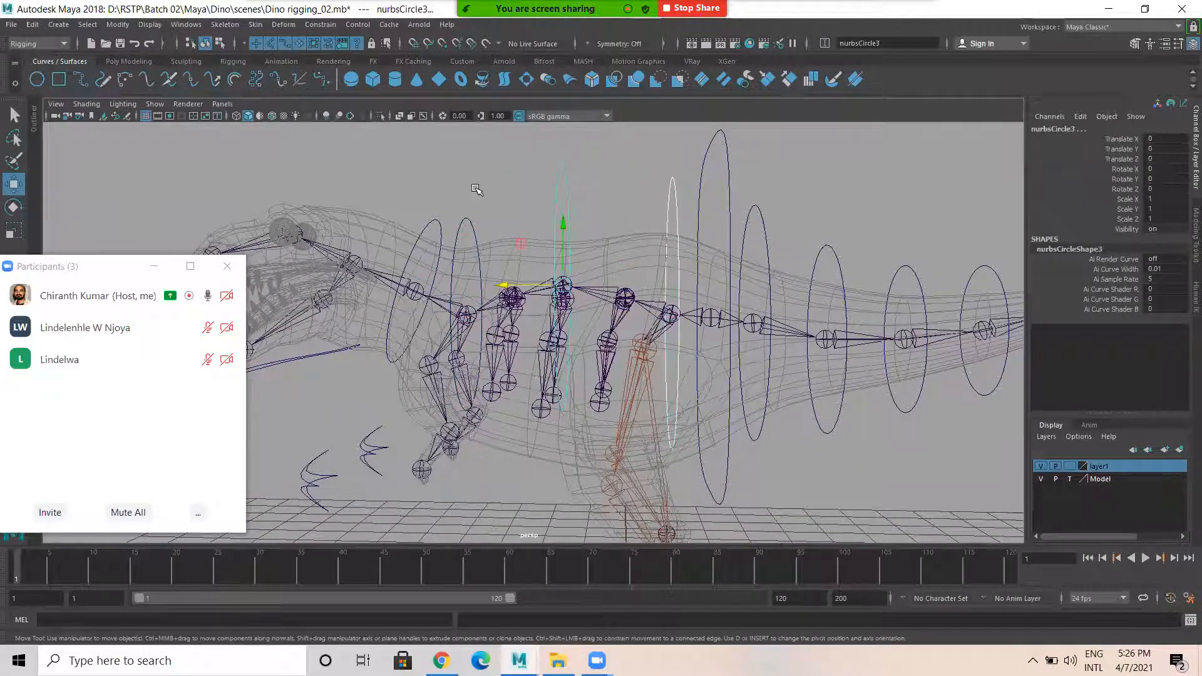
left_click(466, 222, "shift")
left_click(883, 42)
type("Spine6")
key("Return")
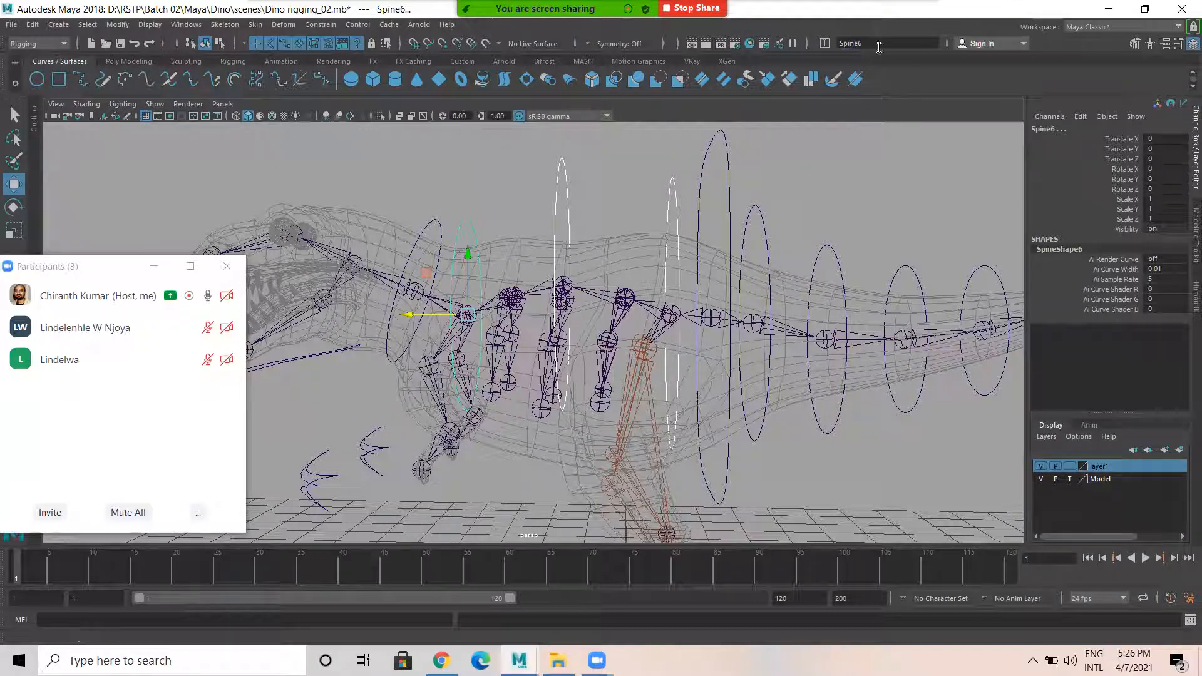
Rename the three selected spine circles as Spine_Ctrl1
left_click(882, 42)
type("S")
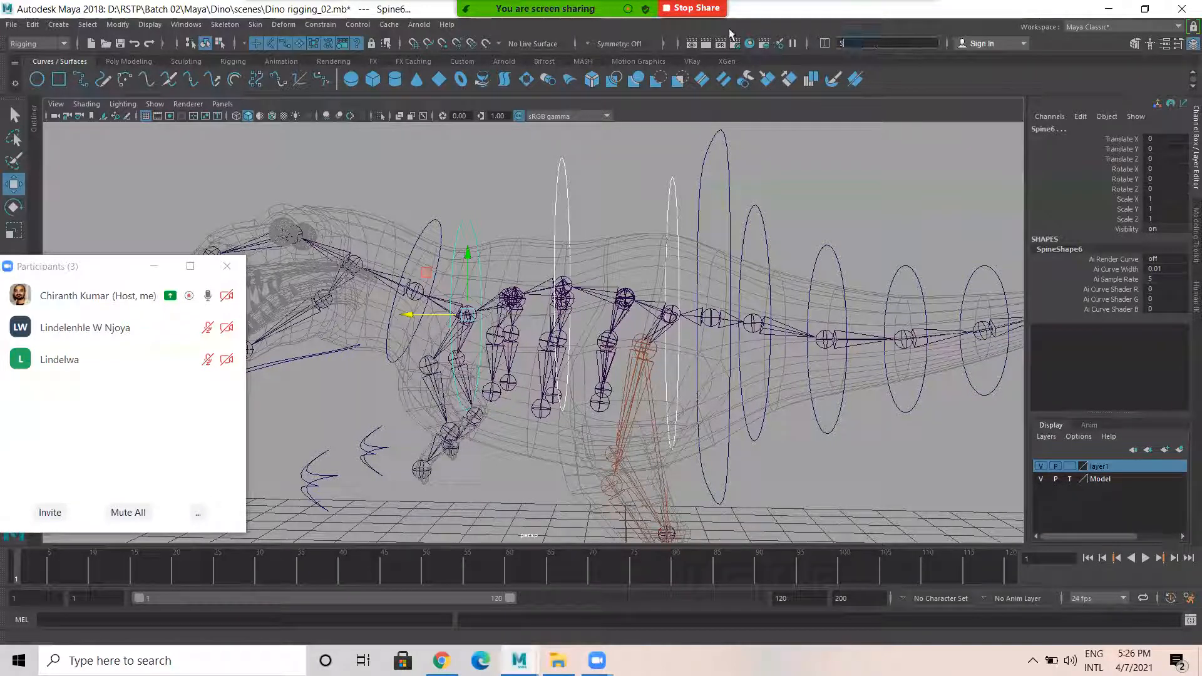
type("pine_Ctrl")
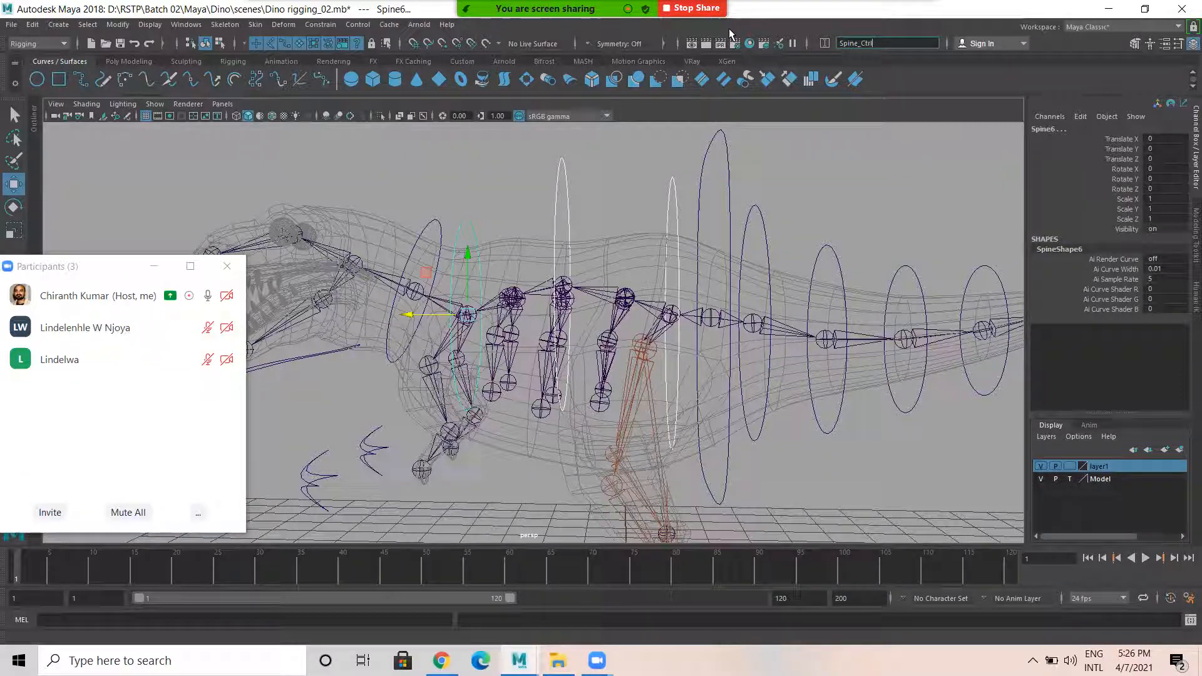
type("1")
key("Return")
Select the three spine circles together and one by one to check their names
left_click(620, 158)
left_click(669, 194)
left_click(567, 189, "shift")
left_click(463, 224, "shift")
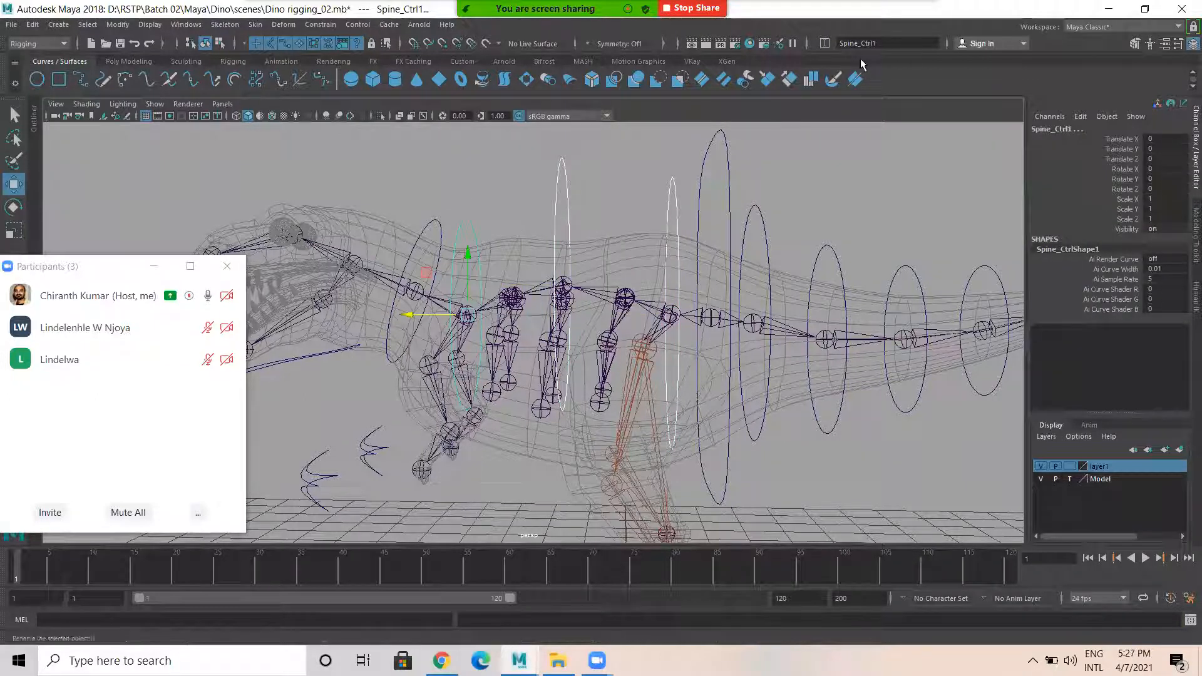
left_click(554, 174)
left_click(676, 202)
left_click(567, 190)
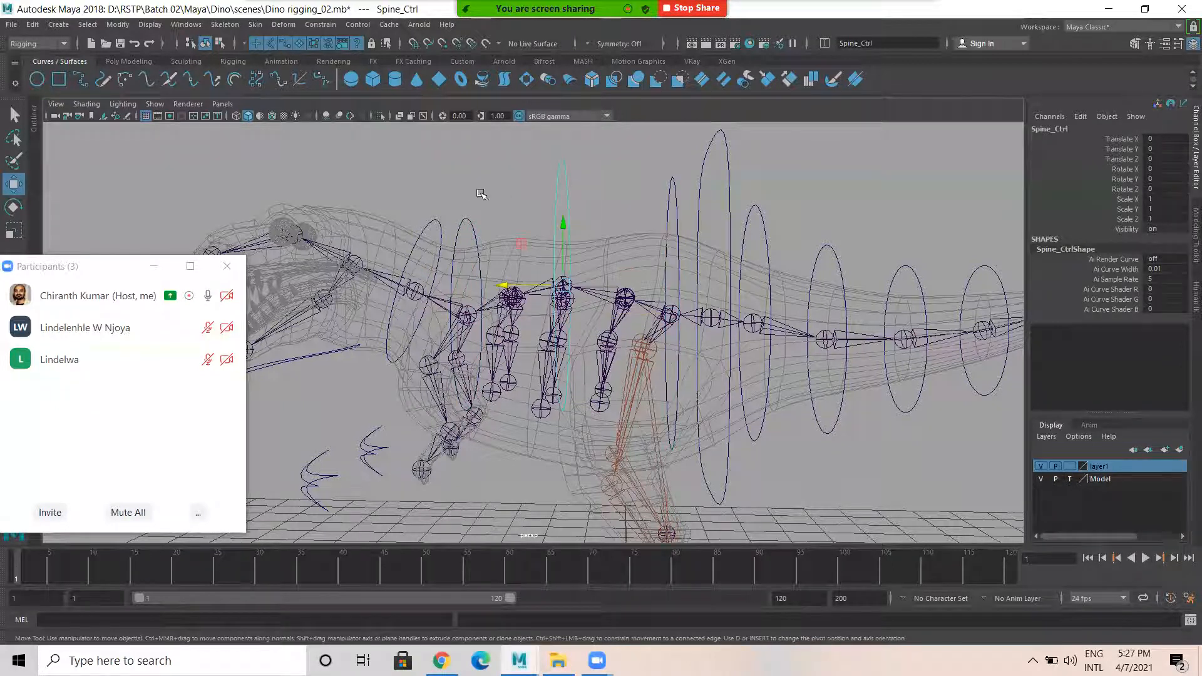
left_click(462, 223)
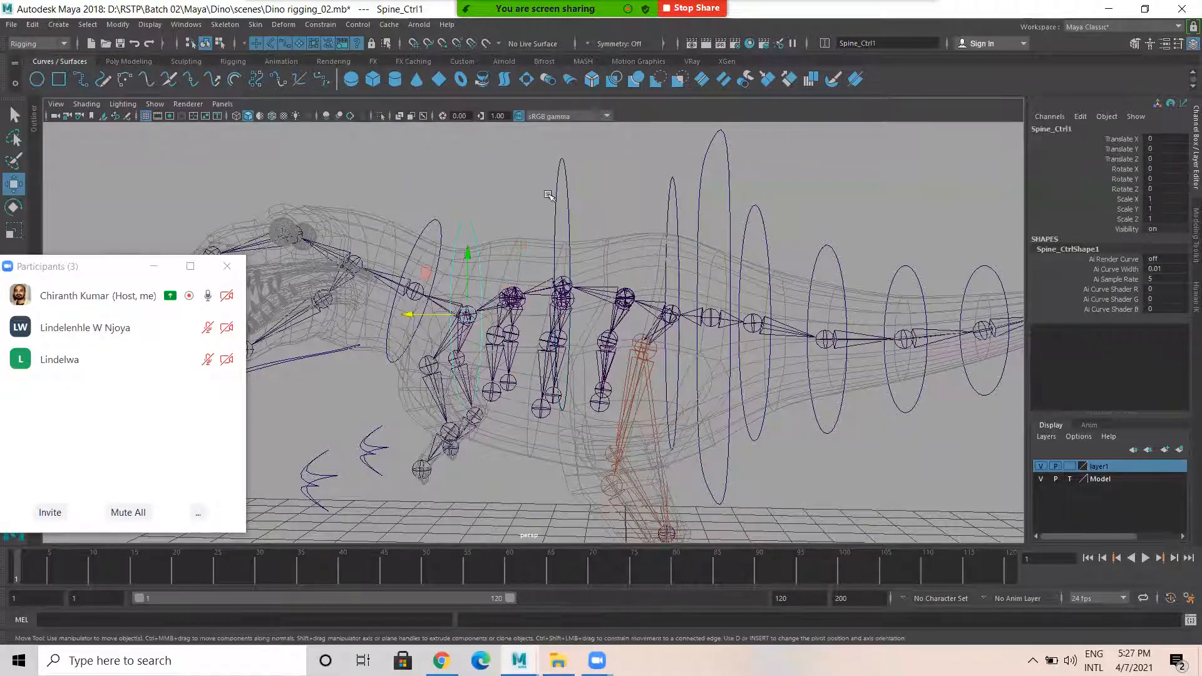
left_click(674, 193)
Undo the recent selections and the renaming of the three spine circles
key("ctrl+z")
key("ctrl+z")
key("shift+z")
key("ctrl+z")
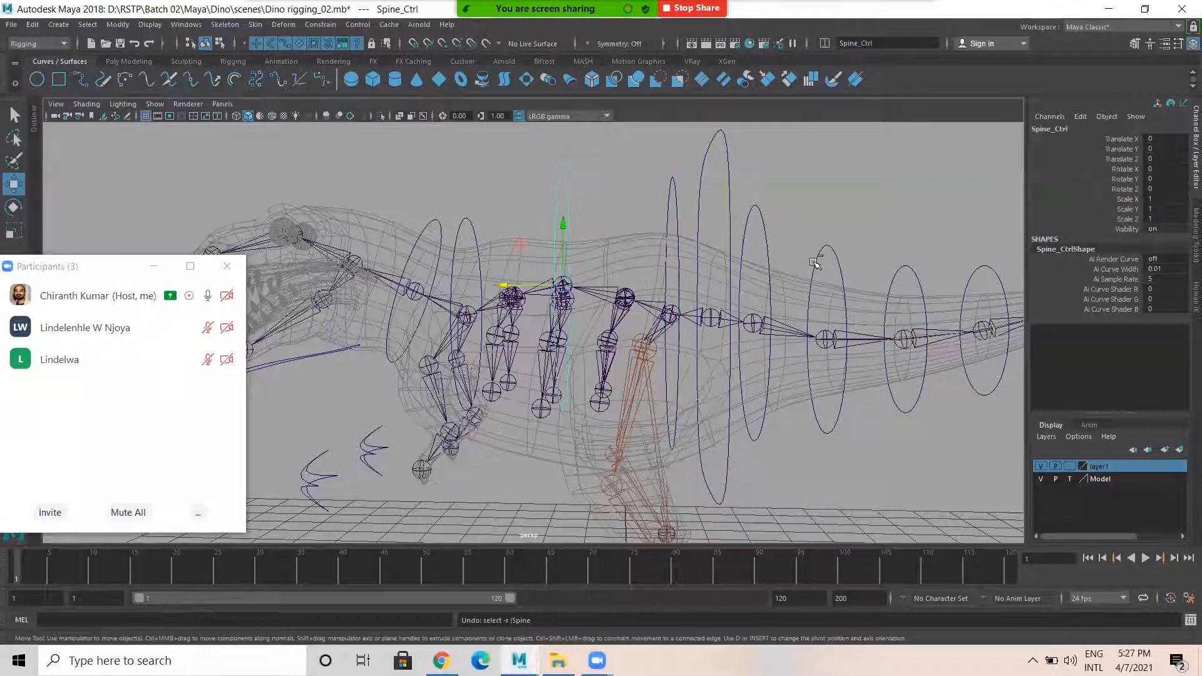
key("ctrl+z")
key("ctrl+z")
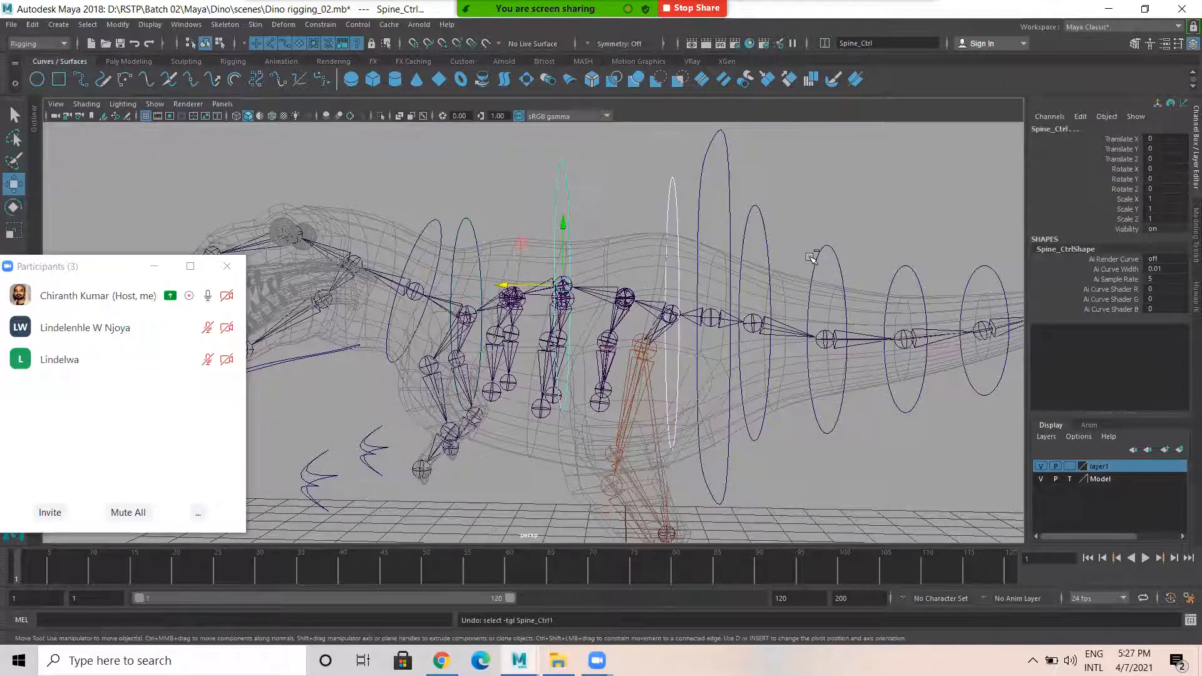
key("ctrl+z")
key("ctrl+z")
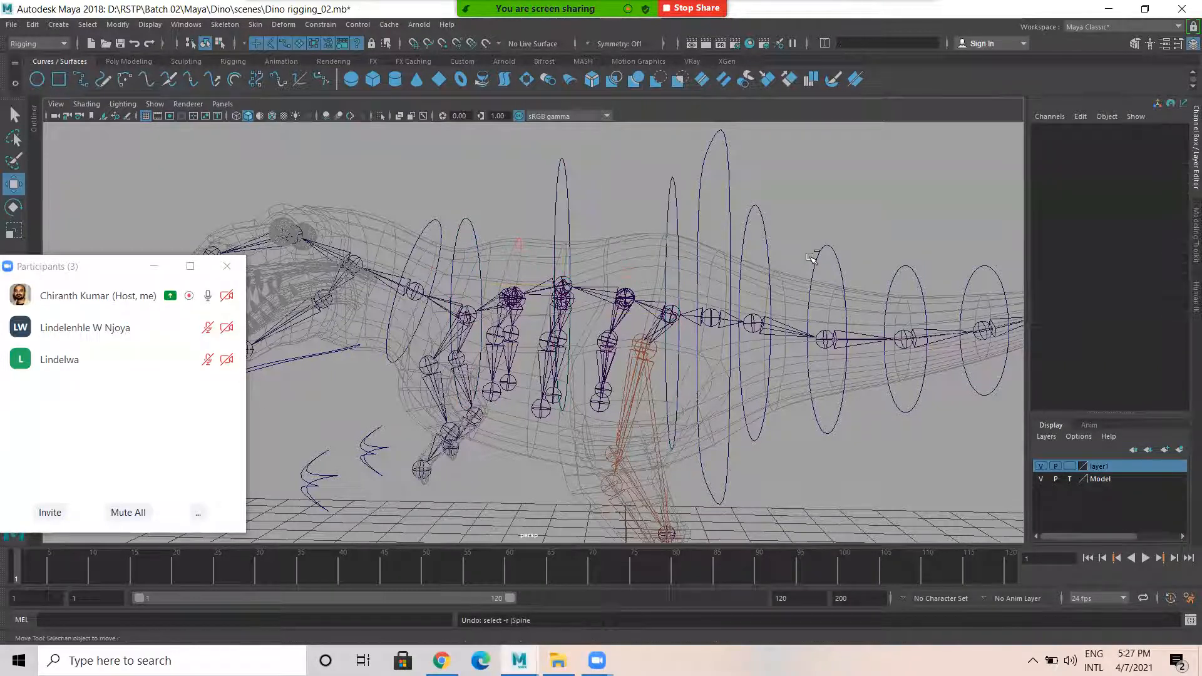
left_click(682, 207)
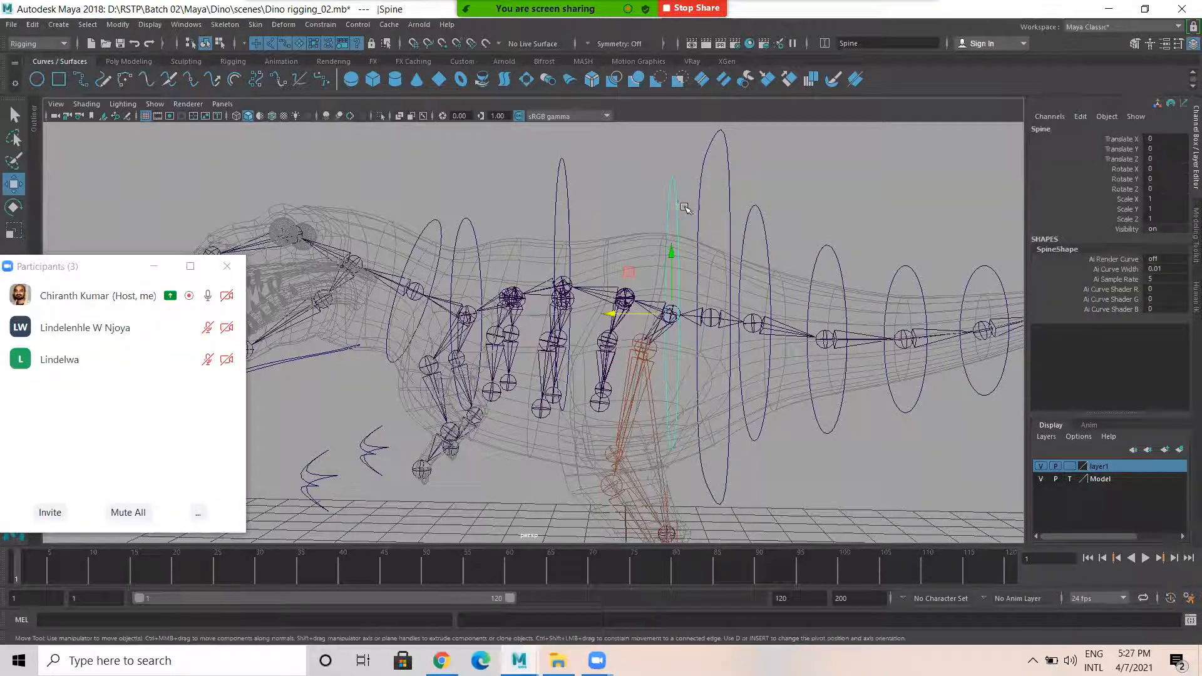
key("ctrl+z")
key("ctrl+z")
key("ctrl+z")
key("ctrl+z")
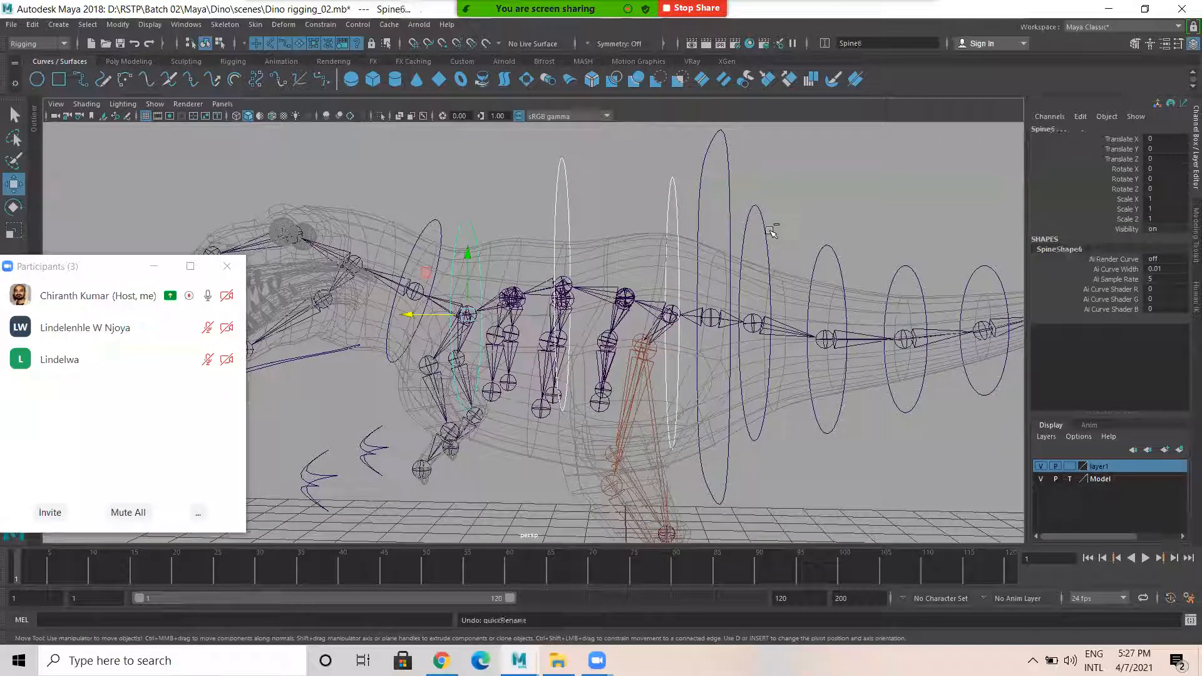
Rename the three spine circles as Spine_Ctrl2
left_click_drag(670, 188, 692, 214)
left_click(467, 228)
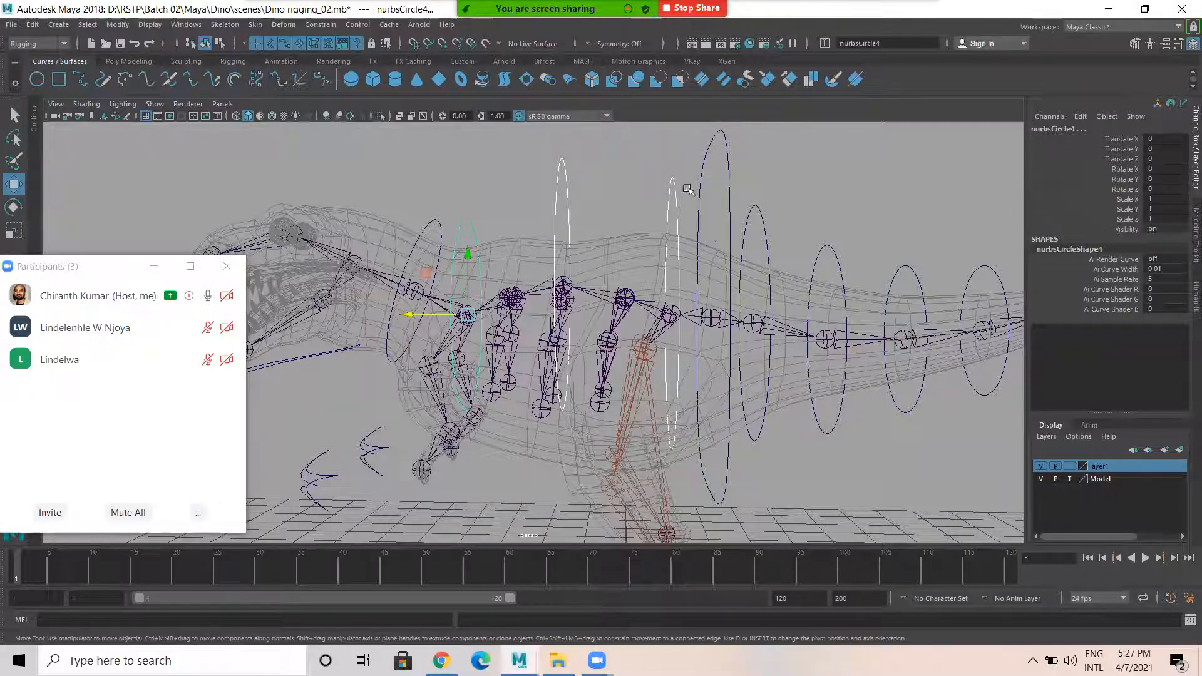
left_click_drag(891, 43, 740, 59)
type("Spine_Ctrl2")
key("Return")
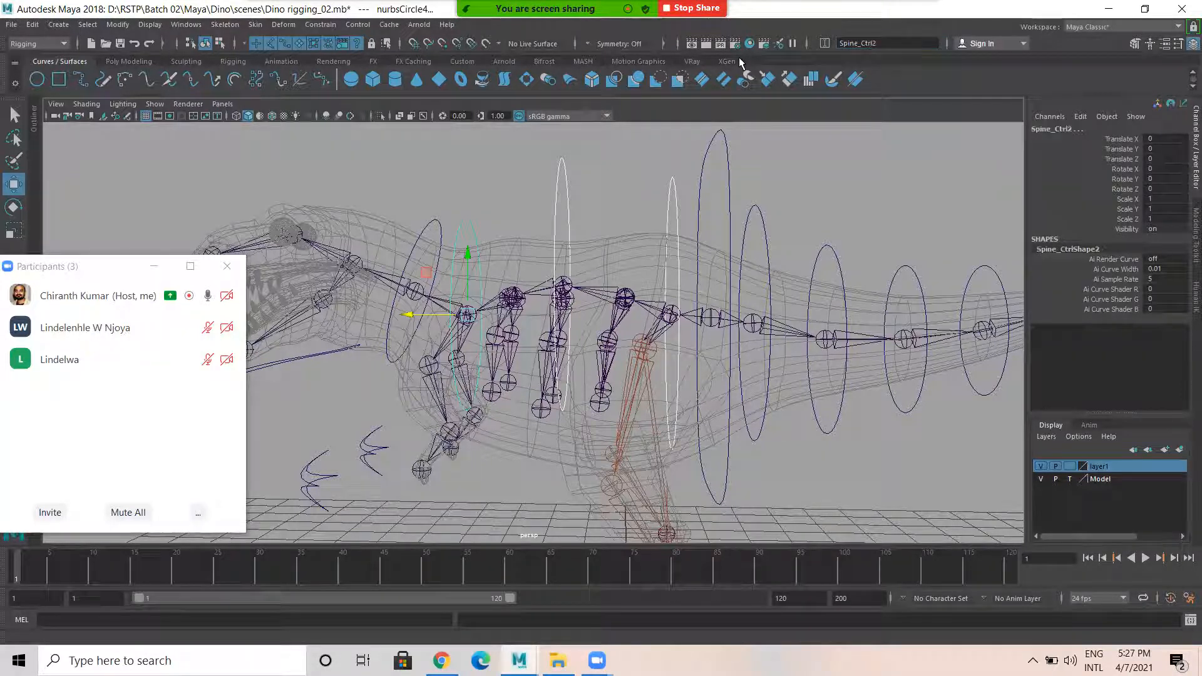
Rename the tilted circle around the neck joint as Neck_Ctrl
left_click(442, 234)
middle_click_drag(571, 215, 703, 211, "alt")
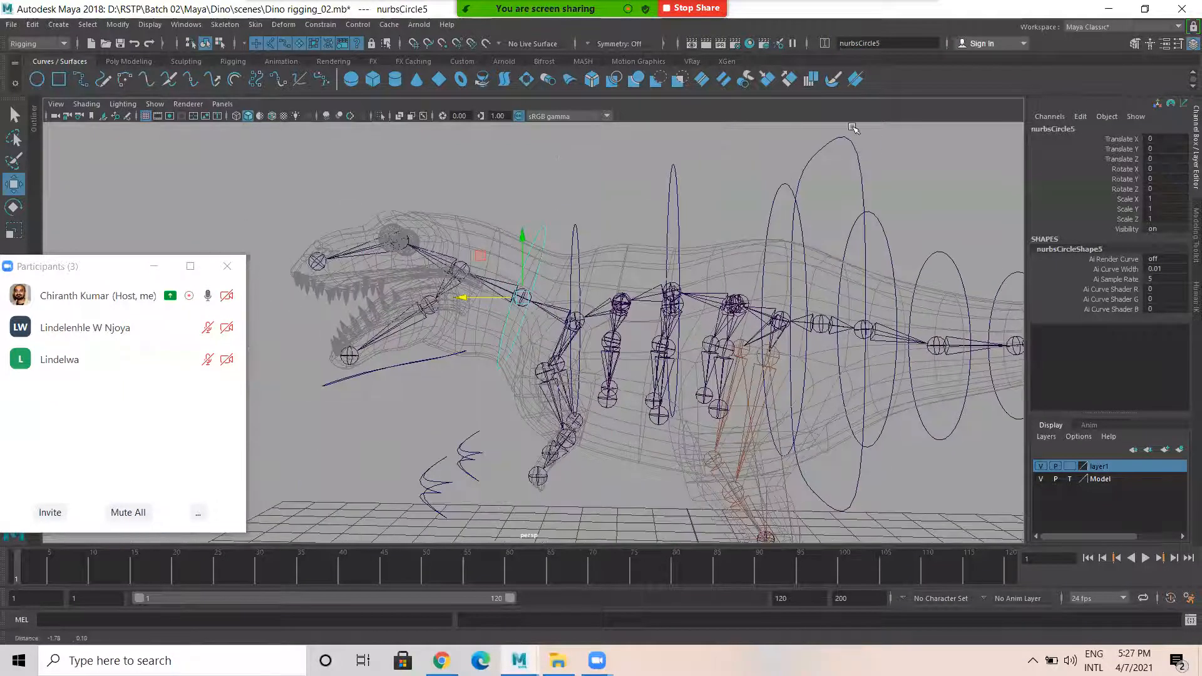
left_click(884, 44)
type("Neck_Ctrl")
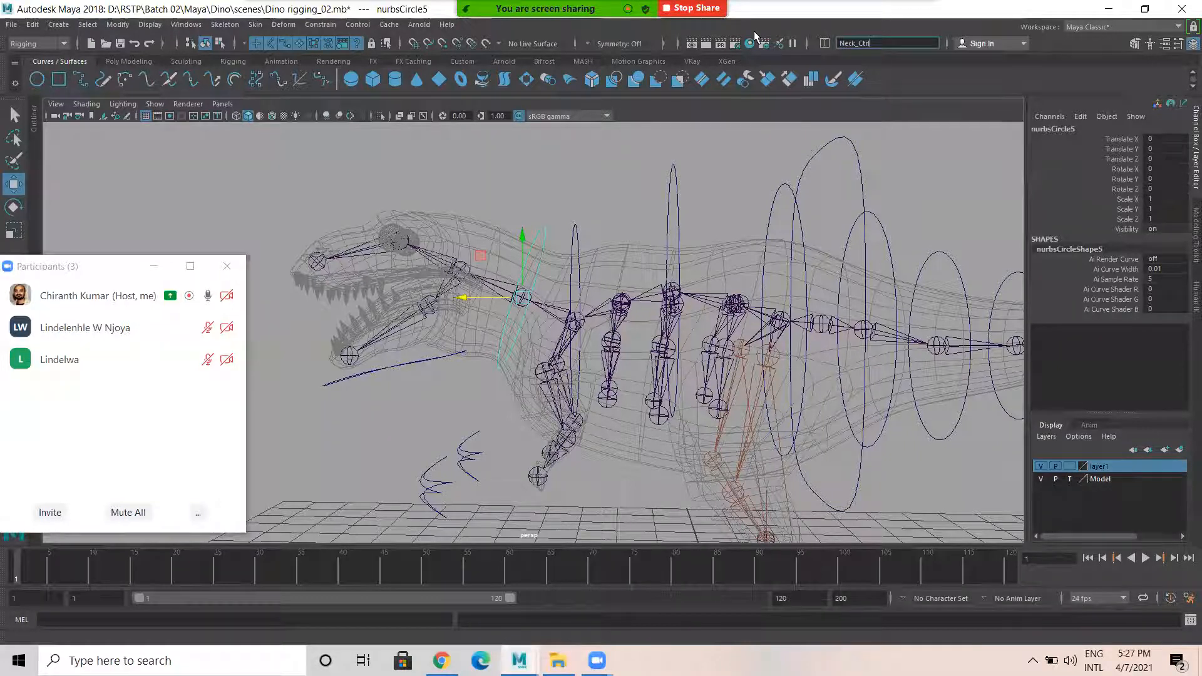
key("Return")
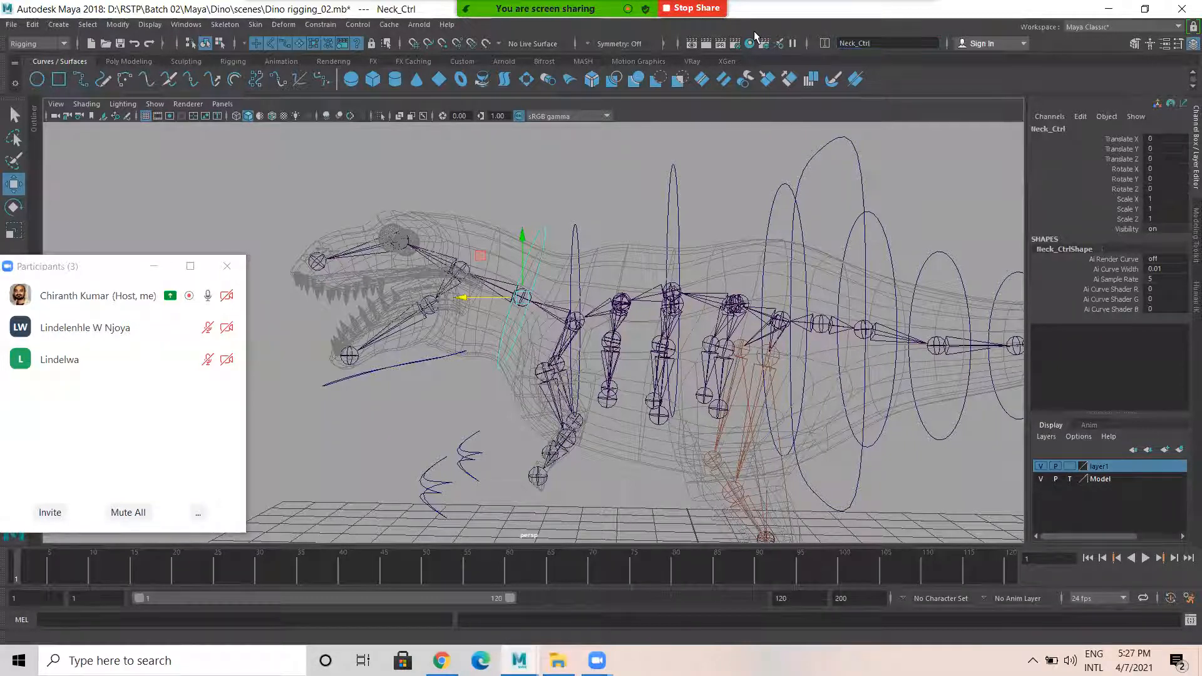
Try to rename the circle below the jaw as "Jaw Ctrl"
left_click(464, 349)
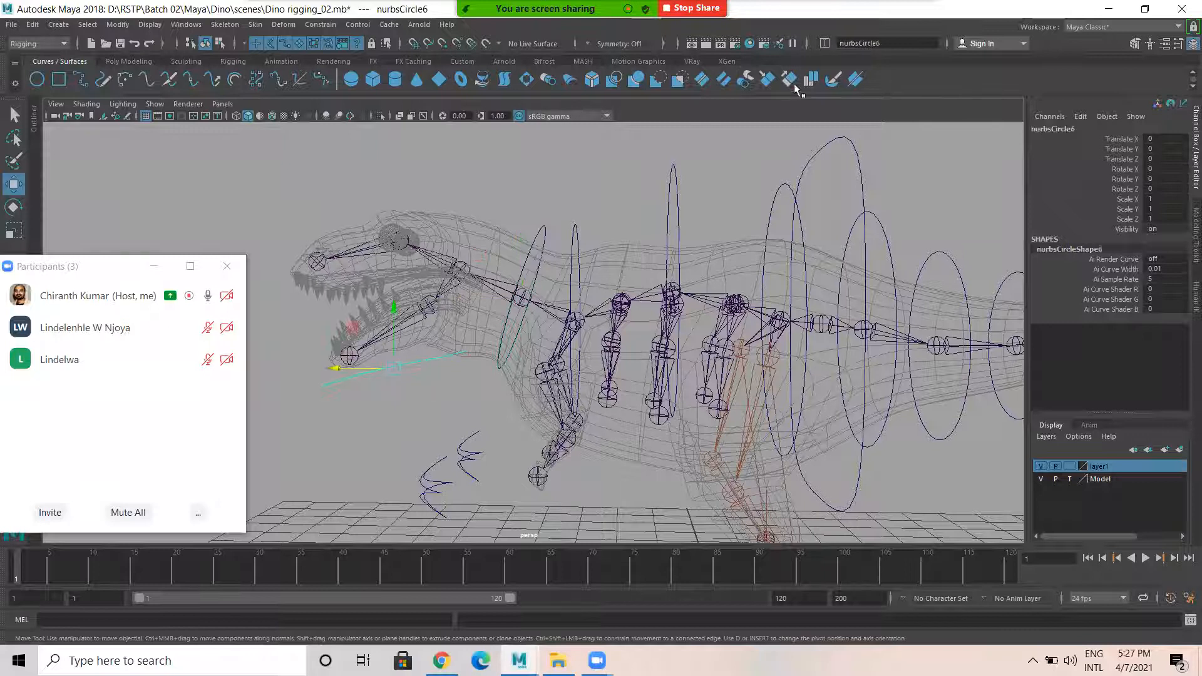
type("Jaw_Ctrl")
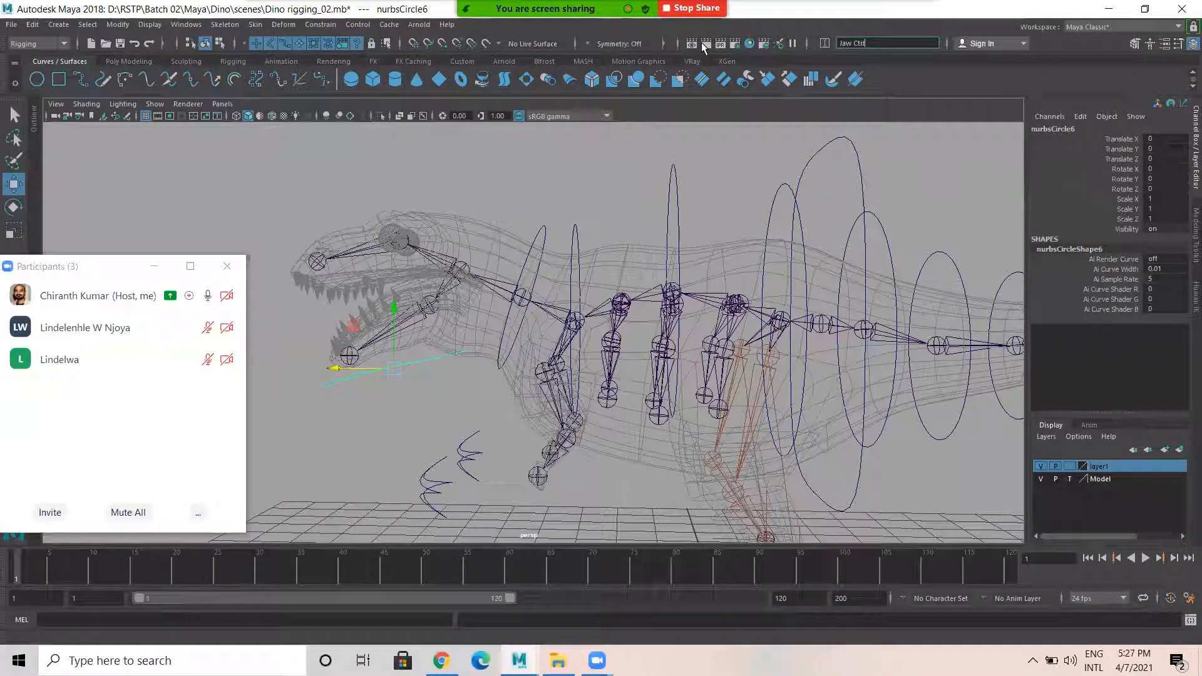
key("Return")
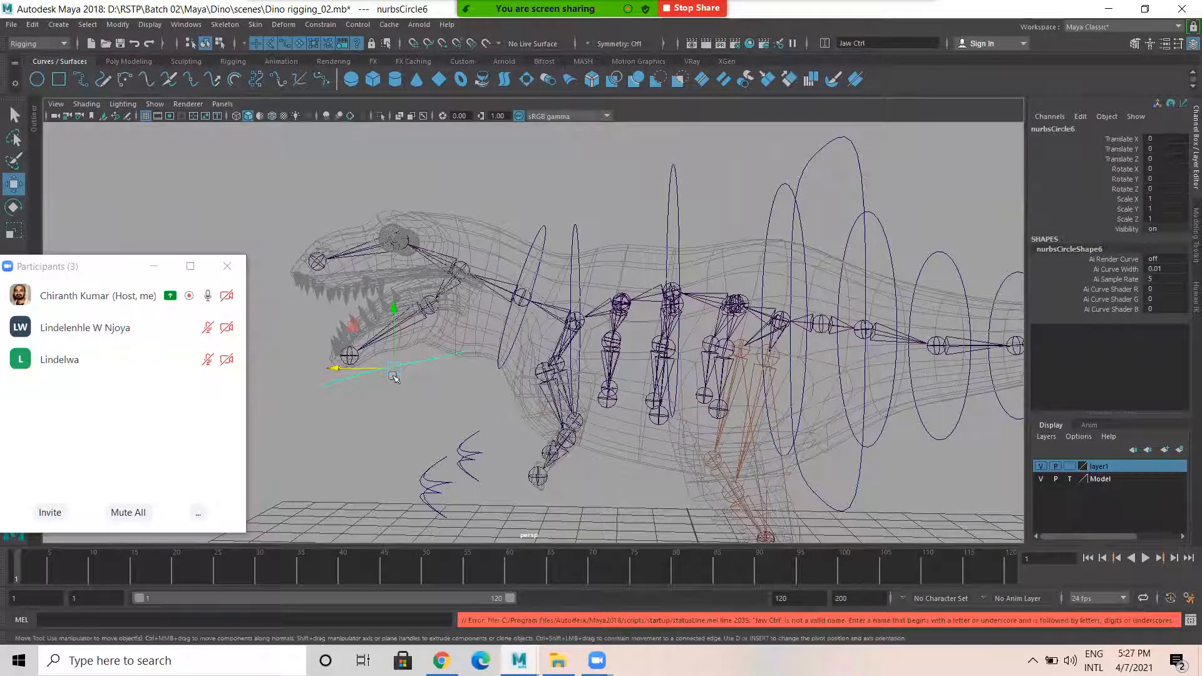
Rename the circle below the jaw as Jaw_Ctrl
left_click(385, 404)
left_click(412, 364)
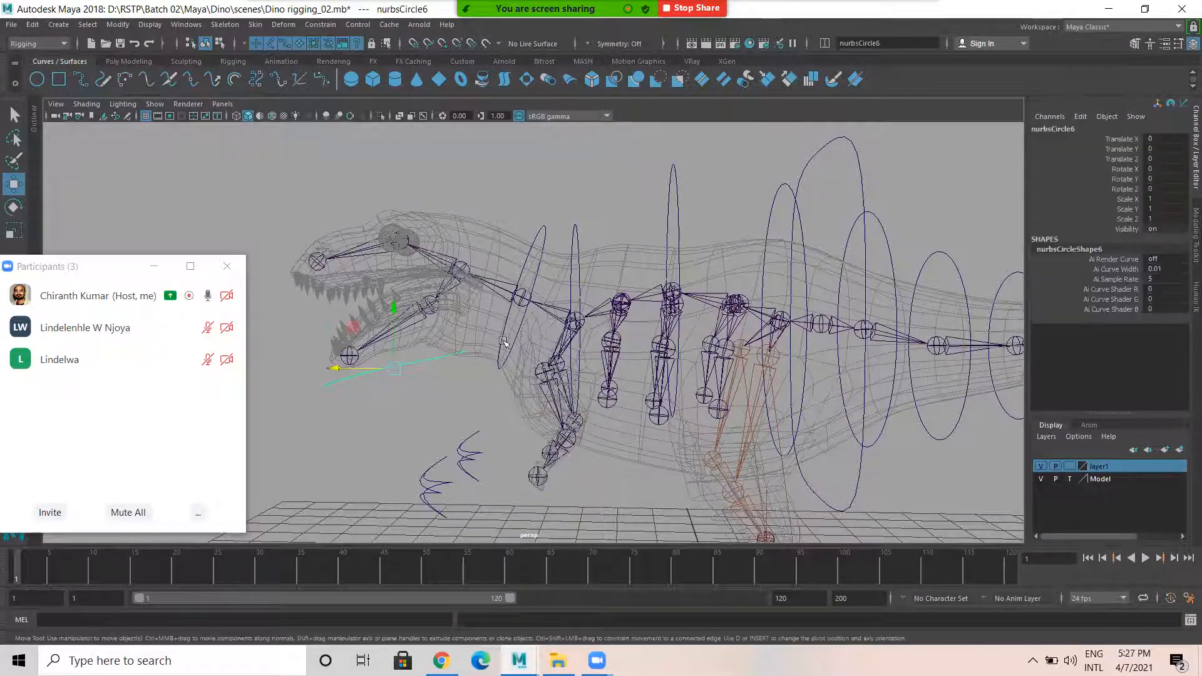
left_click(420, 394)
left_click_drag(416, 358, 426, 380)
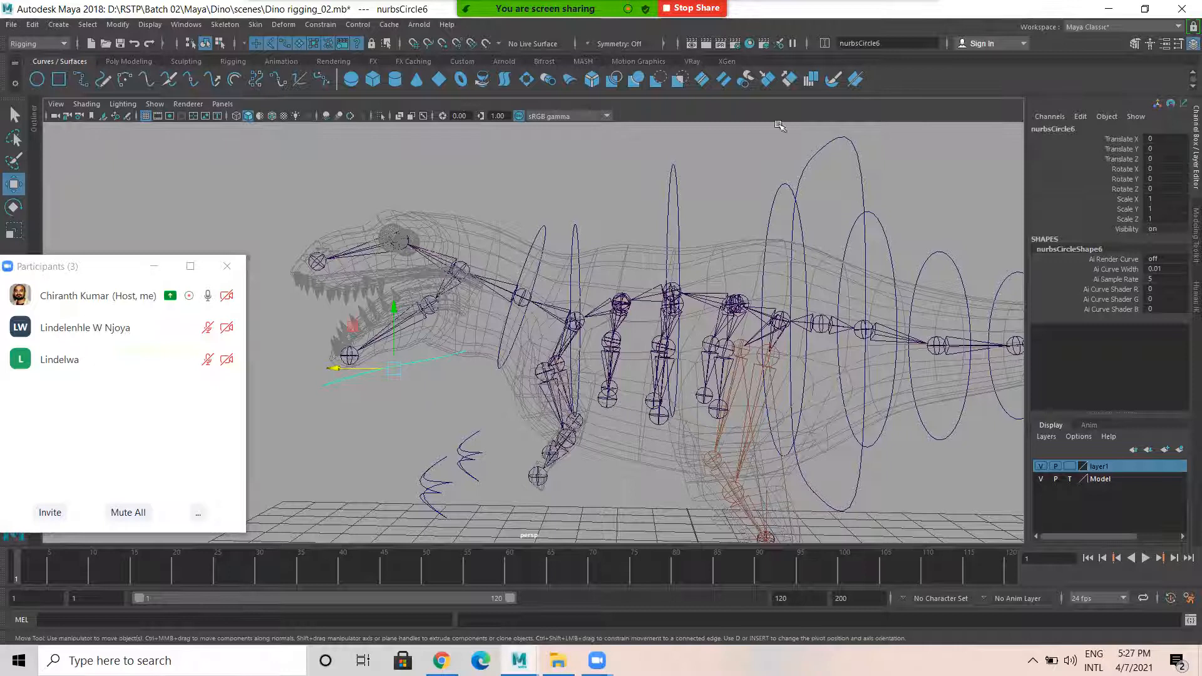
left_click(893, 48)
type("Jaw_Ctrl")
key("Return")
Rename the star-shaped curve in front of the left leg as LT_Pole_Vector
left_click(361, 436)
left_click_drag(415, 341, 494, 425)
left_click_drag(500, 319, 466, 399, "alt")
left_click(488, 406)
left_click(494, 410)
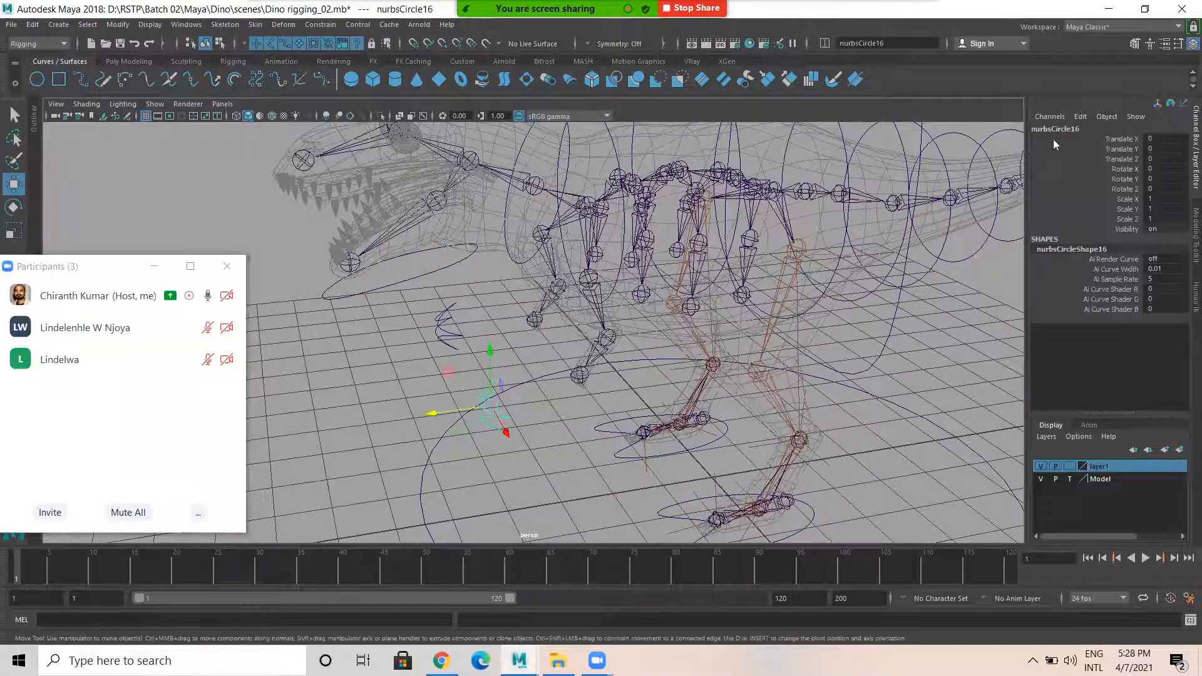
left_click(1055, 128)
type("LT")
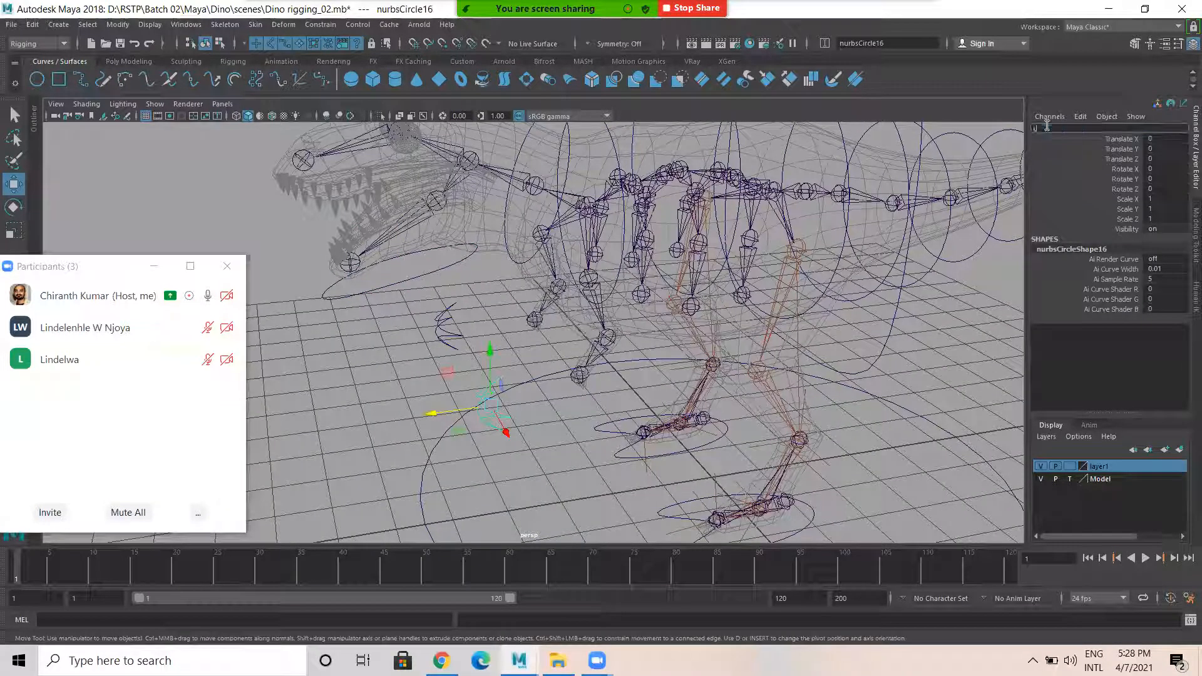
type("_Pole")
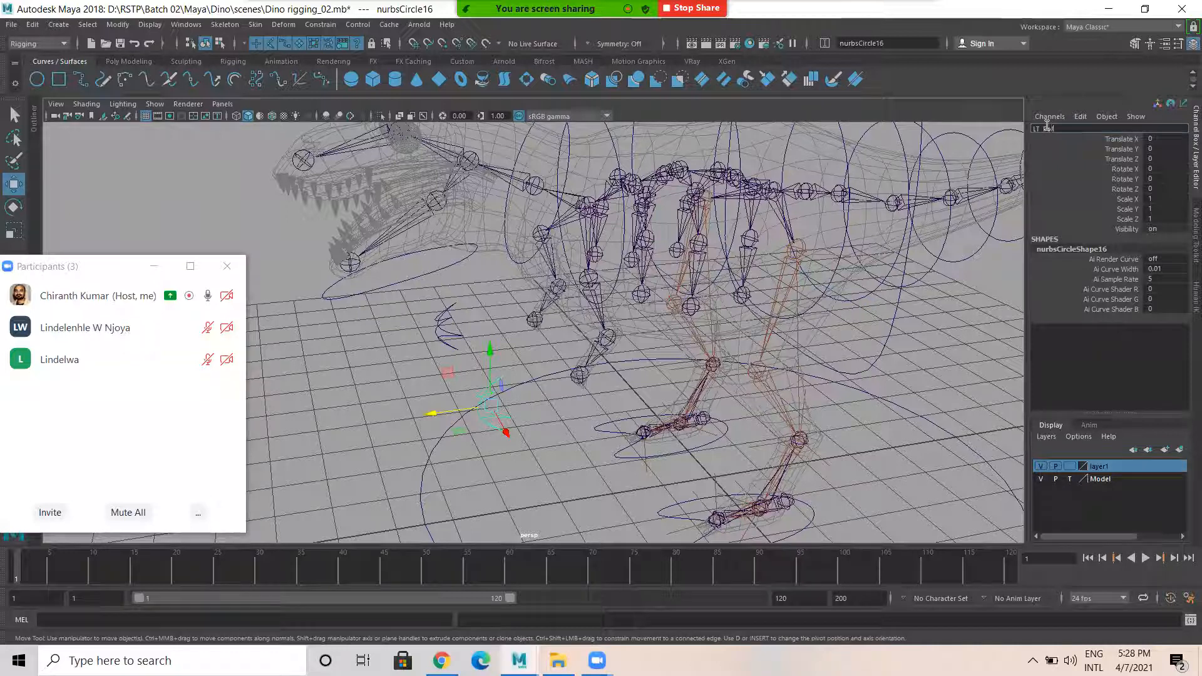
type("_Vector")
key("Return")
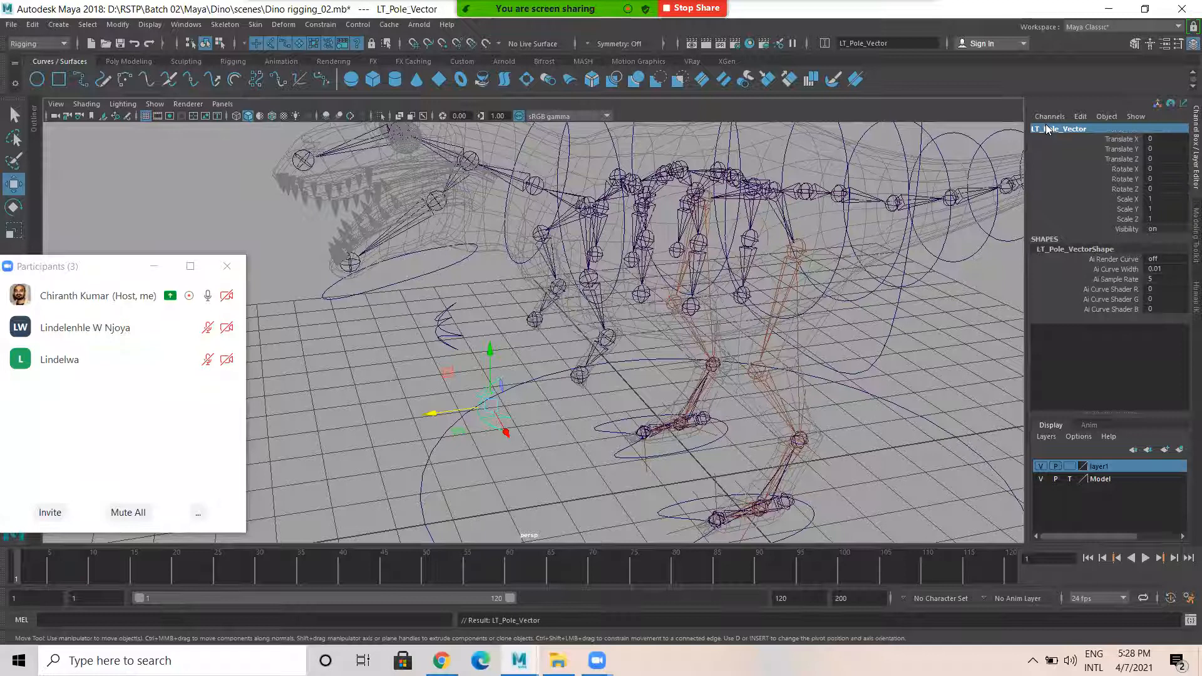
Rename the star-shaped curve in front of the right leg as Rt_Pole_Vector
left_click(455, 332)
double_click(1065, 128)
type("RT")
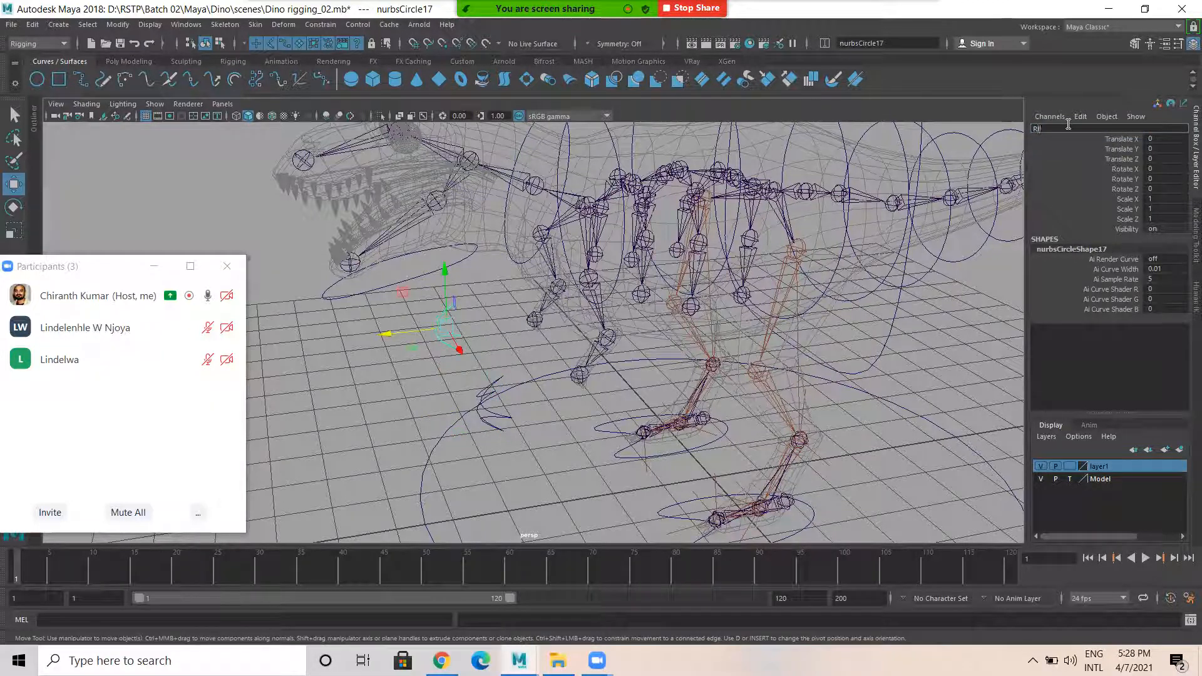
key("BackSpace")
key("BackSpace")
key("BackSpace")
type("_Pole_Ve")
key("Return")
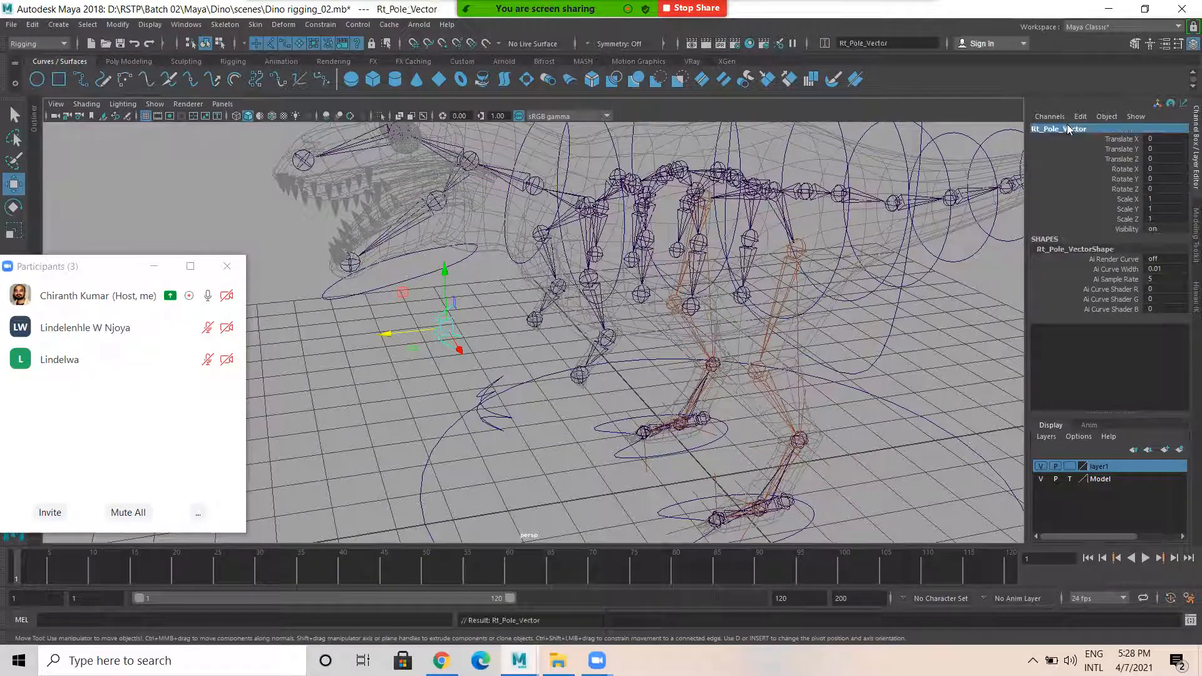
Rename the curve around the left foot as LT_Leg_Ctrl
middle_click_drag(825, 504, 829, 323, "alt")
left_click_drag(829, 323, 788, 370, "alt")
left_click(790, 376)
double_click(1090, 128)
type("Lt_Leg_Ctrl")
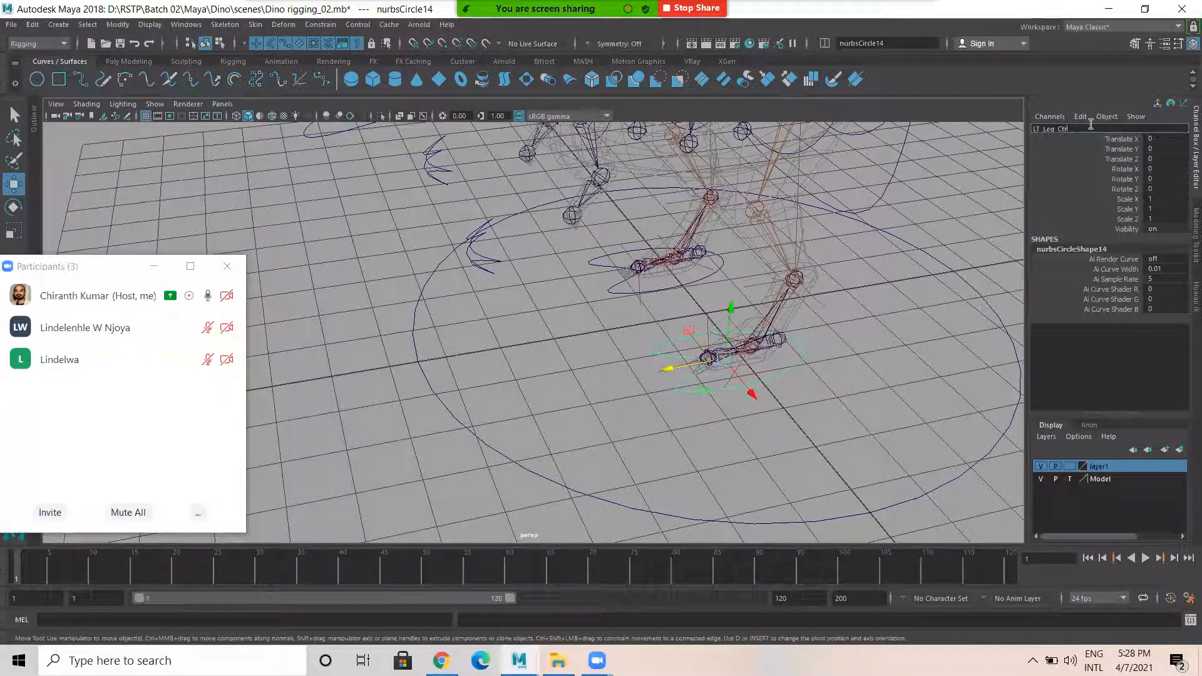
key("Return")
Rename the curve around the right foot as RT_Leg_Ctrl
left_click(667, 289)
left_click(667, 289)
double_click(1077, 127)
type("RT_Le")
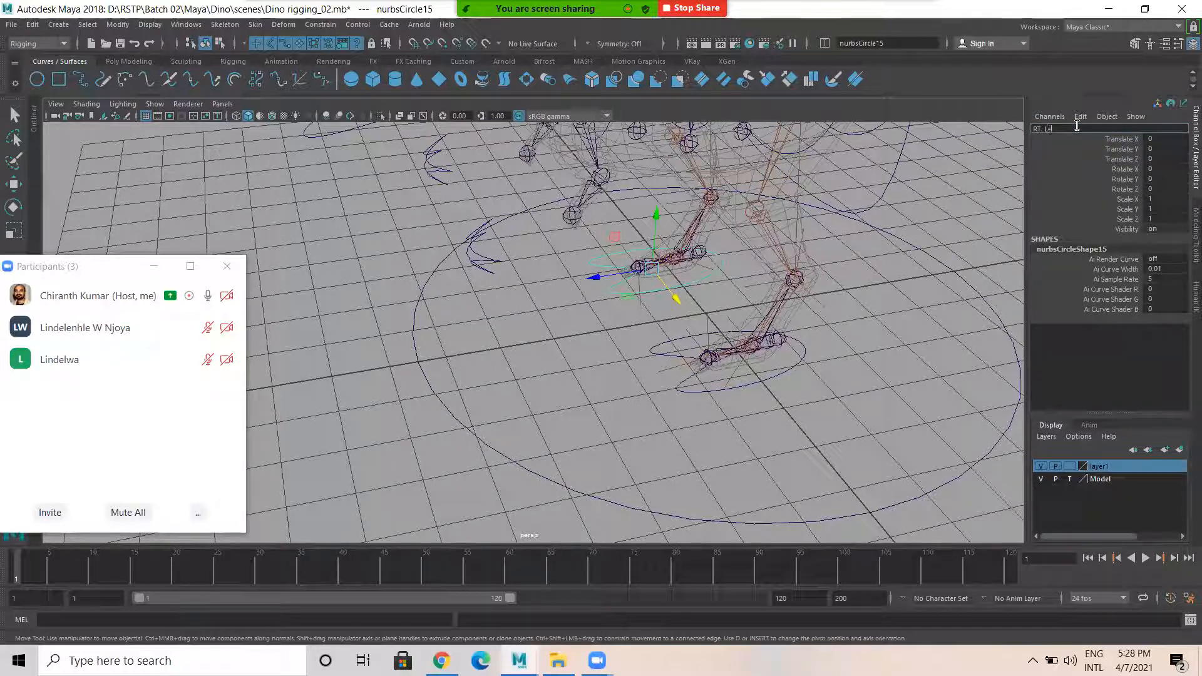
type("g_Ctrl")
key("Return")
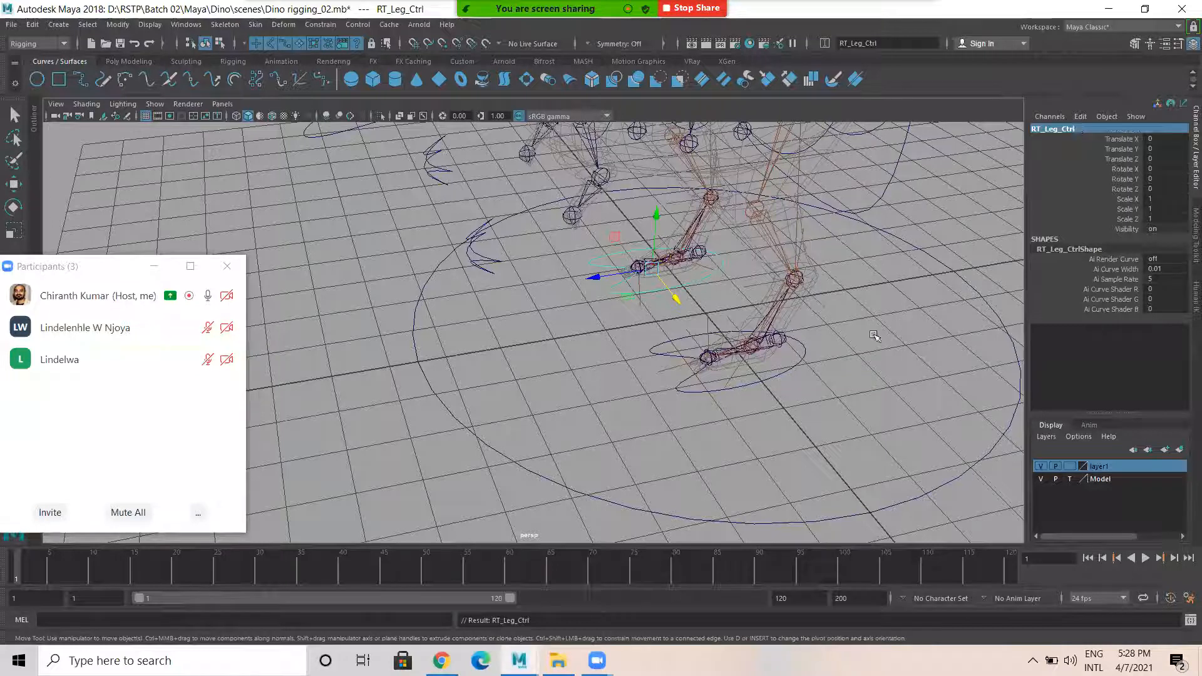
Select the large main controller circle on the ground and save the scene
scroll(882, 332, "down", 5)
left_click(795, 406)
left_click_drag(795, 407, 749, 336, "alt")
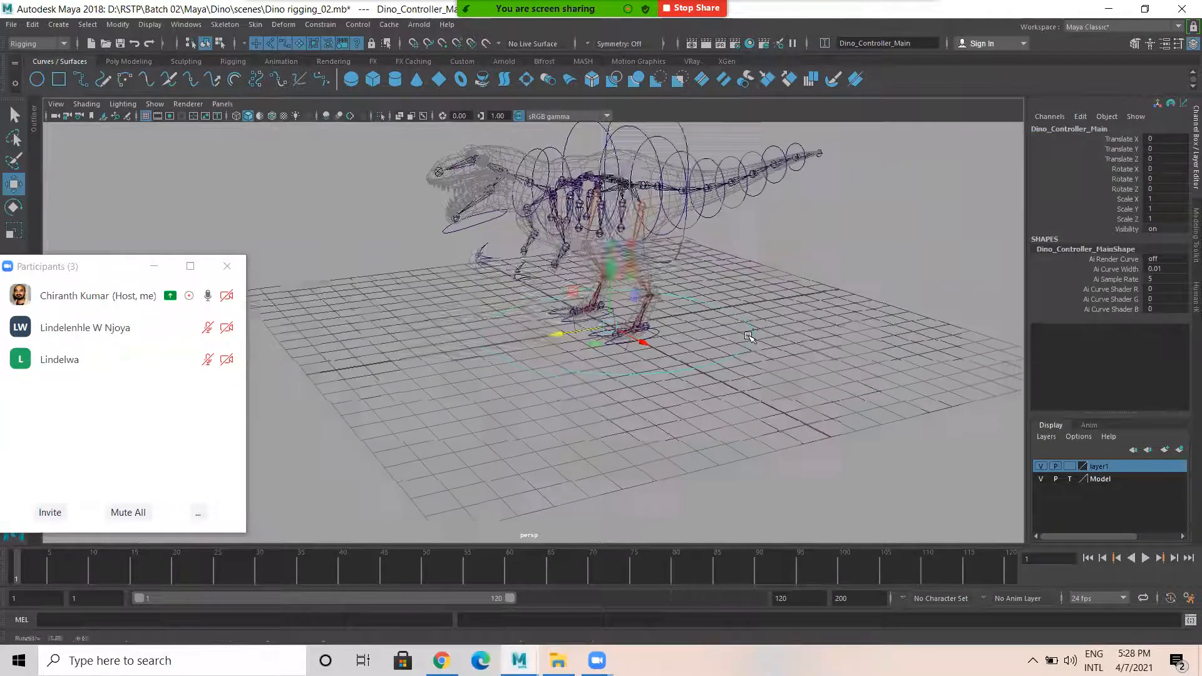
key("ctrl+s")
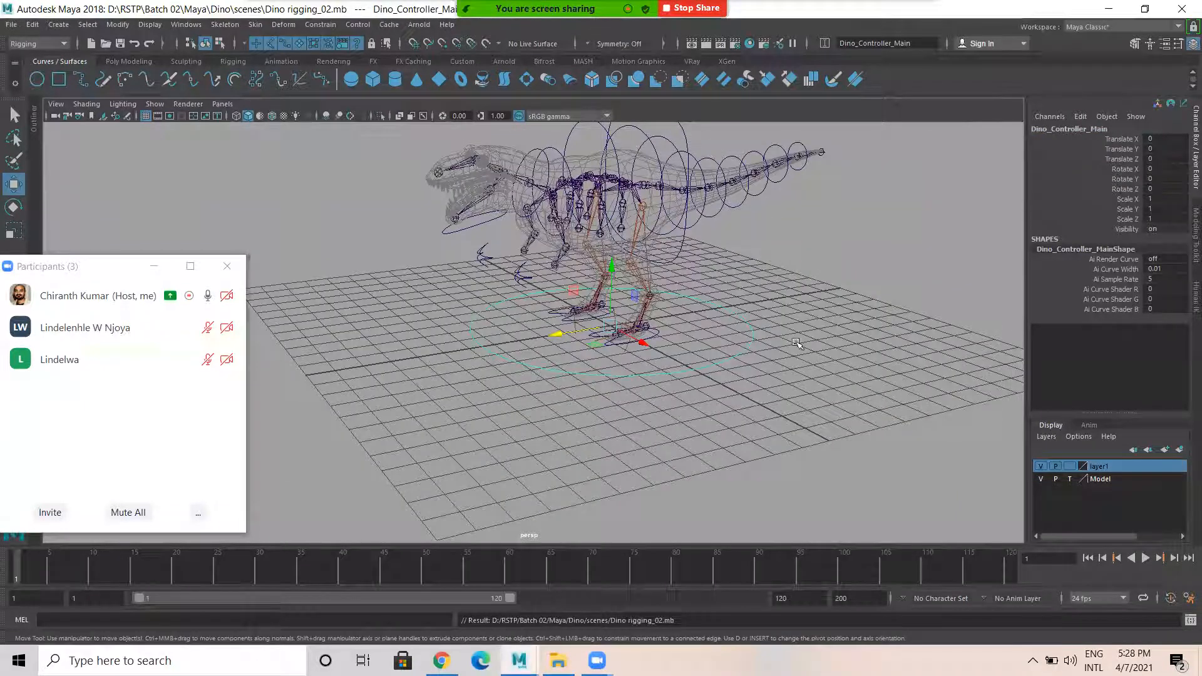
left_click_drag(734, 188, 582, 223, "alt")
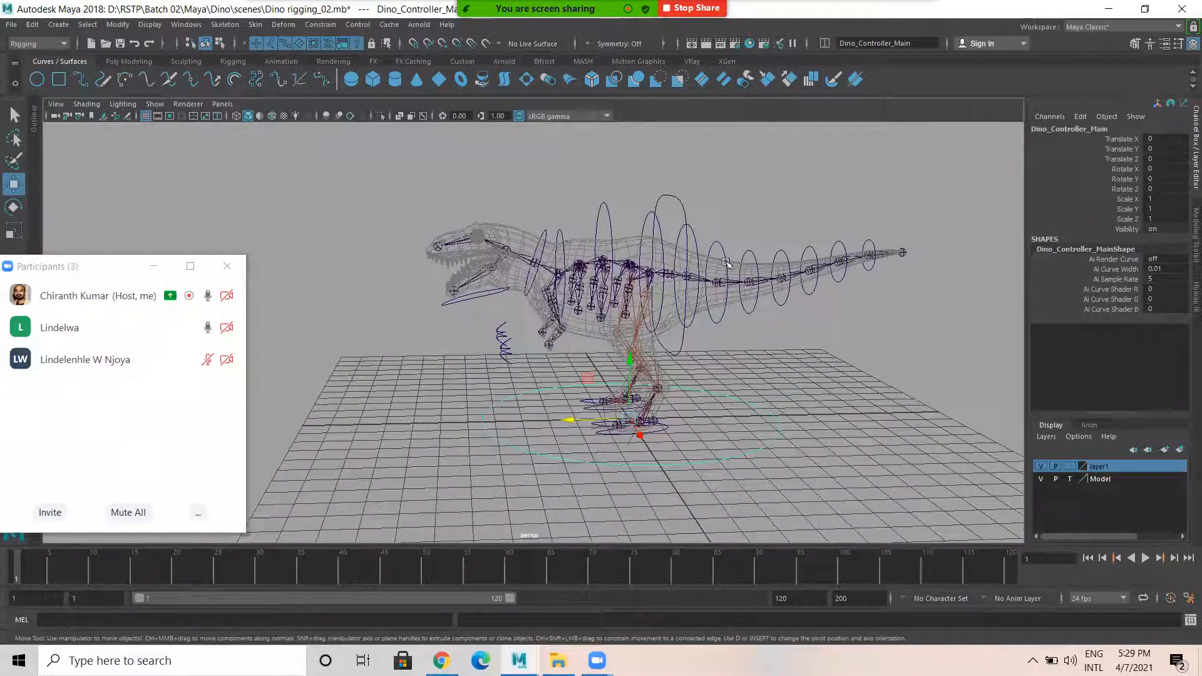
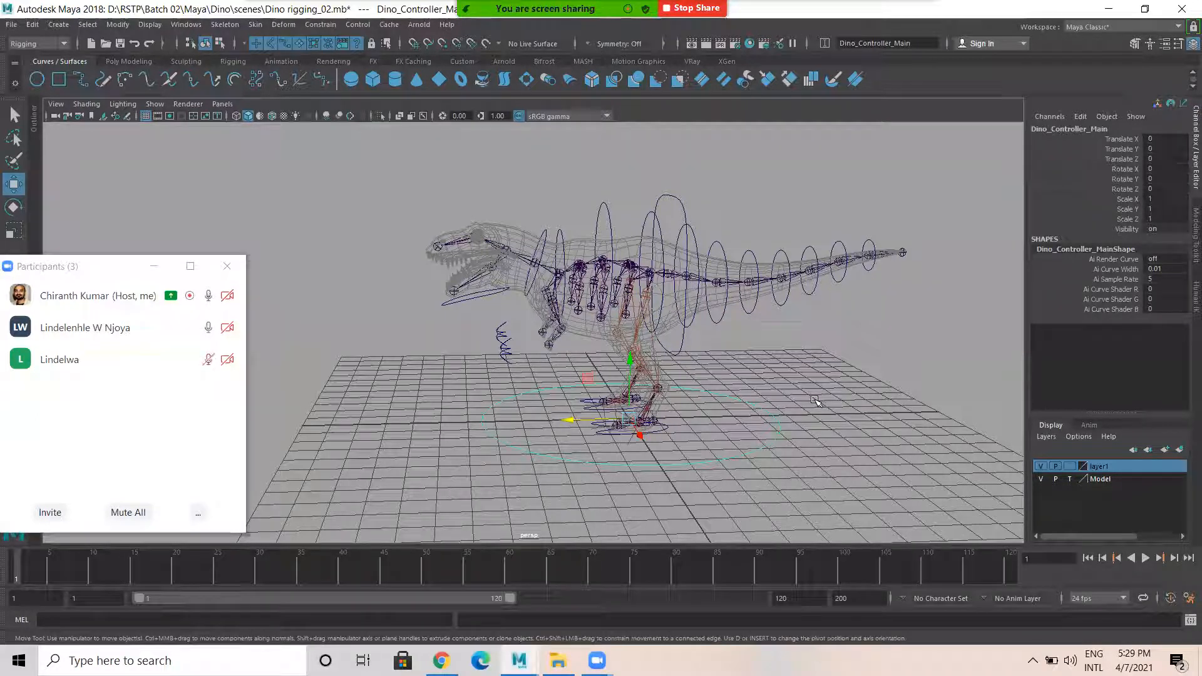
Parent the left reverse-foot joint LT_Rev_Heel to the LT_Leg_Ctrl curve
scroll(632, 438, "up", 3)
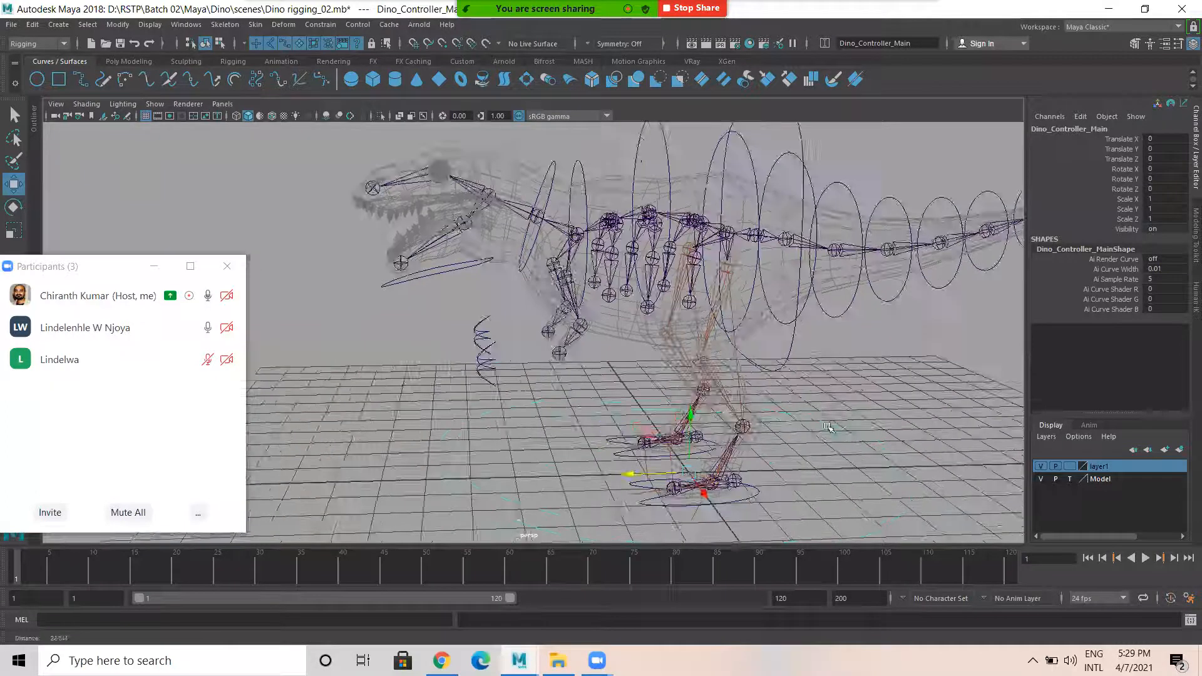
middle_click_drag(654, 387, 658, 400, "alt")
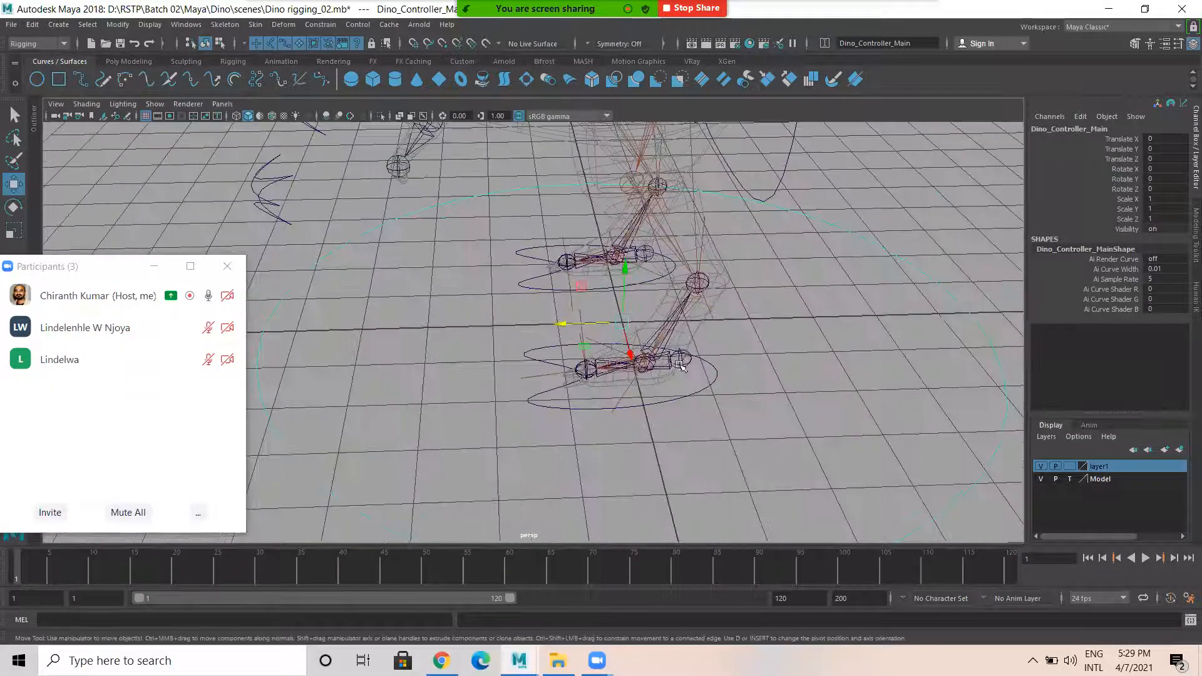
left_click(683, 360)
left_click_drag(638, 391, 610, 367, "alt")
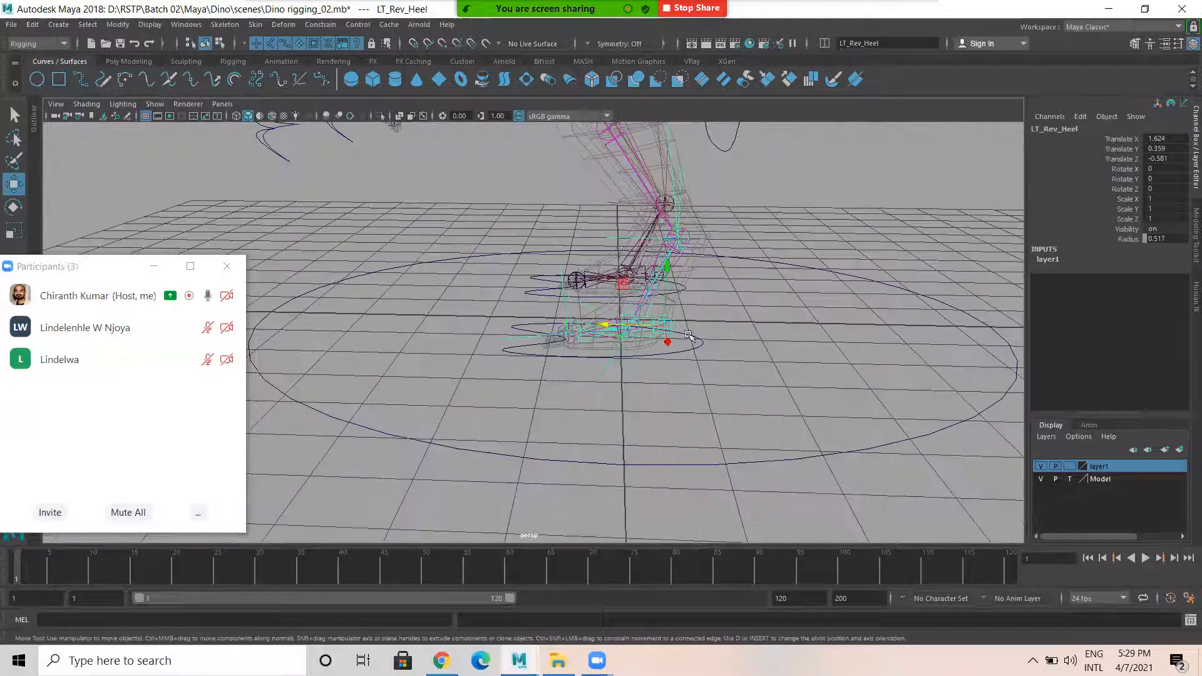
left_click(757, 324)
left_click(664, 323)
right_click_drag(650, 355, 801, 351, "alt")
left_click(709, 365)
middle_click_drag(797, 343, 795, 381, "alt")
left_click(780, 351)
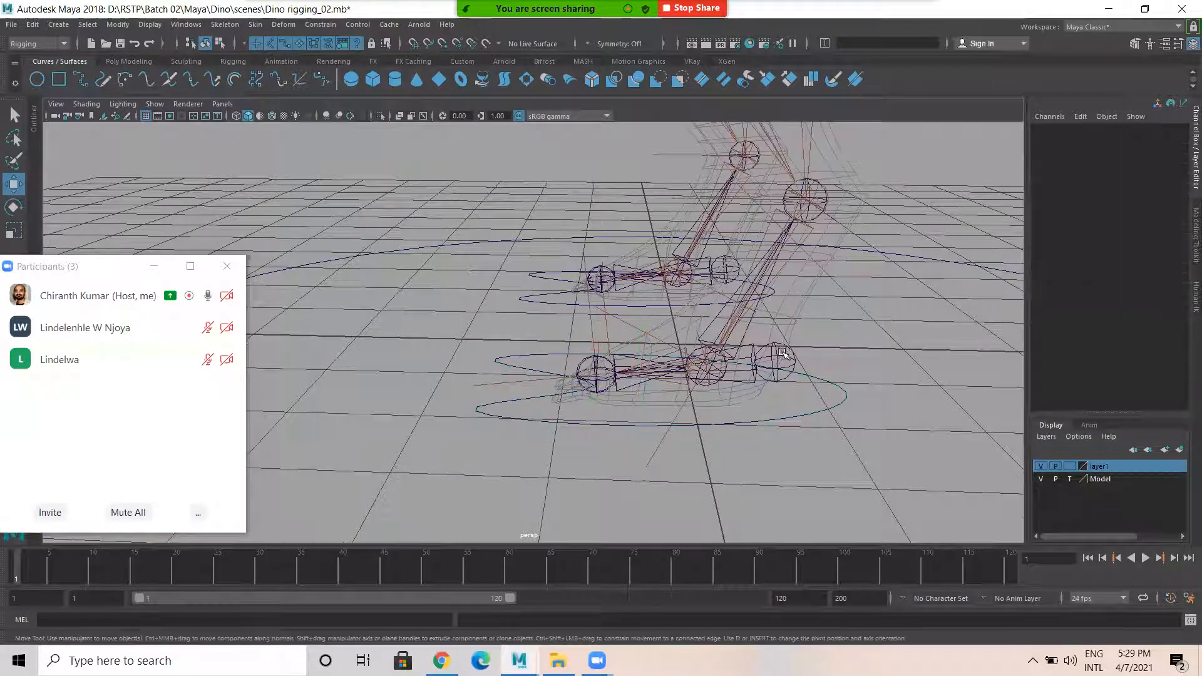
left_click(790, 362)
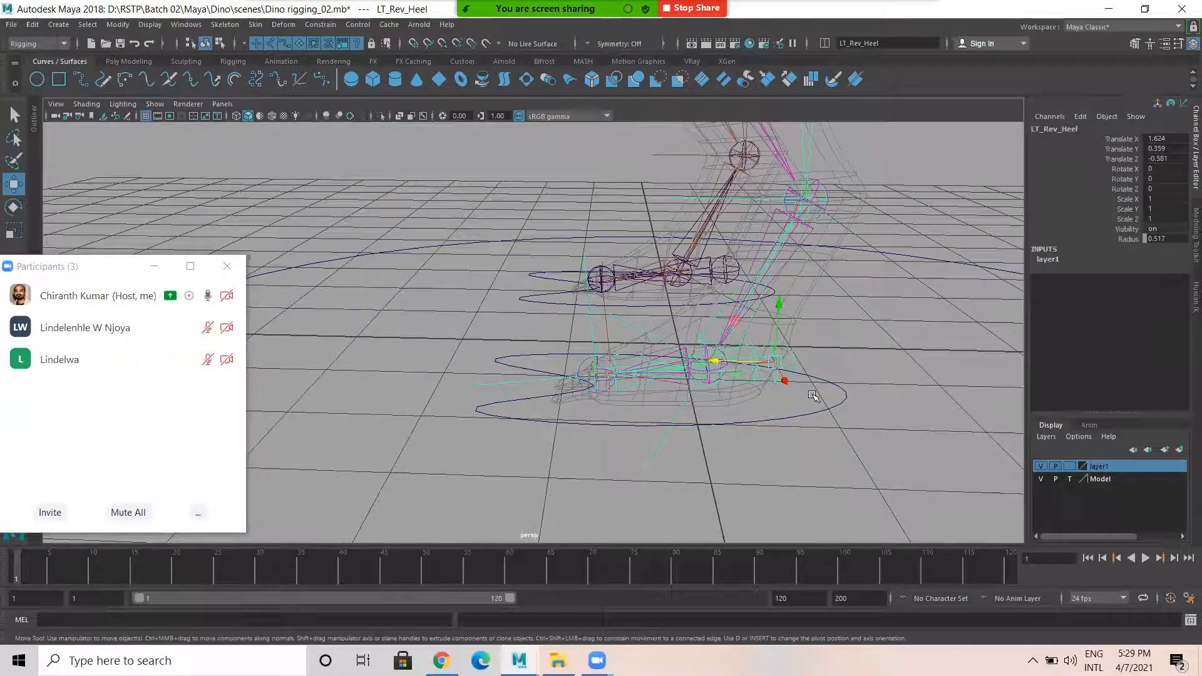
key("Down")
left_click(841, 414)
Parent the right reverse-foot joint RT_Rev_Heel to the RT_Leg_Ctrl curve
left_click_drag(657, 307, 723, 303, "alt")
left_click_drag(747, 400, 705, 353, "alt")
left_click(681, 314)
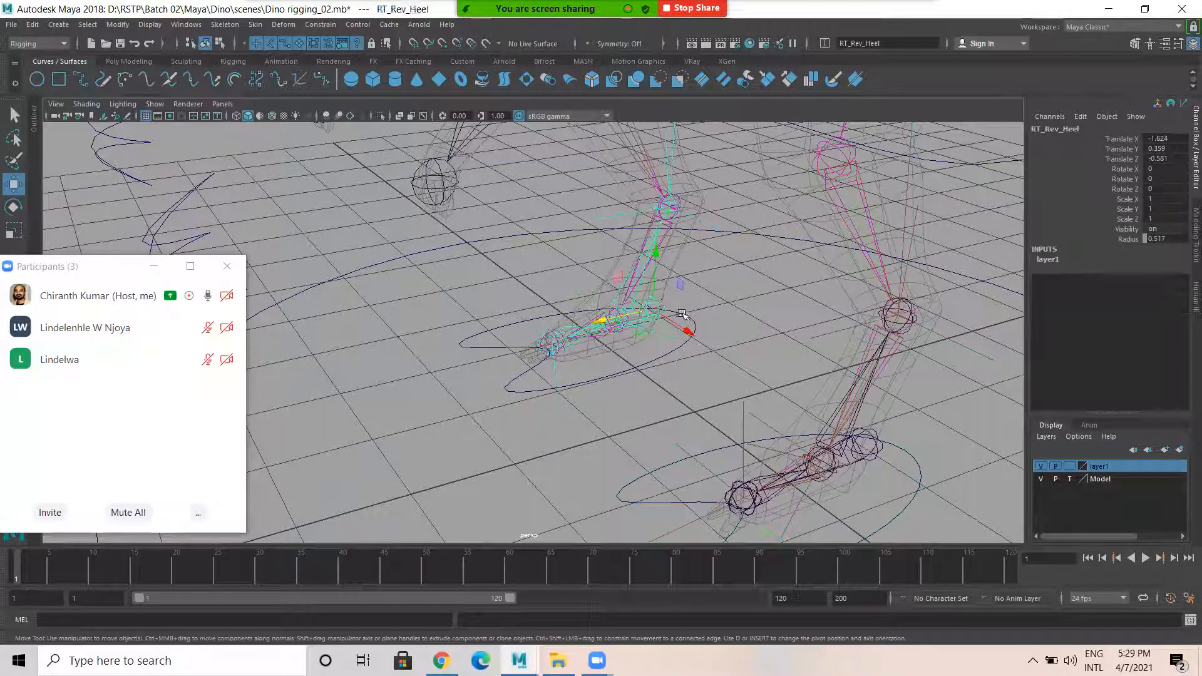
left_click(654, 372)
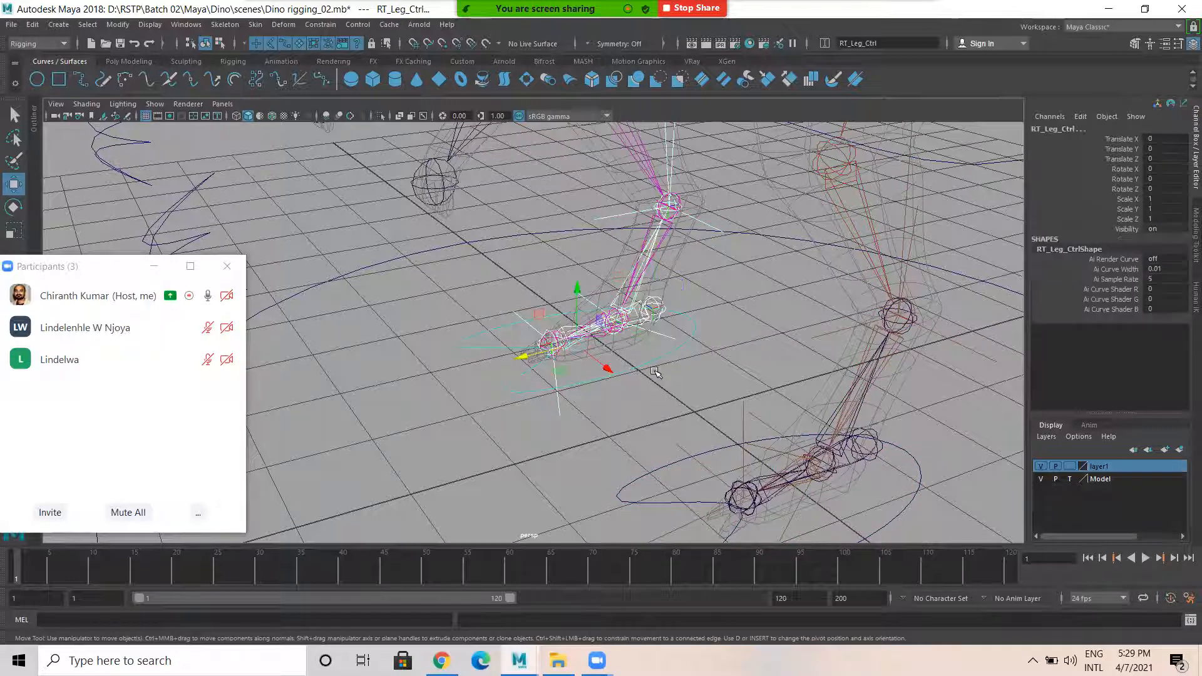
key("Down")
left_click(931, 448)
Move LT_Leg_Ctrl to test how the left leg follows, and undo the move
right_click_drag(798, 431, 756, 425, "alt")
left_click_drag(738, 423, 713, 408, "alt")
left_click(734, 442)
right_click_drag(789, 472, 629, 466, "alt")
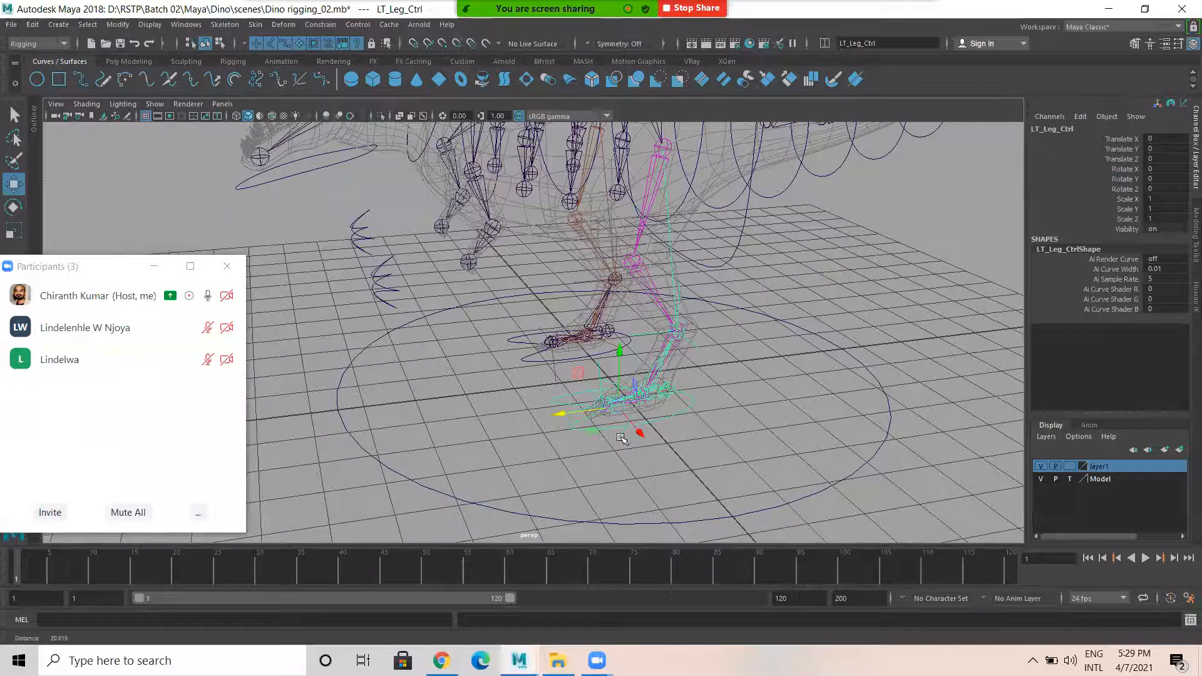
left_click_drag(621, 438, 635, 415, "alt")
middle_click_drag(642, 445, 648, 474, "alt")
left_click_drag(657, 490, 661, 478, "alt")
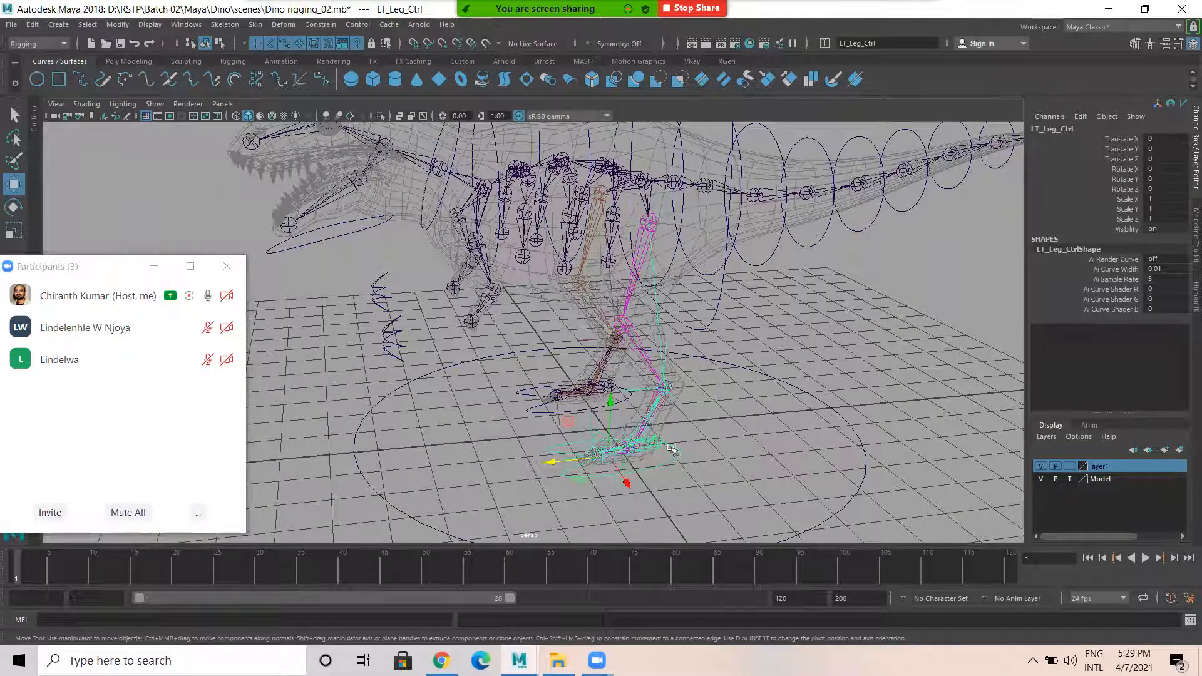
left_click(710, 448)
left_click(662, 460)
right_click_drag(745, 488, 557, 457, "alt")
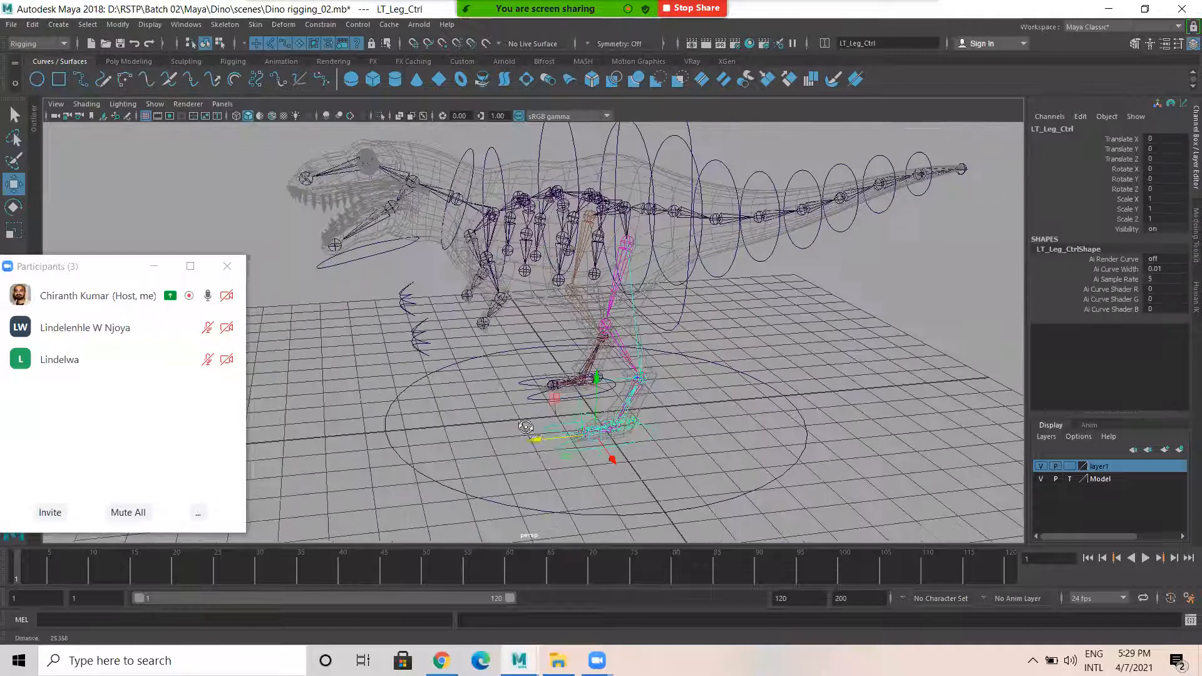
left_click_drag(526, 427, 510, 401, "alt")
middle_click_drag(538, 426, 598, 497, "alt")
left_click_drag(598, 499, 523, 462, "alt")
key("ctrl+z")
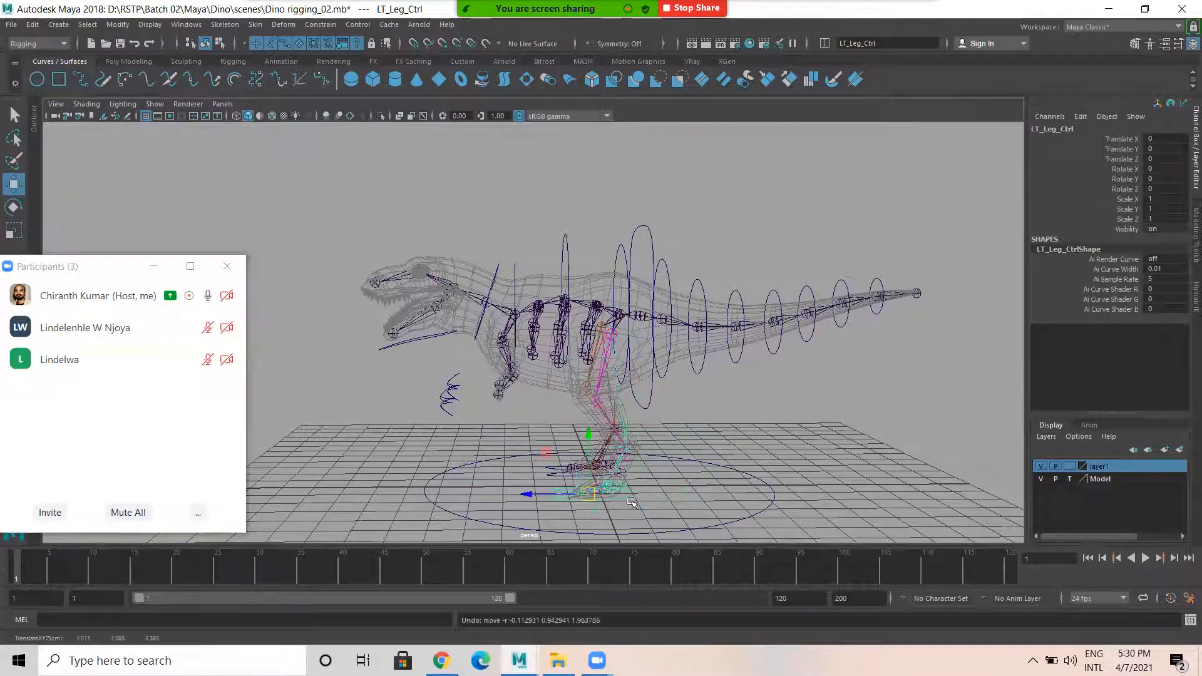
left_click_drag(631, 501, 578, 469, "alt")
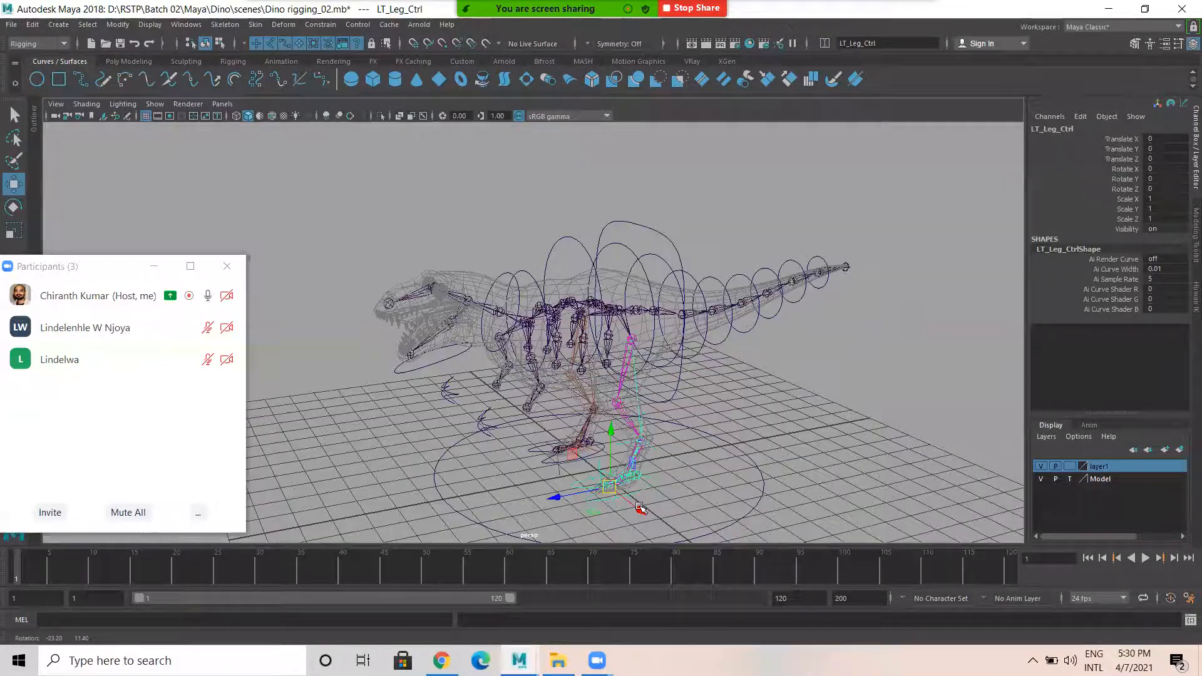
Move RT_Leg_Ctrl to test how the right leg follows, undo the move and clear the selection
left_click(536, 469)
left_click(546, 462)
left_click_drag(564, 467, 602, 446, "alt")
key("ctrl+z")
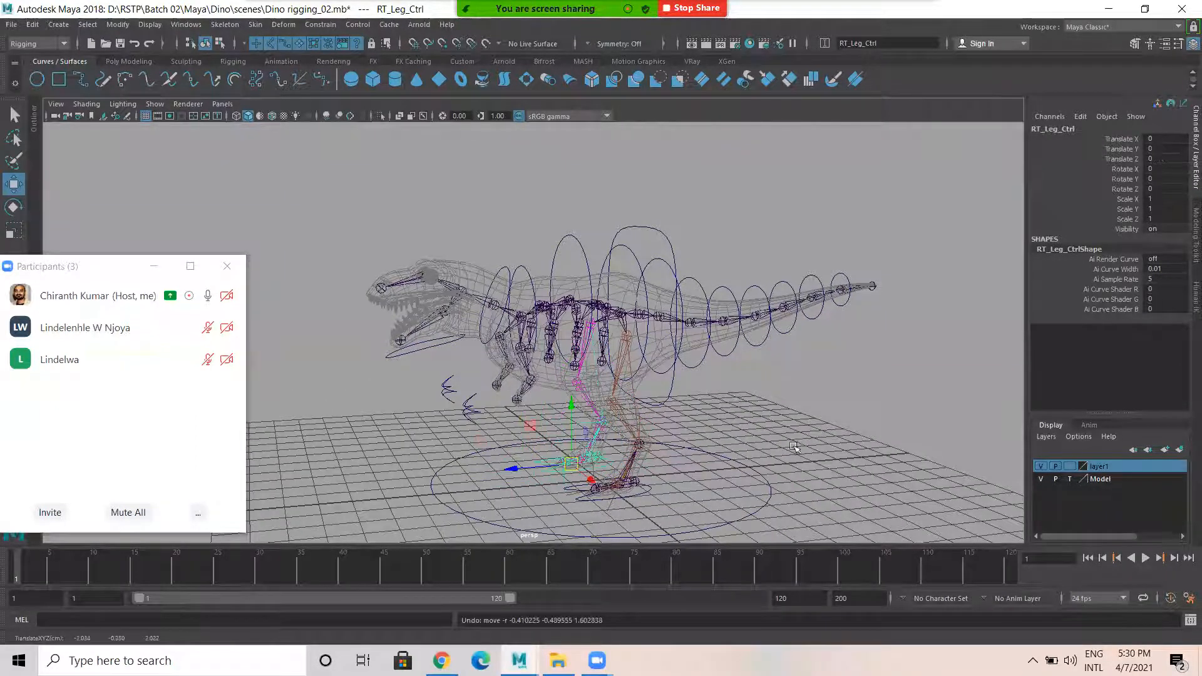
left_click(794, 446)
Apply a Pole Vector constraint from the LT_Pole_Vector curve to the left leg's ikHandle1
left_click_drag(727, 421, 532, 393, "alt")
middle_click_drag(500, 400, 498, 271, "alt")
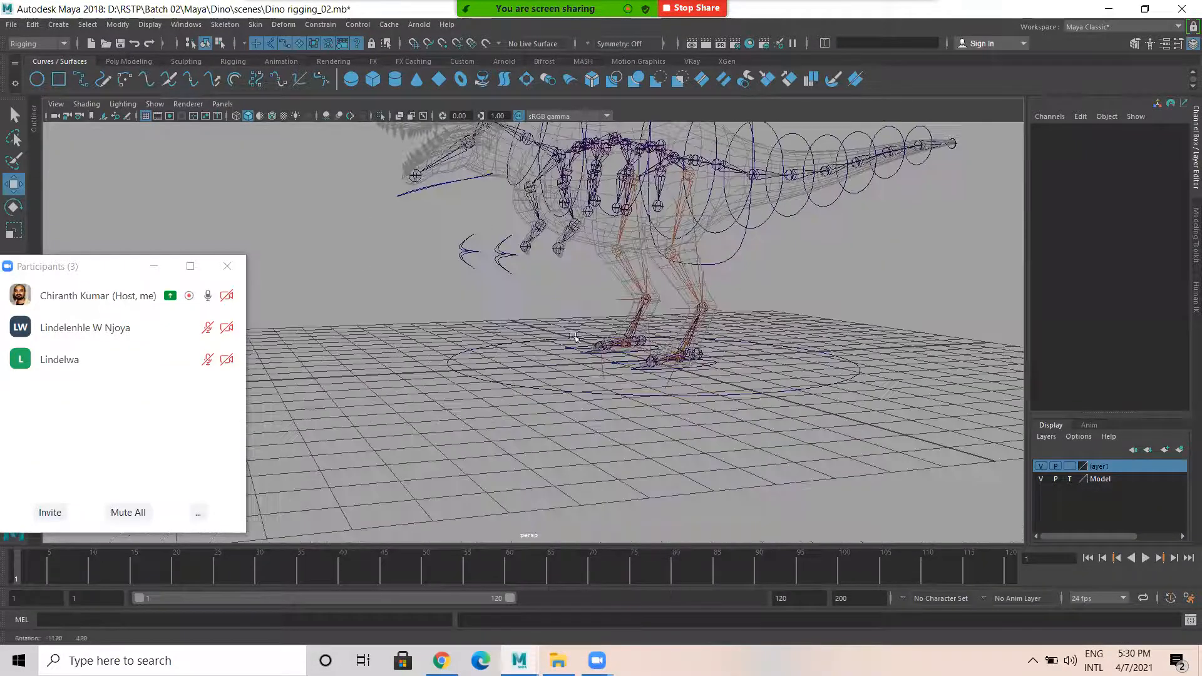
left_click(498, 250)
right_click_drag(501, 313, 596, 340, "alt")
left_click_drag(595, 341, 741, 297, "alt")
left_click_drag(732, 322, 772, 296, "alt")
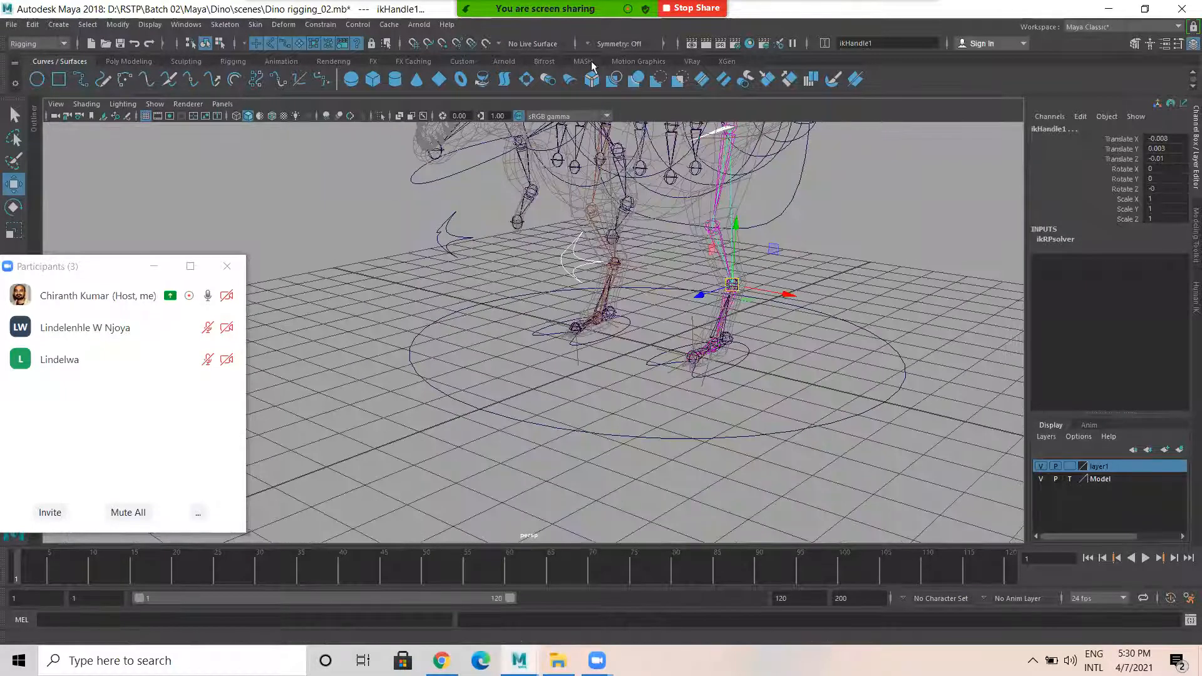
left_click(320, 24)
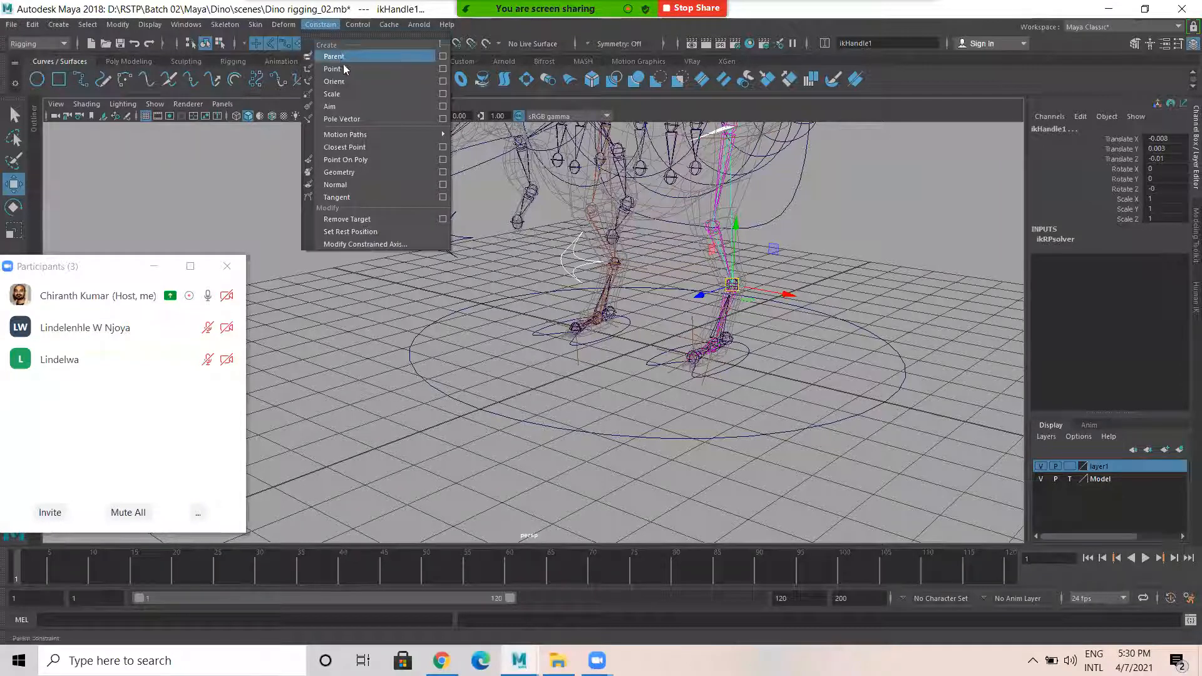
left_click(345, 119)
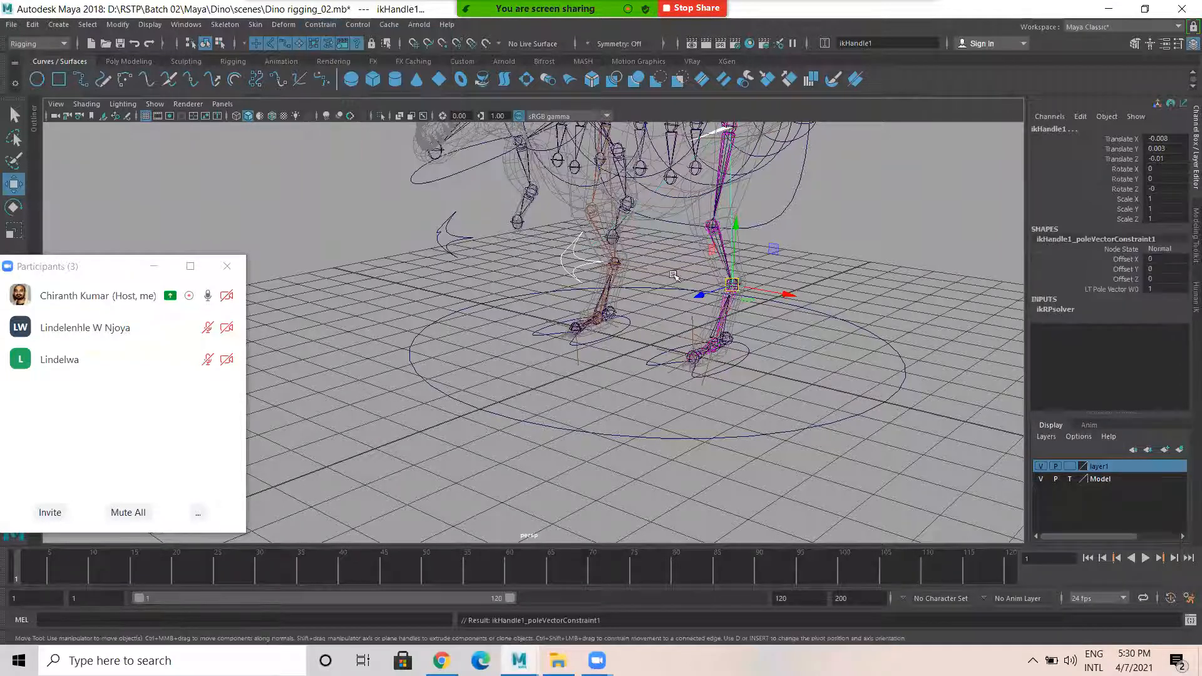
Move the LT_Pole_Vector curve to test the left knee's response, and undo the moves
left_click(607, 379)
left_click(578, 277)
left_click_drag(616, 266, 423, 228)
key("ctrl+z")
key("ctrl+z")
key("ctrl+z")
key("ctrl+z")
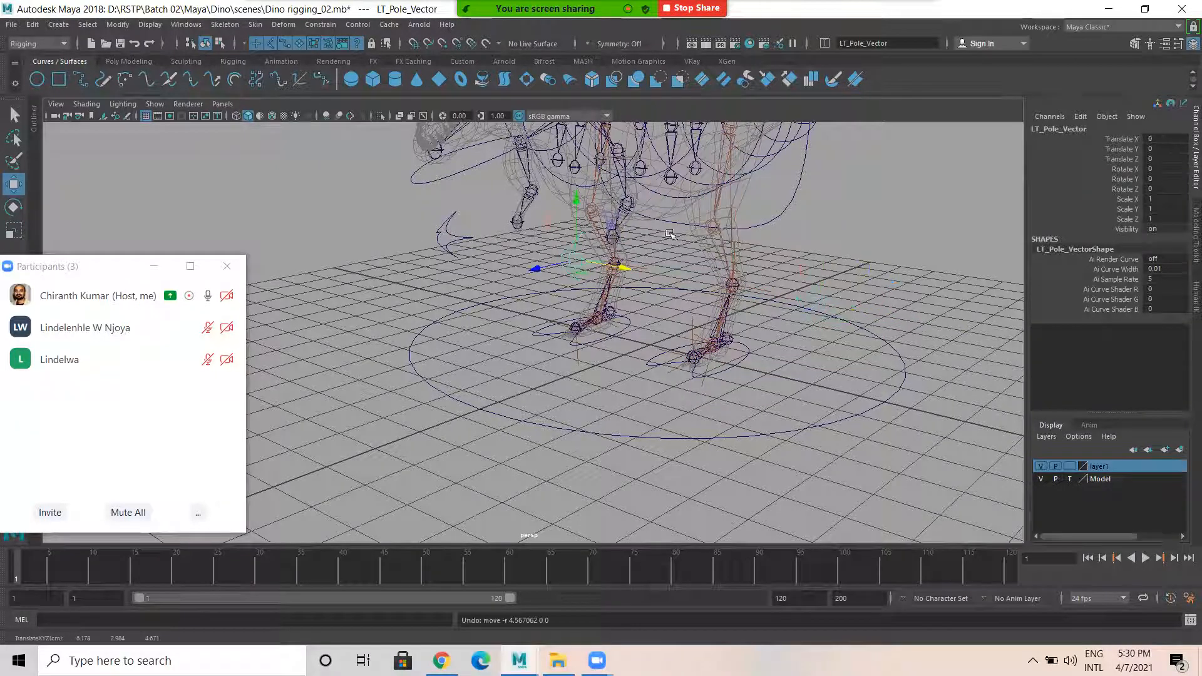
Apply a Pole Vector constraint from the Rt_Pole_Vector curve to the right leg's ikHandle2 and clear the selection
left_click(441, 225)
left_click_drag(482, 244, 648, 278, "alt")
left_click(562, 259)
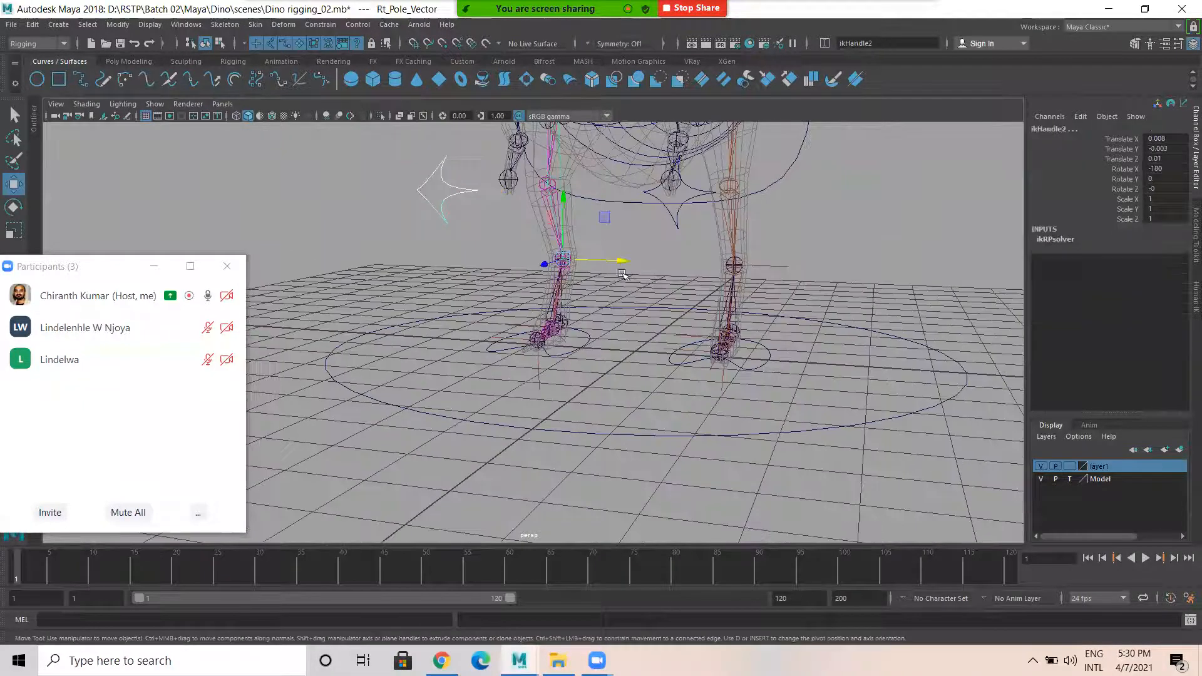
left_click(319, 25)
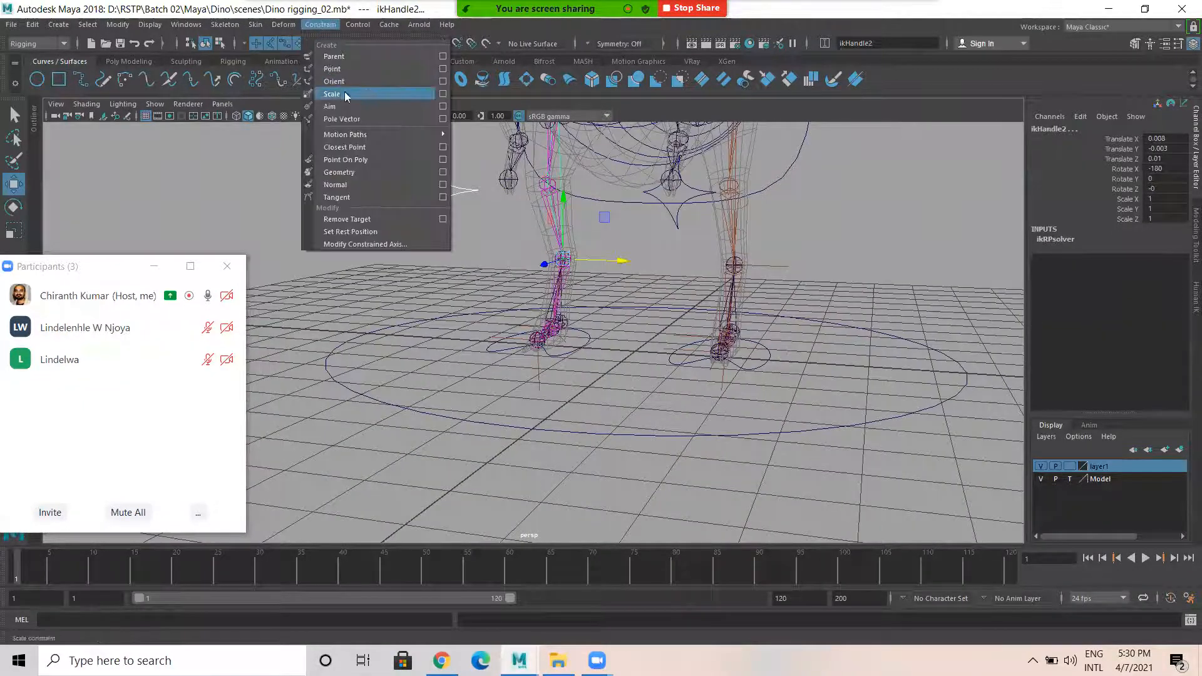
left_click(349, 119)
left_click(411, 243)
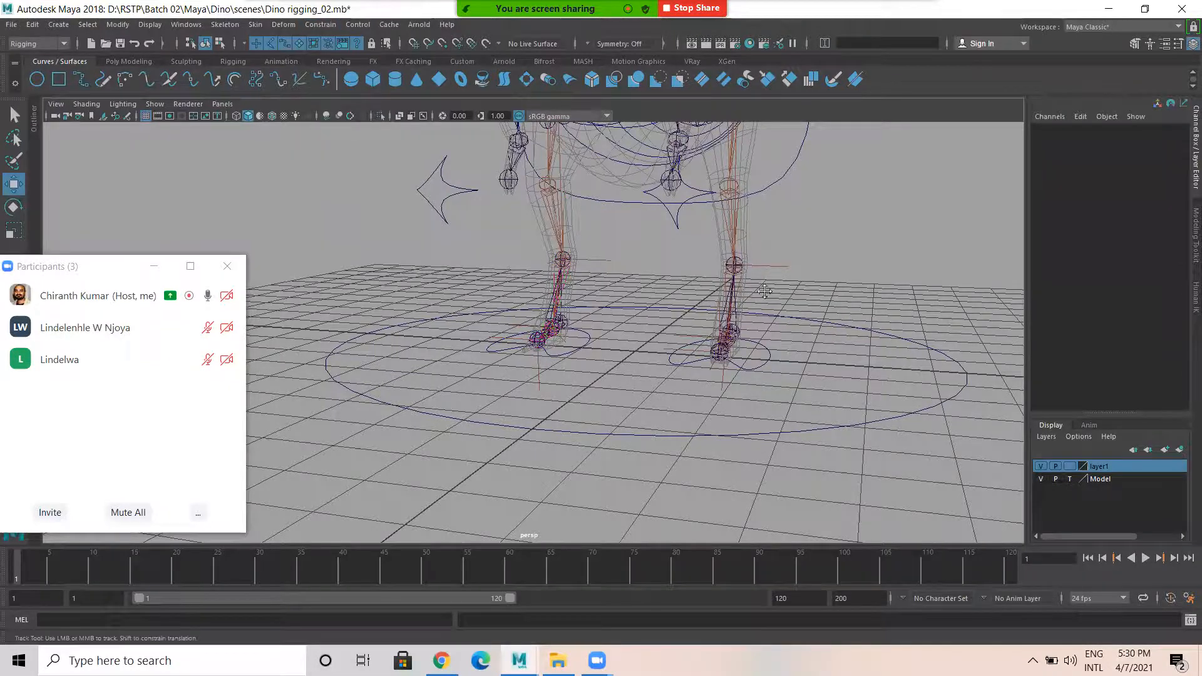
Parent-constrain the COG joint to the COG_CTRL curve with Maintain offset on, and clear the selection
middle_click_drag(762, 274, 773, 398, "alt")
scroll(754, 217, "down", 5)
left_click_drag(754, 293, 613, 283, "alt")
scroll(694, 300, "up", 3)
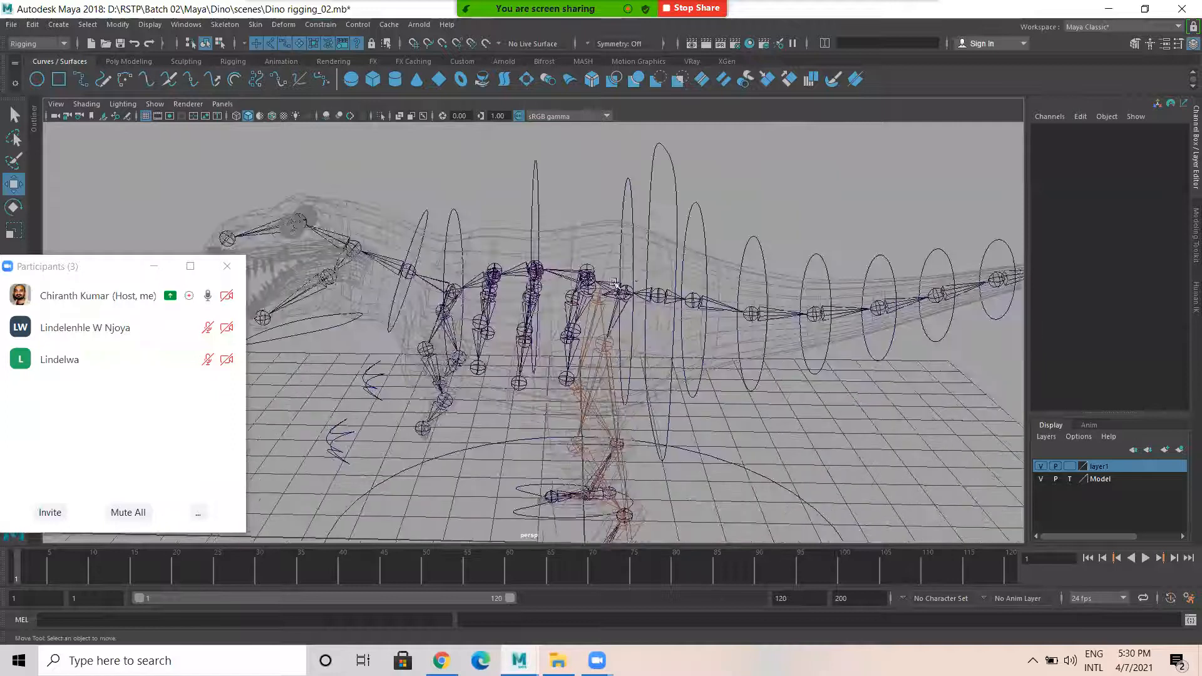
left_click_drag(769, 241, 723, 238, "alt")
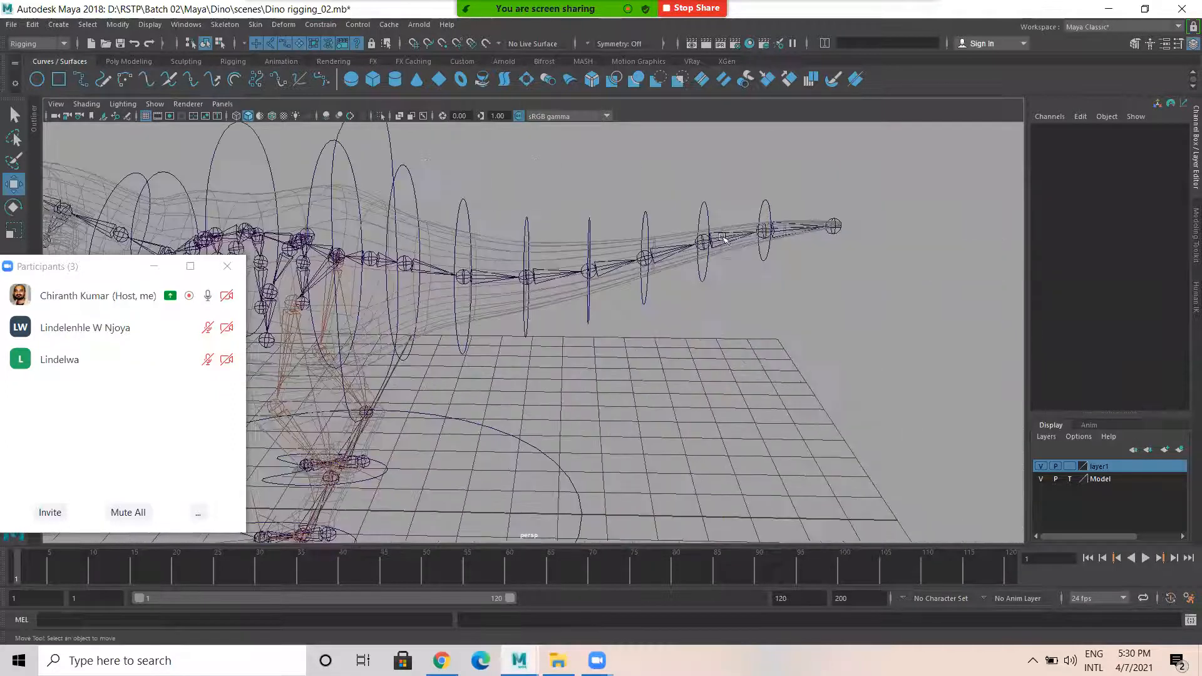
left_click_drag(389, 207, 405, 212, "alt")
middle_click_drag(406, 213, 627, 239, "alt")
left_click_drag(608, 178, 651, 145, "alt")
left_click_drag(638, 198, 613, 204, "alt")
left_click(628, 159)
right_click_drag(617, 251, 693, 274, "alt")
left_click_drag(692, 274, 655, 292, "alt")
key("q")
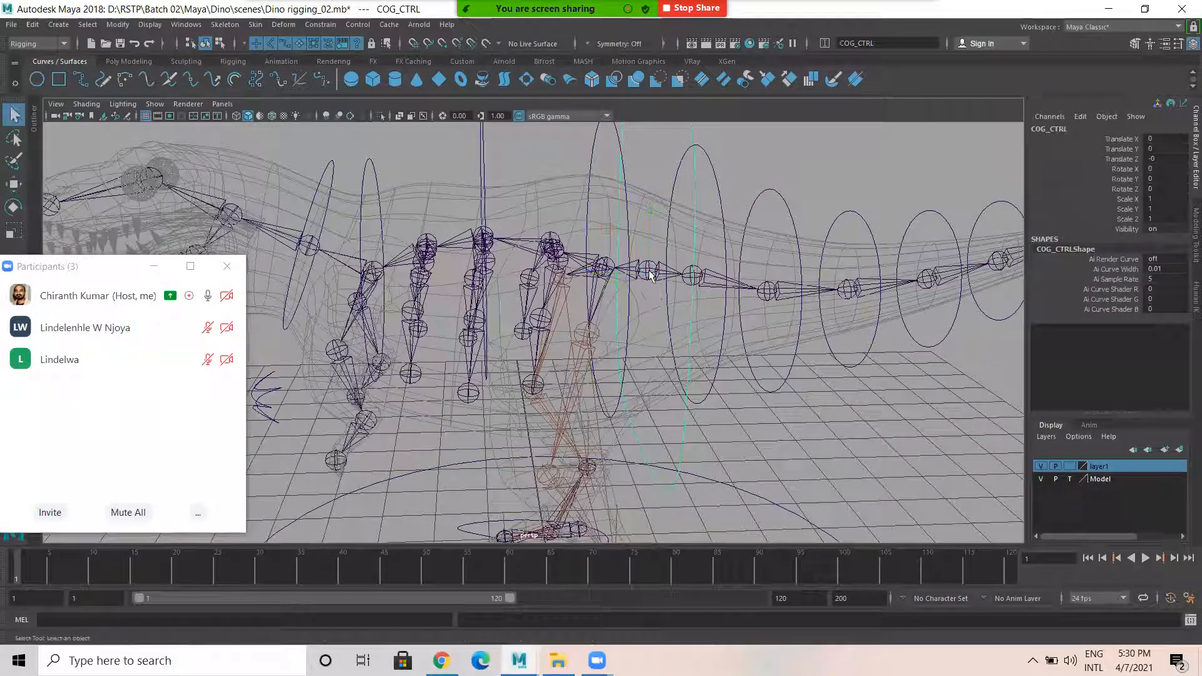
left_click(649, 272)
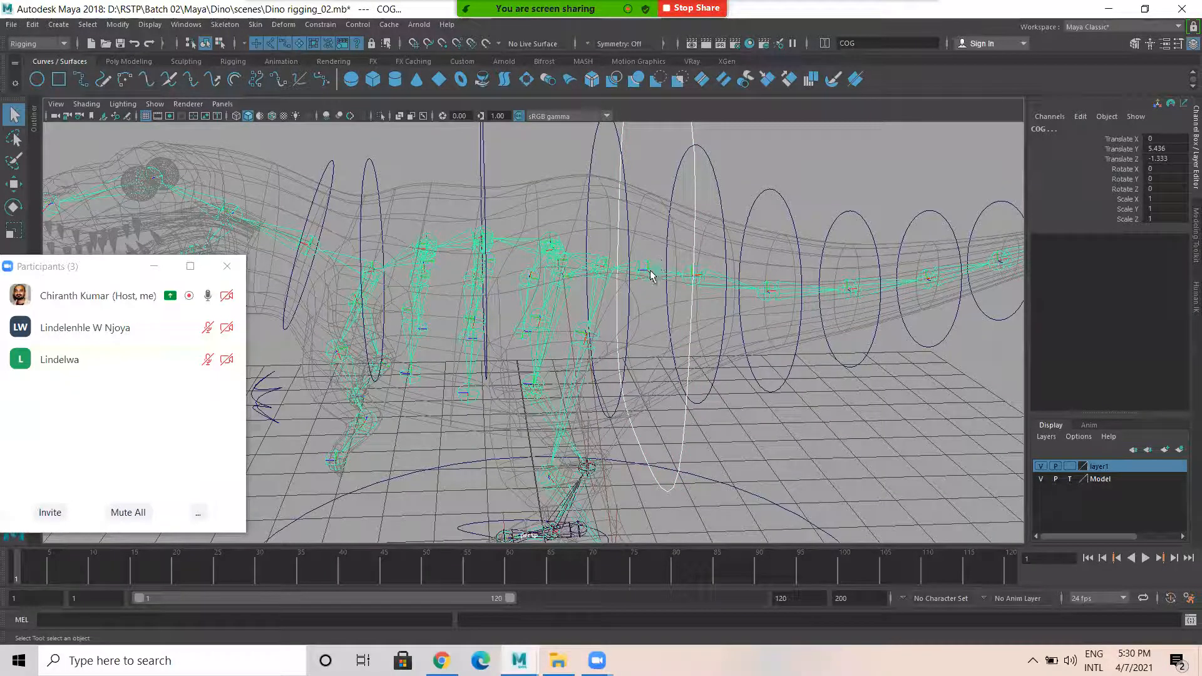
left_click(321, 25)
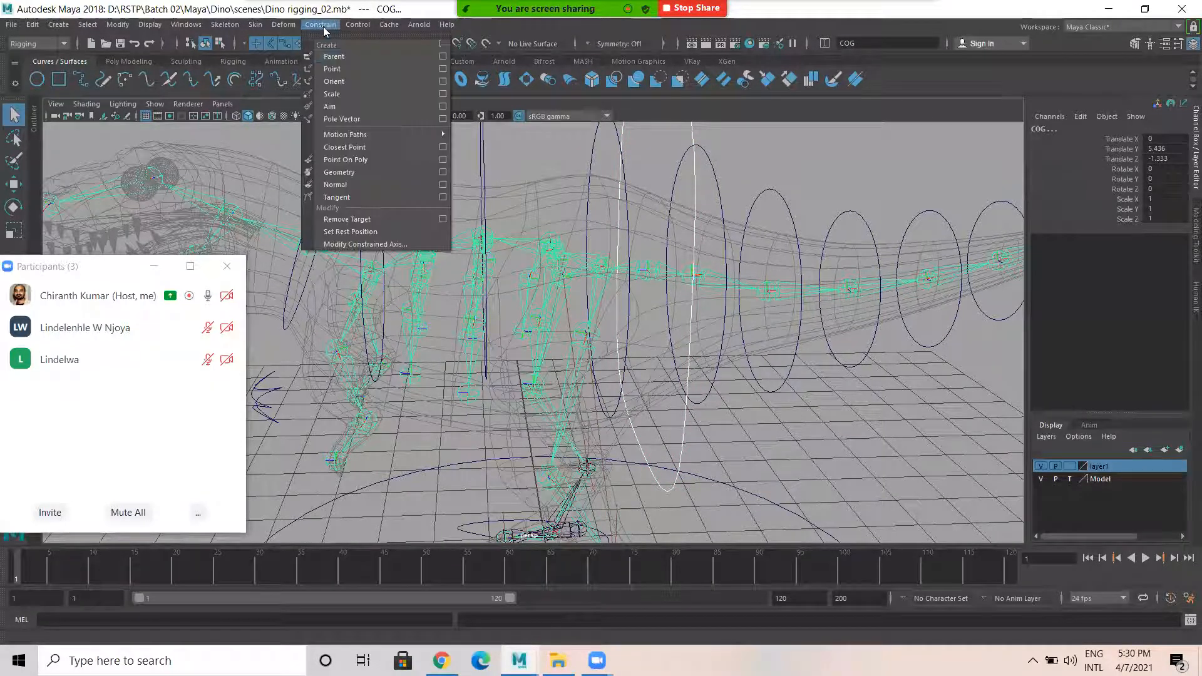
left_click(444, 57)
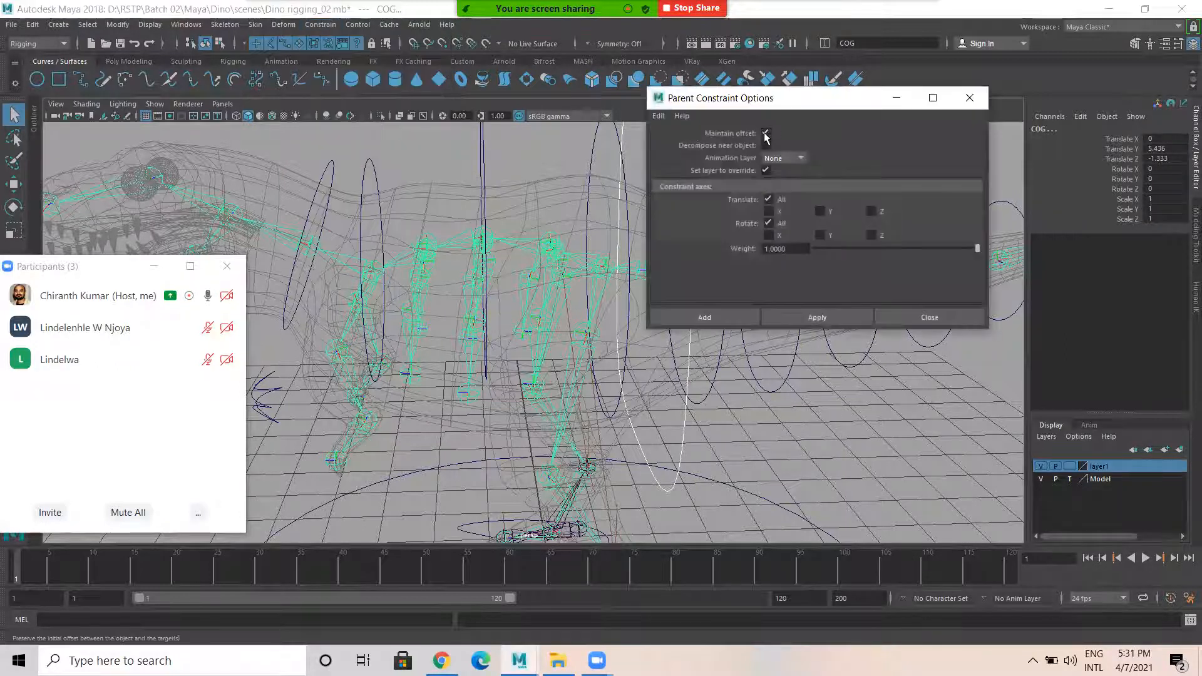
left_click(704, 317)
left_click(691, 367)
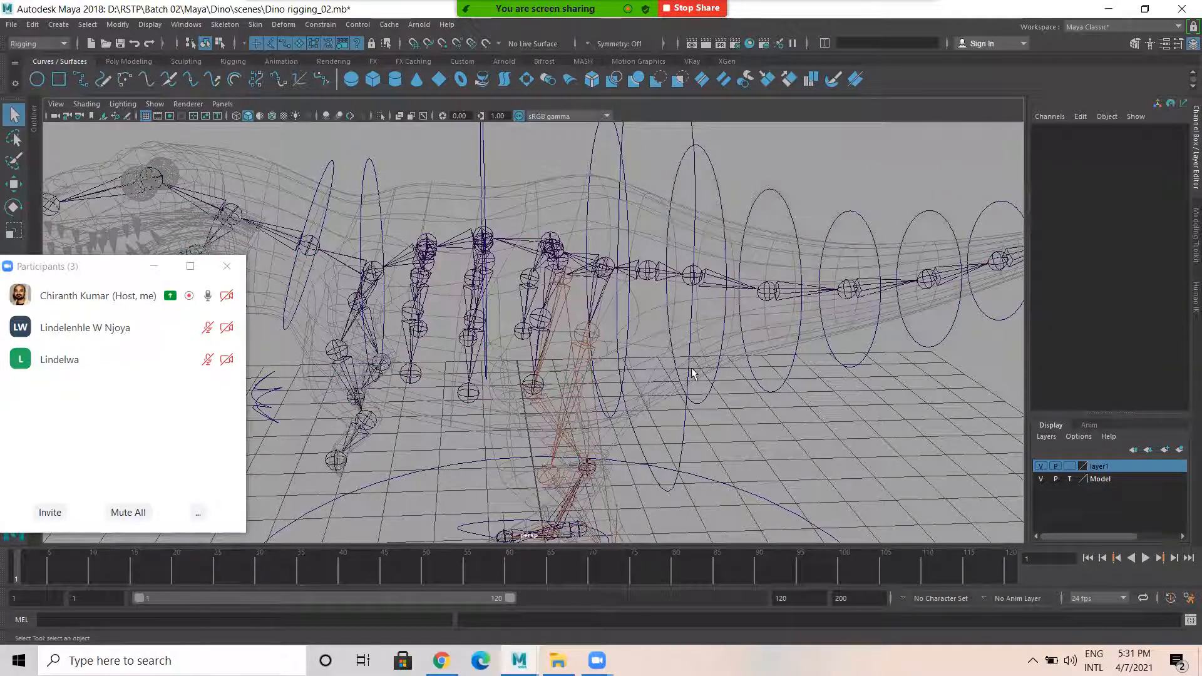
Move COG_CTRL to test how the body skeleton follows, and undo the moves
left_click(685, 410)
left_click_drag(692, 446, 694, 450)
scroll(716, 427, "down", 4)
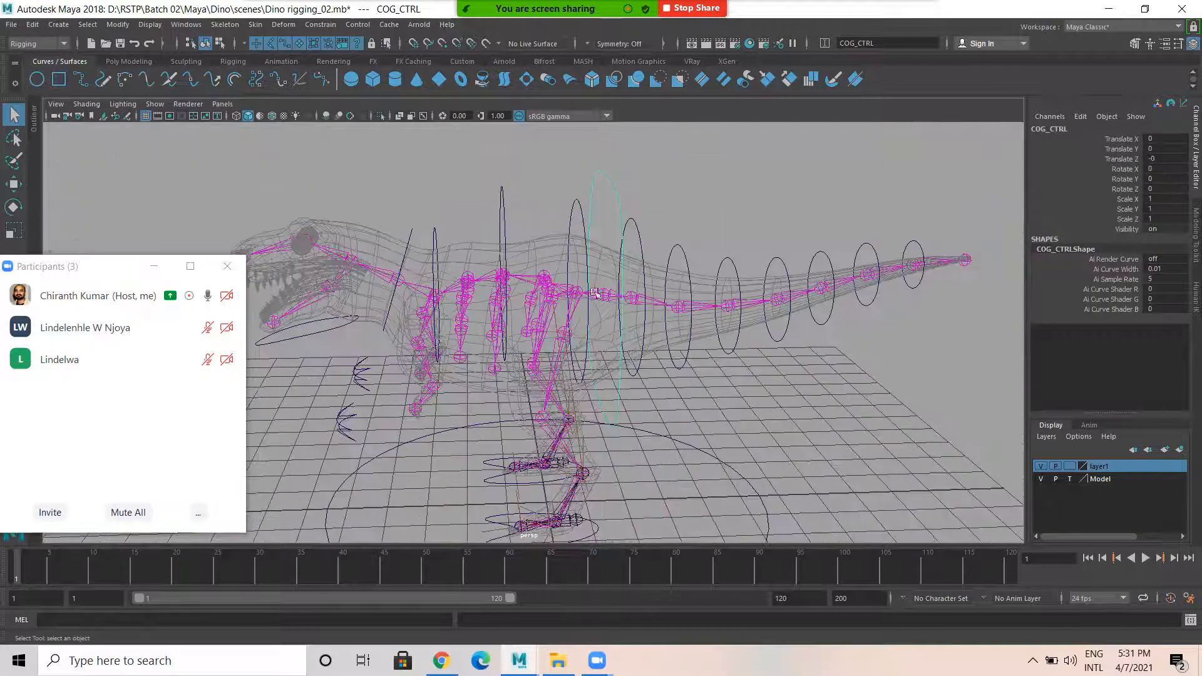
key("w")
mouse_move(603, 233)
left_mouse_down()
mouse_move(604, 266)
mouse_move(605, 168)
mouse_move(604, 221)
left_mouse_up()
middle_click_drag(580, 291, 556, 266)
key("ctrl+z")
key("ctrl+z")
key("ctrl+z")
key("ctrl+z")
key("ctrl+z")
key("ctrl+z")
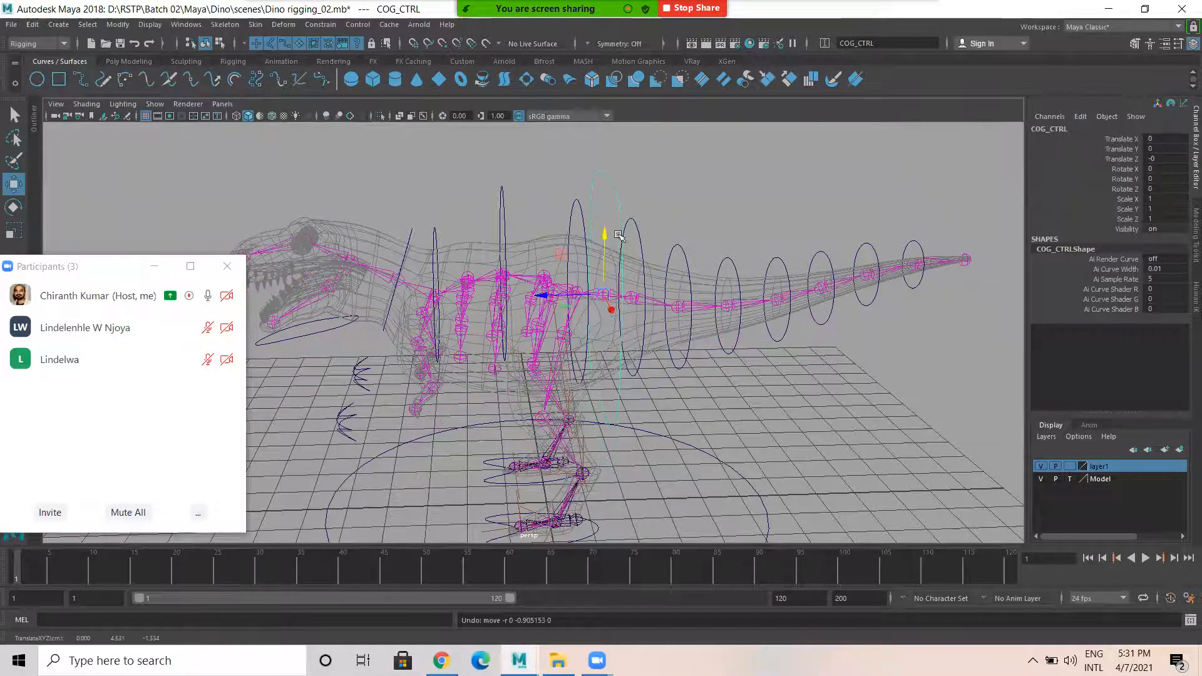
Rotate COG_CTRL to test the skeleton's response, undo the rotation and clear the selection
key("e")
left_click_drag(614, 242, 707, 231)
key("ctrl+z")
key("w")
left_click(708, 226)
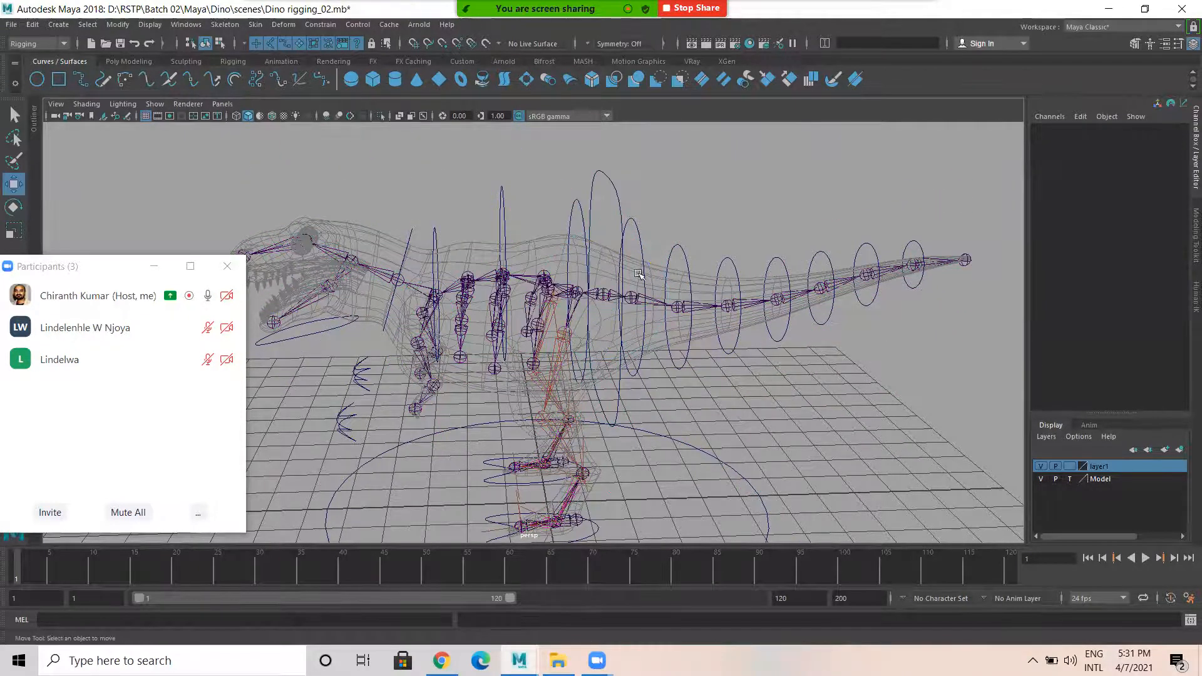
Orient-constrain the Tail1 joint to the Tail_Ctrl curve with Maintain offset on, and clear the selection
right_click_drag(708, 226, 726, 323, "alt")
left_click_drag(743, 339, 607, 218, "alt")
left_click_drag(695, 262, 641, 178, "alt")
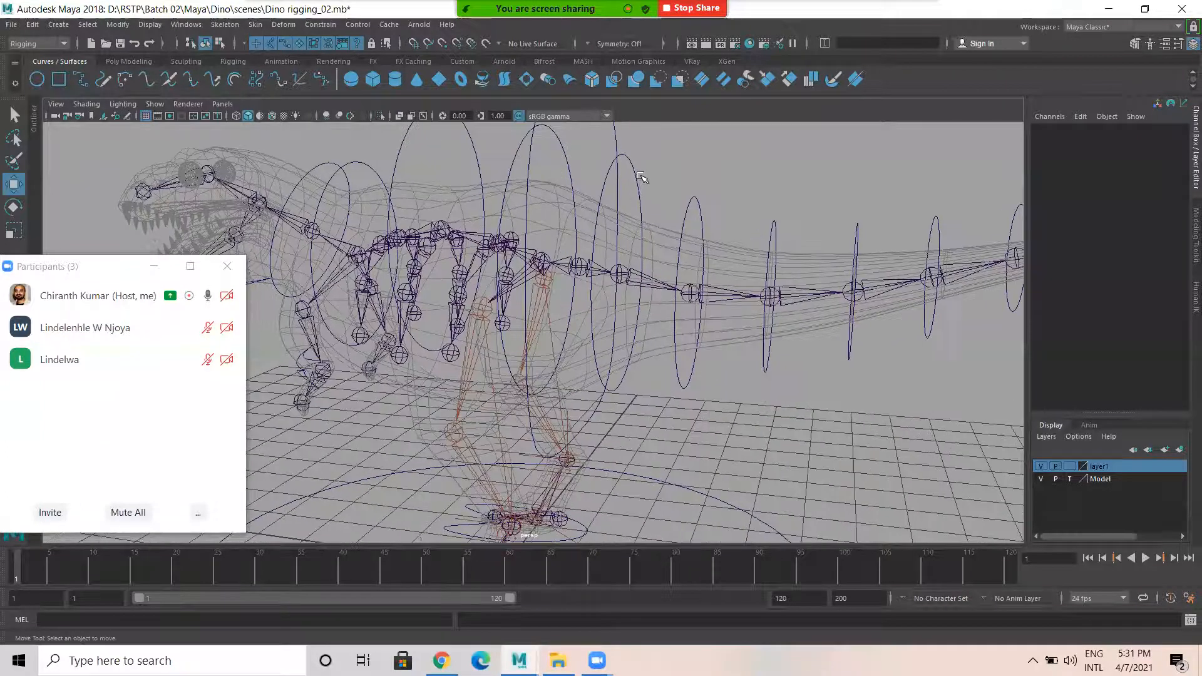
left_click(638, 181)
key("q")
left_click_drag(626, 282, 657, 268, "alt")
left_click(658, 262)
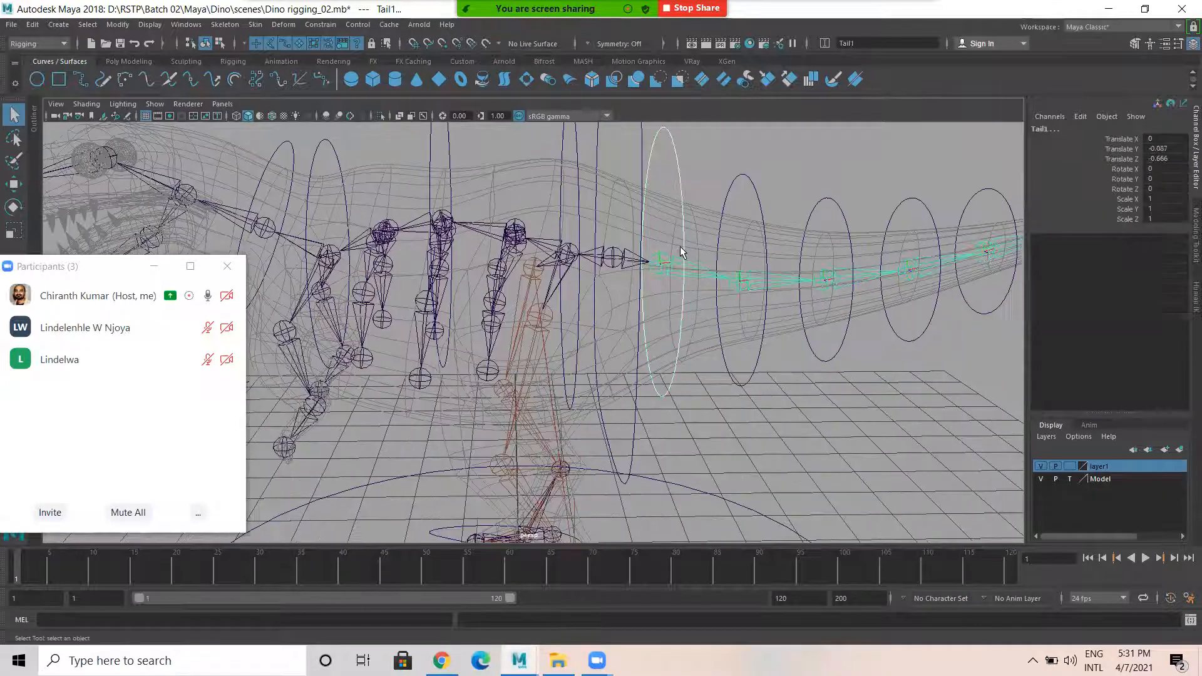
left_click(321, 24)
left_click(442, 82)
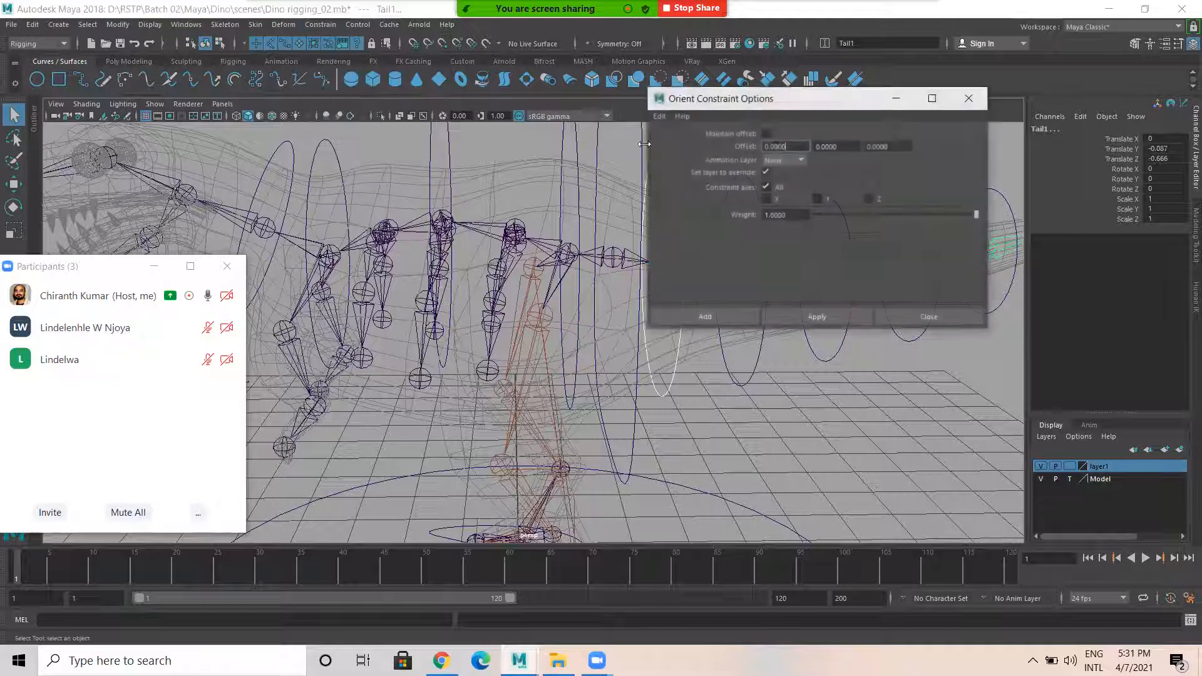
left_click(704, 317)
left_click(677, 350)
Rotate Tail_Ctrl to test how the tail joints follow, and undo the rotation
left_click(678, 351)
key("e")
key("f")
mouse_move(593, 256)
left_mouse_down()
mouse_move(598, 244)
mouse_move(589, 282)
mouse_move(590, 270)
left_mouse_up()
key("ctrl+z")
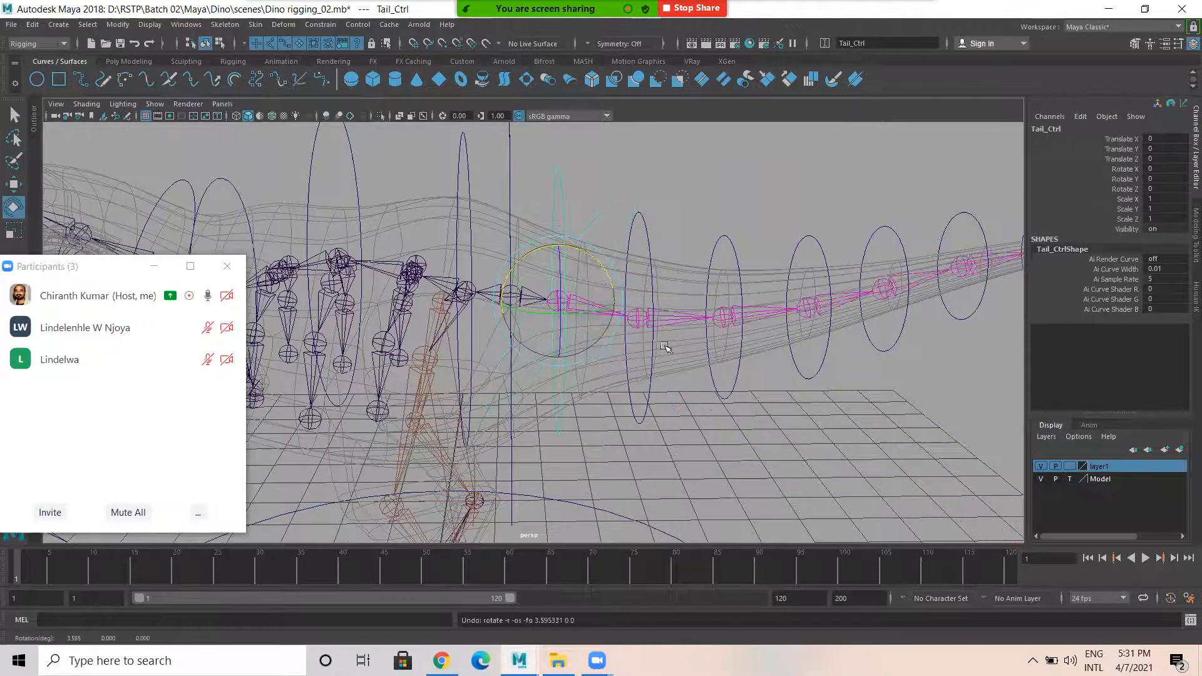
Orient-constrain the Tail2 joint to the Tail_Ctrl1 curve using the same settings
key("w")
left_click(646, 229)
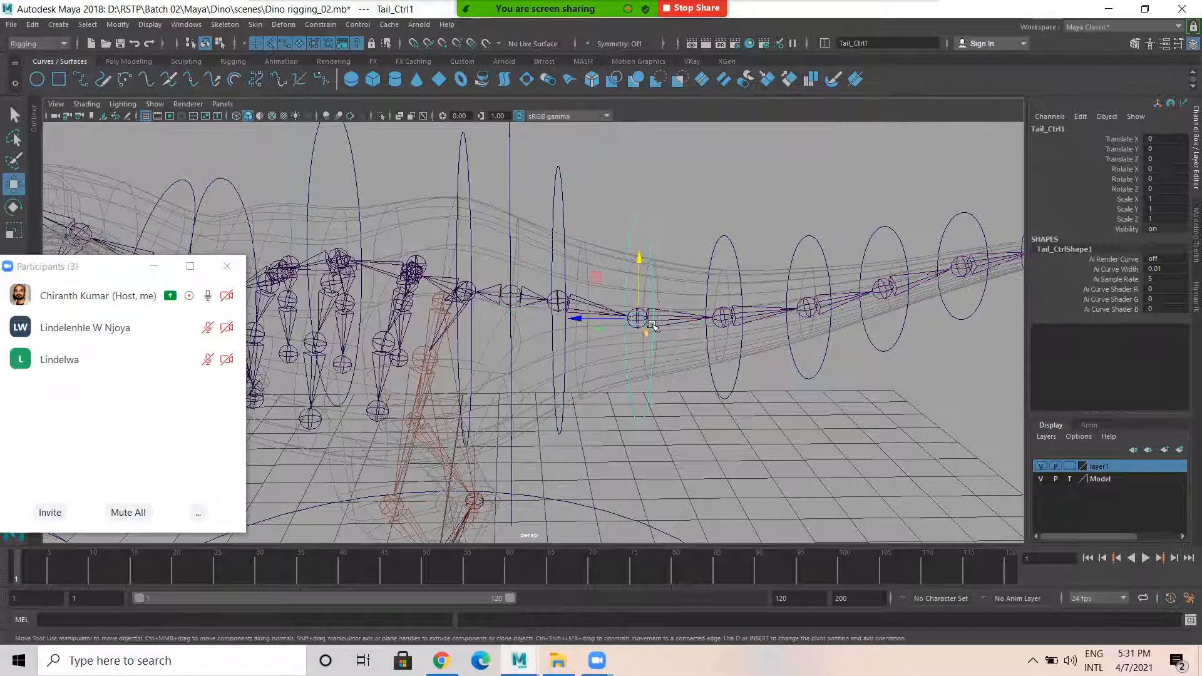
key("q")
left_click(646, 322, "shift")
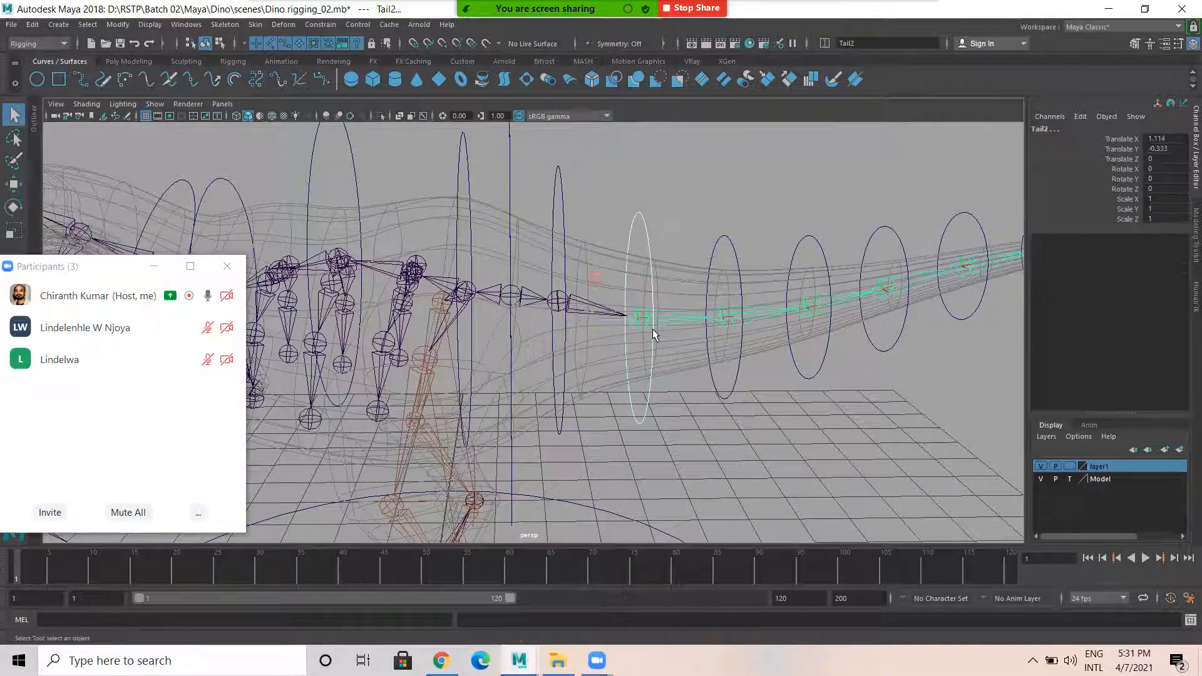
left_click(317, 25)
left_click(338, 77)
Orient-constrain the Tail3 joint to Tail_Ctrl2 and the Tail4 joint to Tail_Ctrl3
left_click_drag(431, 338, 458, 335, "alt")
scroll(455, 284, "up", 5)
left_click(444, 250)
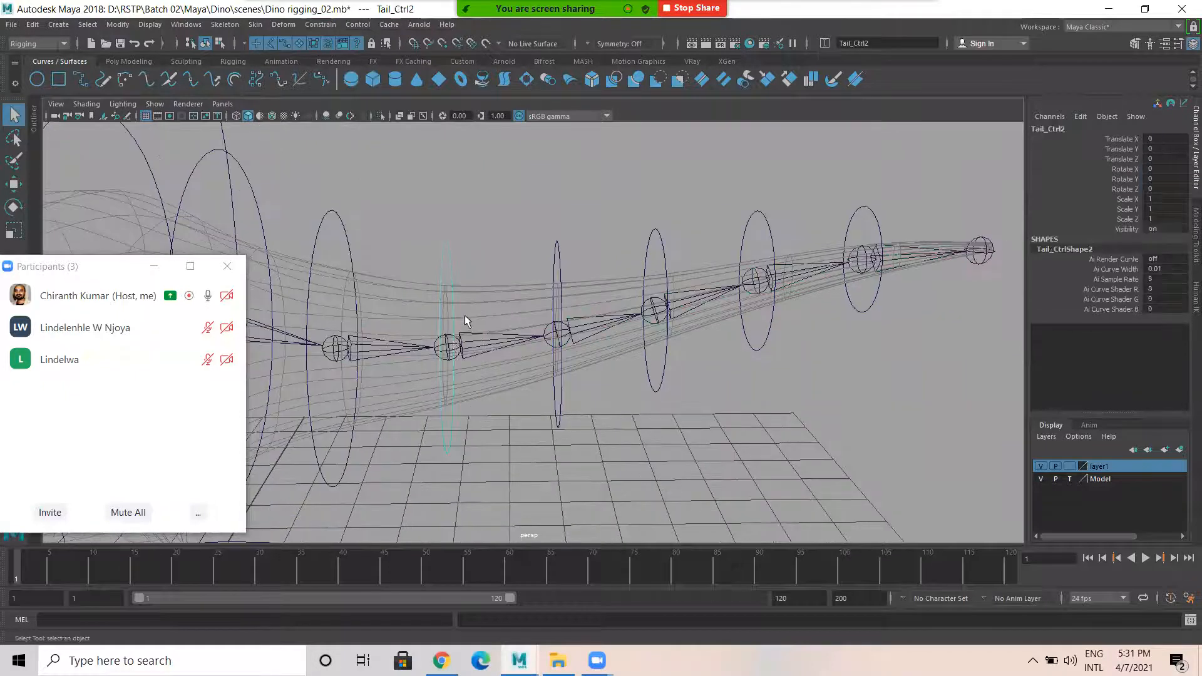
left_click(452, 349, "shift")
key("g")
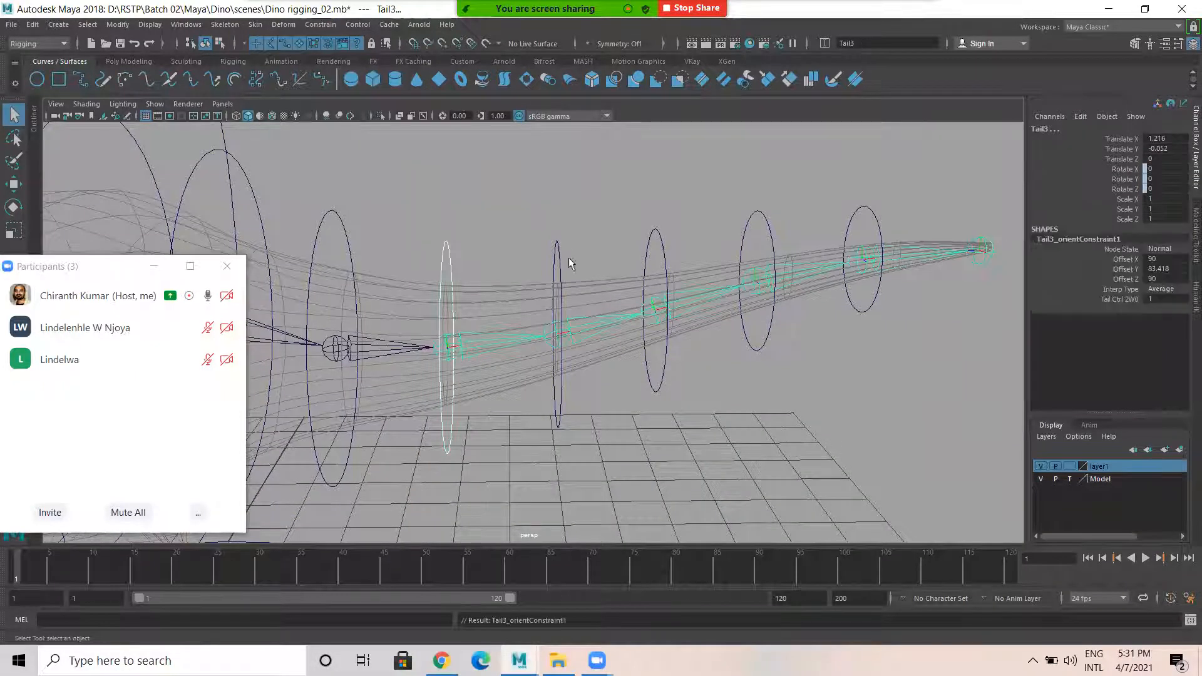
left_click(557, 260)
left_click(557, 332, "shift")
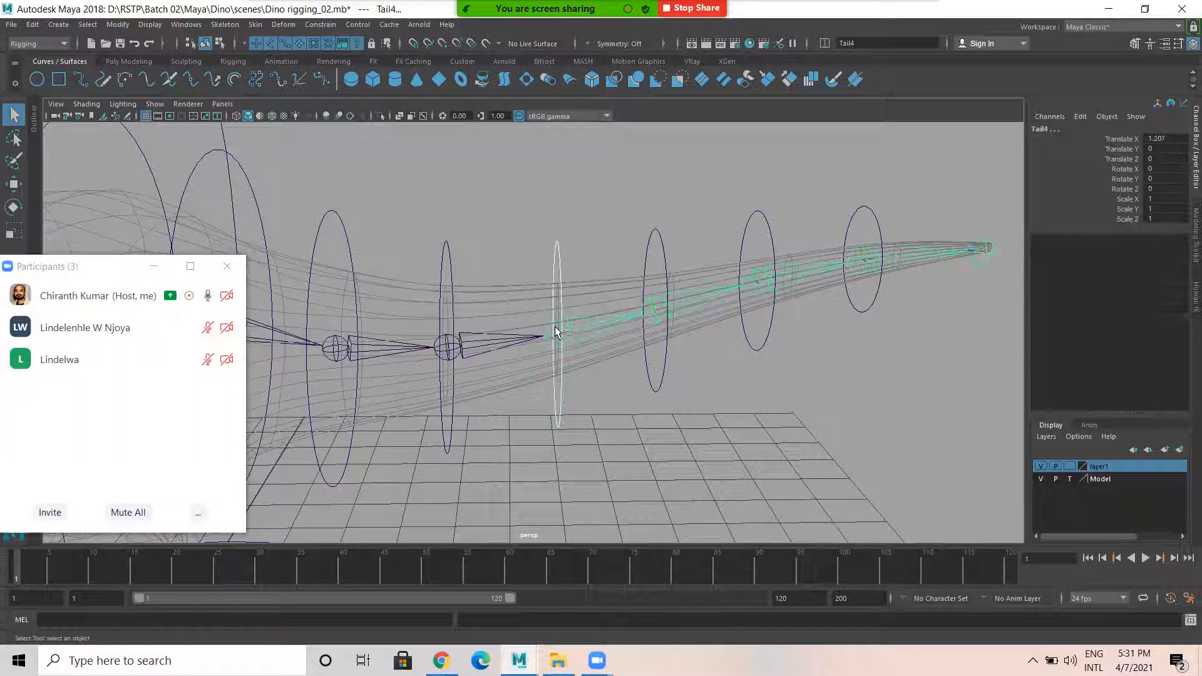
key("g")
Orient-constrain the Tail5 joint to Tail_Ctrl4 and the Tail6 joint to Tail_Ctrl5
left_click(651, 247)
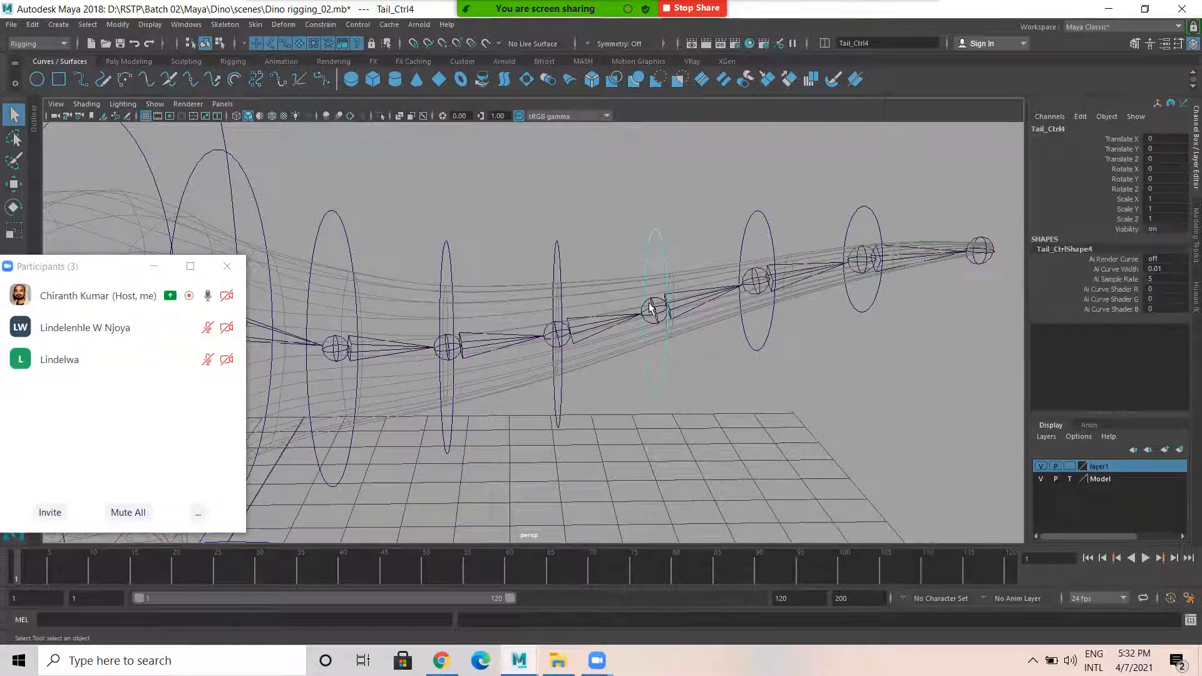
left_click(654, 310, "shift")
key("g")
left_click(756, 212)
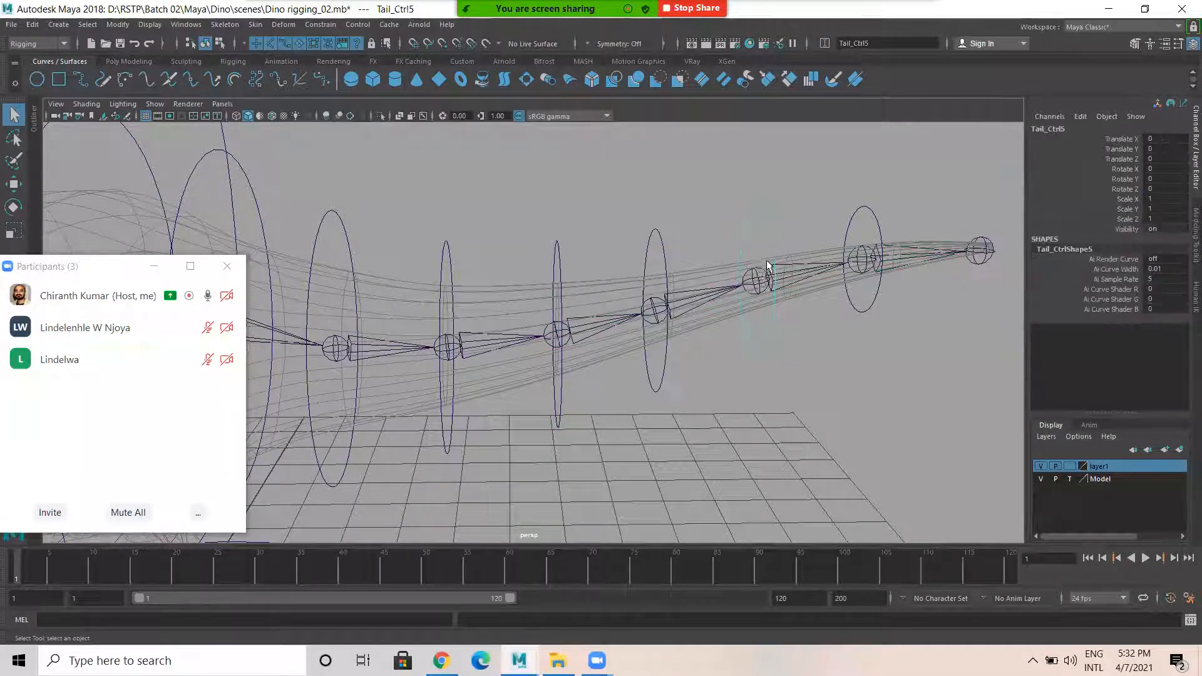
left_click(759, 277, "shift")
key("g")
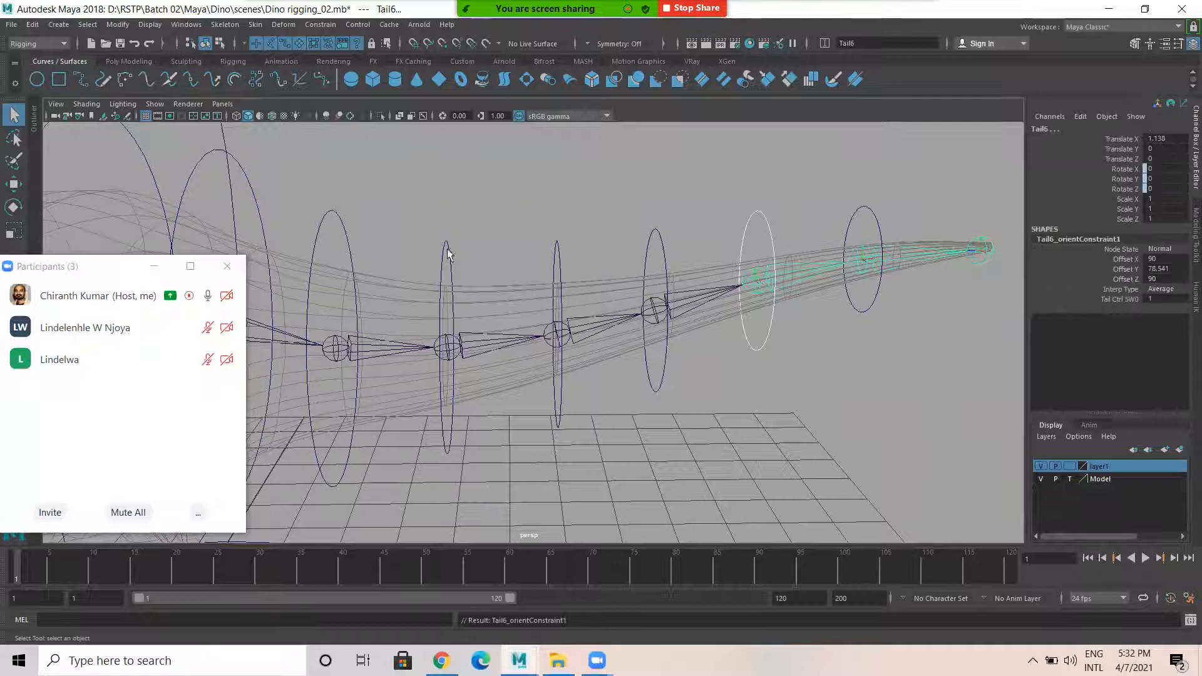
Orient-constrain the Tail7 joint to the Tail_Ctrl6 curve and clear the selection
left_click(863, 210)
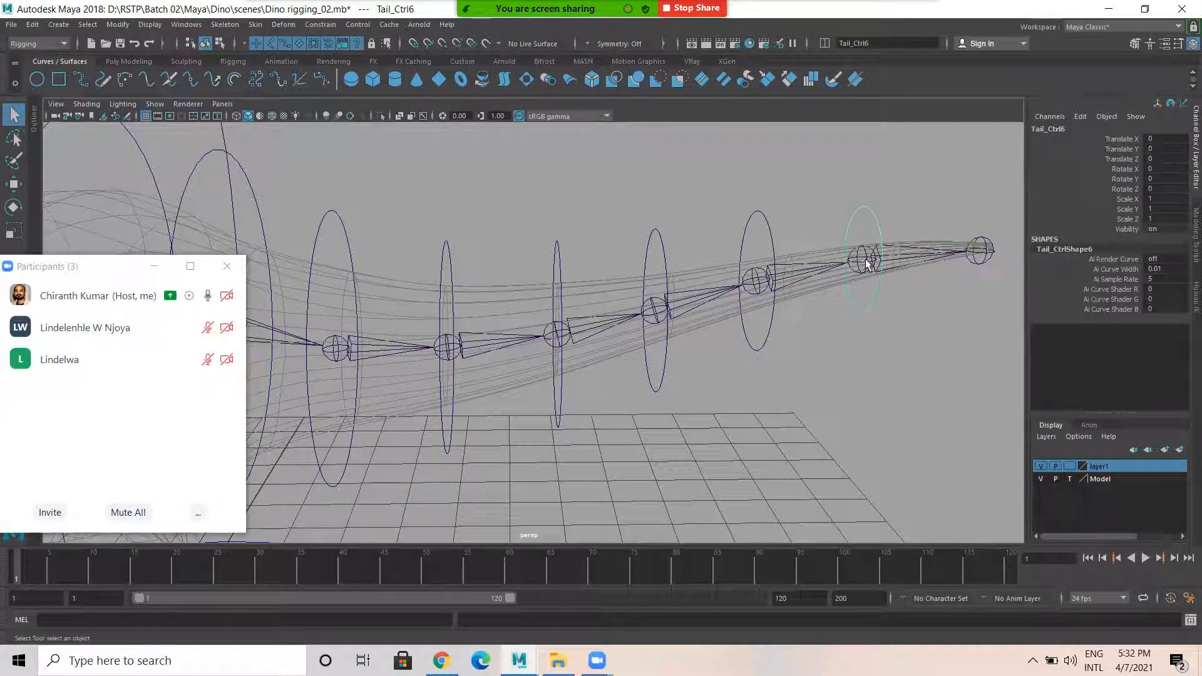
left_click(861, 258, "shift")
key("g")
left_click(714, 341)
Select all tail controls from Tail_Ctrl6 back to Tail_Ctrl, rotate them together to test the tail's bend, and undo the rotation
scroll(583, 330, "down", 4)
scroll(544, 333, "up", 1)
middle_click_drag(480, 299, 594, 288, "alt")
left_click(870, 237)
left_click(799, 242, "shift")
left_click(731, 251, "shift")
left_click(661, 260, "shift")
left_click(586, 263, "shift")
left_click(508, 246, "shift")
left_click(428, 200, "shift")
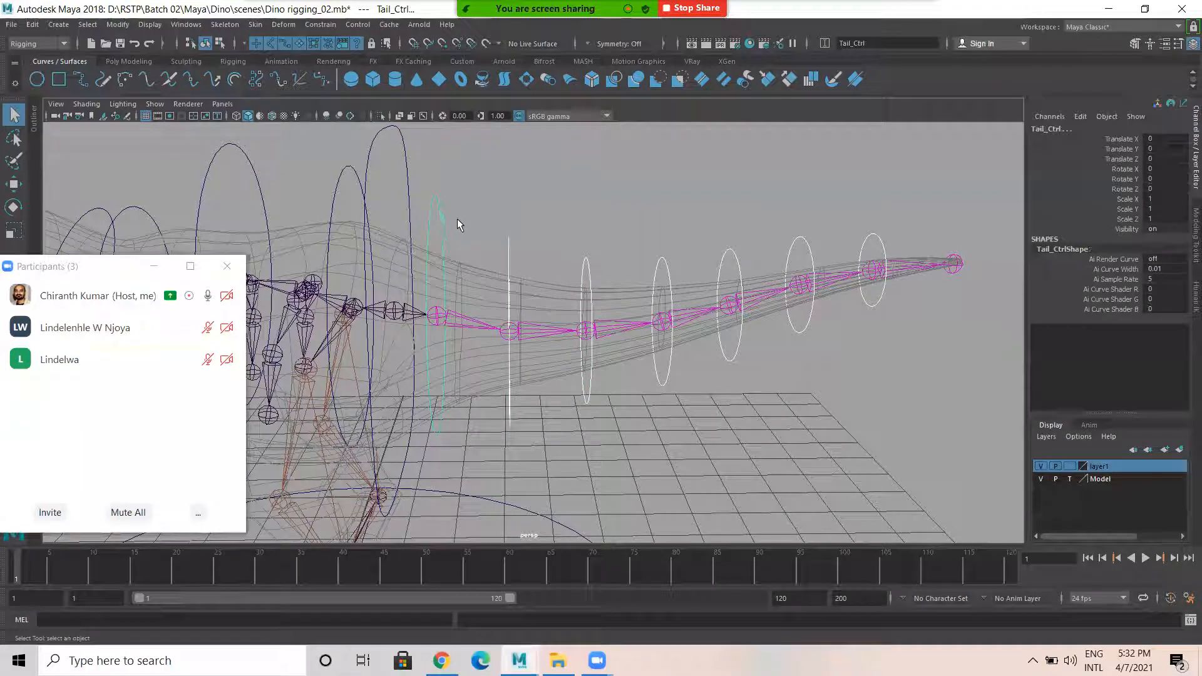
key("e")
left_click_drag(470, 269, 477, 267)
key("ctrl+z")
key("ctrl+z")
key("ctrl+z")
key("ctrl+z")
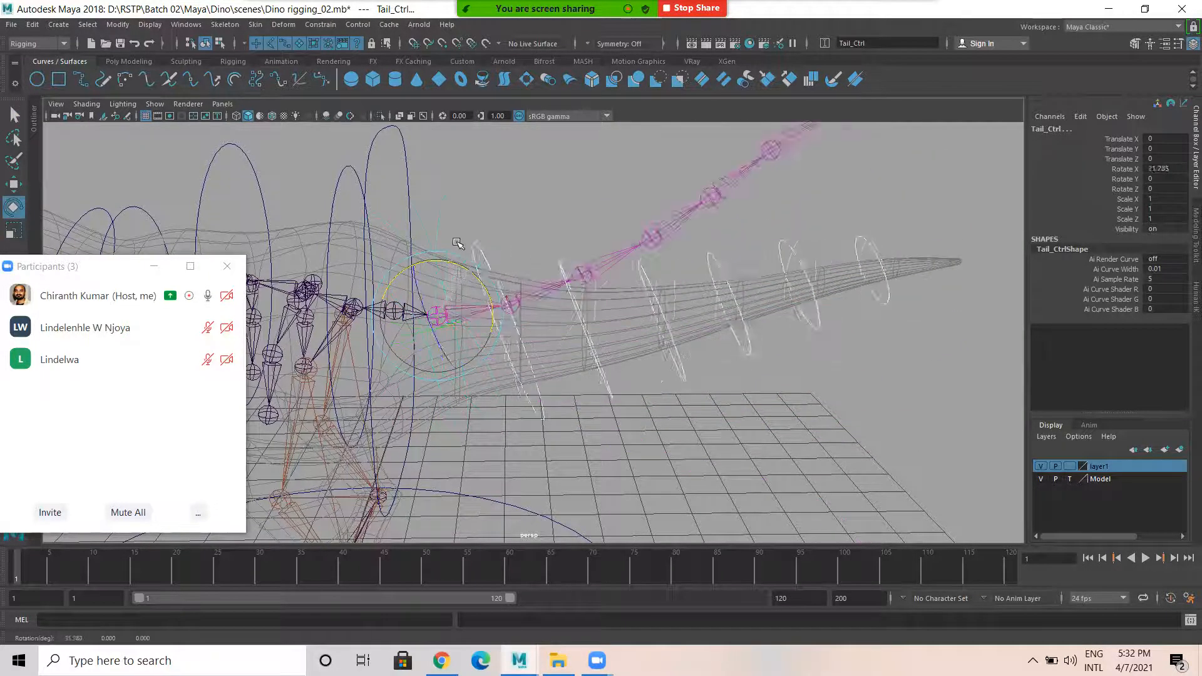
Rotate Tail_Ctrl2 and Tail_Ctrl4 individually to test the tail joints' response, undoing each rotation
left_click(613, 244)
left_click(587, 267)
mouse_move(609, 281)
left_mouse_down()
mouse_move(642, 329)
mouse_move(589, 273)
left_mouse_up()
key("ctrl+z")
left_click(723, 248)
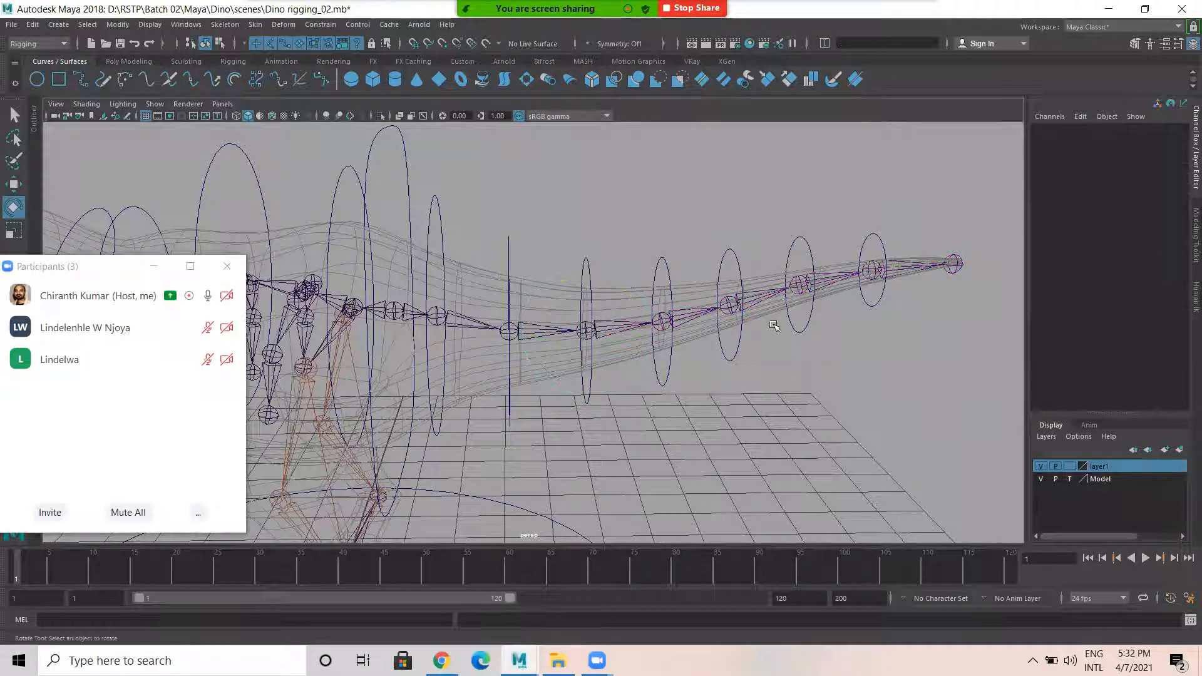
left_click(733, 253)
left_click_drag(752, 252, 729, 256)
key("ctrl+z")
Put the Tail_Ctrl6 curve near the tail tip into its own new group
right_click_drag(732, 316, 811, 356, "alt")
middle_click_drag(726, 363, 641, 384, "alt")
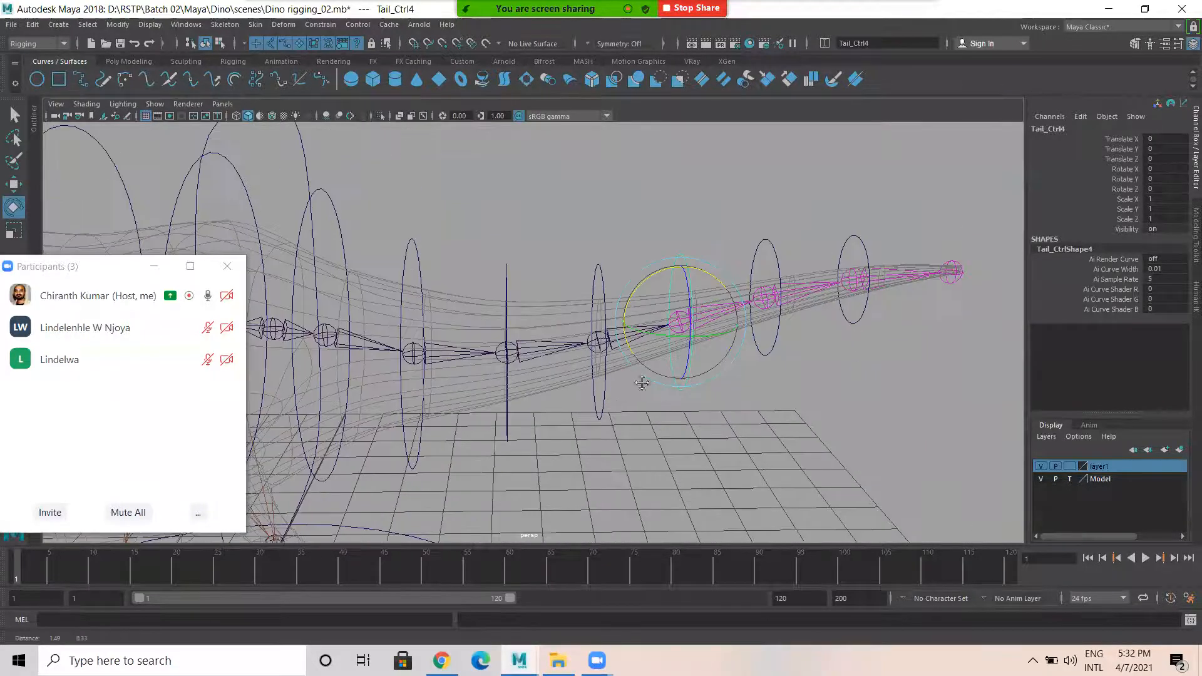
middle_click_drag(754, 397, 614, 411, "alt")
key("w")
right_click_drag(726, 383, 818, 398, "alt")
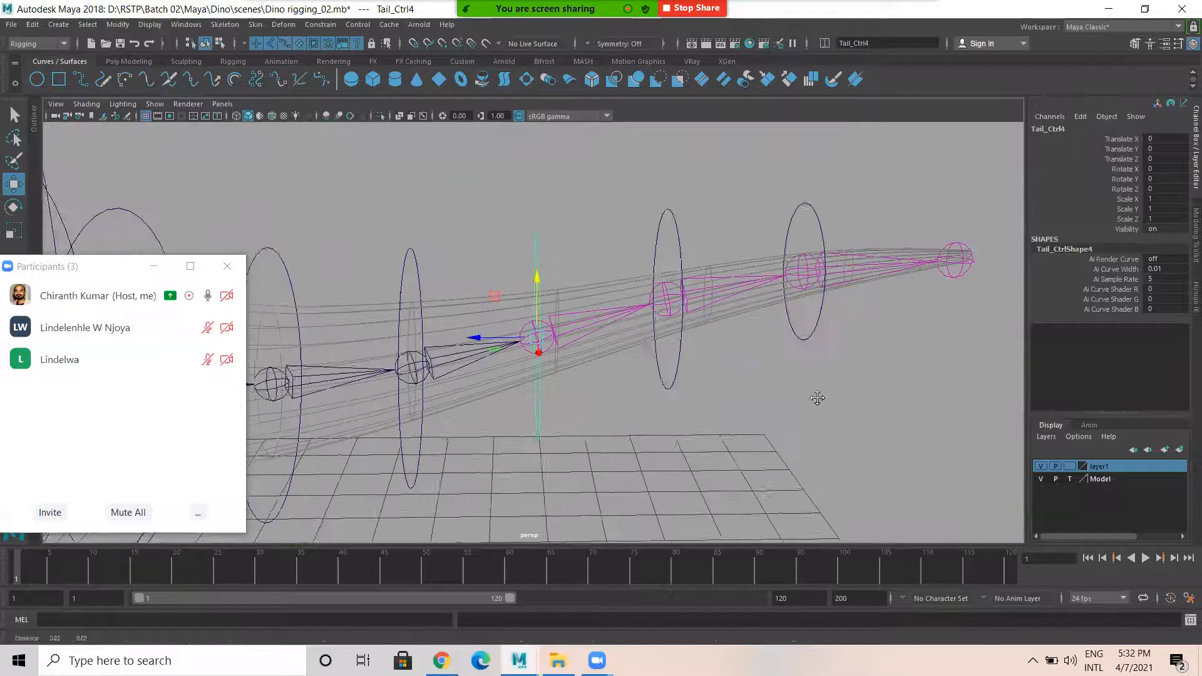
middle_click_drag(818, 398, 726, 447, "alt")
left_click(704, 261)
key("q")
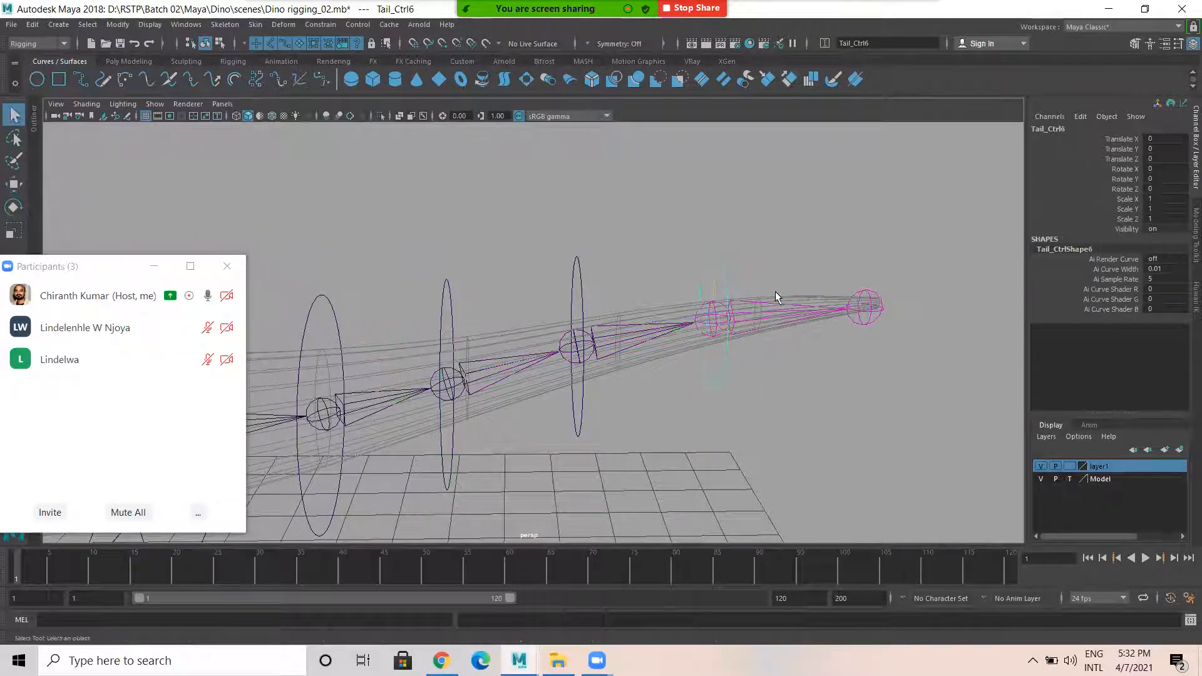
key("ctrl+g")
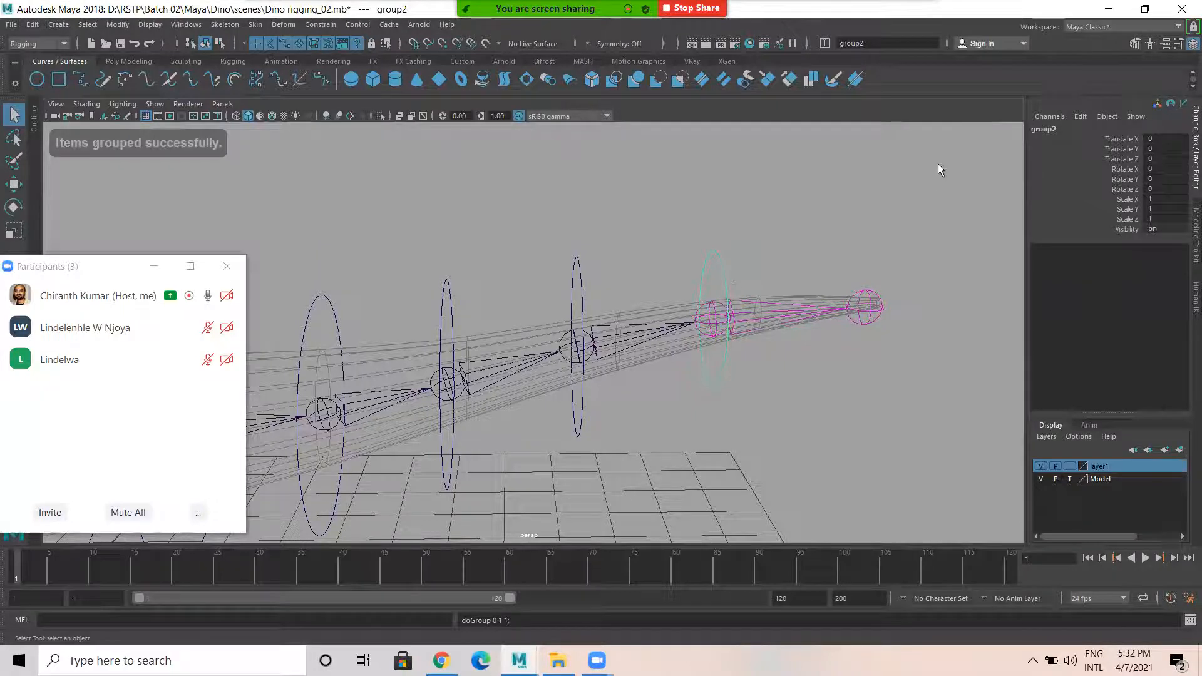
Parent the new Tail_Ctrl6 group under the Tail7 joint, and select the Tail_Ctrl6 curve again
left_click(718, 310, "shift")
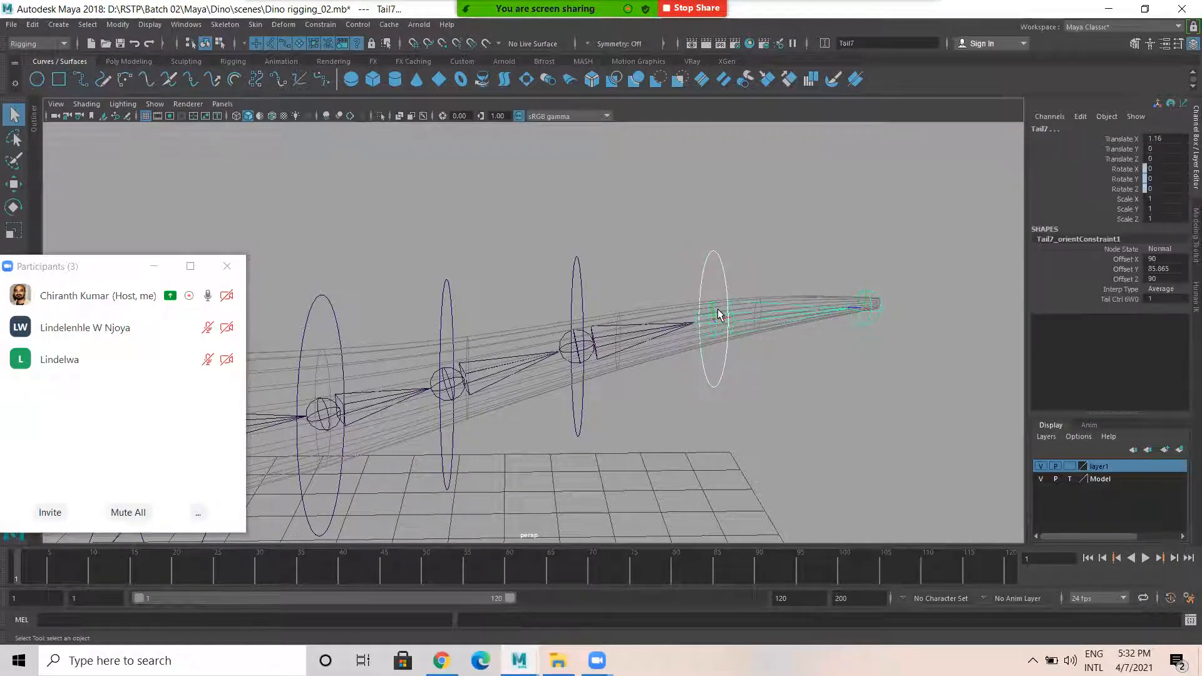
key("p")
left_click(738, 430)
left_click(734, 272)
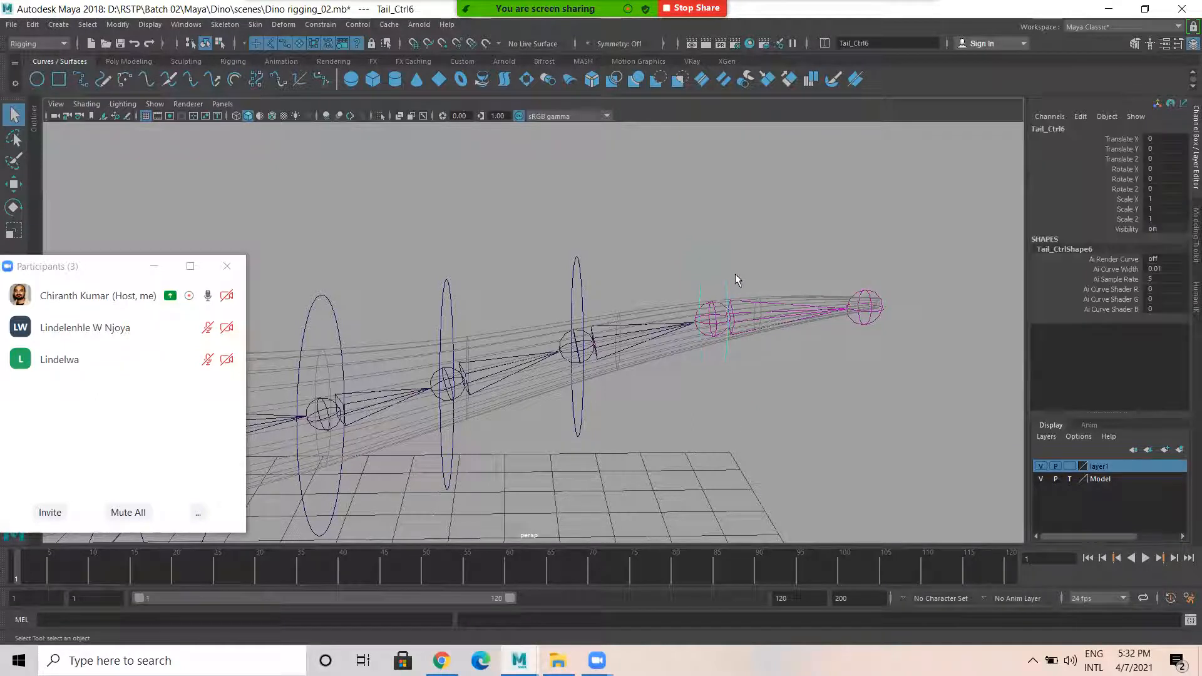
Put the Tail_Ctrl5 curve into its own new group and parent that group under the Tail6 joint
left_click(579, 269)
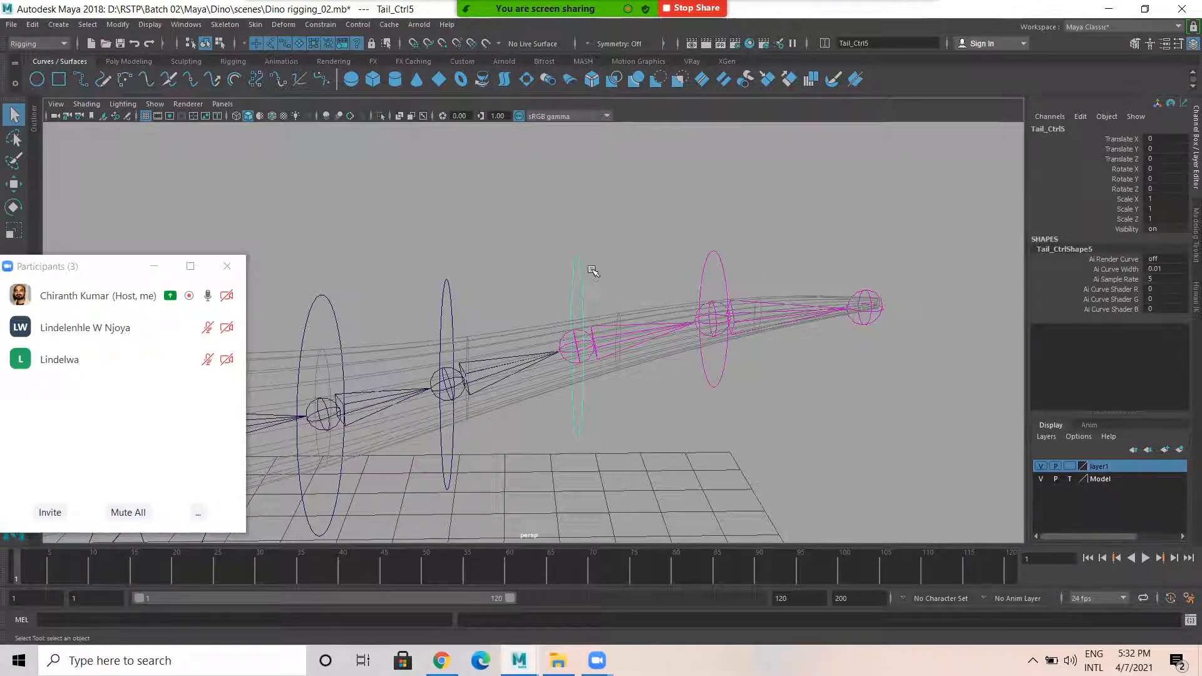
key("e")
mouse_move(604, 294)
left_mouse_down()
mouse_move(632, 353)
mouse_move(606, 290)
left_mouse_up()
left_click(644, 300)
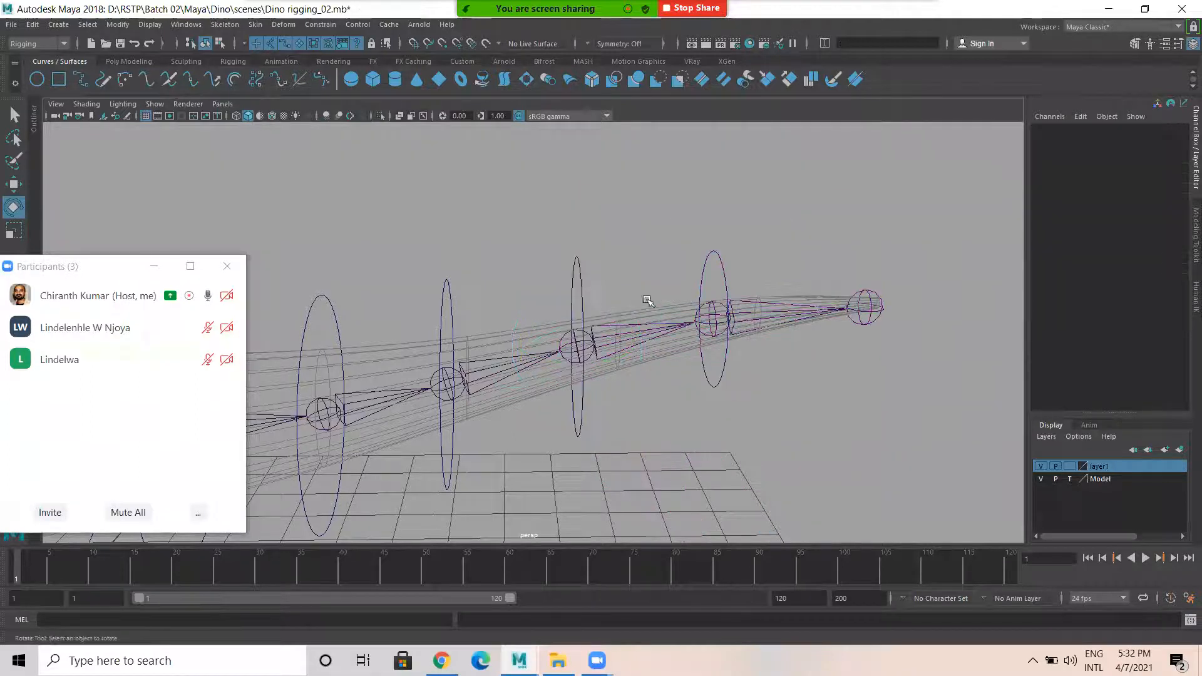
scroll(670, 312, "up", 3)
scroll(640, 305, "down", 5)
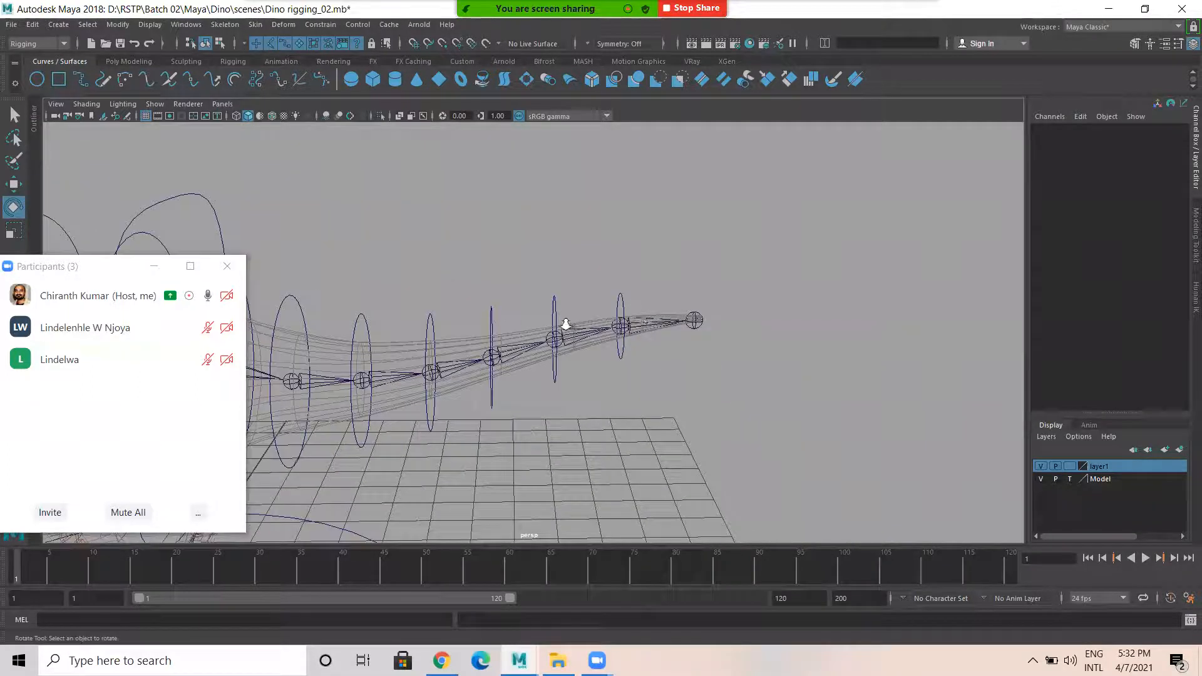
scroll(563, 325, "up", 3)
left_click_drag(596, 293, 594, 291)
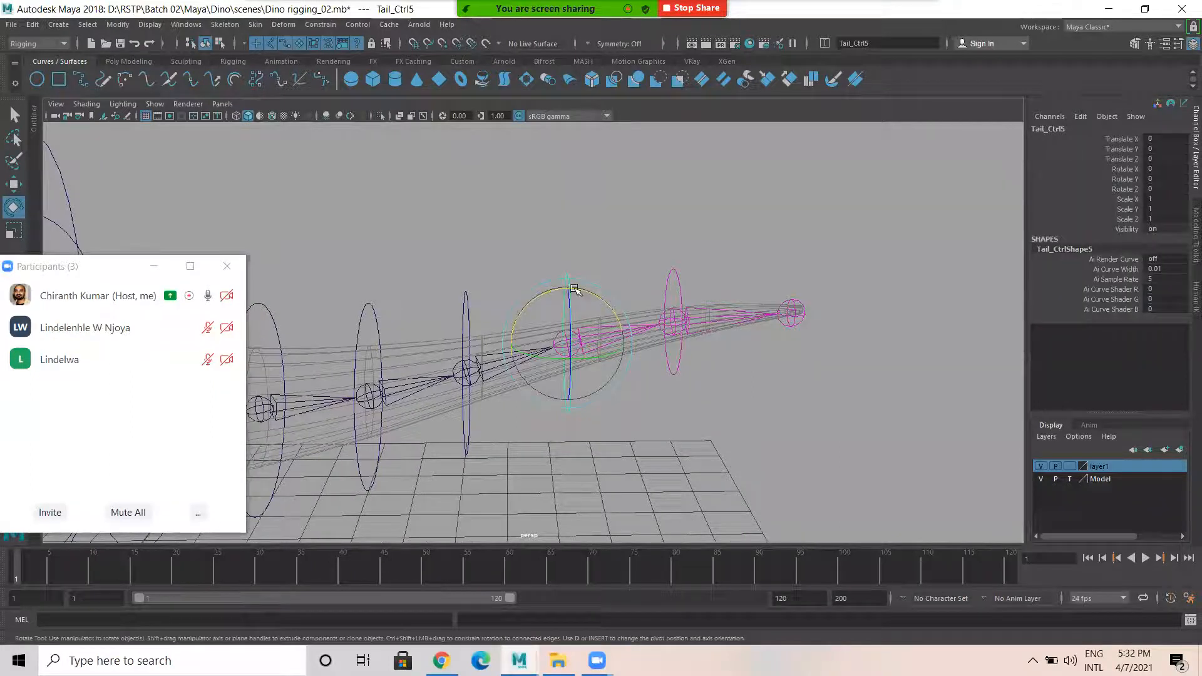
key("w")
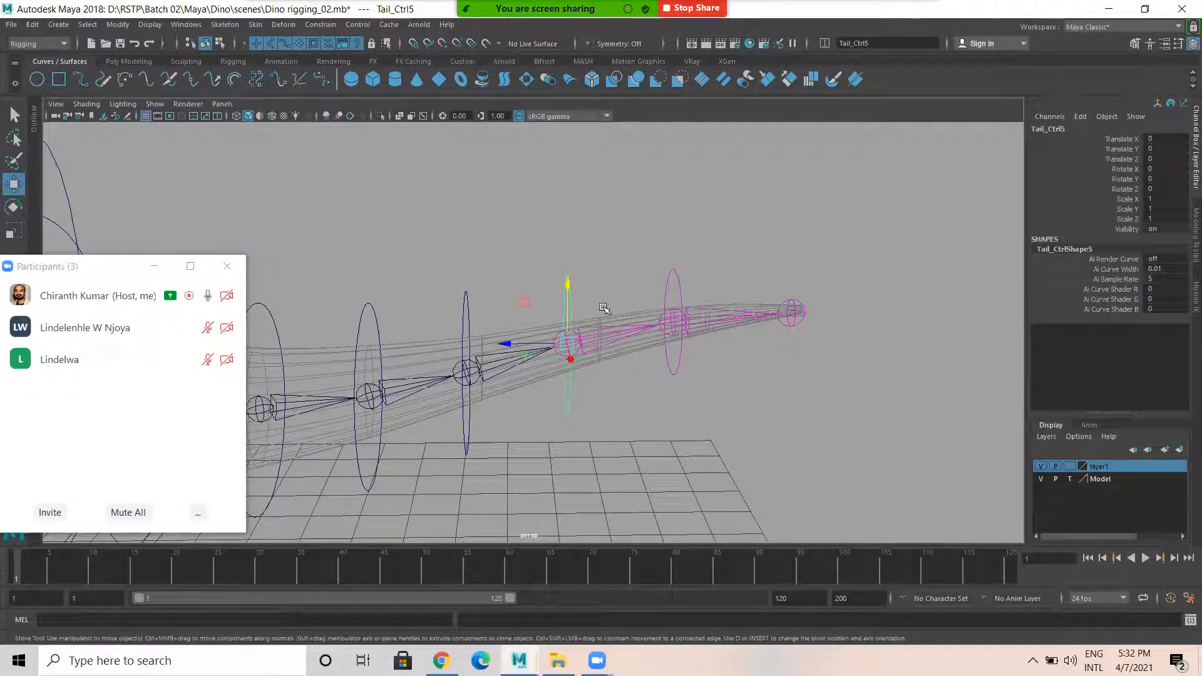
key("ctrl+g")
scroll(604, 313, "down", 6)
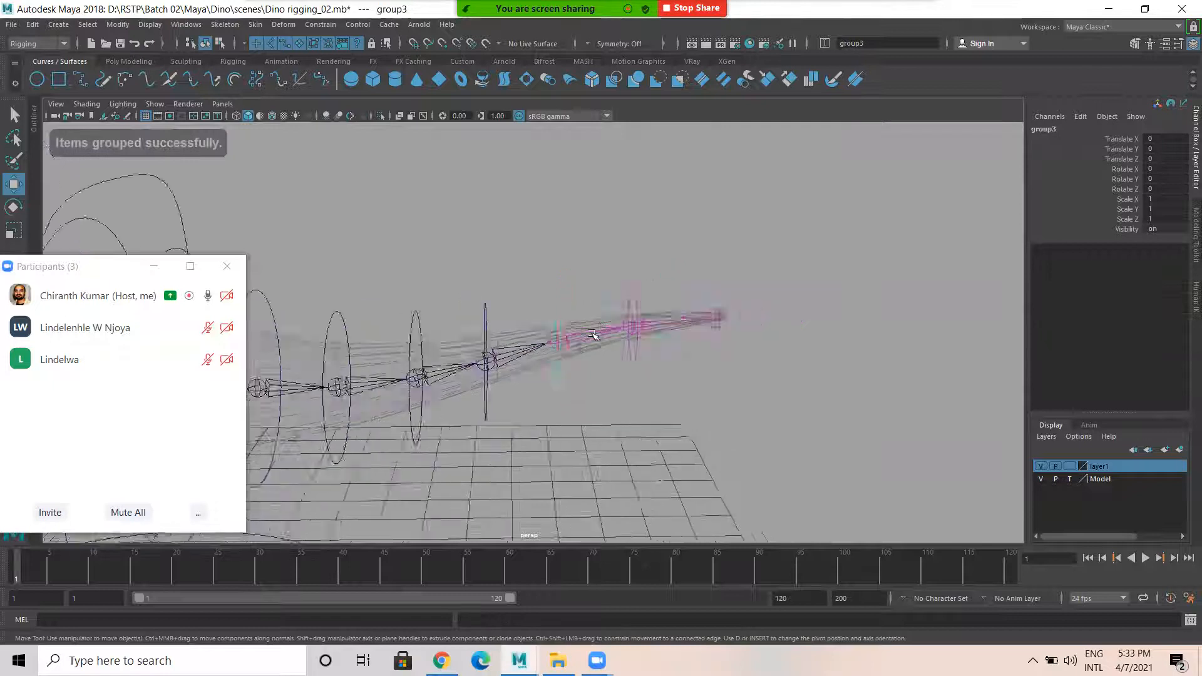
scroll(613, 404, "up", 3)
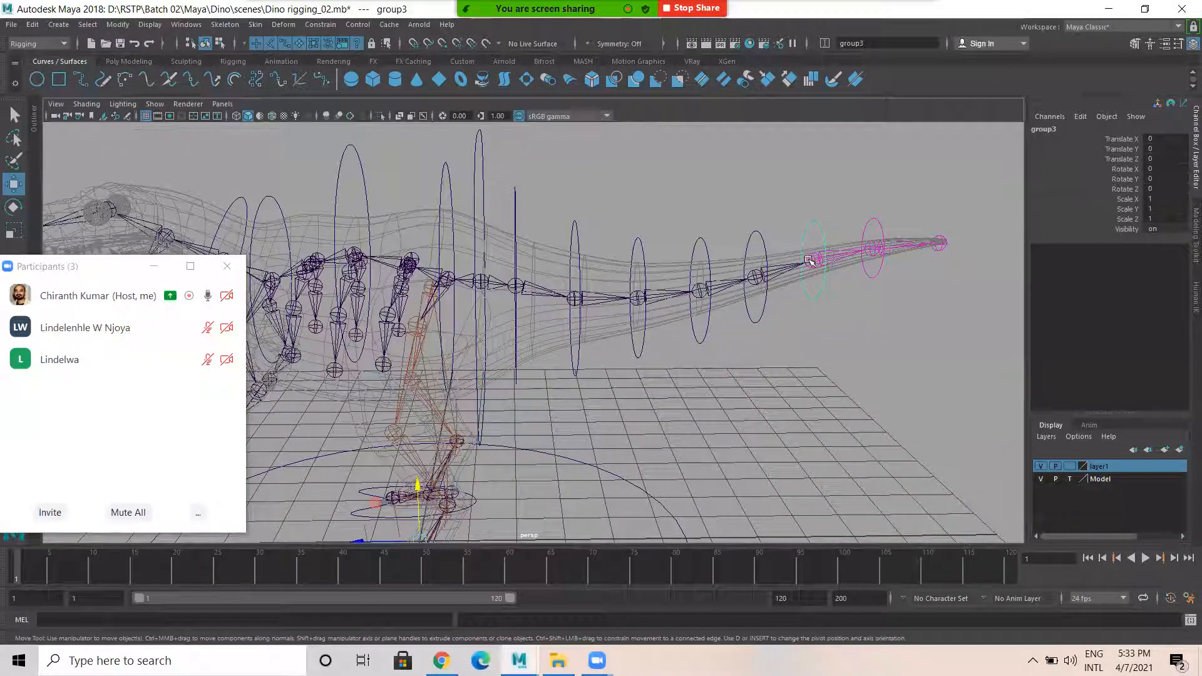
left_click(810, 261)
key("ctrl+z")
Group the Tail_Ctrl4 curve on its own and parent the new group under the Tail5 joint
left_click_drag(753, 224, 775, 244)
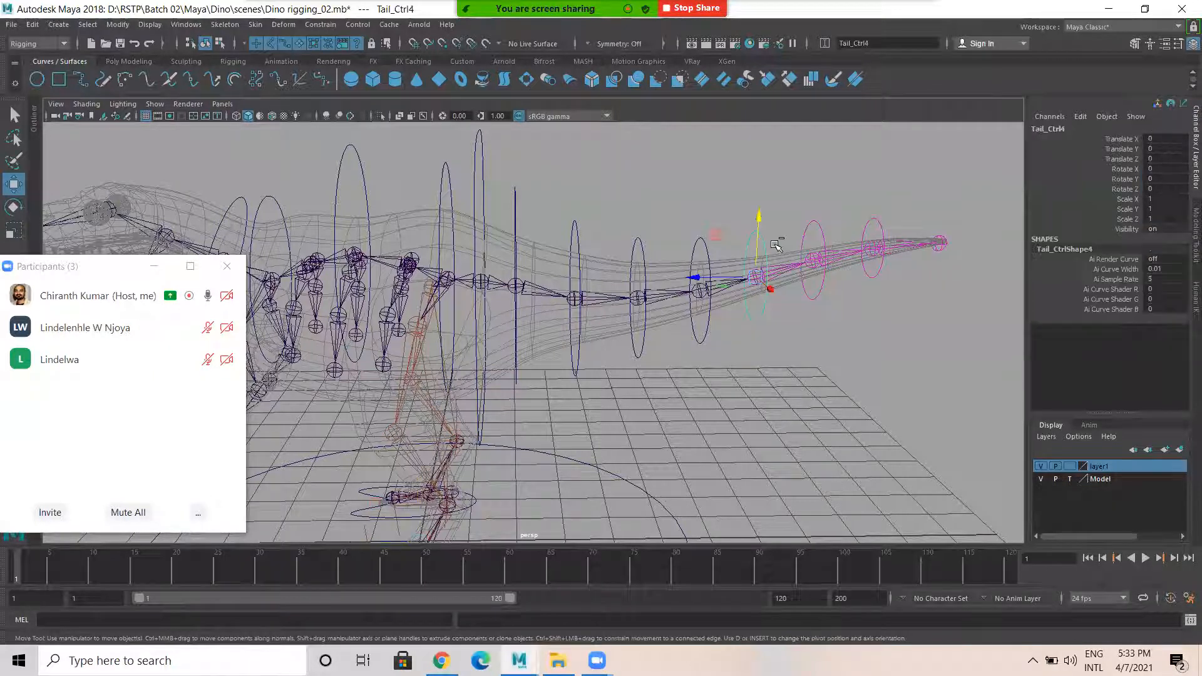
key("ctrl+g")
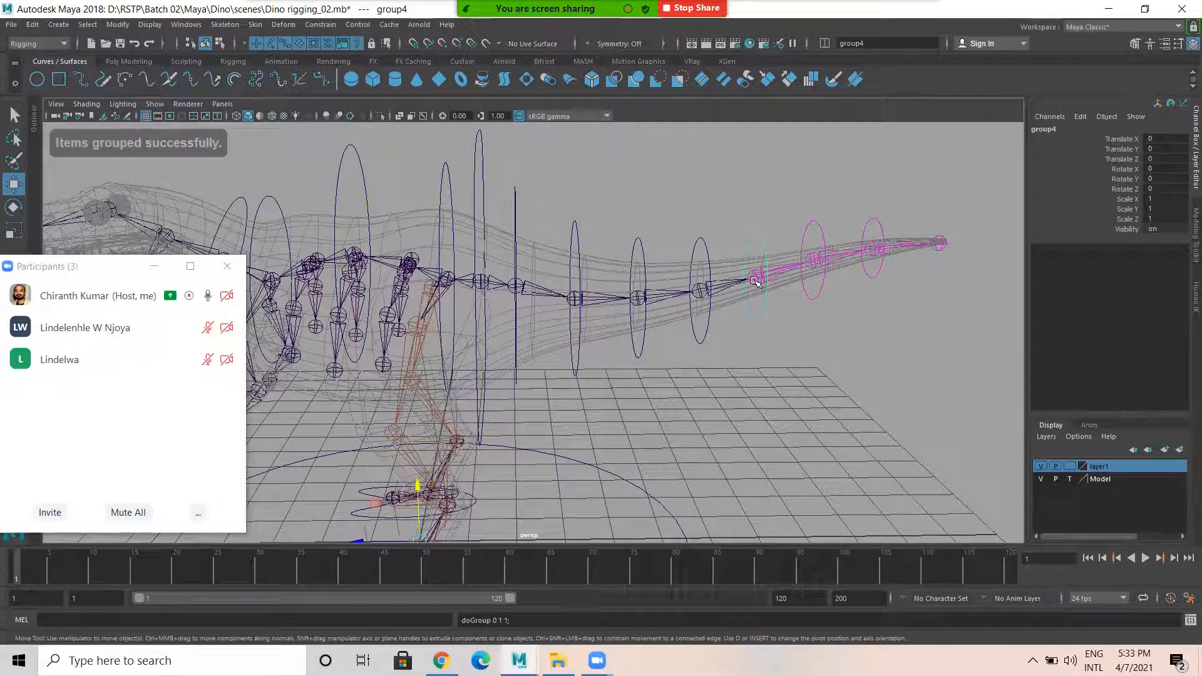
left_click(754, 281)
key("p")
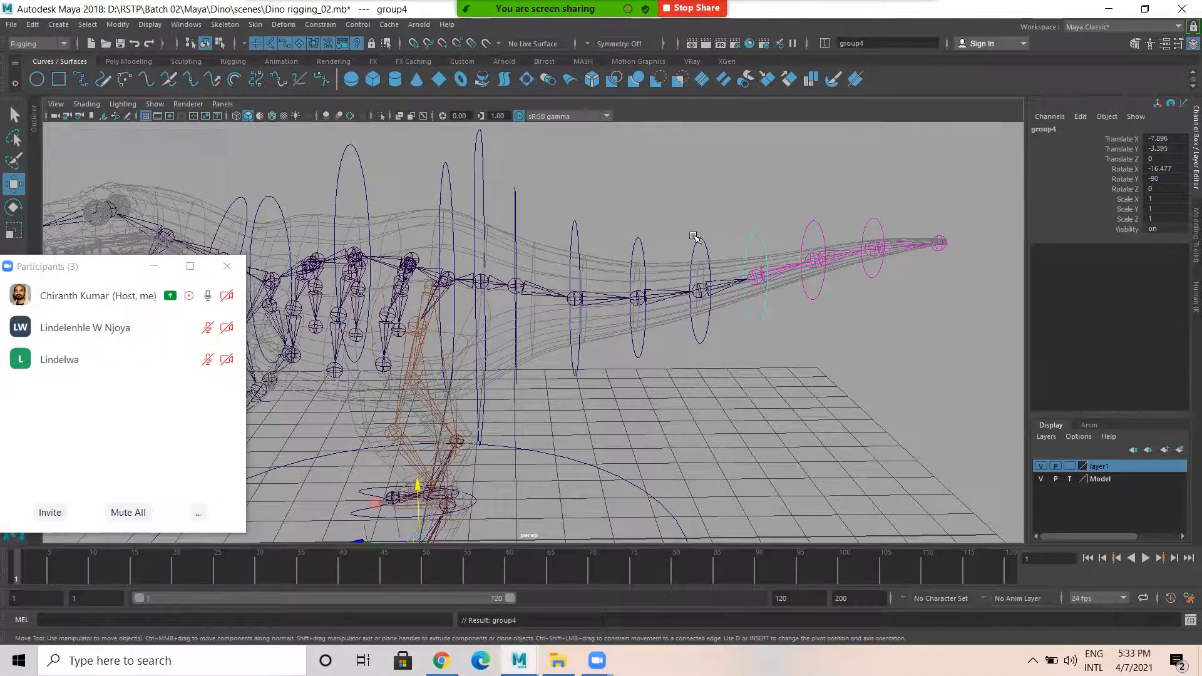
Group the Tail_Ctrl3 curve on its own and parent the new group under the Tail4 joint
left_click_drag(692, 235, 716, 249)
key("ctrl+g")
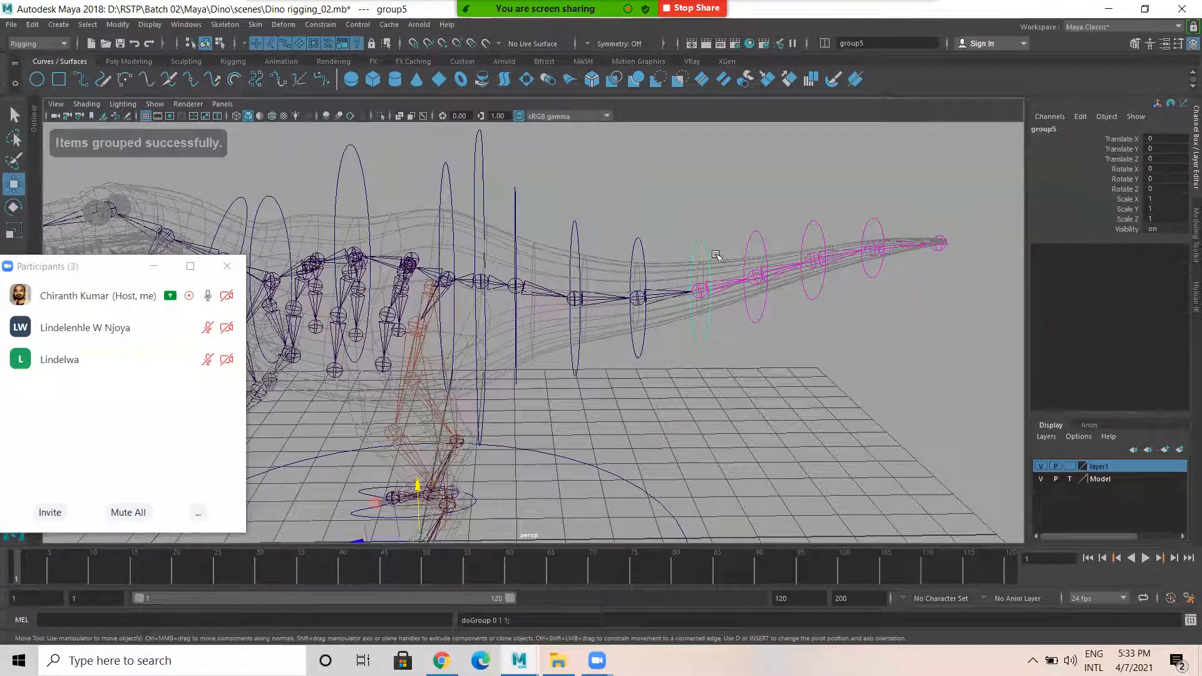
left_click(701, 291, "shift")
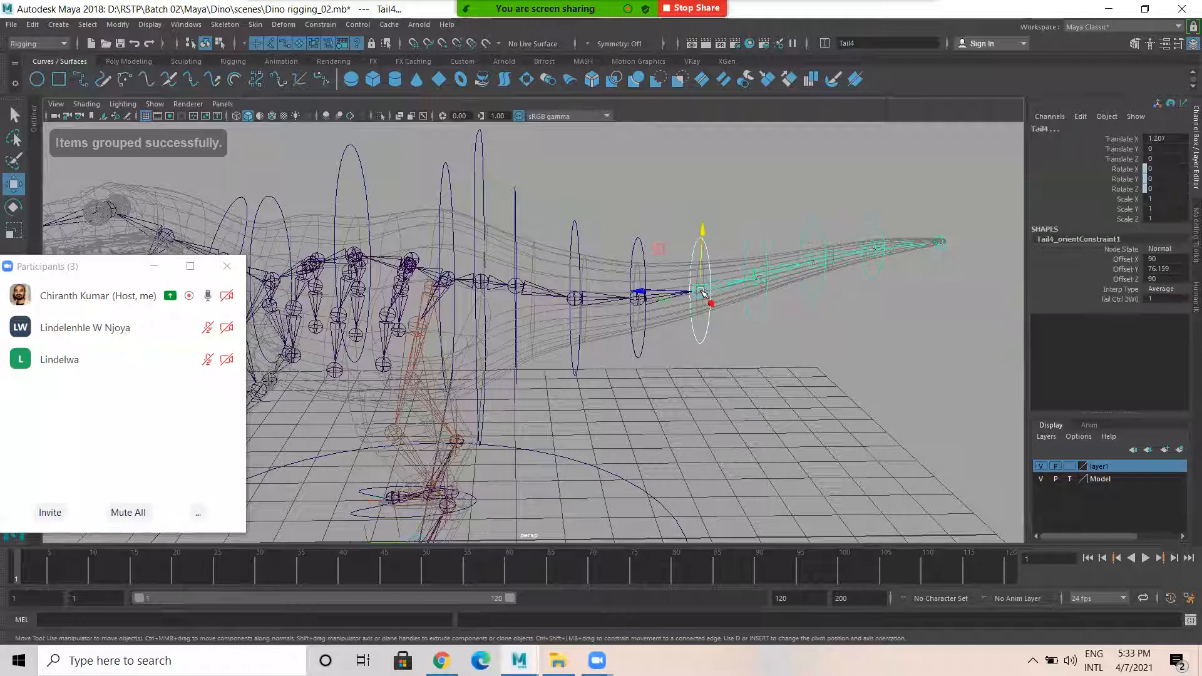
key("ctrl+z")
left_click(702, 292, "shift")
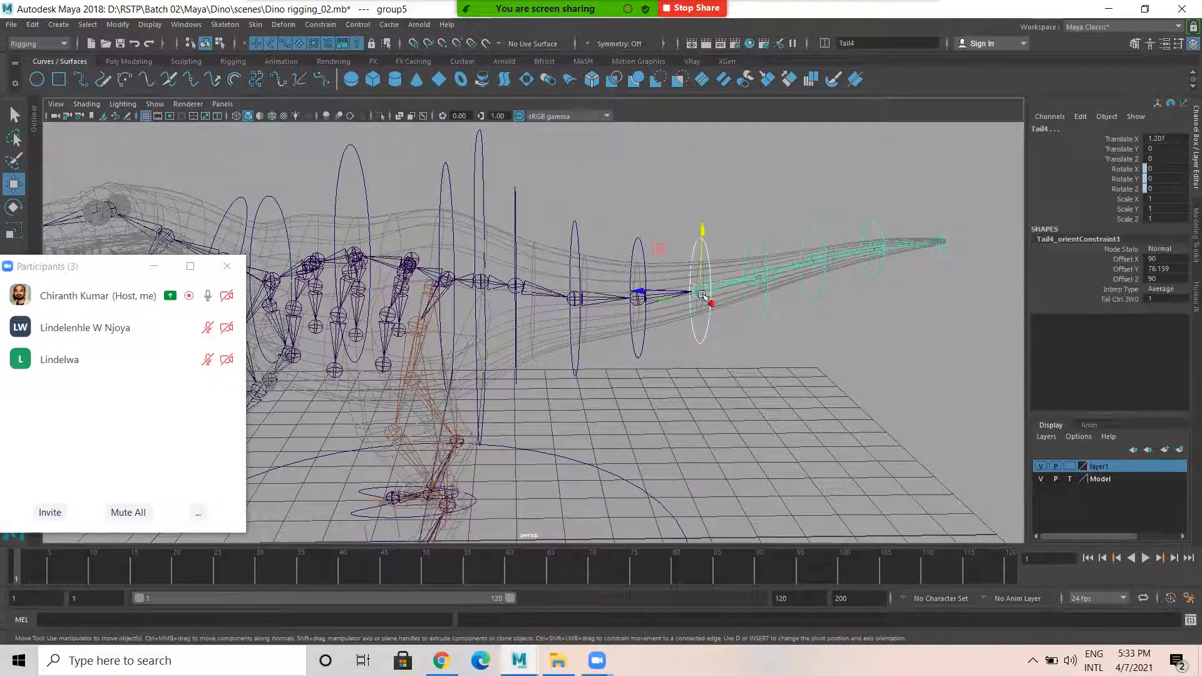
key("p")
Group the Tail_Ctrl2 curve on its own and parent the new group under the Tail3 joint
left_click(645, 248)
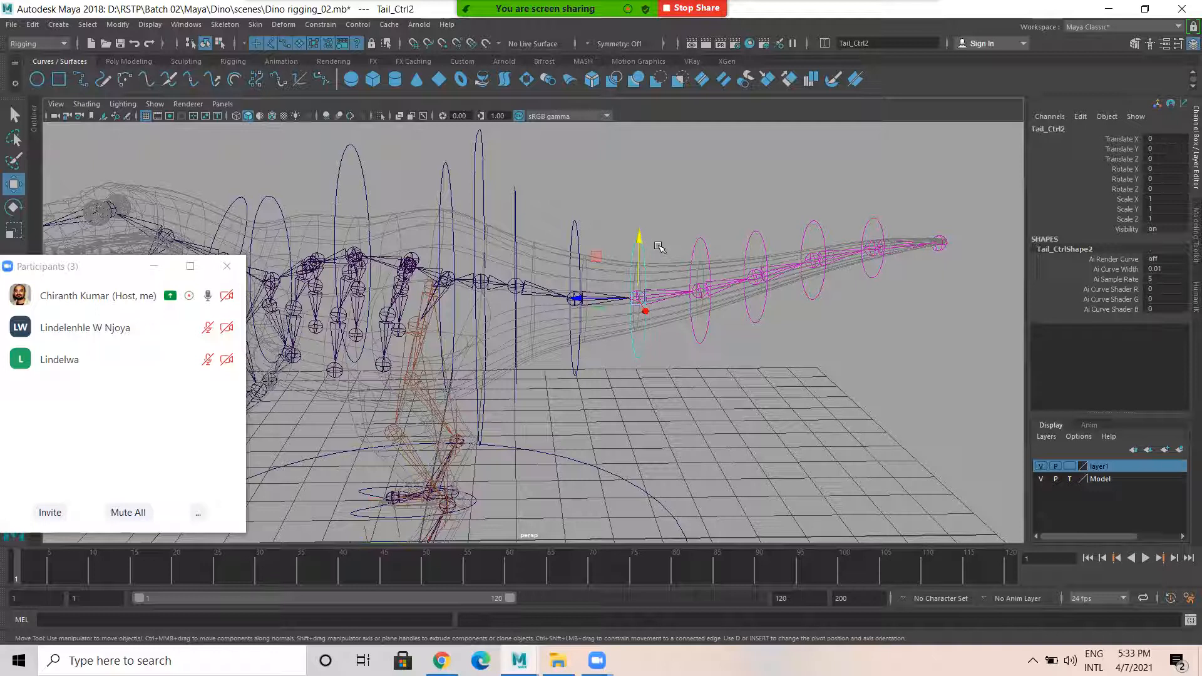
key("ctrl+g")
left_click(637, 301, "shift")
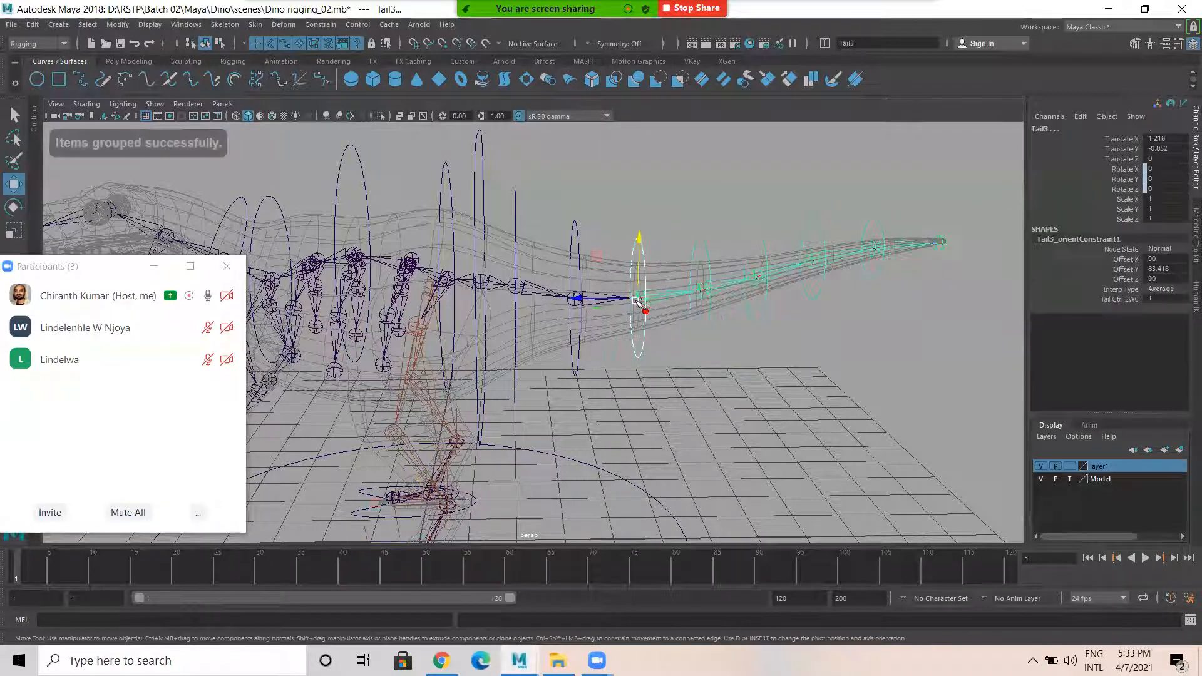
key("p")
Group the Tail_Ctrl1 curve on its own and parent the new group under the Tail2 joint
left_click(575, 235)
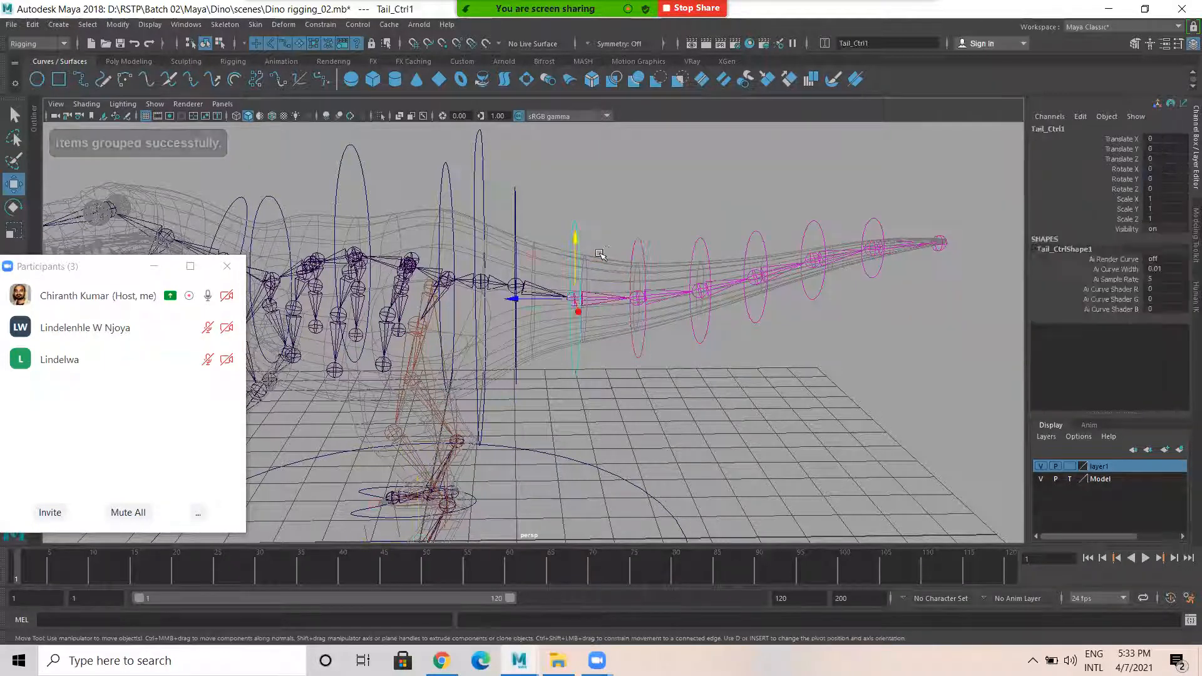
key("ctrl+g")
left_click(572, 305, "shift")
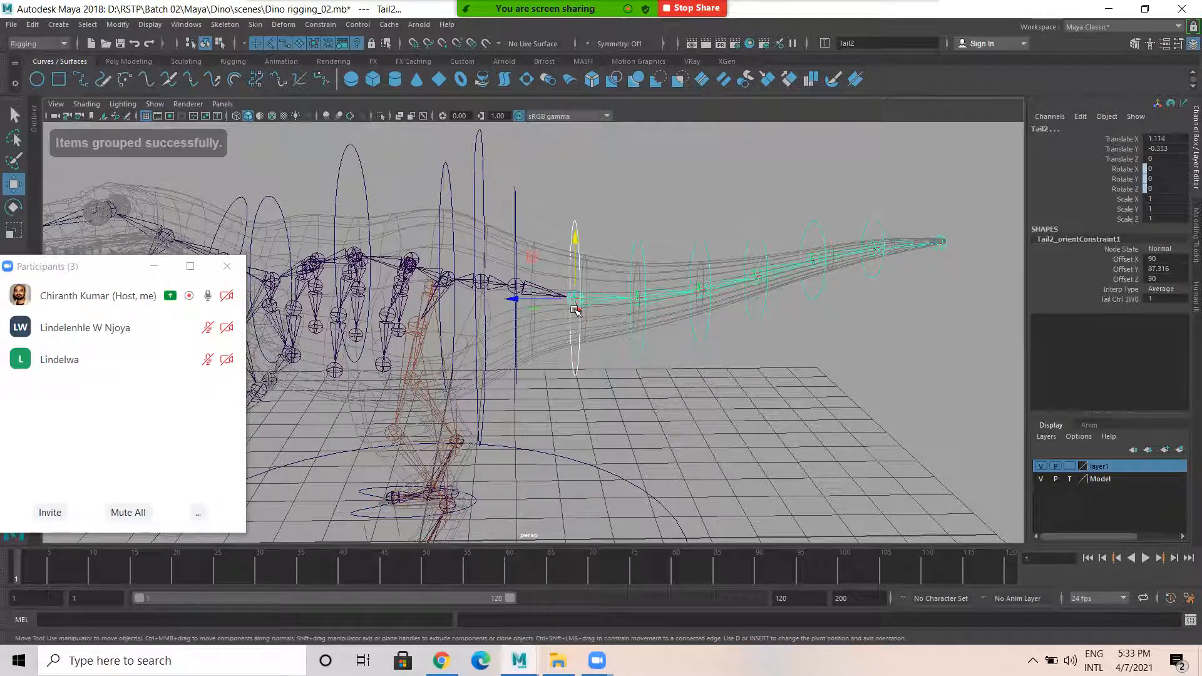
key("p")
Group the Tail_Ctrl curve at the tail base and parent the new group under the Tail1 joint
left_click(515, 195)
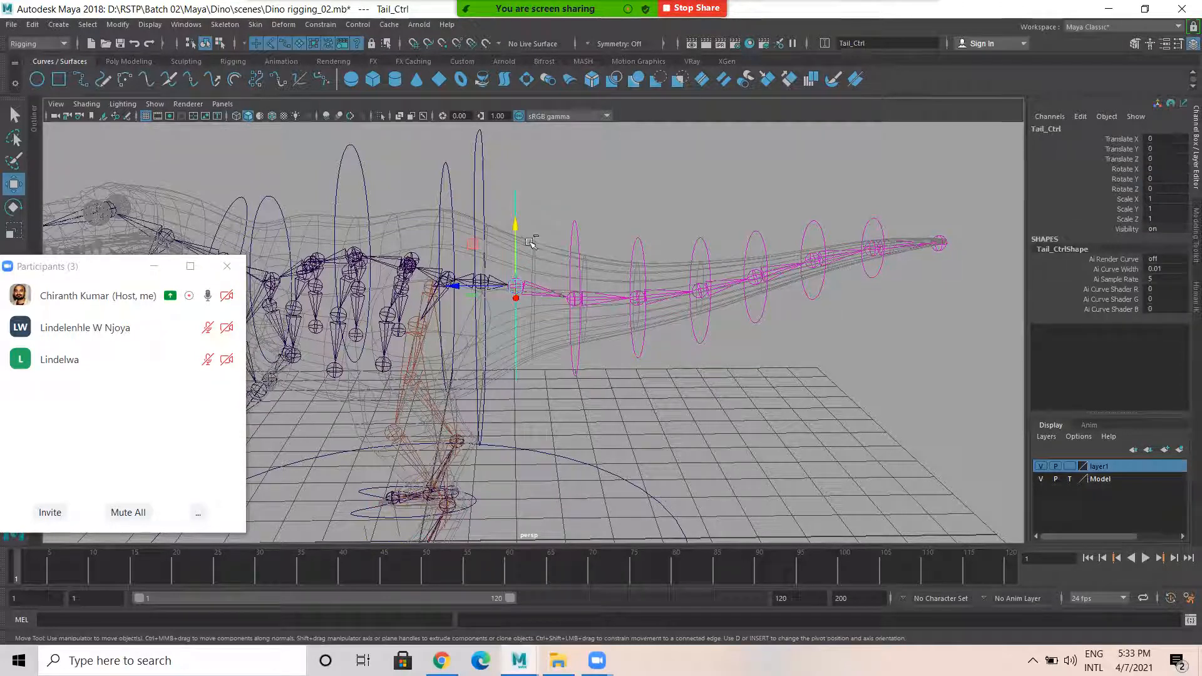
key("ctrl+g")
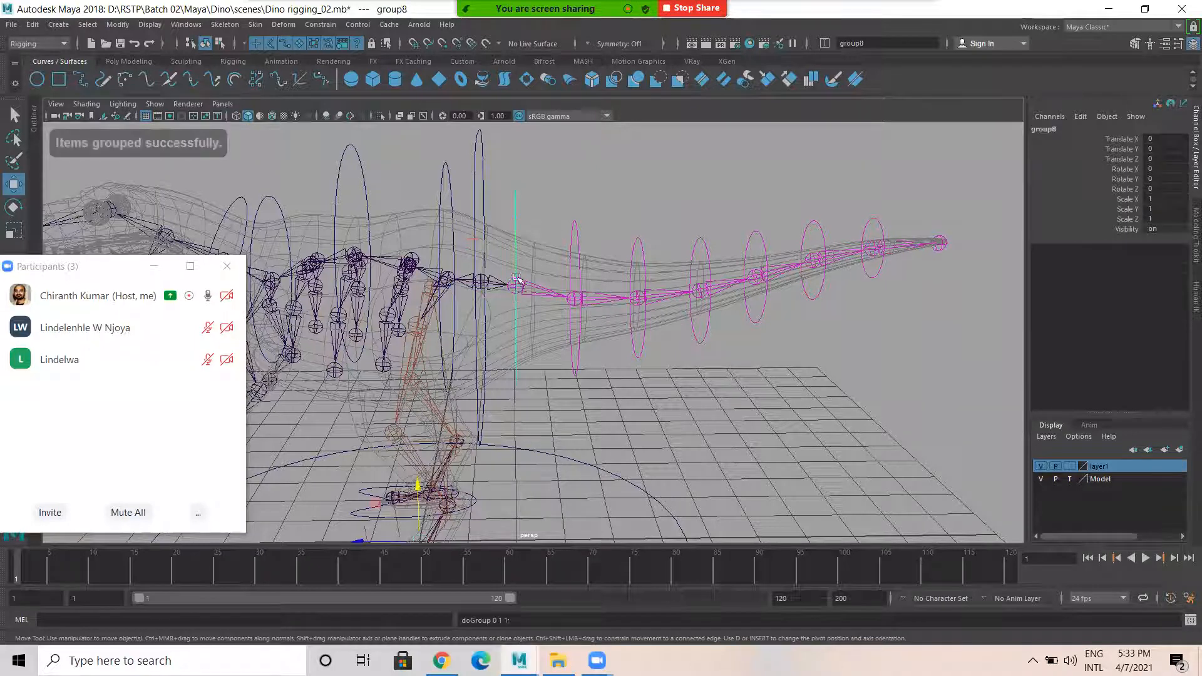
left_click(522, 284)
left_click(529, 287, "shift")
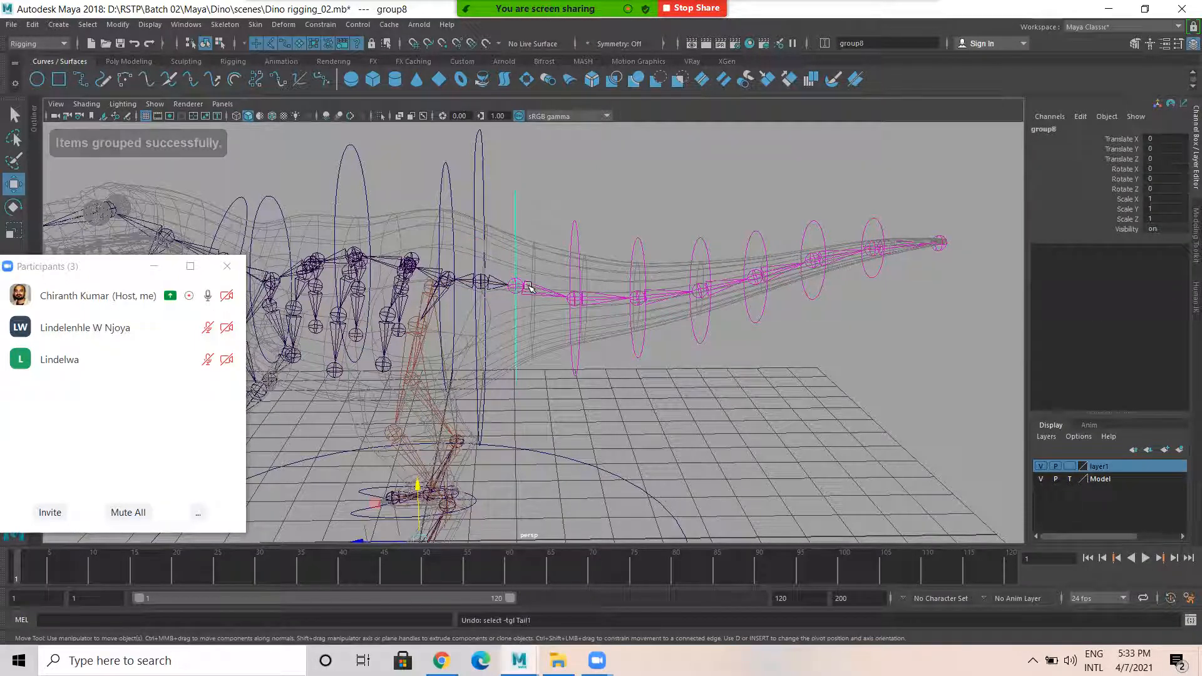
left_click(530, 288, "shift")
key("p")
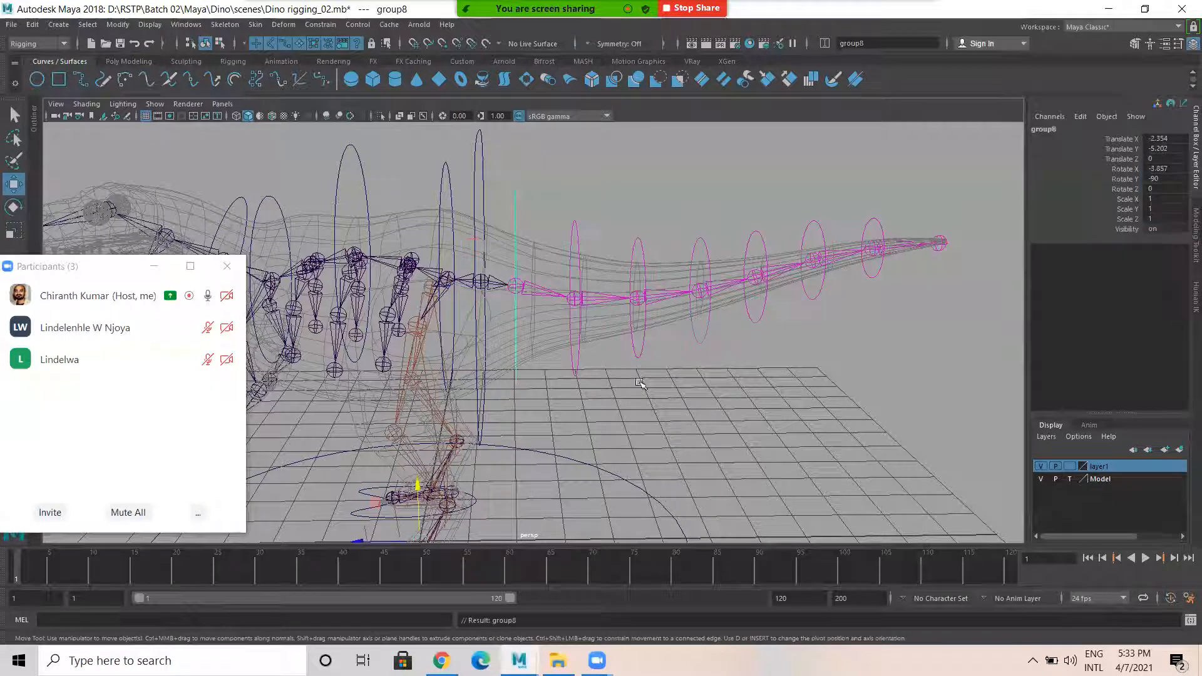
Select the tail controls from Tail_Ctrl6 back to Tail_Ctrl1, rotate them together to test the bend, and undo the rotation
left_click(530, 185)
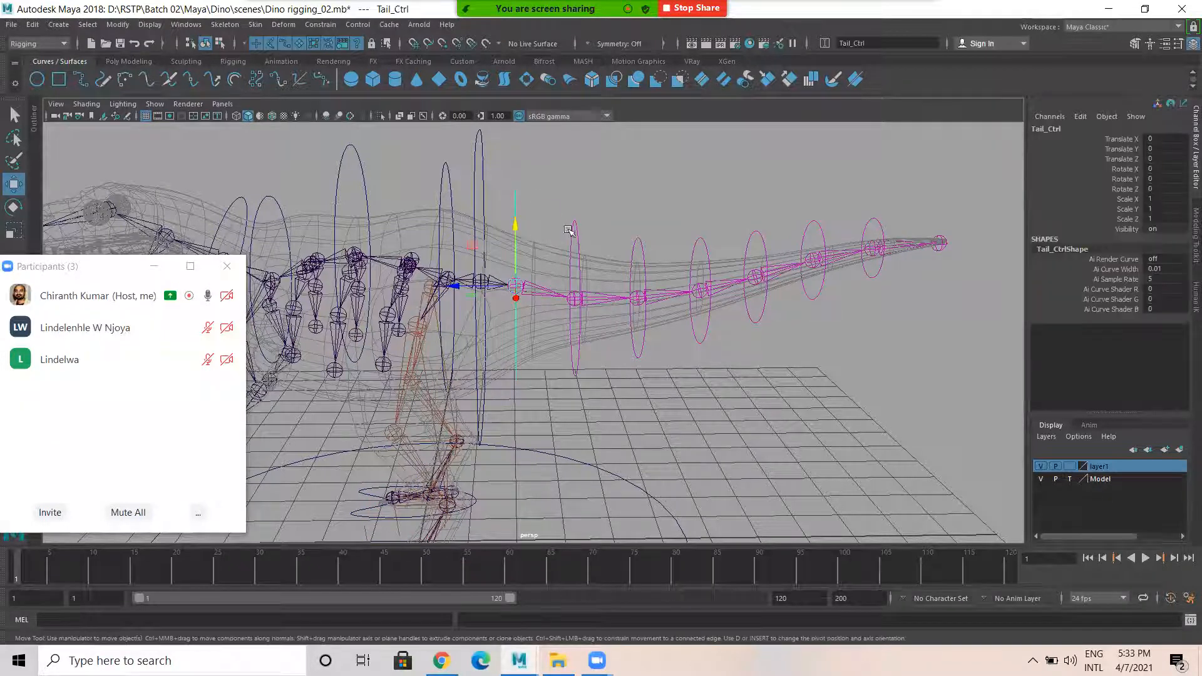
left_click_drag(875, 214, 703, 255)
key("ctrl+z")
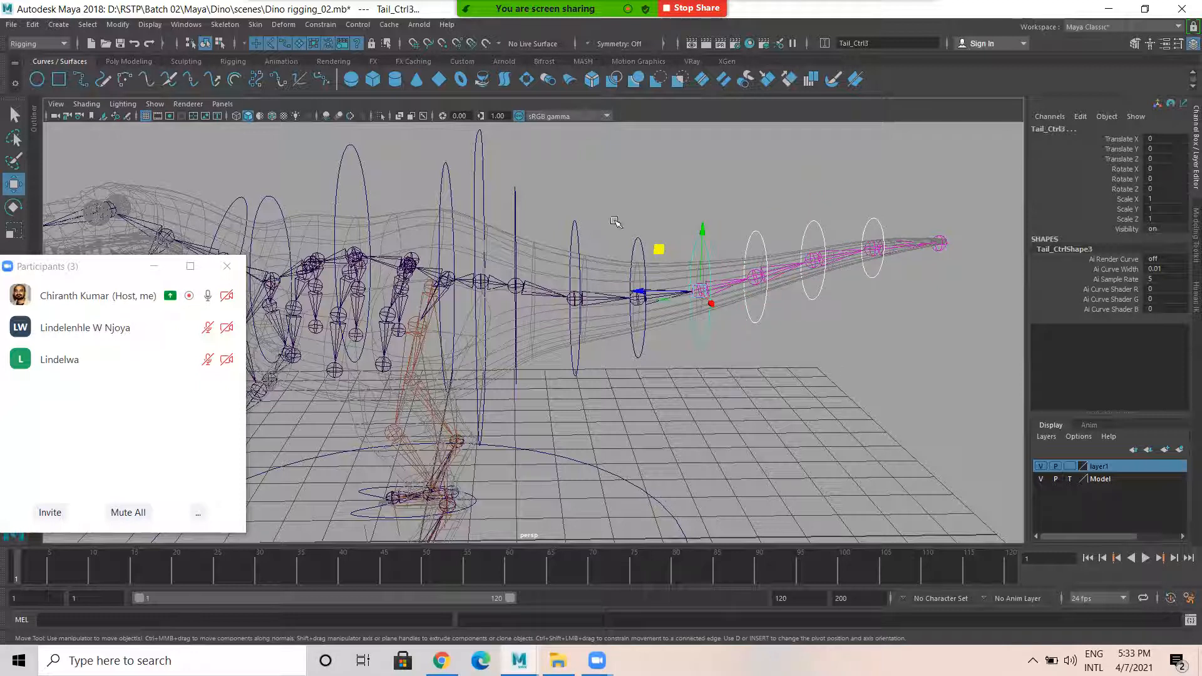
left_click(634, 241, "shift")
left_click(576, 227)
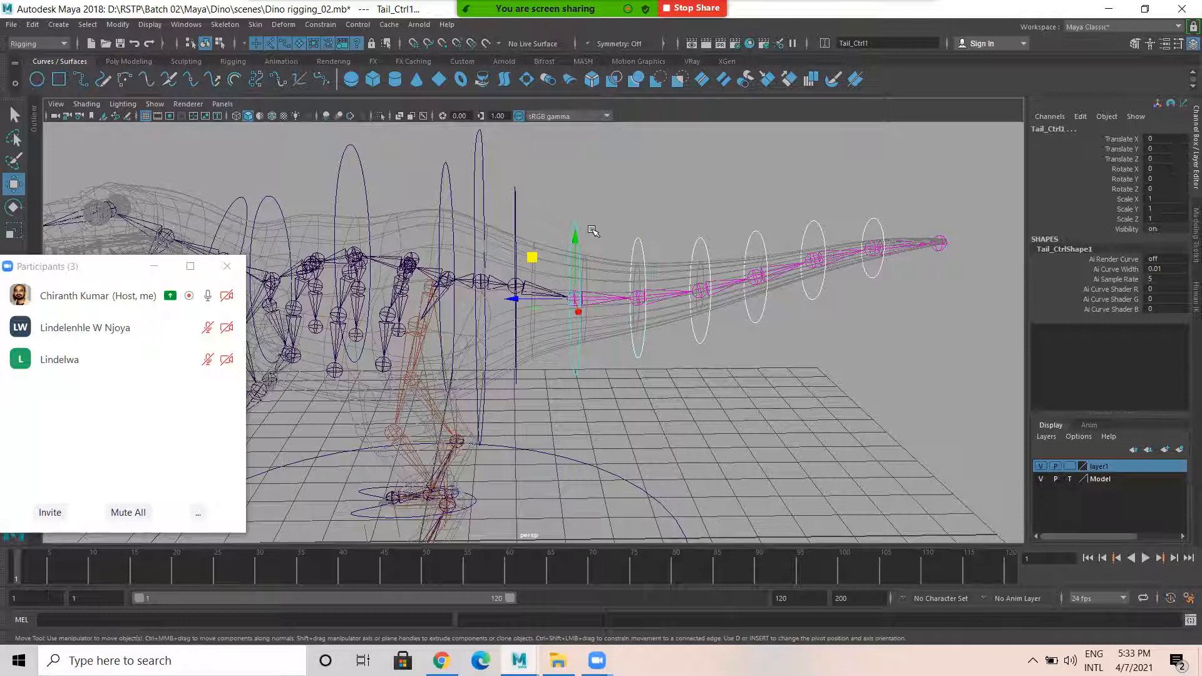
key("e")
left_click_drag(600, 248, 618, 261)
key("ctrl+z")
key("ctrl+z")
key("ctrl+z")
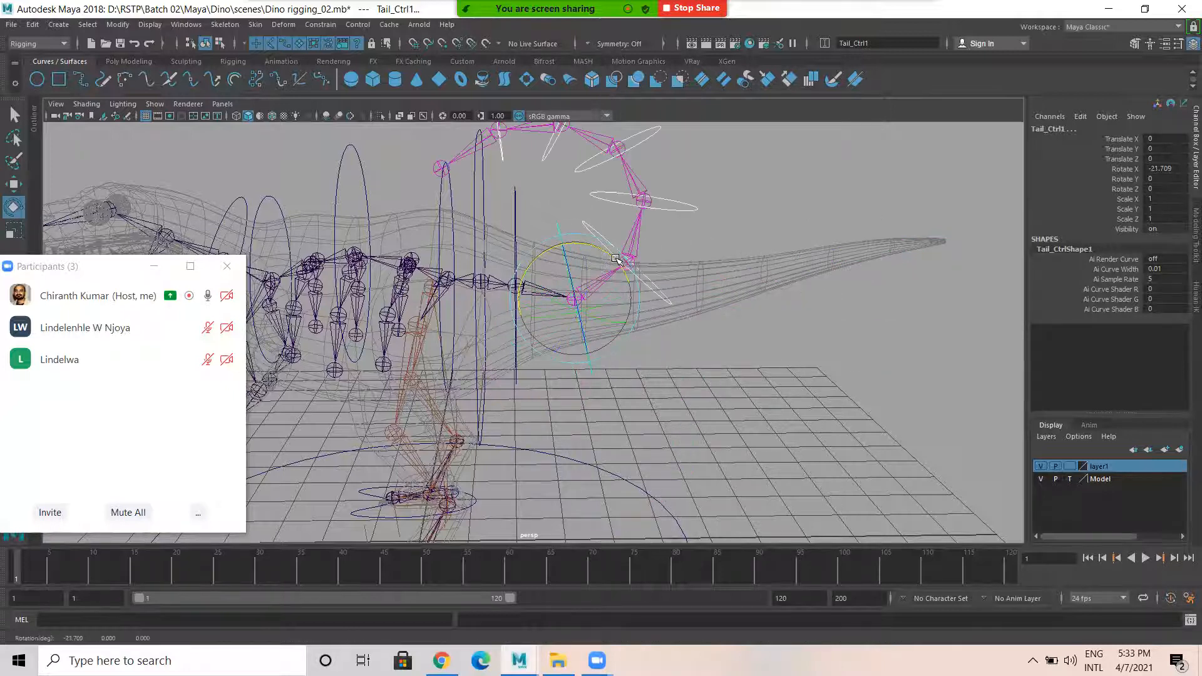
key("ctrl+z")
key("ctrl+z")
key("ctrl+z")
key("ctrl+z")
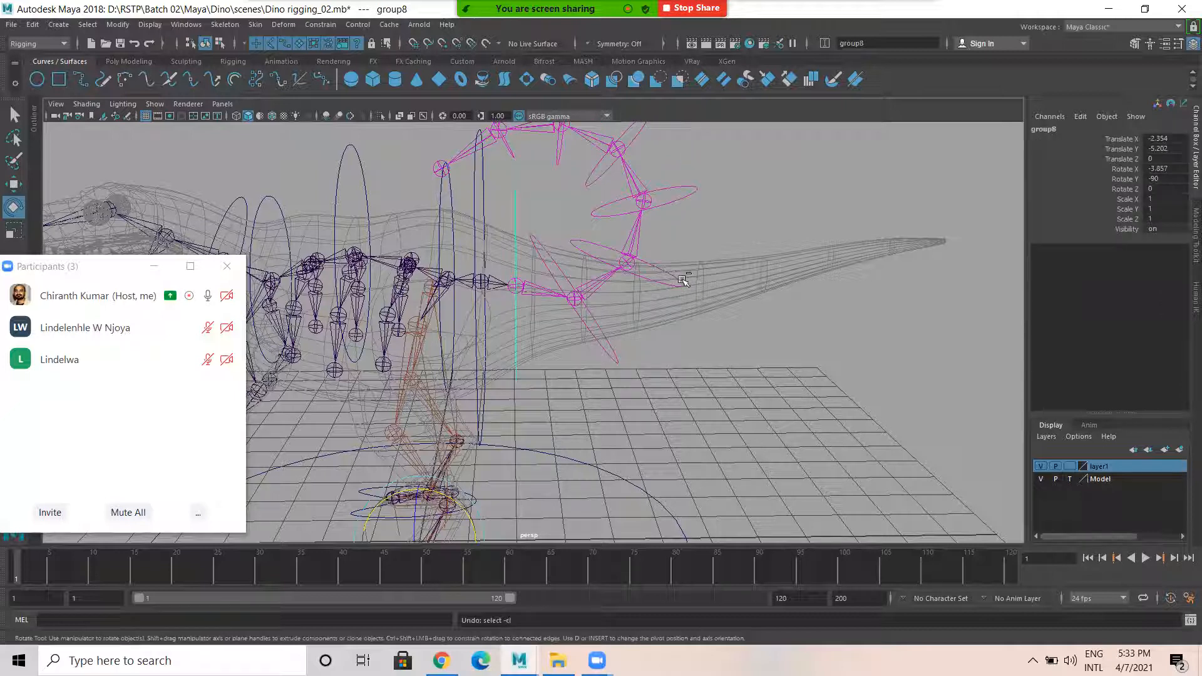
Undo the grouping and joint parenting of Tail_Ctrl through Tail_Ctrl5, and the parenting of the Tail_Ctrl6 group under Tail7
left_click(583, 275)
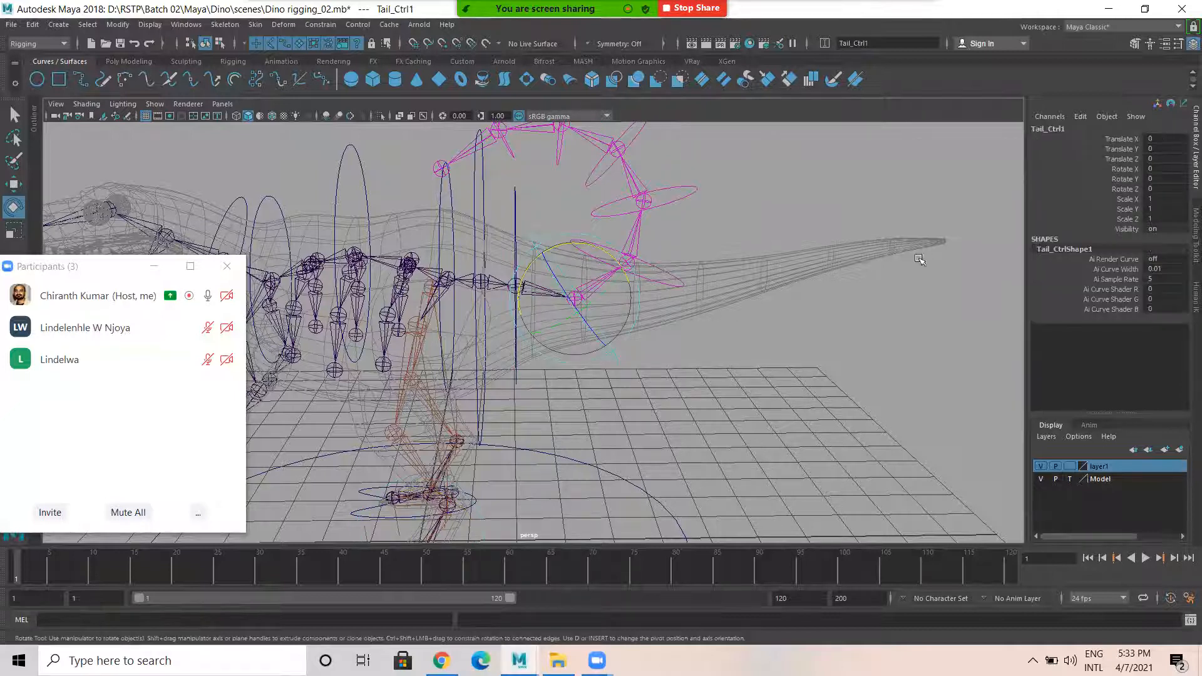
key("ctrl+z")
key("ctrl+z")
key("ctrl+z")
key("ctrl+z")
key("ctrl+z")
key("ctrl+z")
key("ctrl+z")
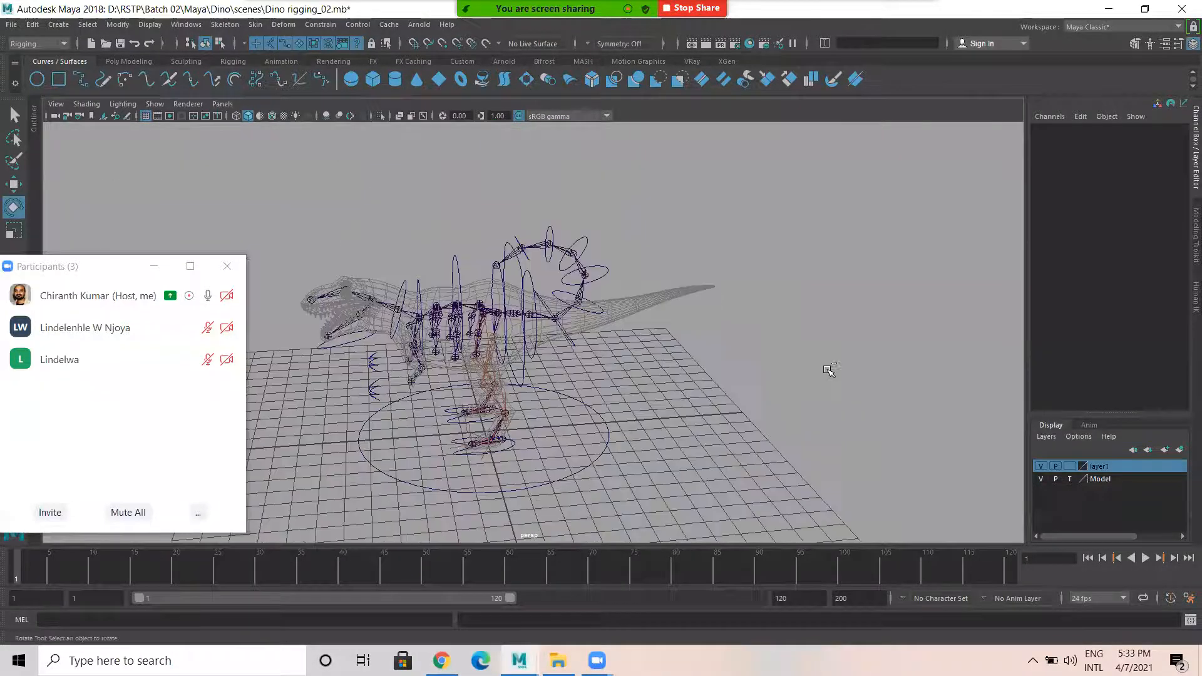
key("ctrl+z")
key("ctrl+z")
key("ctrl+z")
key("ctrl+z")
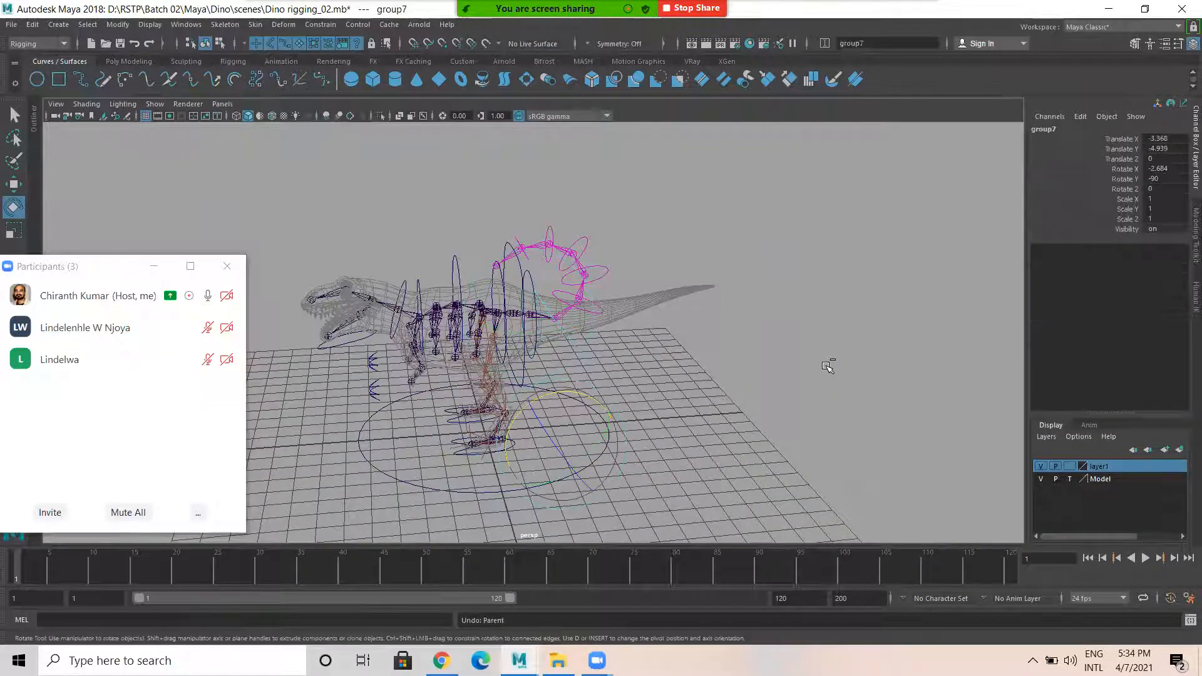
key("ctrl+z")
key("ctrl+z")
key("ctrl+z")
key("ctrl+z")
key("ctrl+z")
key("ctrl+z")
key("ctrl+z")
key("ctrl+z")
key("ctrl+z")
key("ctrl+z")
key("ctrl+z")
key("ctrl+z")
key("ctrl+z")
key("ctrl+z")
key("ctrl+z")
key("ctrl+z")
key("ctrl+z")
key("ctrl+z")
key("ctrl+z")
key("ctrl+z")
key("ctrl+z")
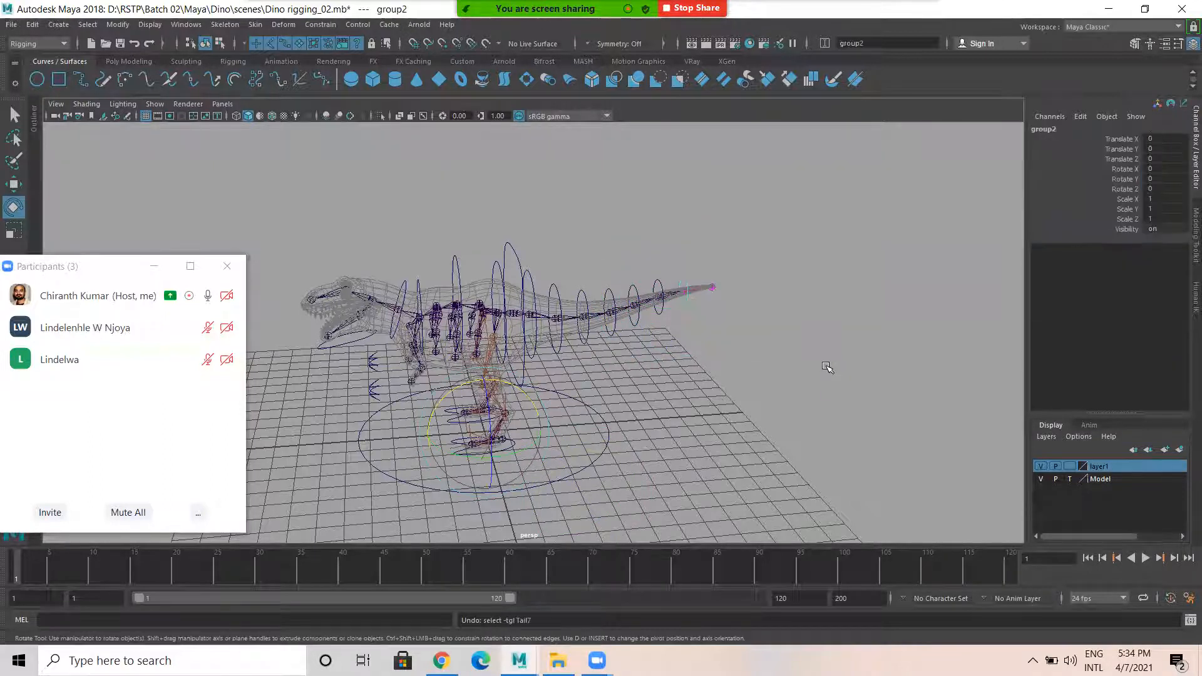
Rotate Tail_Ctrl6 and Tail_Ctrl4 individually to test the tail joints, undo each rotation, and clear the selection
left_click(693, 345)
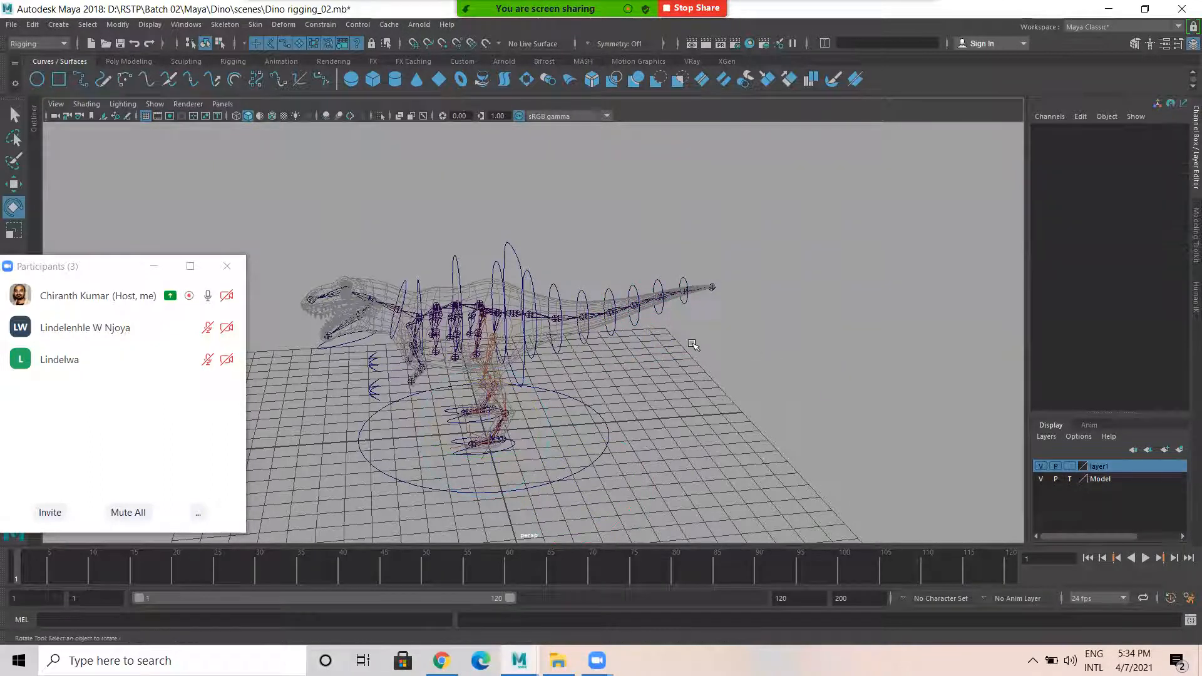
left_click(682, 297)
scroll(729, 333, "up", 5)
left_click_drag(809, 269, 823, 210)
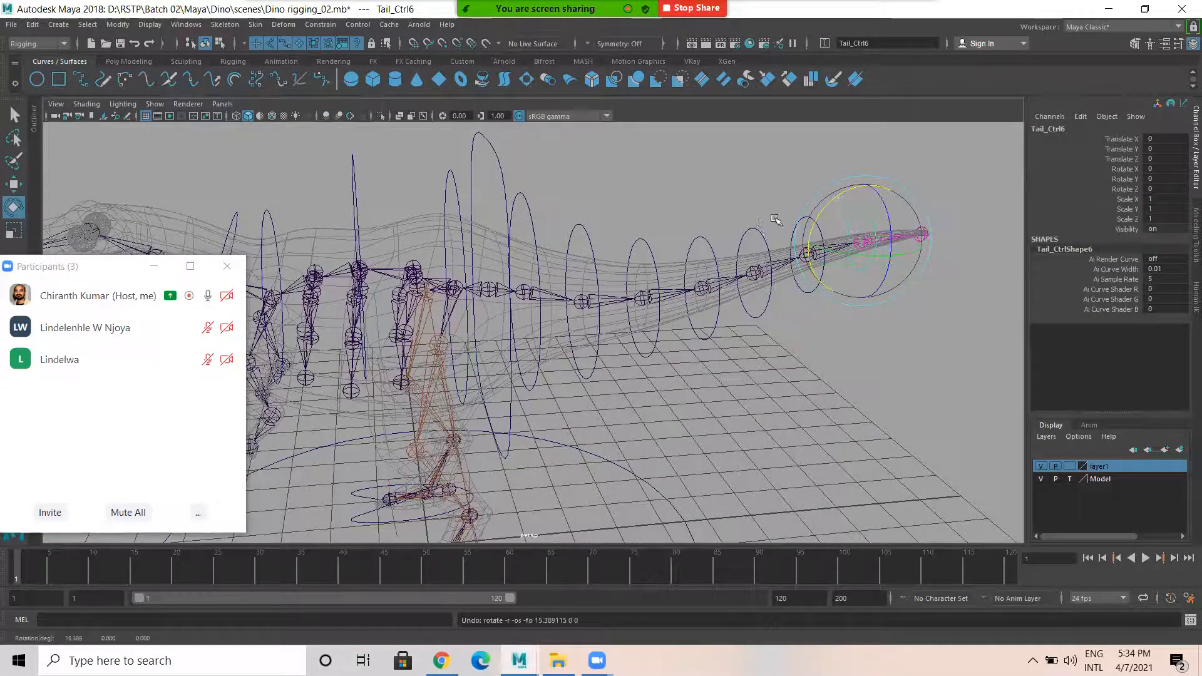
left_click(756, 228)
left_click_drag(734, 222, 766, 223)
key("ctrl+z")
left_click(863, 394)
Orient-constrain the first Spine joint to the Spine_Ctrl curve at the hips
key("w")
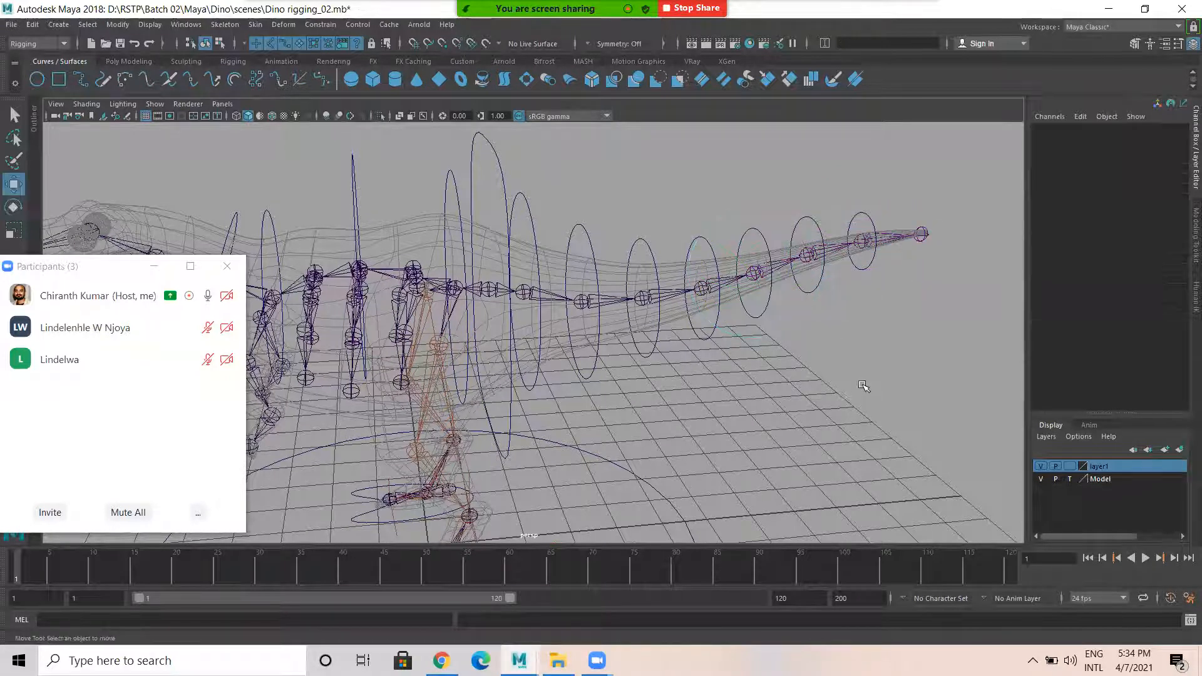
left_click_drag(836, 361, 792, 352, "alt")
mouse_move(659, 306)
left_mouse_down("alt")
mouse_move(587, 291)
mouse_move(681, 305)
left_mouse_up("alt")
scroll(724, 202, "up", 1)
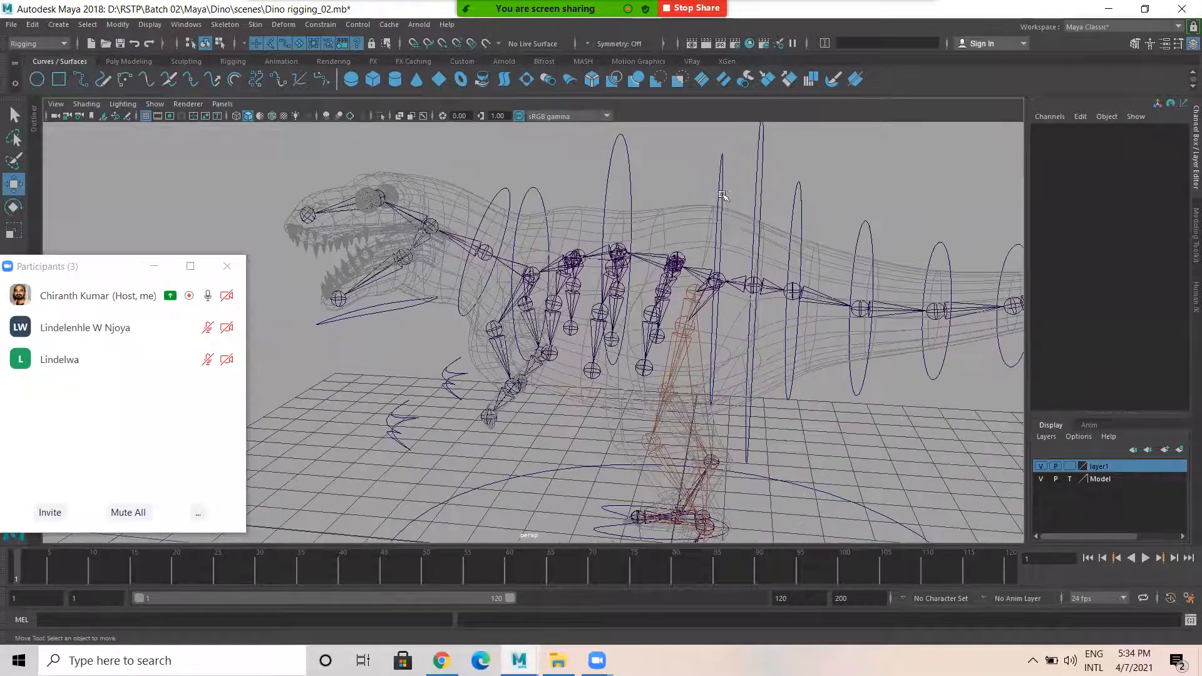
left_click(723, 214)
scroll(769, 305, "up", 3)
middle_click_drag(825, 295, 717, 271, "alt")
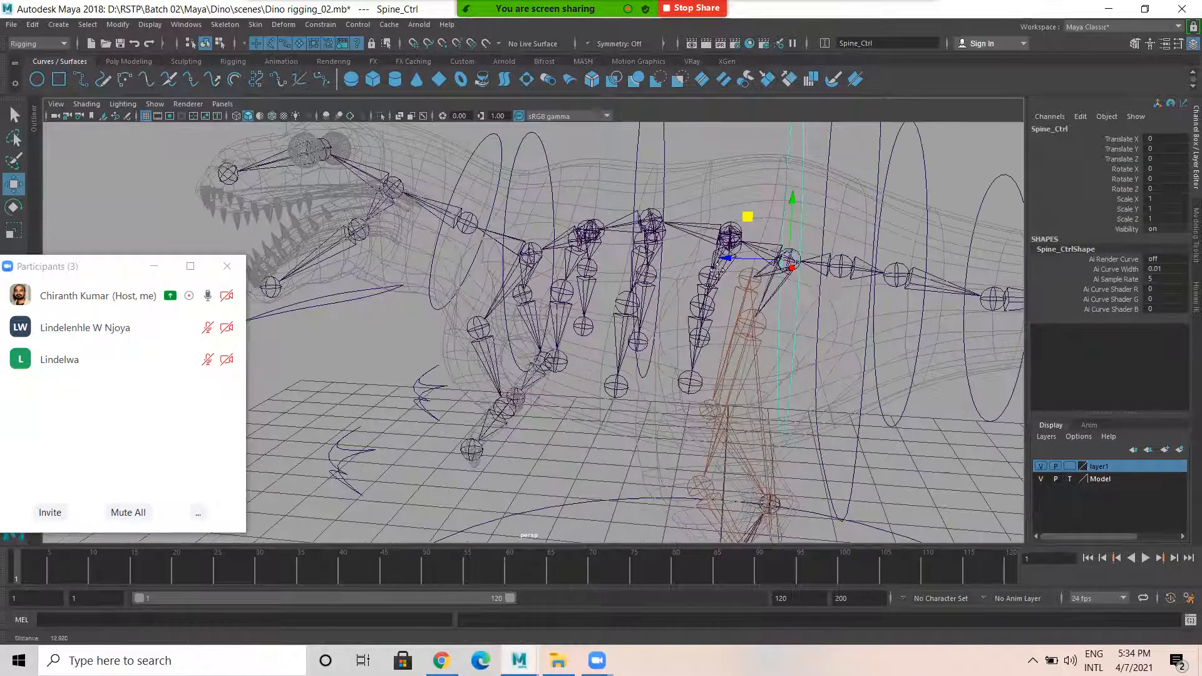
left_click_drag(673, 291, 692, 304, "alt")
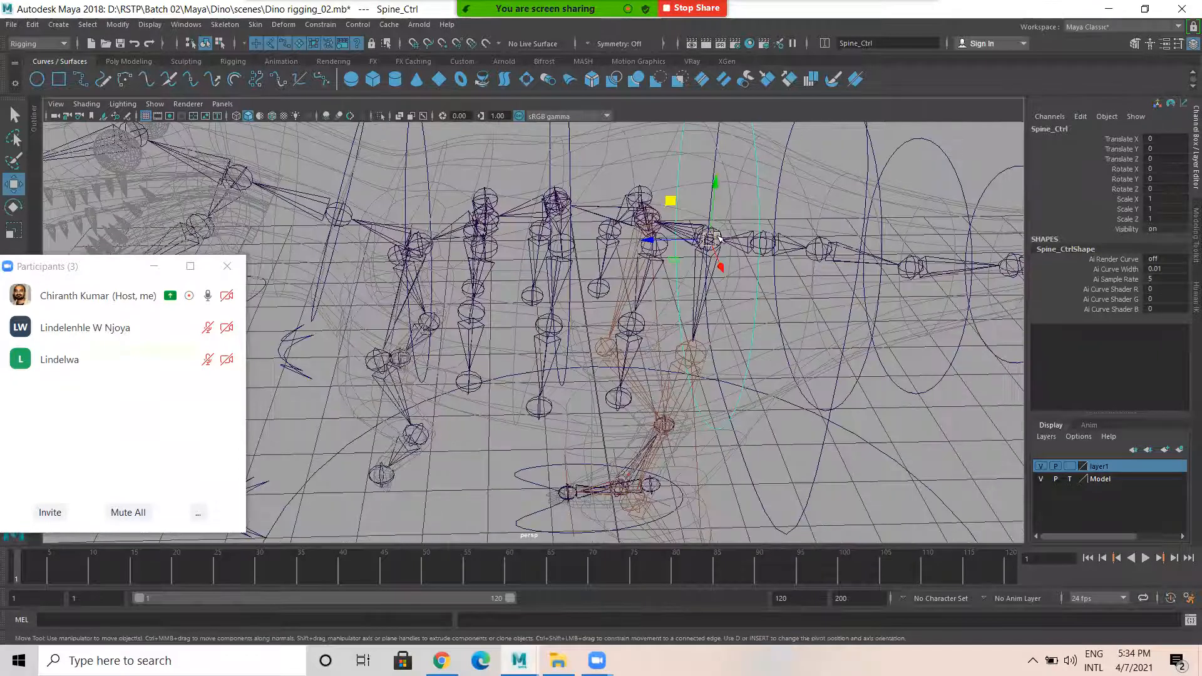
left_click_drag(719, 233, 724, 233)
key("q")
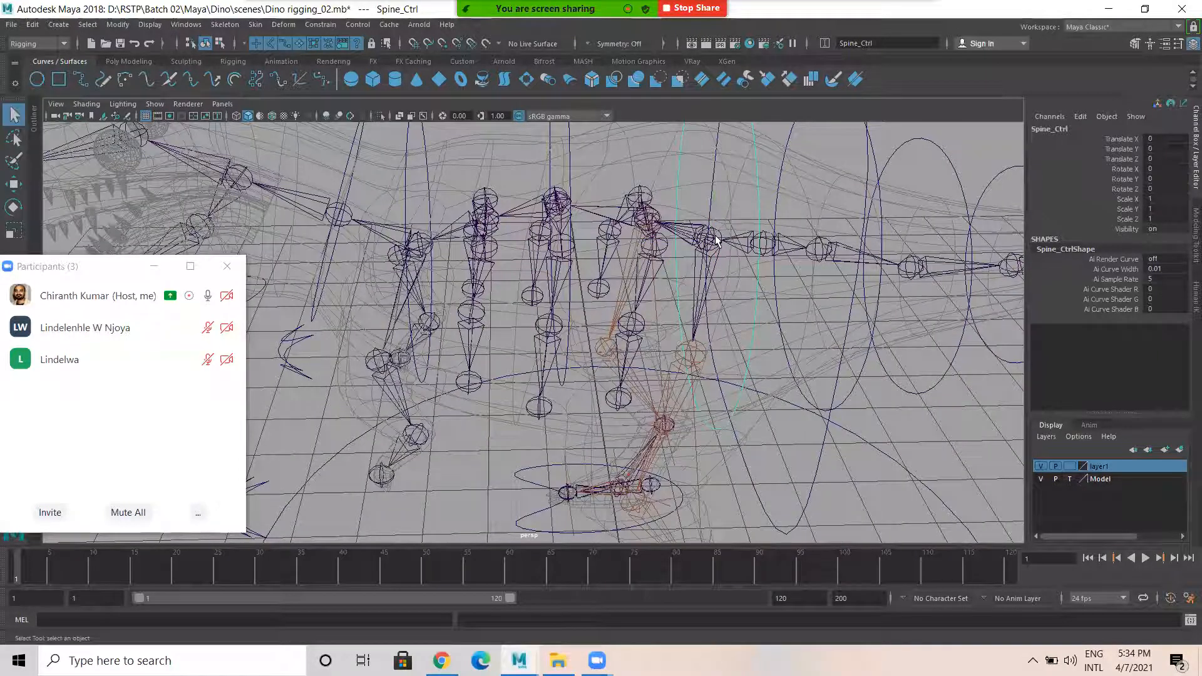
left_click(715, 241)
left_click(321, 24)
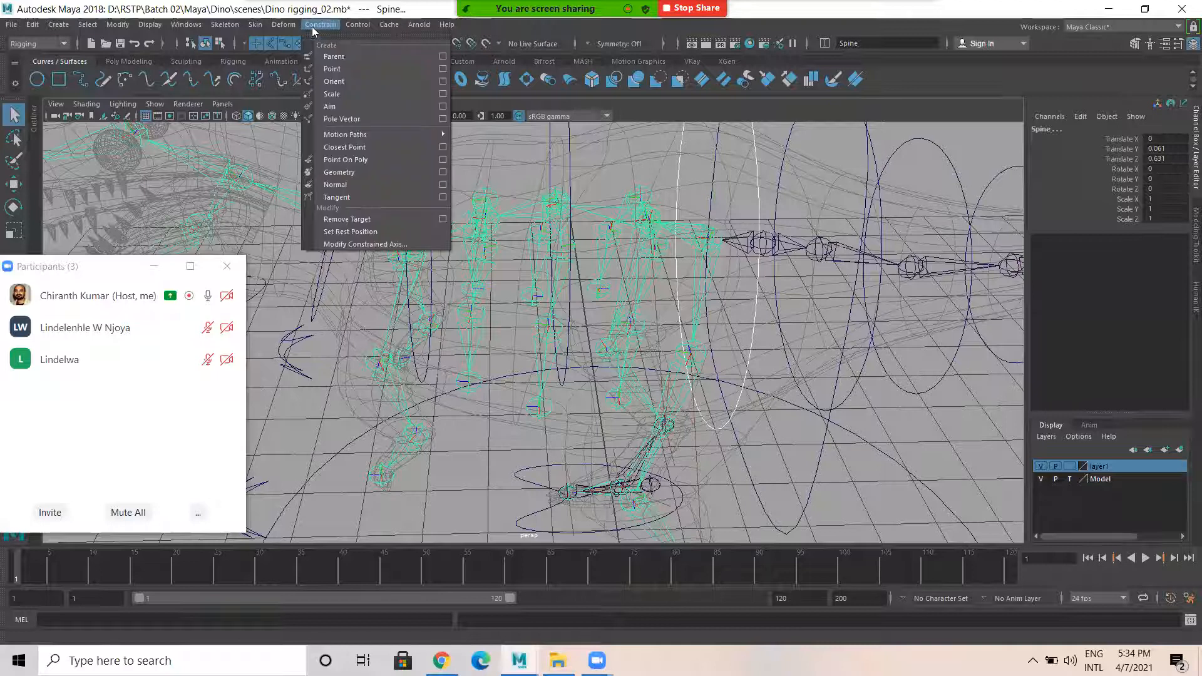
left_click(347, 77)
Orient-constrain the Spine2 joint to Spine_Ctrl1 and the Spine4 joint to Spine_Ctrl2
left_click_drag(653, 246, 597, 189, "alt")
left_click(627, 260)
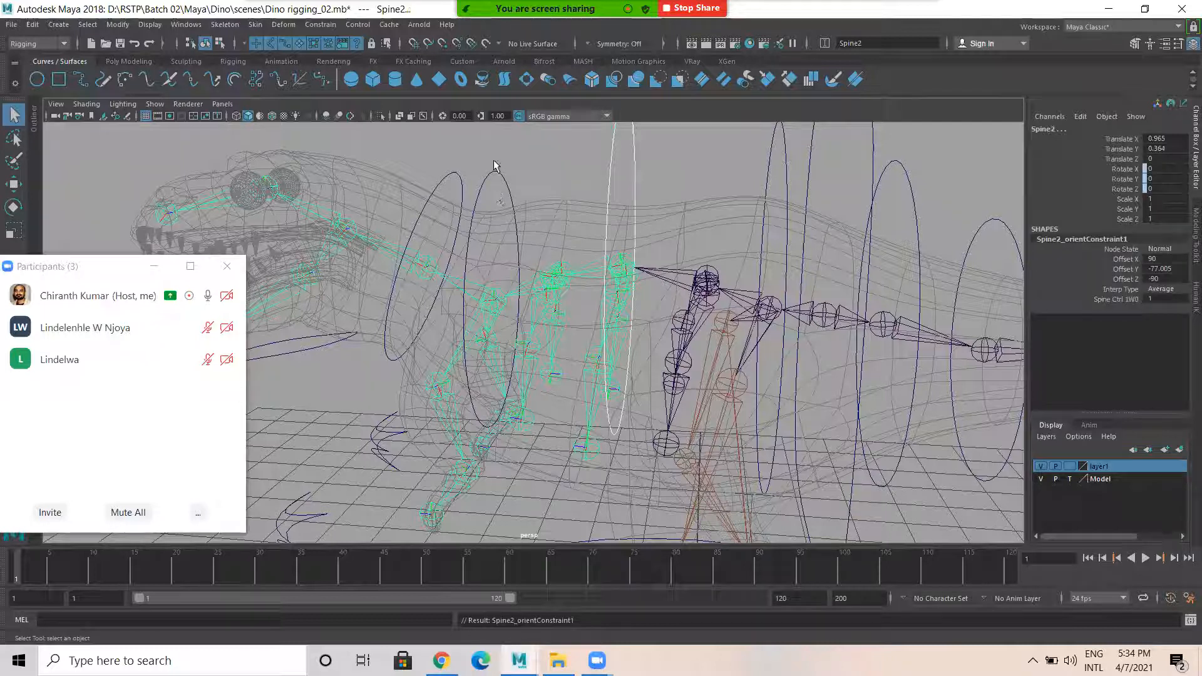
left_click(523, 263)
left_click(507, 298)
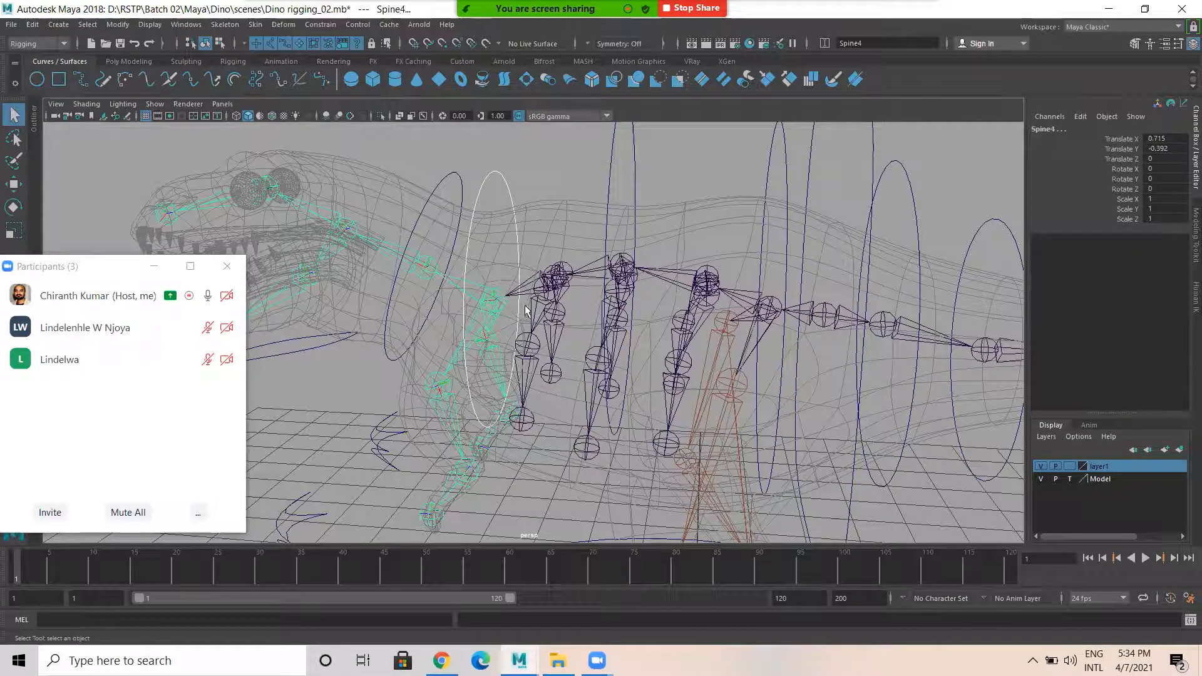
key("g")
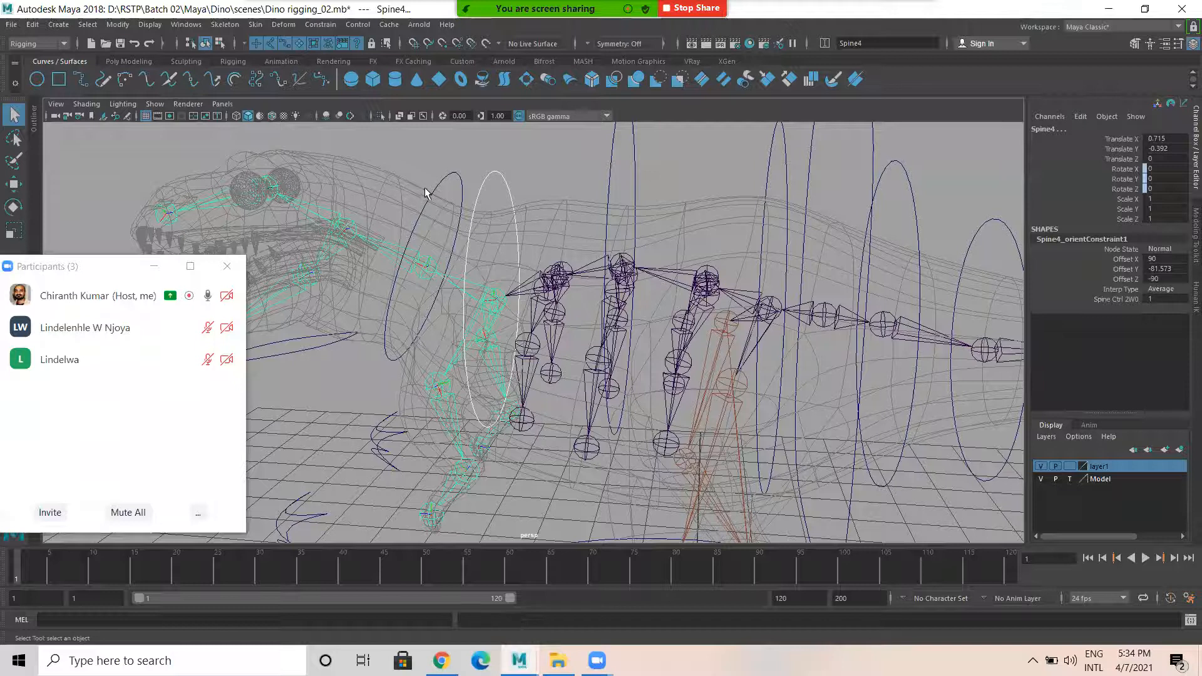
Orient-constrain the Base_Head joint to Neck_Ctrl and the Jaw_1 joint to Jaw_Ctrl
left_click(459, 227)
left_click_drag(439, 228, 559, 316, "alt")
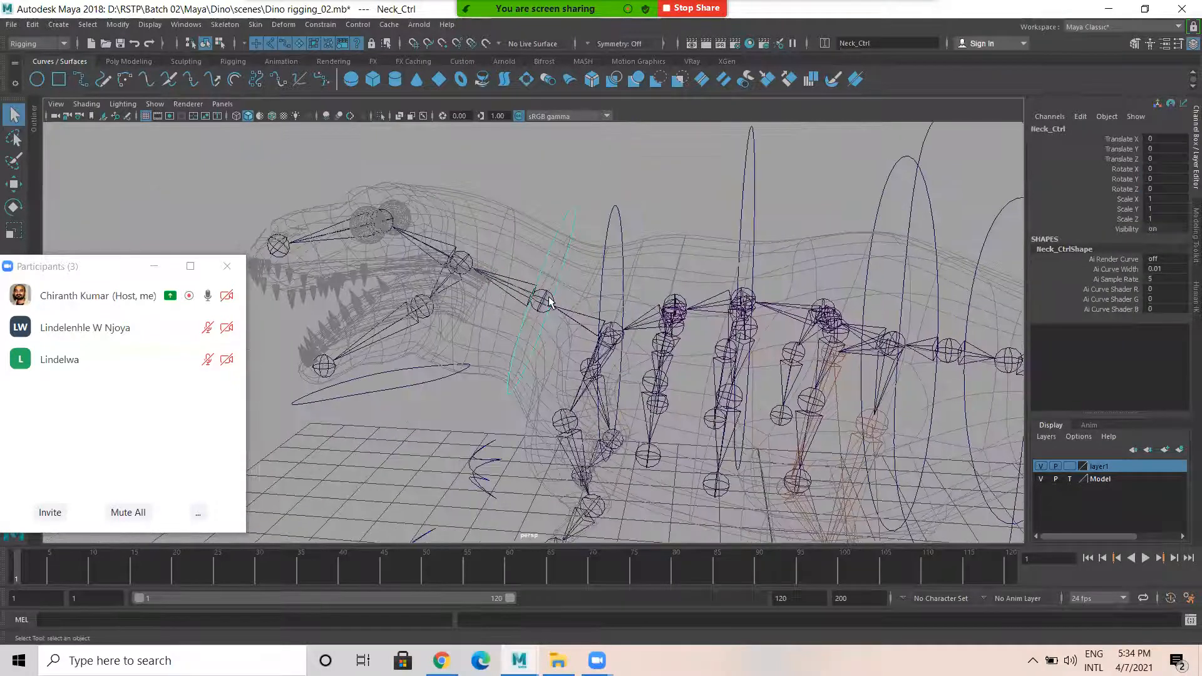
left_click(549, 299, "shift")
key("g")
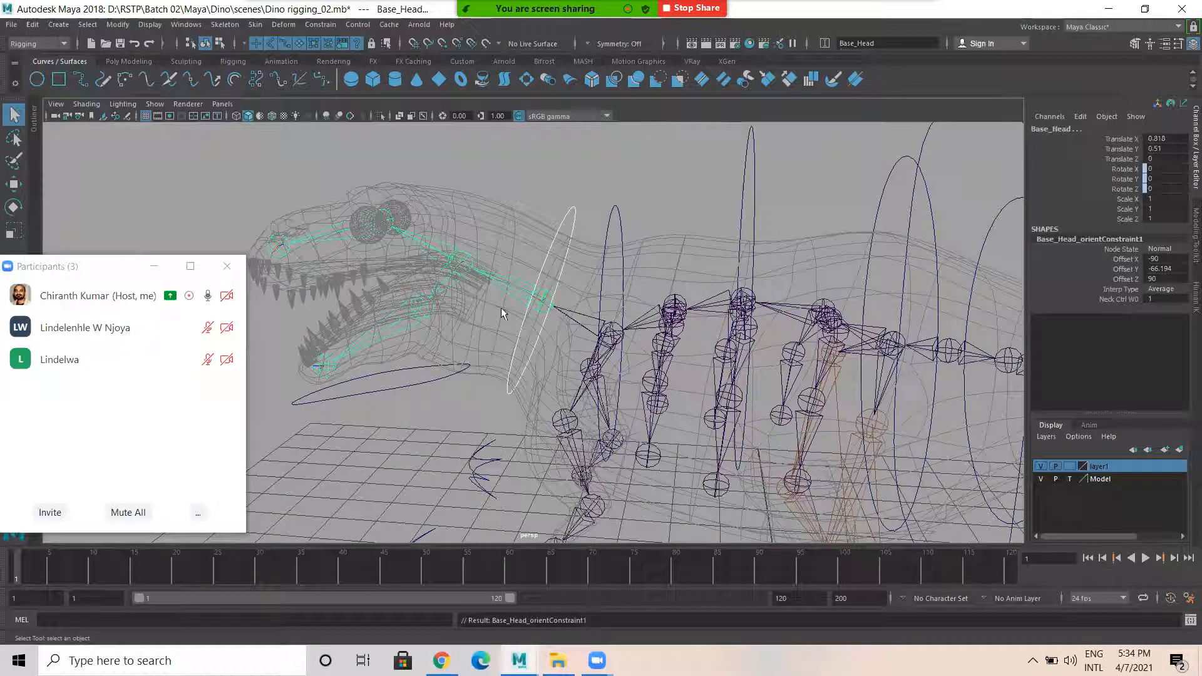
left_click(431, 381)
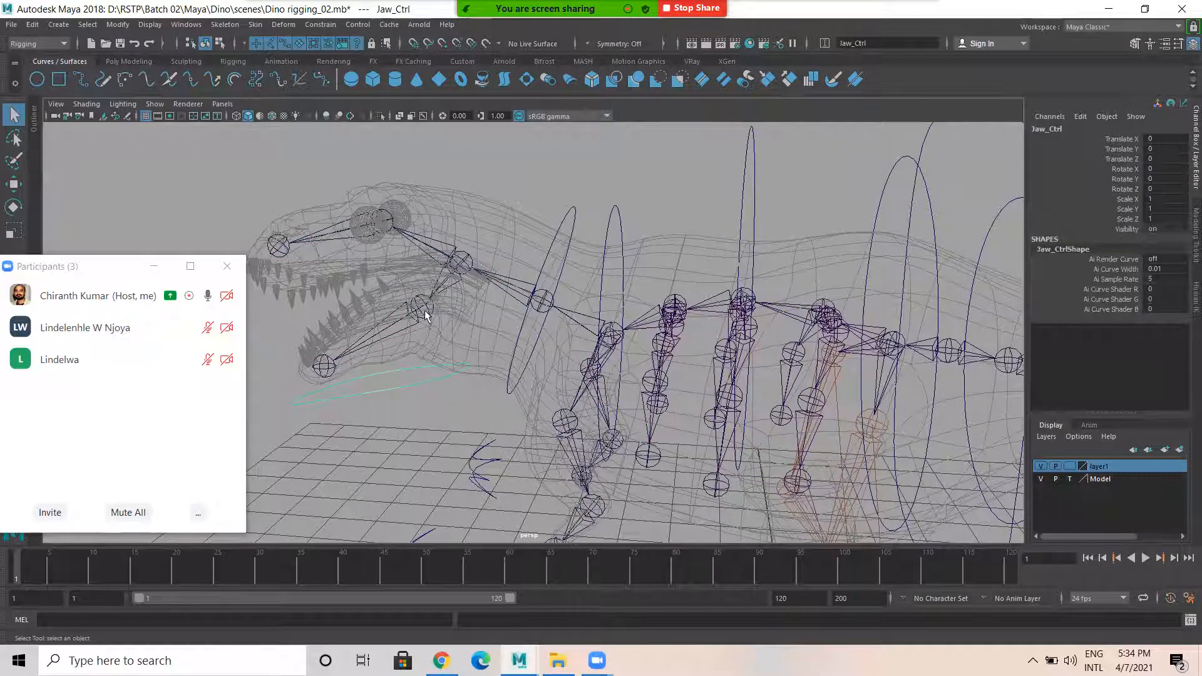
left_click(425, 316)
key("g")
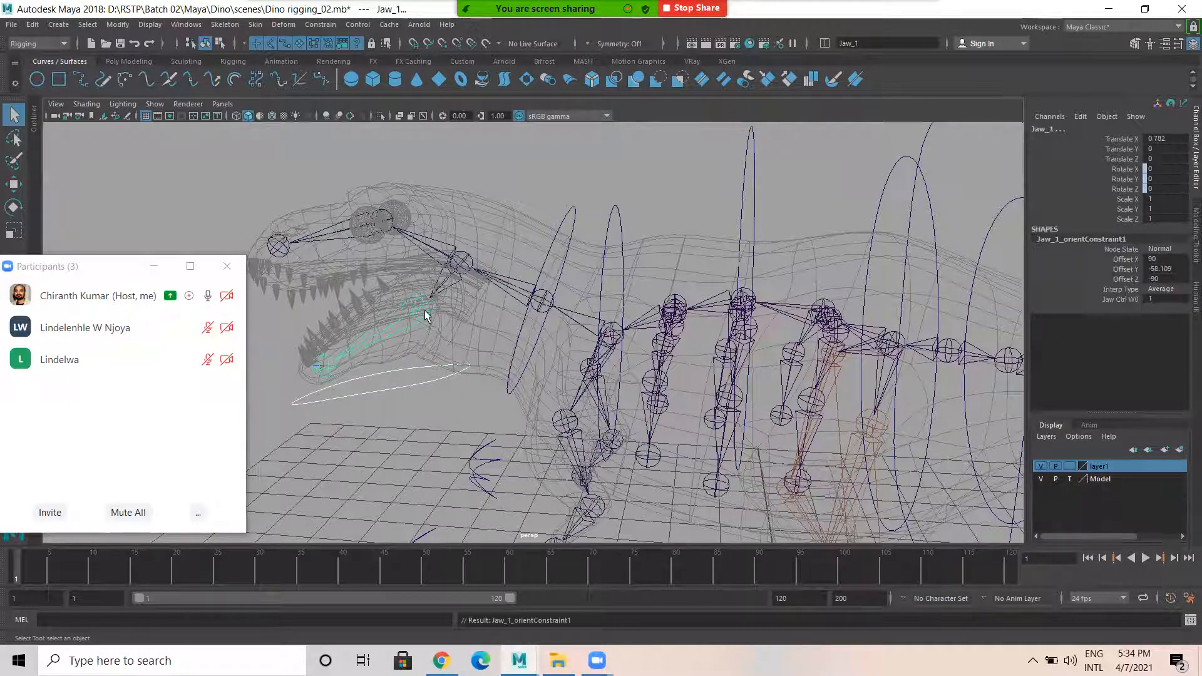
Parent COG_CTRL and the foot control curves under the Dino_Controller_Main circle, and select the main controller to check its hierarchy
left_click(573, 197)
left_click_drag(588, 297, 643, 434, "alt")
middle_click_drag(570, 401, 673, 420, "alt")
left_click(634, 204)
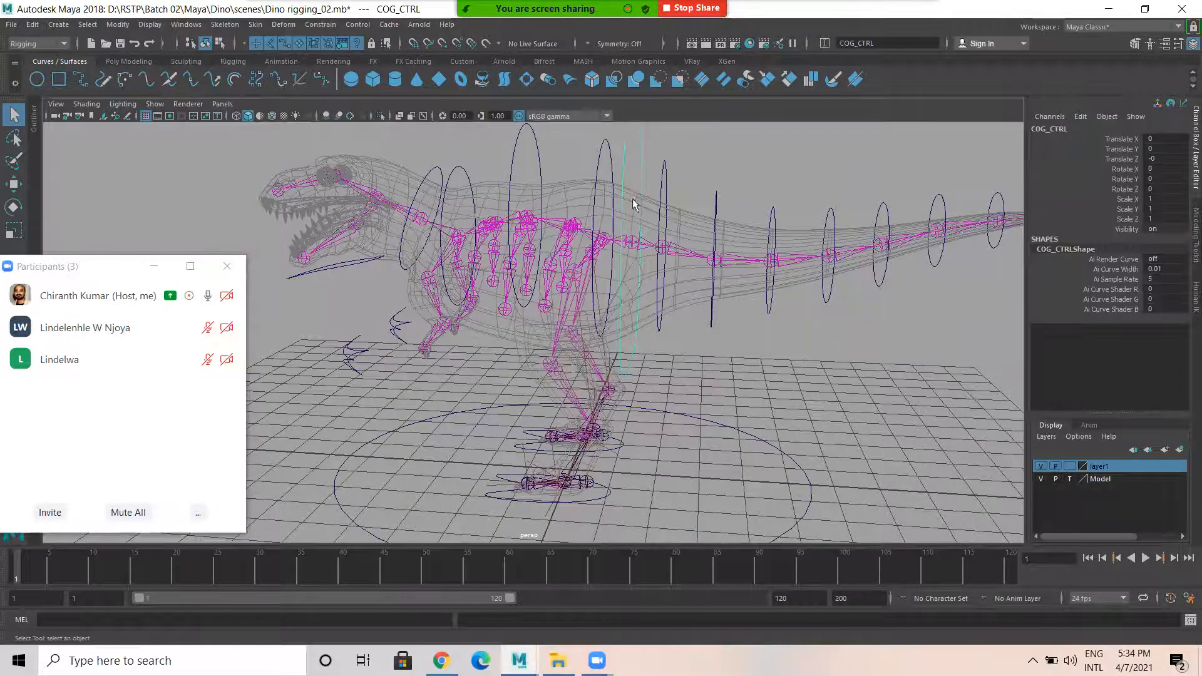
left_click(815, 451)
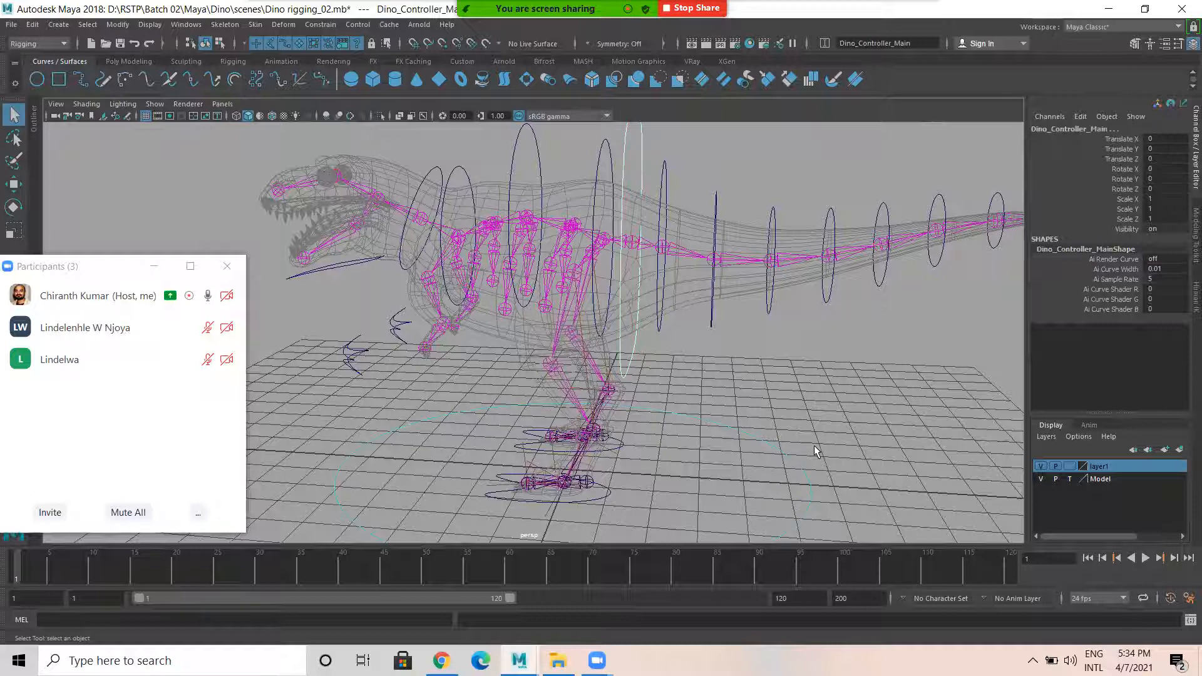
key("Down")
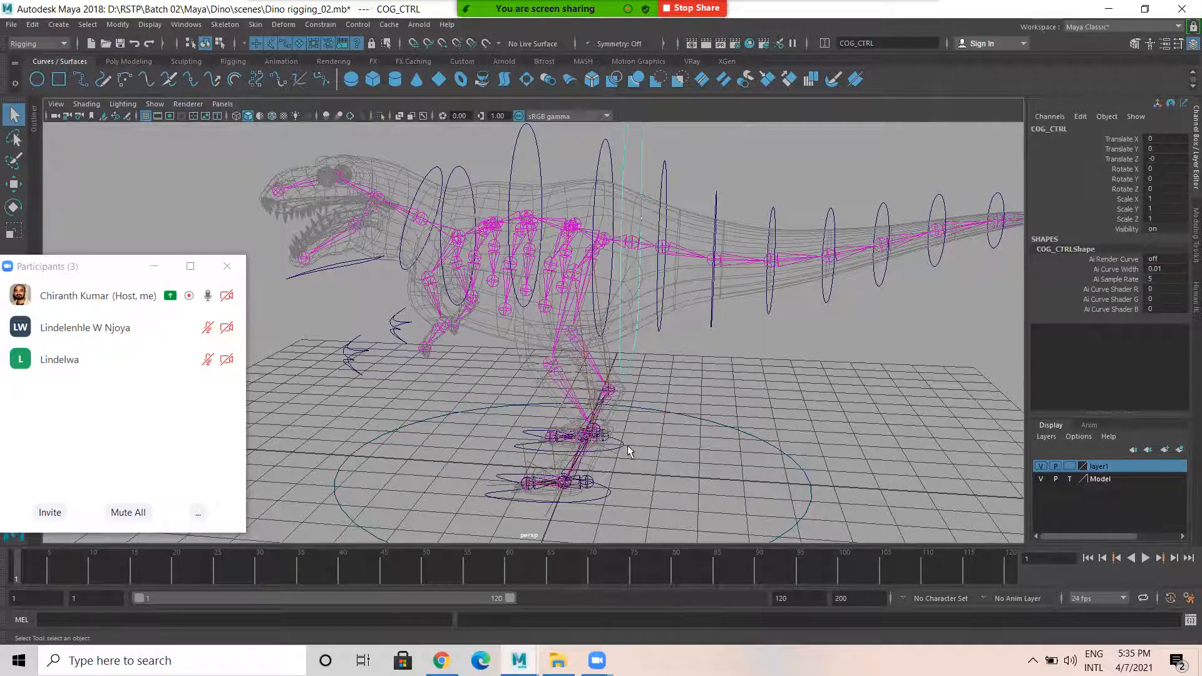
left_click(625, 444)
left_click(795, 454, "shift")
key("p")
left_click(806, 463)
scroll(806, 462, "down", 2)
scroll(806, 462, "down", 1)
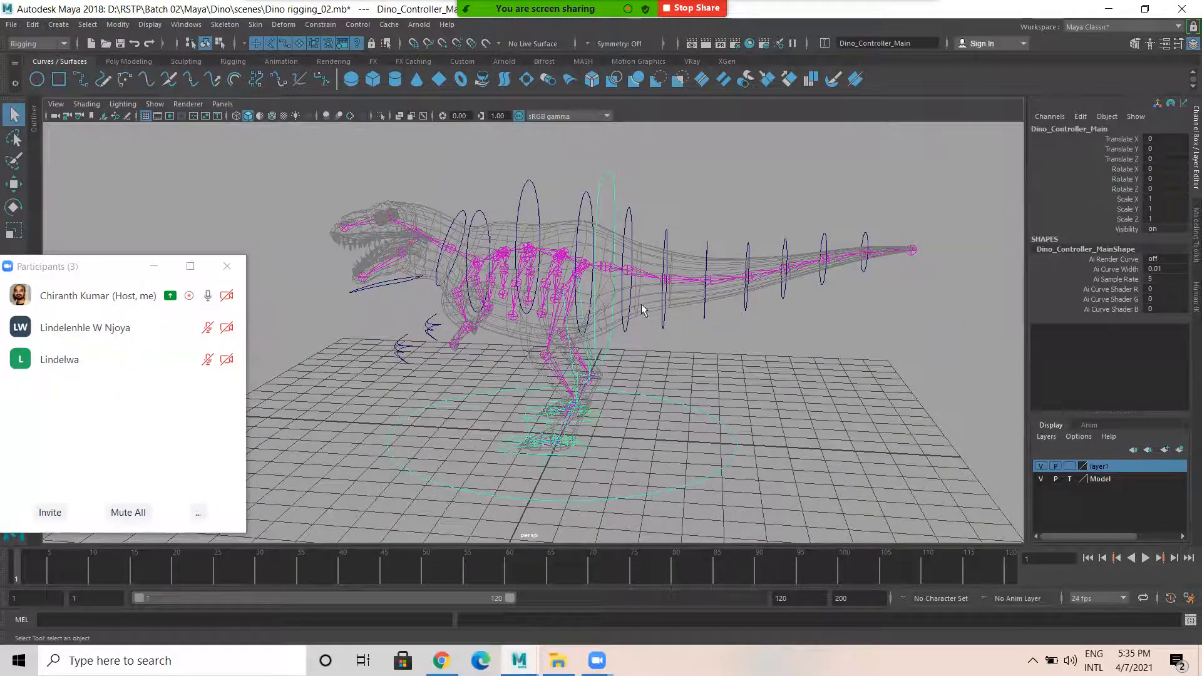
Parent Tail_Ctrl6 at the tail tip under Tail_Ctrl5, and Tail_Ctrl5 under Tail_Ctrl4
scroll(862, 337, "up", 5)
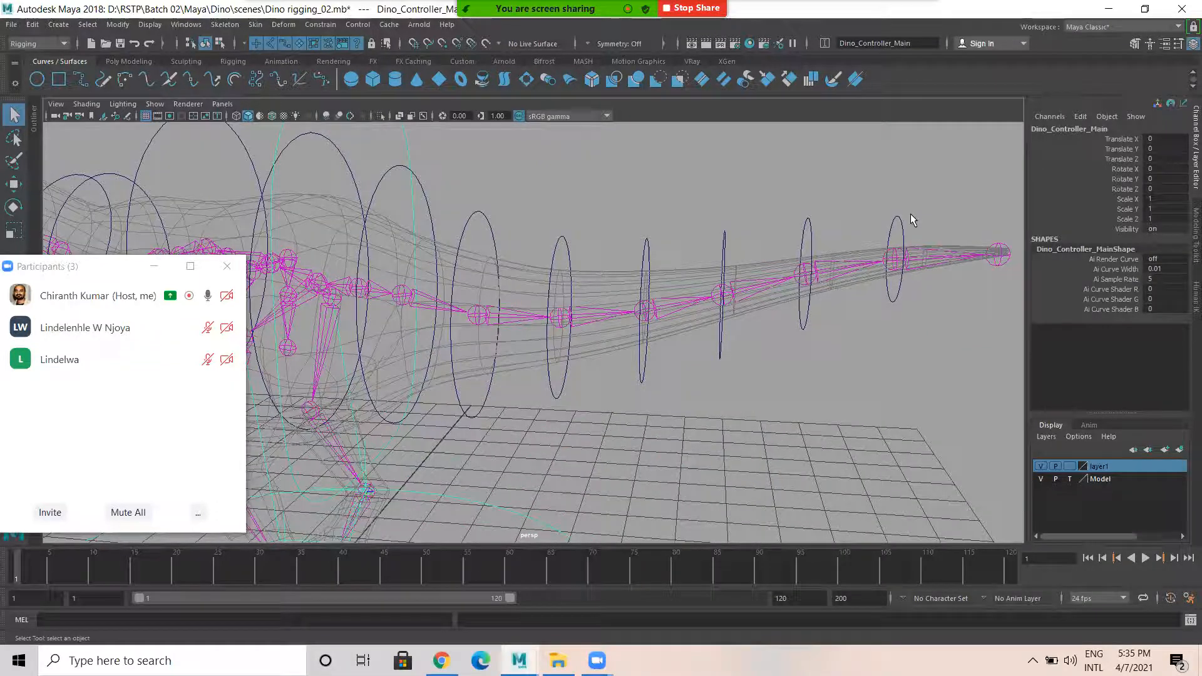
left_click(885, 234)
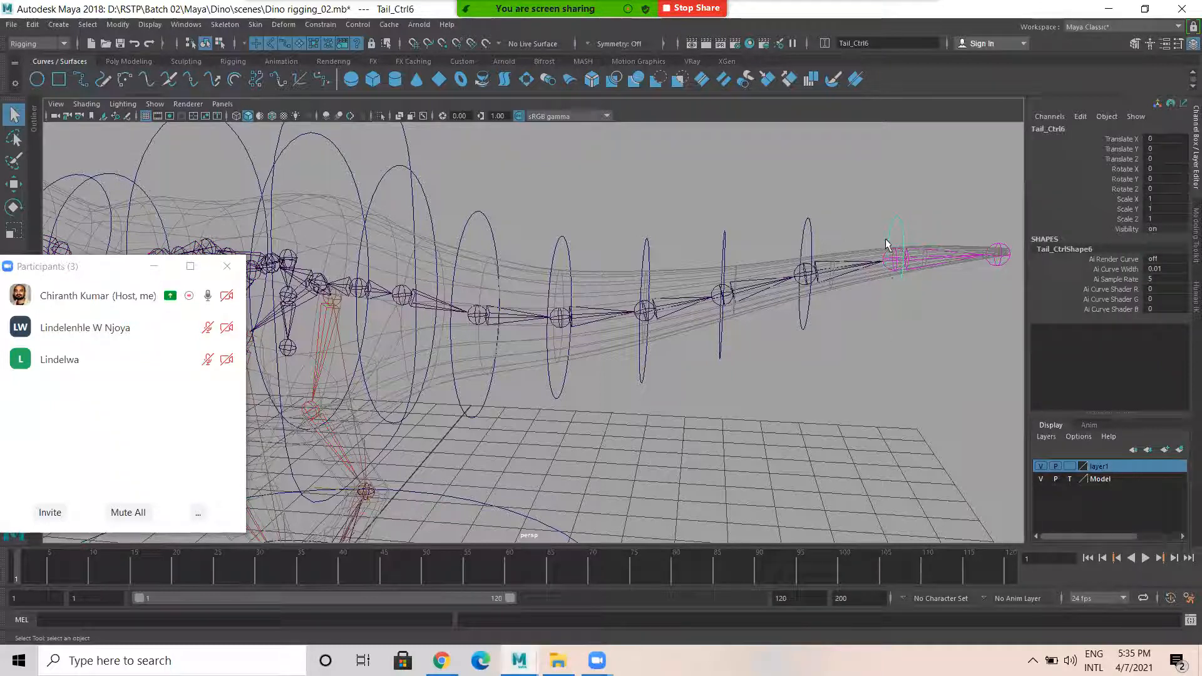
left_click(812, 230)
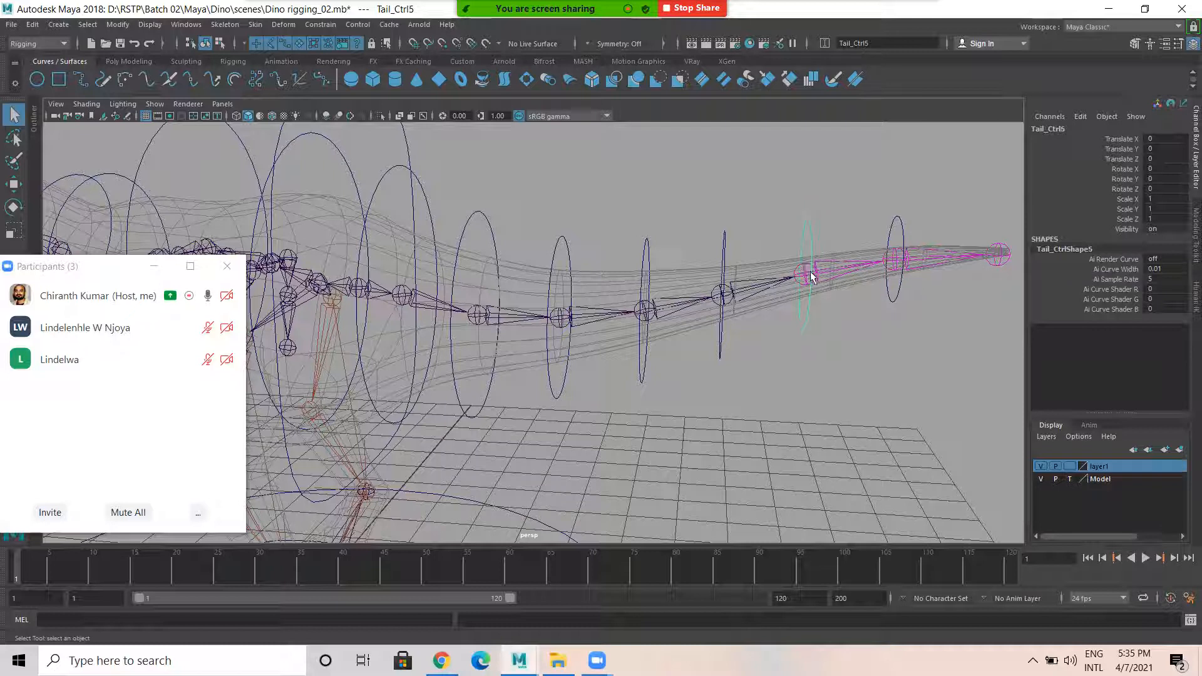
left_click(907, 220)
left_click(807, 231, "shift")
key("p")
left_click(804, 225)
left_click(726, 237, "shift")
key("p")
Parent Tail_Ctrl4 under Tail_Ctrl3, and Tail_Ctrl3 under Tail_Ctrl2
left_click(725, 245)
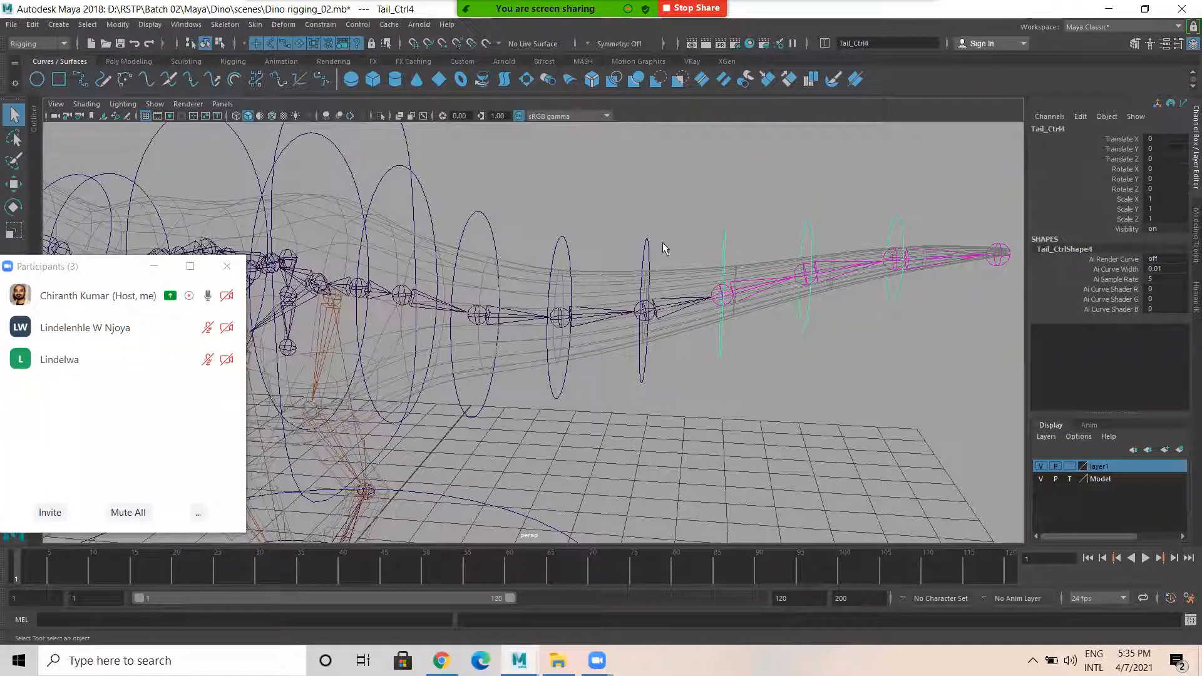
left_click(651, 251, "shift")
key("p")
left_click(661, 246)
left_click(566, 241, "shift")
key("p")
Parent Tail_Ctrl2 under Tail_Ctrl1, and Tail_Ctrl1 under Tail_Ctrl at the tail base
left_click(550, 231)
left_click_drag(472, 199, 493, 222, "shift")
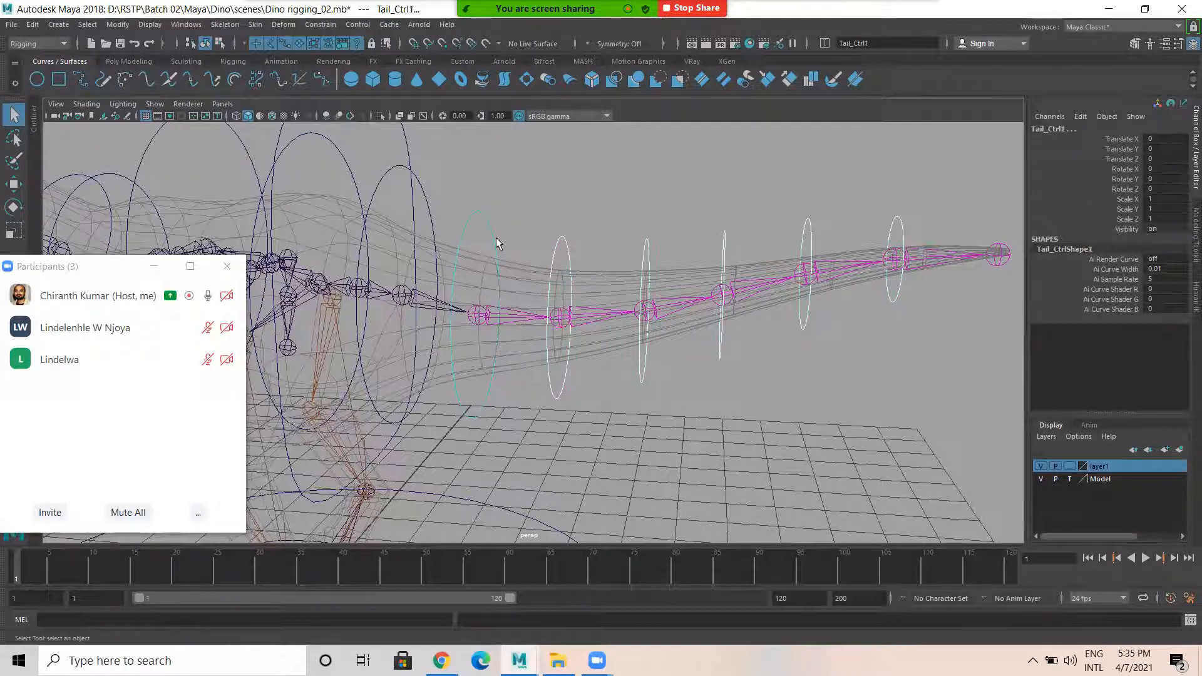
key("p")
scroll(576, 311, "down", 3)
middle_click_drag(571, 306, 793, 347, "alt")
left_click(773, 332)
left_click_drag(706, 280, 732, 305, "shift")
key("p")
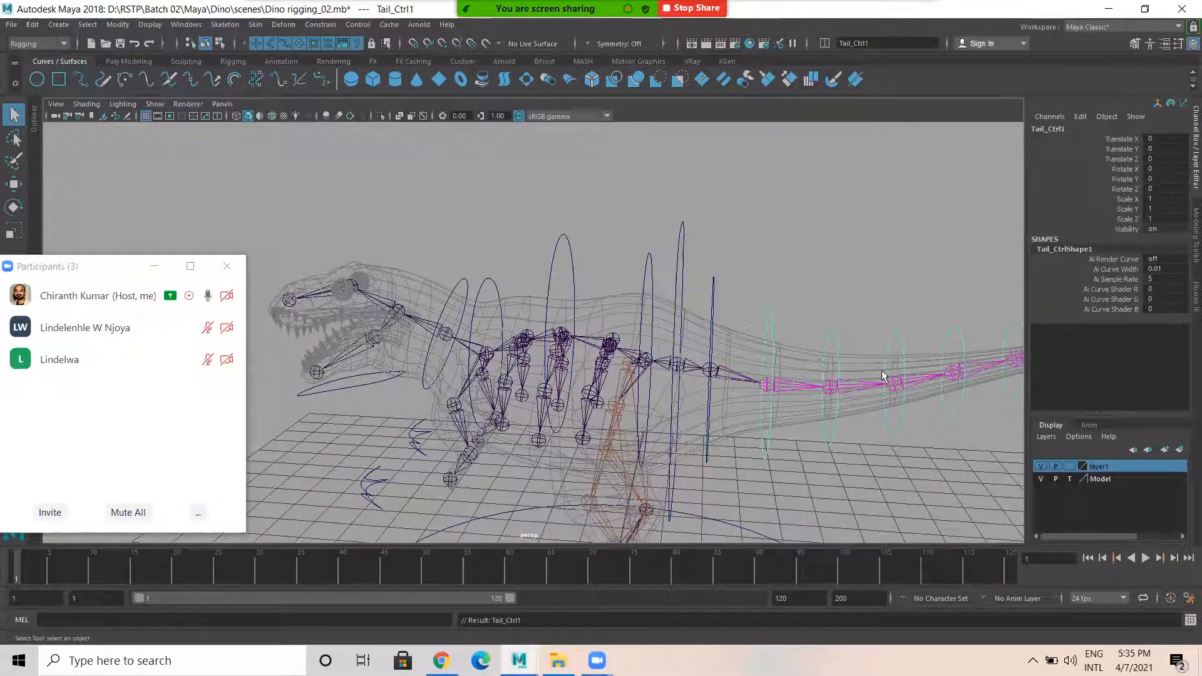
Parent Tail_Ctrl, the top of the tail control chain, under COG_CTRL
left_click(681, 260)
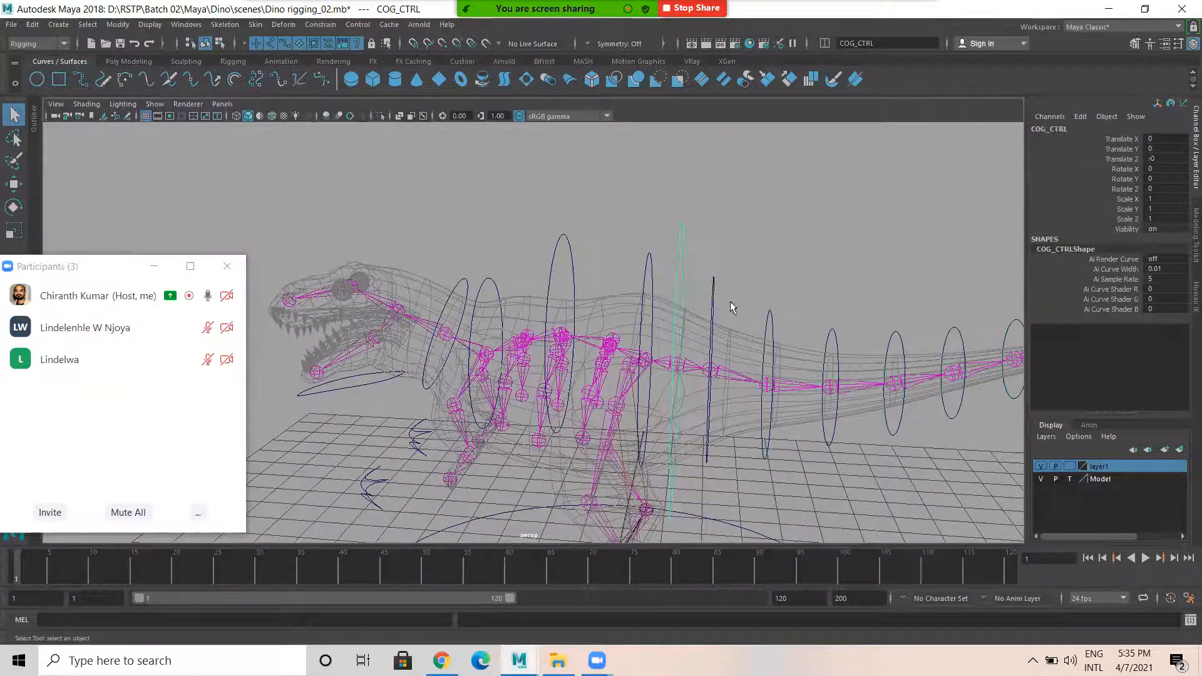
left_click(732, 307)
left_click(681, 262)
left_click(705, 279)
left_click_drag(695, 249, 694, 251, "shift")
key("p")
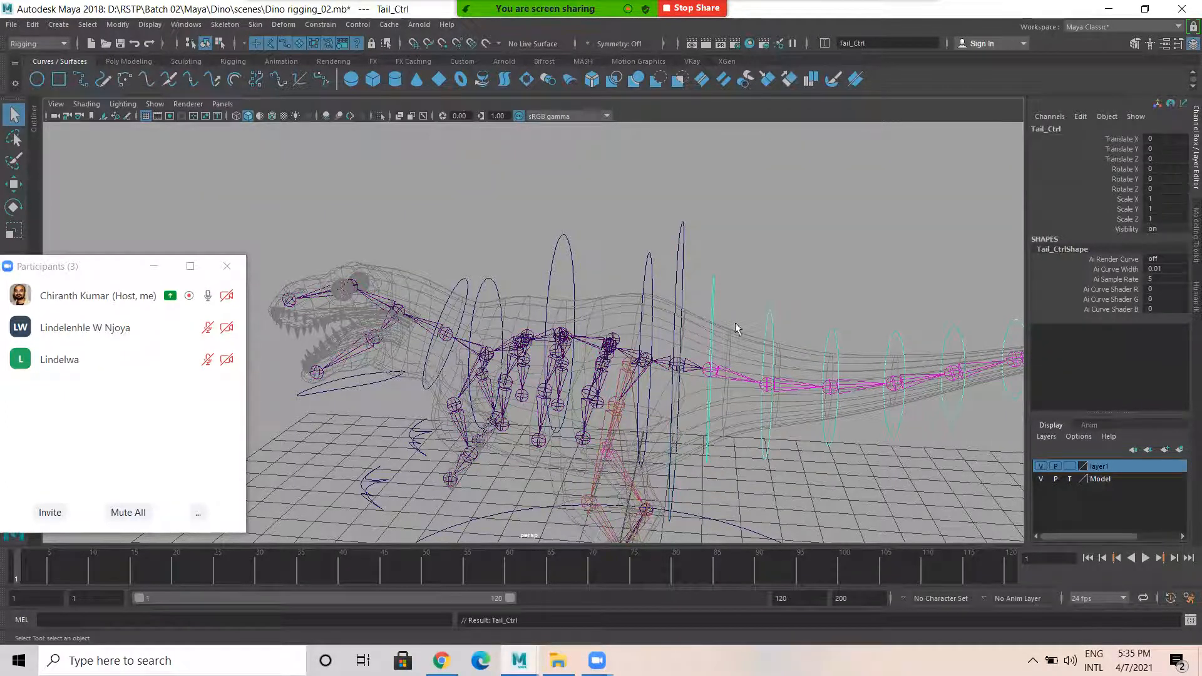
Parent Neck_Ctrl under Spine_Ctrl2, and Spine_Ctrl2 under Spine_Ctrl1
right_click_drag(463, 296, 498, 274, "alt")
middle_click_drag(499, 274, 491, 269, "alt")
left_click(482, 267)
left_click(513, 263, "shift")
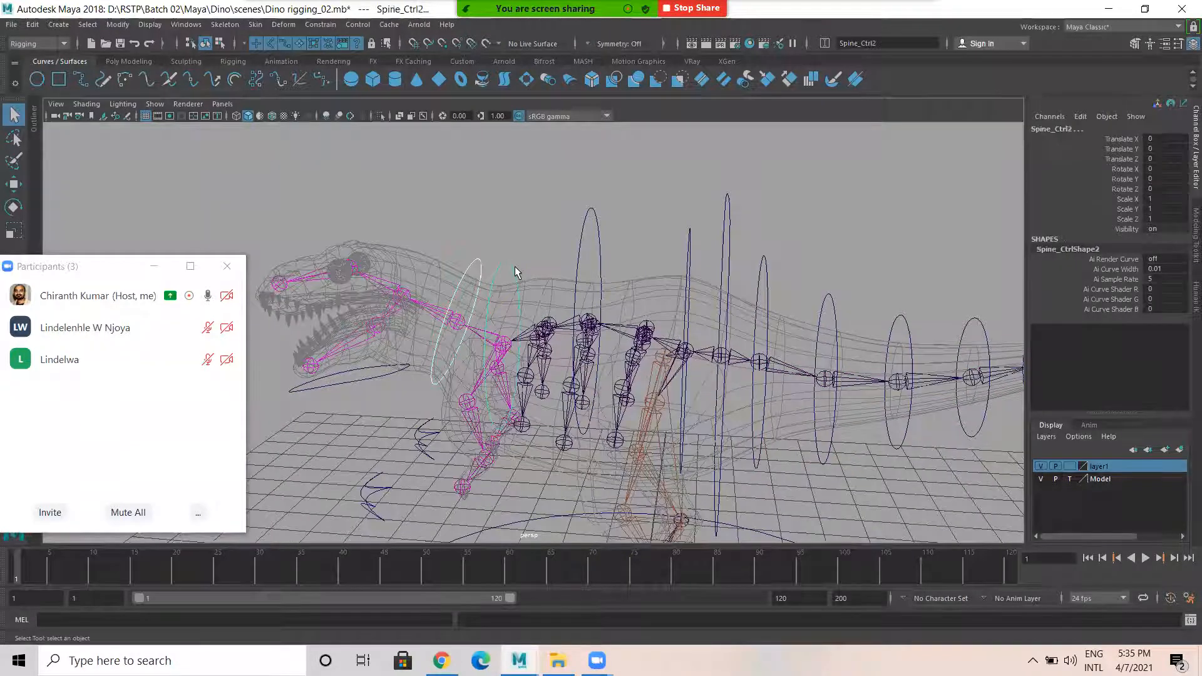
key("p")
left_click(597, 224, "shift")
key("p")
left_click(590, 208)
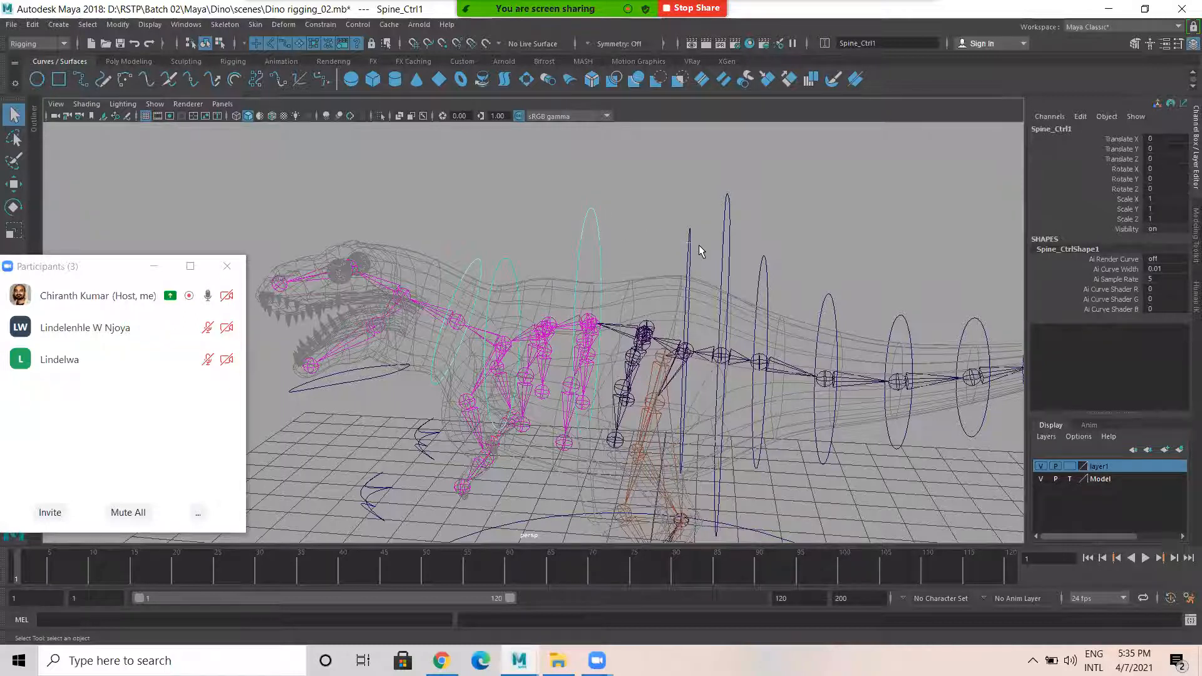
Parent Spine_Ctrl1 under Spine_Ctrl and Spine_Ctrl under COG_CTRL, selecting COG_CTRL and Dino_Controller_Main to check the hierarchy
left_click_drag(686, 252, 707, 259)
left_click(726, 203, "shift")
key("p")
left_click(764, 220)
left_click(727, 204)
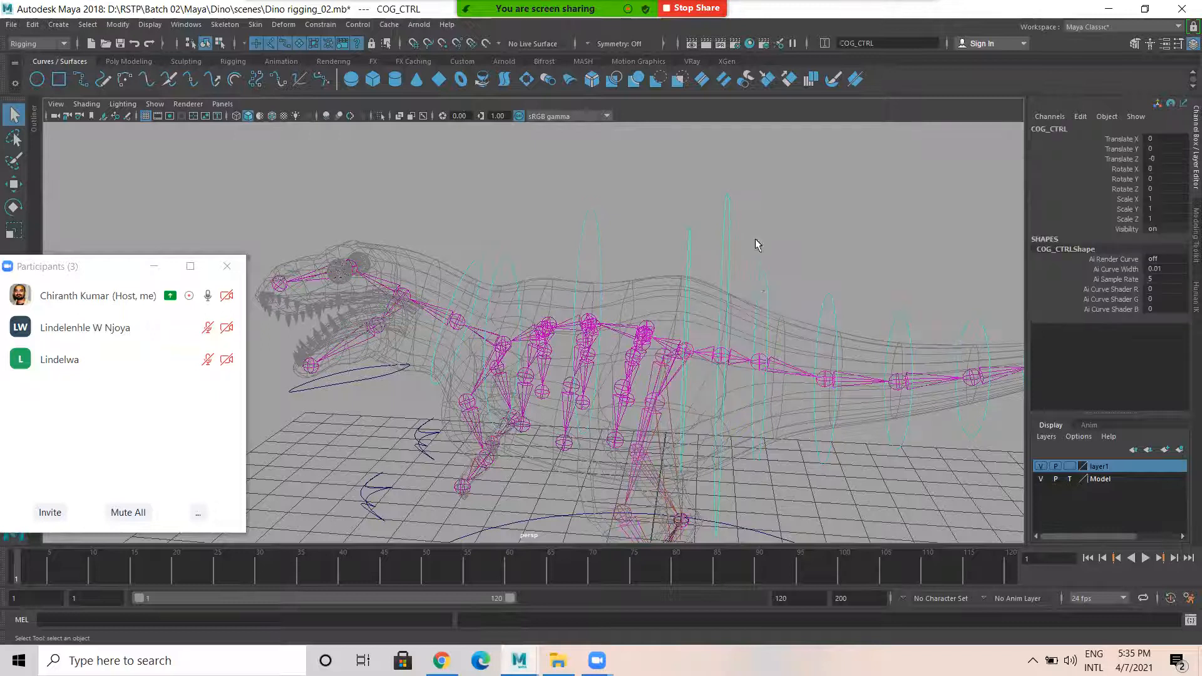
key("f")
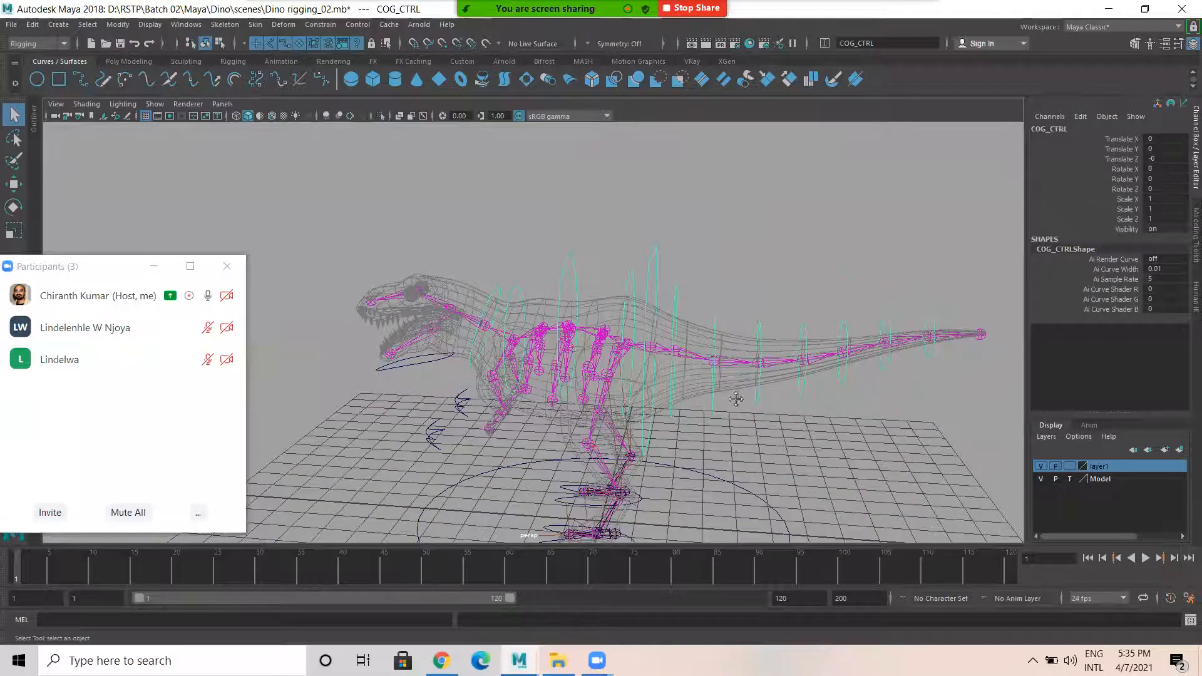
left_click(744, 519)
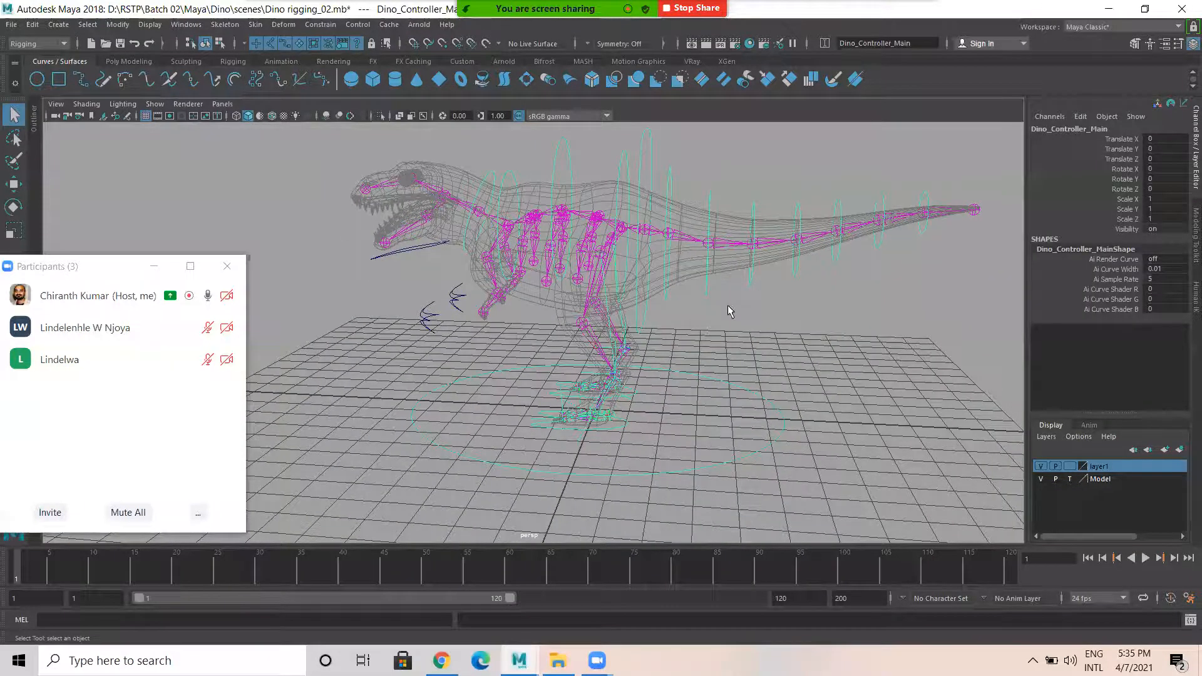
Parent Jaw_Ctrl below the lower jaw under Neck_Ctrl
scroll(327, 310, "up", 2)
scroll(327, 310, "up", 2)
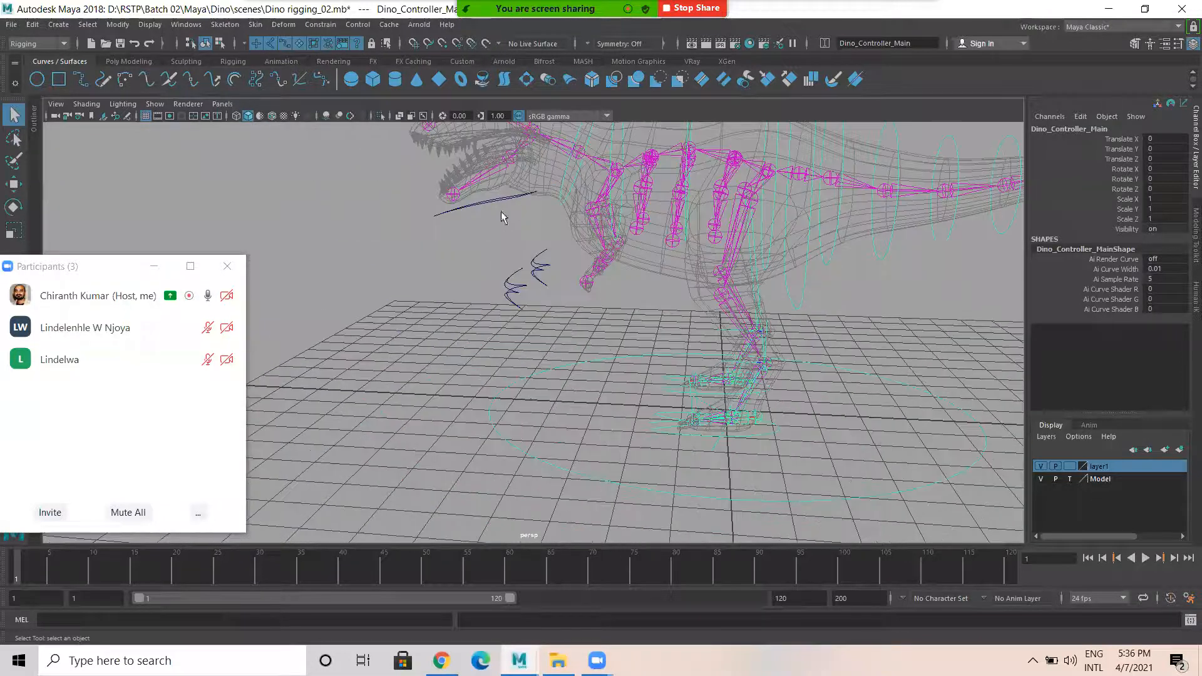
left_click(518, 199)
left_click(566, 183, "shift")
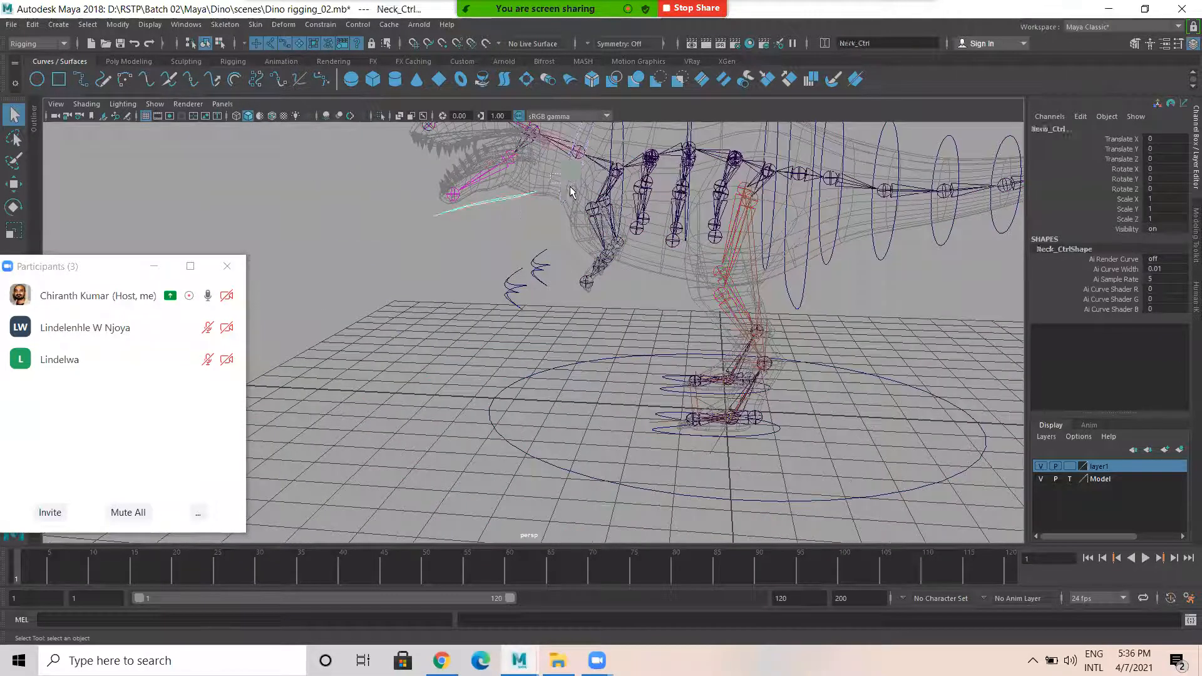
key("p")
Parent both control curves in front of the arms under Dino_Controller_Main and select the main controller to check its hierarchy
left_click_drag(493, 246, 553, 297)
left_click_drag(593, 461, 587, 527, "shift")
key("p")
left_click(606, 454)
left_click_drag(606, 454, 595, 514)
scroll(727, 397, "down", 4)
left_click_drag(440, 352, 646, 351, "alt")
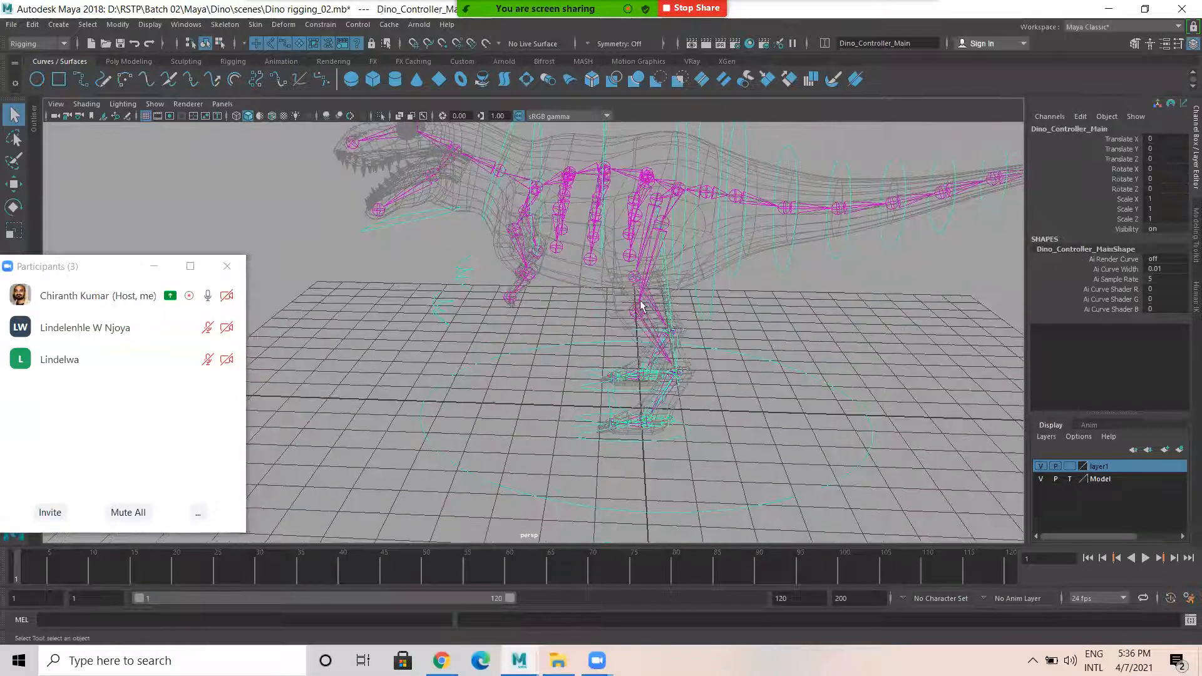
Group the COG joint skeleton and rename the group to Joint_Group
left_click(737, 199)
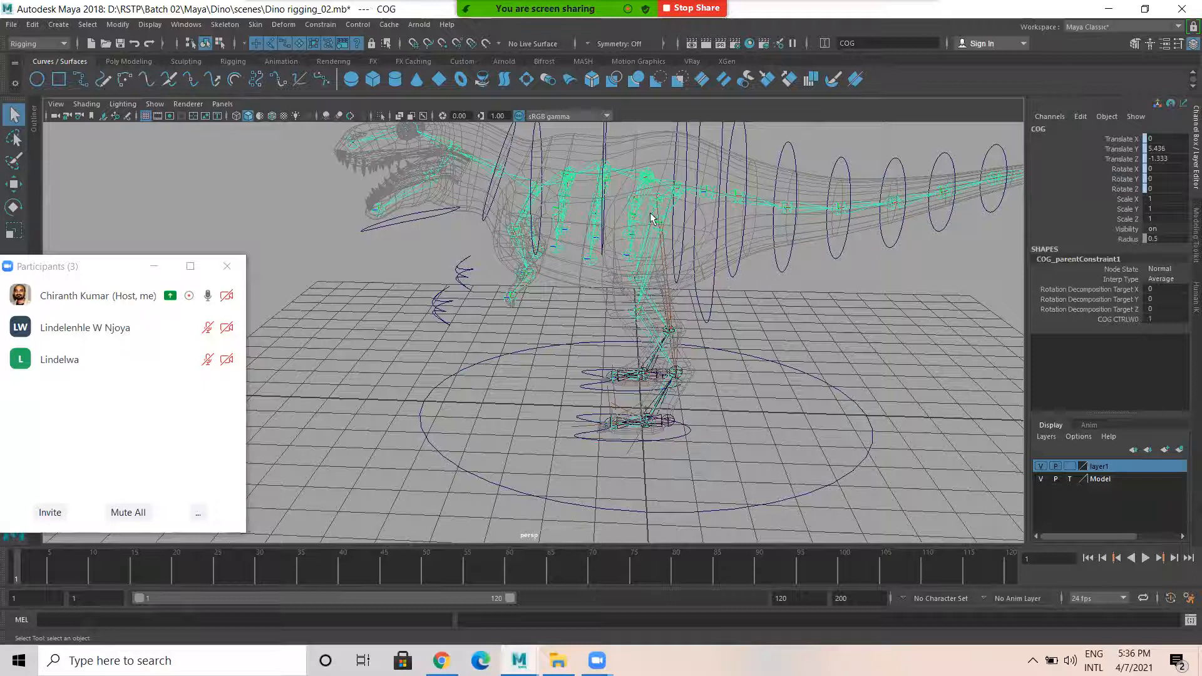
left_click_drag(781, 300, 757, 314, "alt")
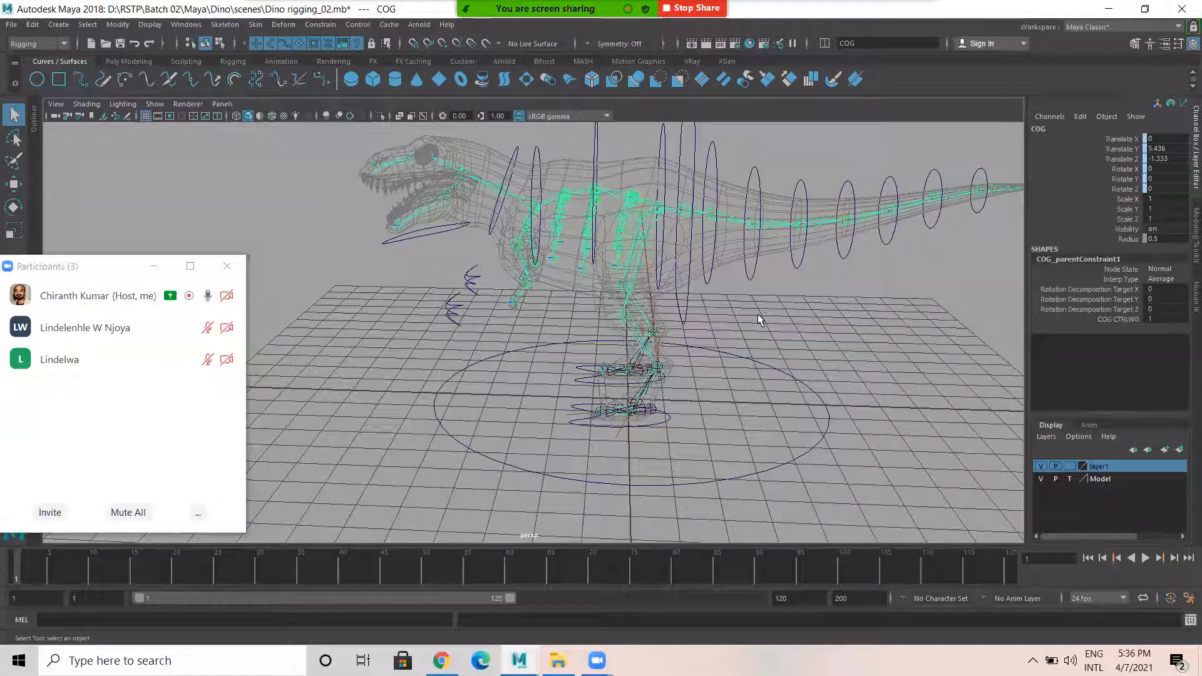
key("ctrl+g")
double_click(1057, 128)
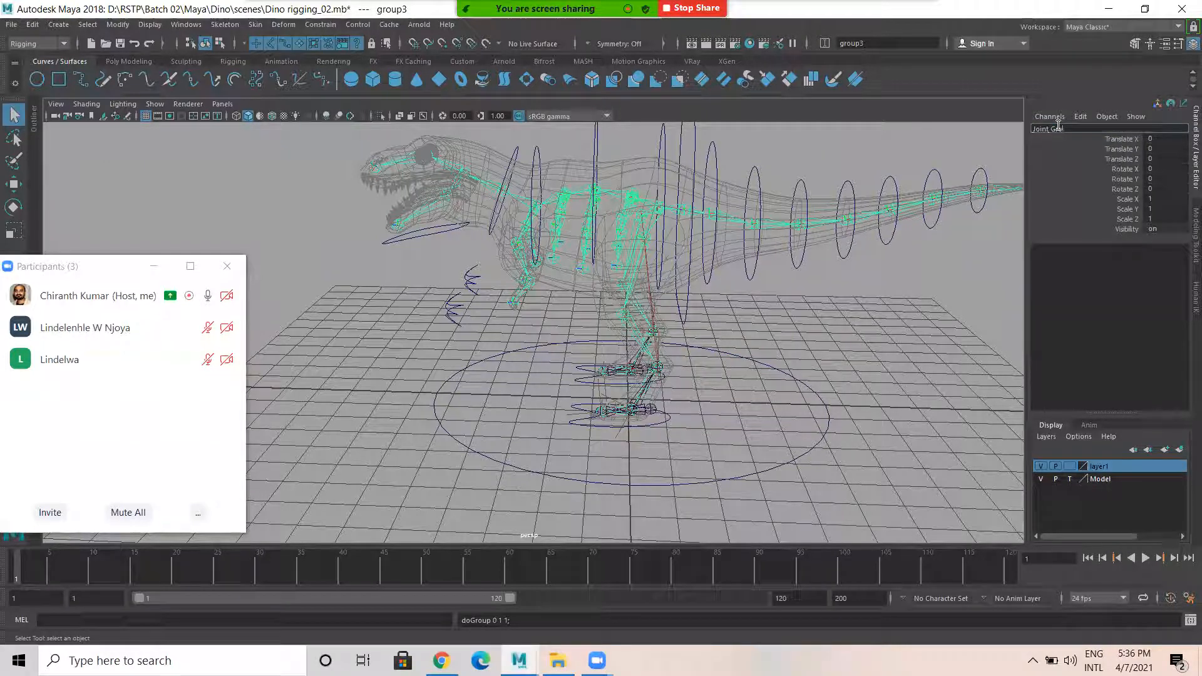
type("p")
key("Return")
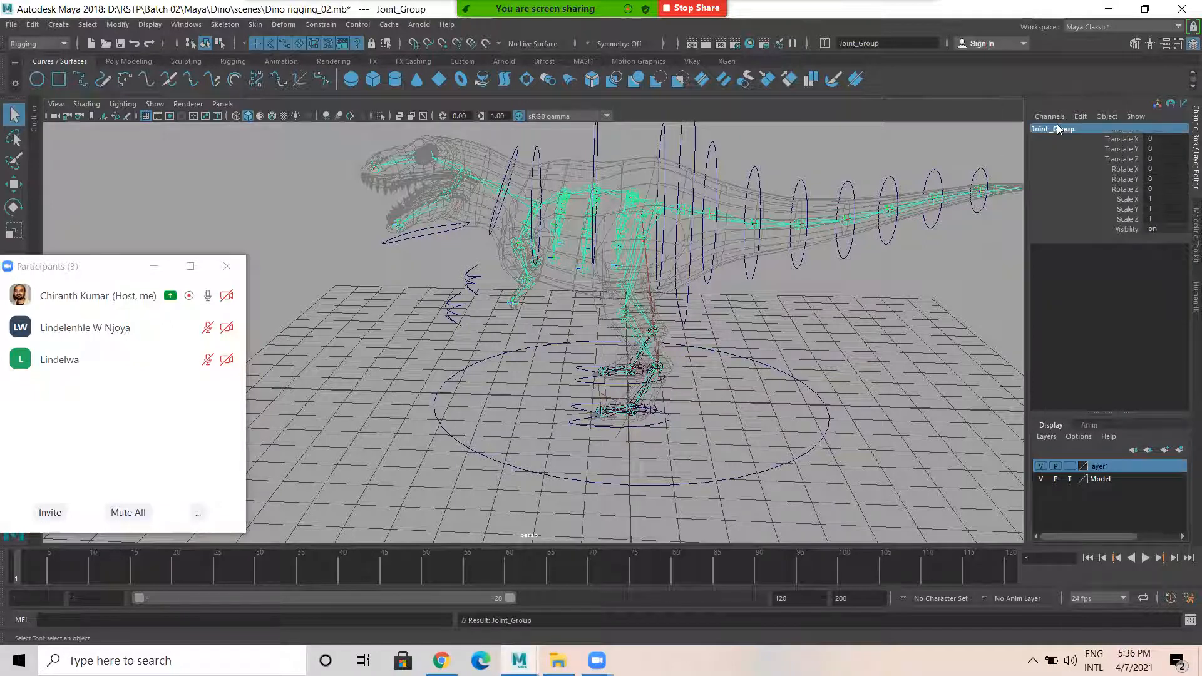
Parent Joint_Group under Dino_Controller_Main and select the main controller to check the hierarchy
left_click(766, 473)
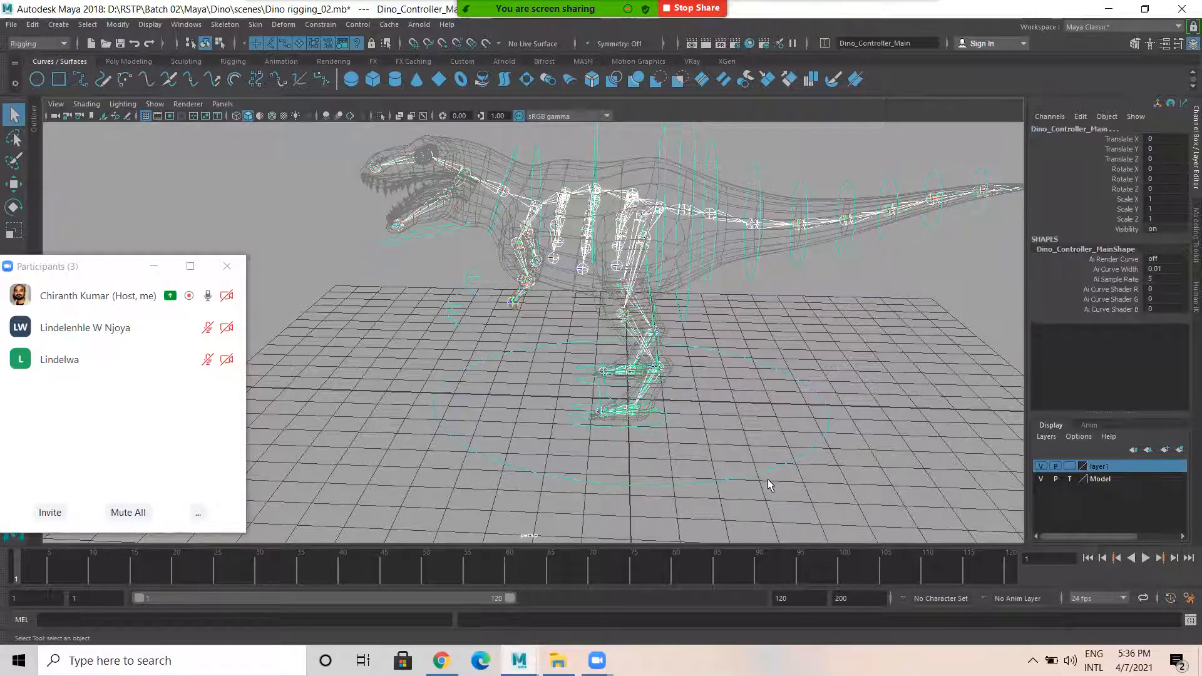
key("ctrl+z")
left_click(773, 444)
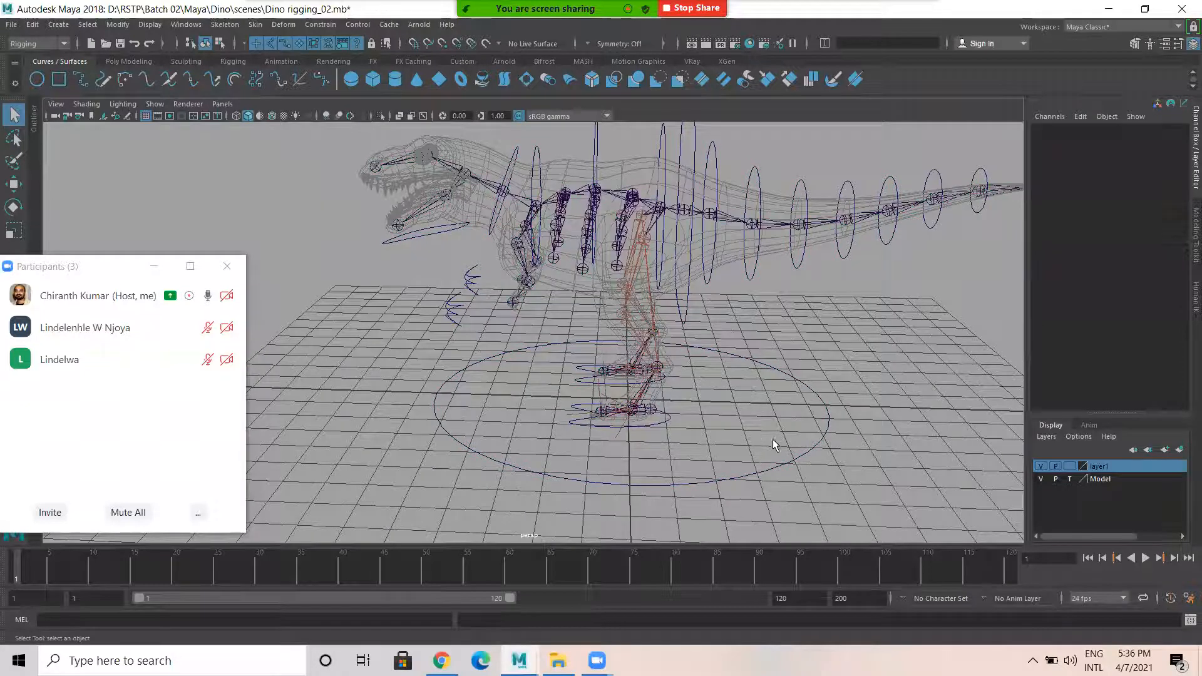
left_click(781, 460)
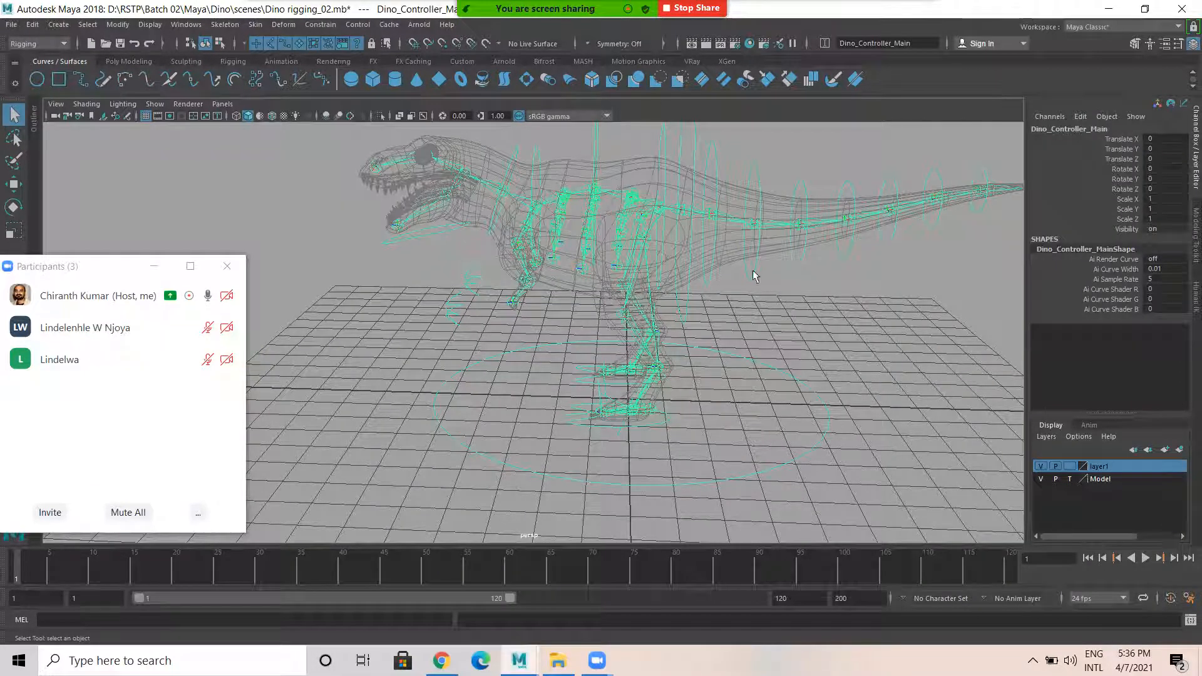
Test Dino_Controller_Main by scaling it up and moving it along Z, undoing each change, and clear the selection
scroll(696, 361, "down", 5)
key("r")
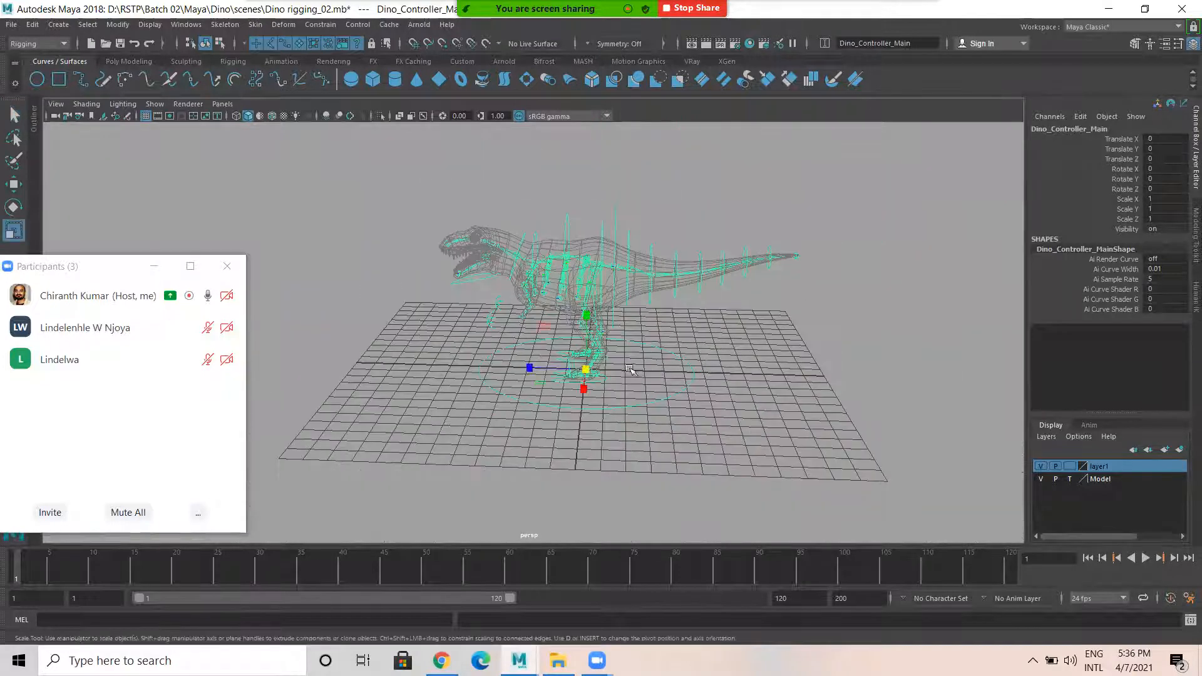
left_click_drag(585, 369, 994, 397)
key("ctrl+z")
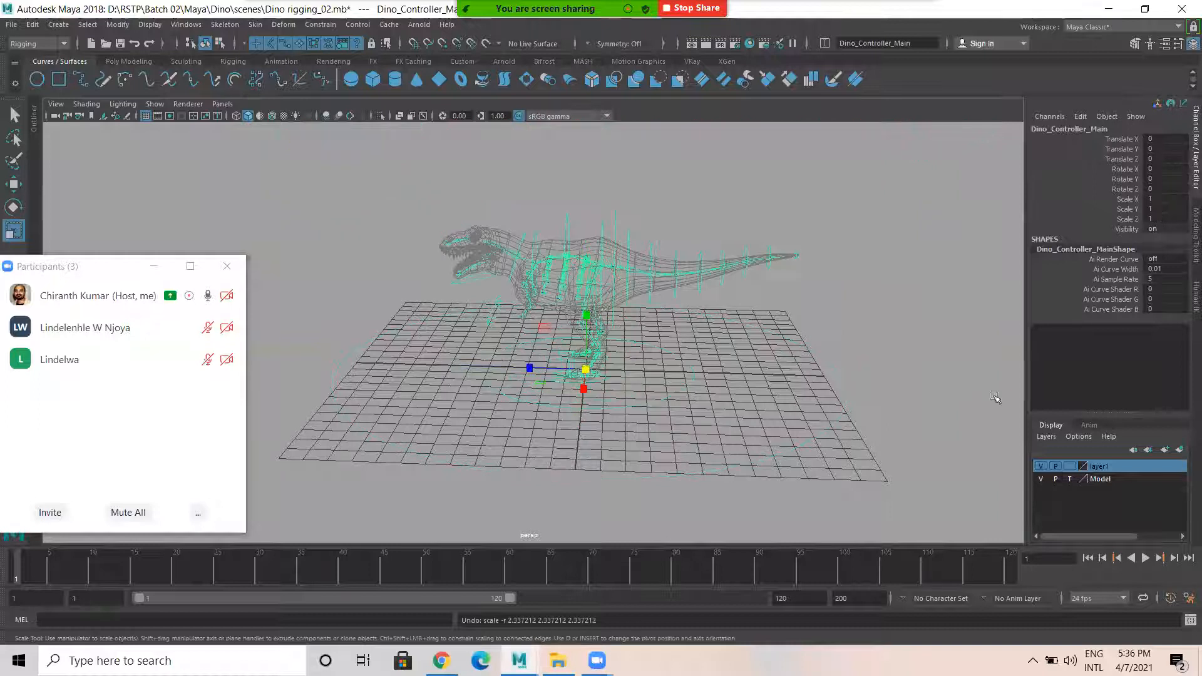
key("w")
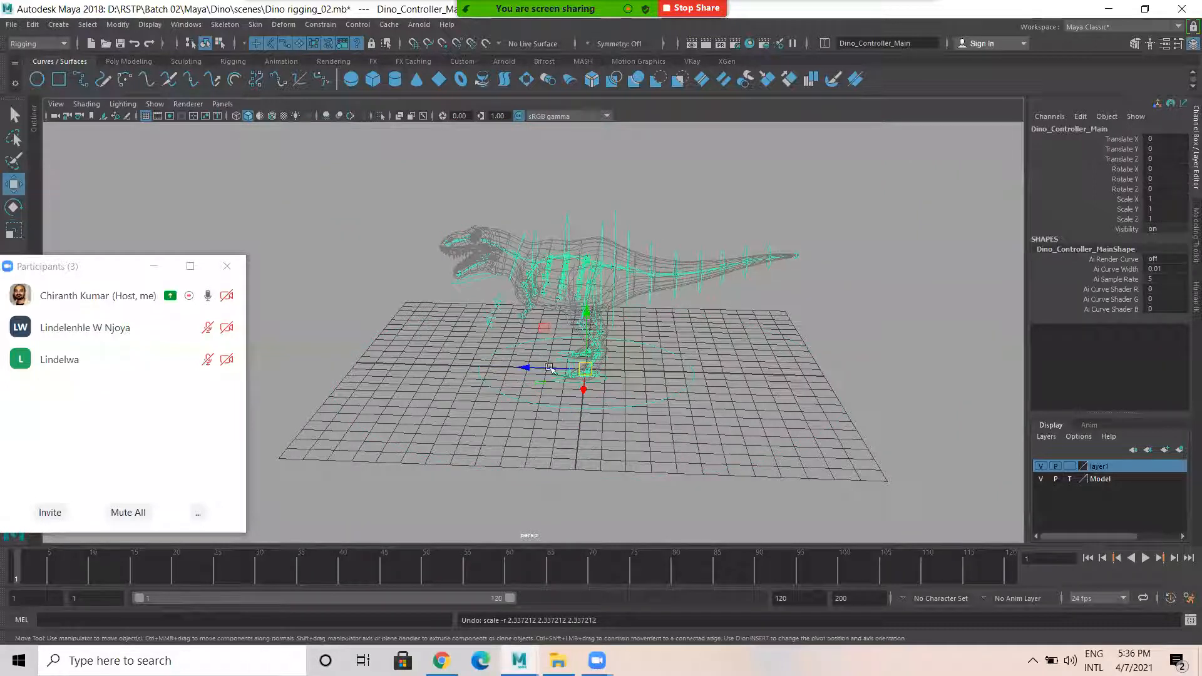
left_click_drag(526, 368, 710, 380)
key("ctrl+z")
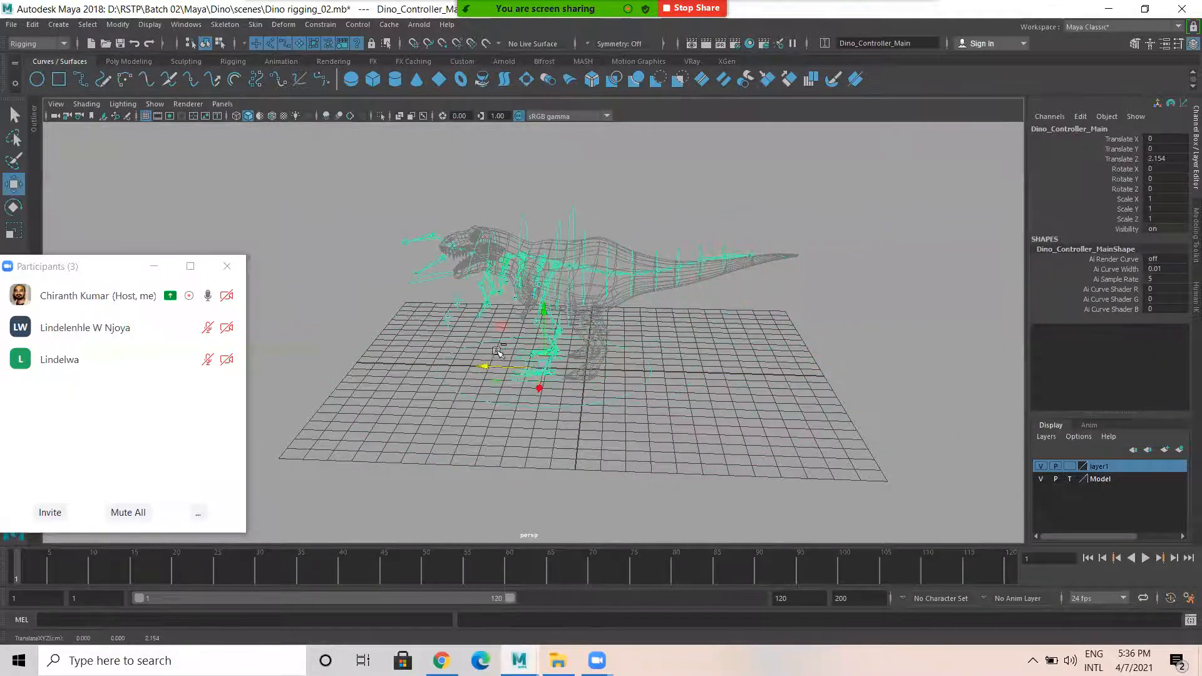
left_click(760, 325)
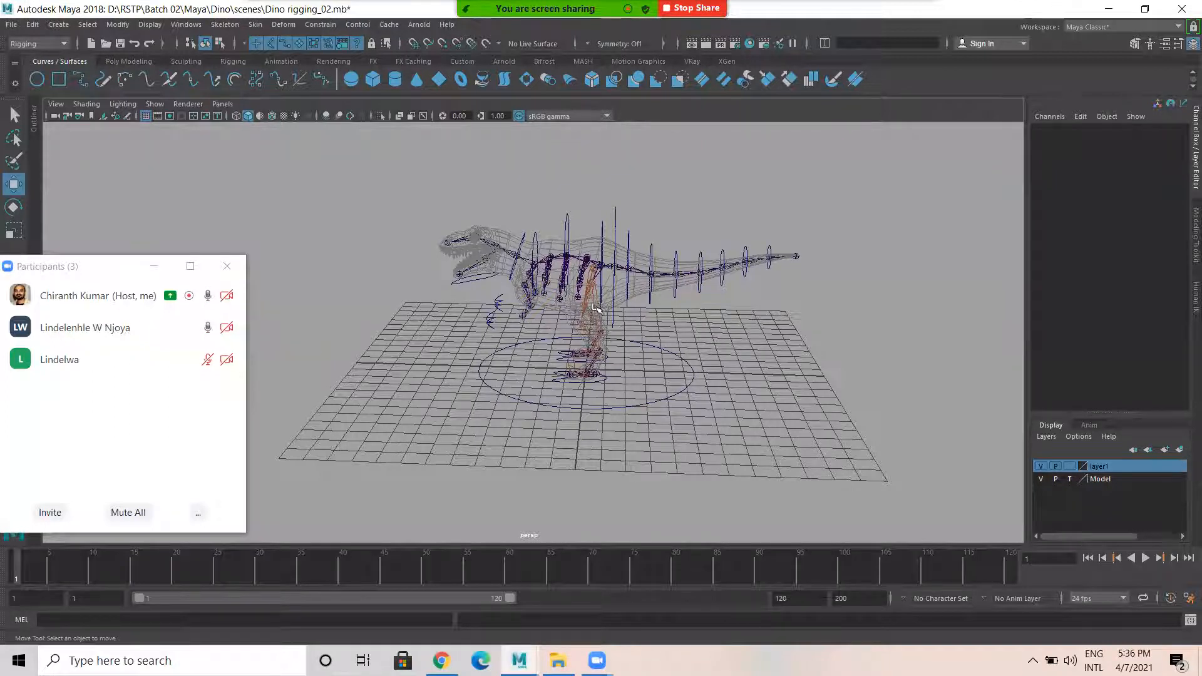
Examine the tail controls, selecting Tail_Ctrl6 and Tail_Ctrl5 together, and return to the whole rig
scroll(739, 337, "up", 4)
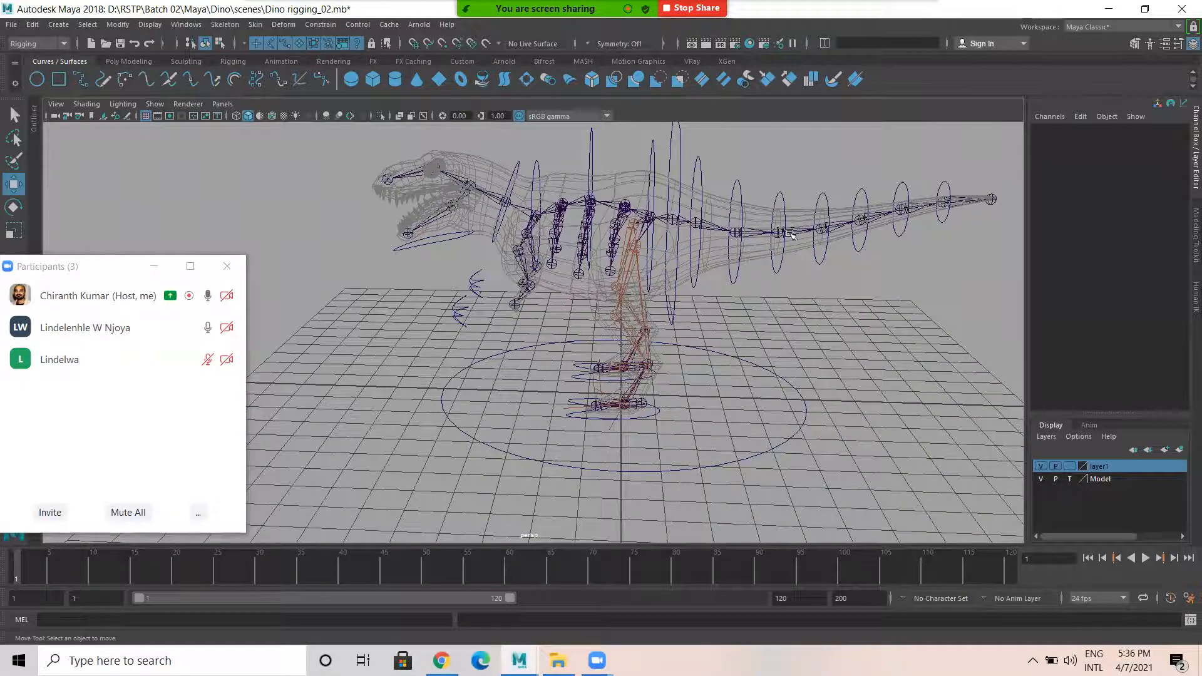
scroll(792, 235, "up", 5)
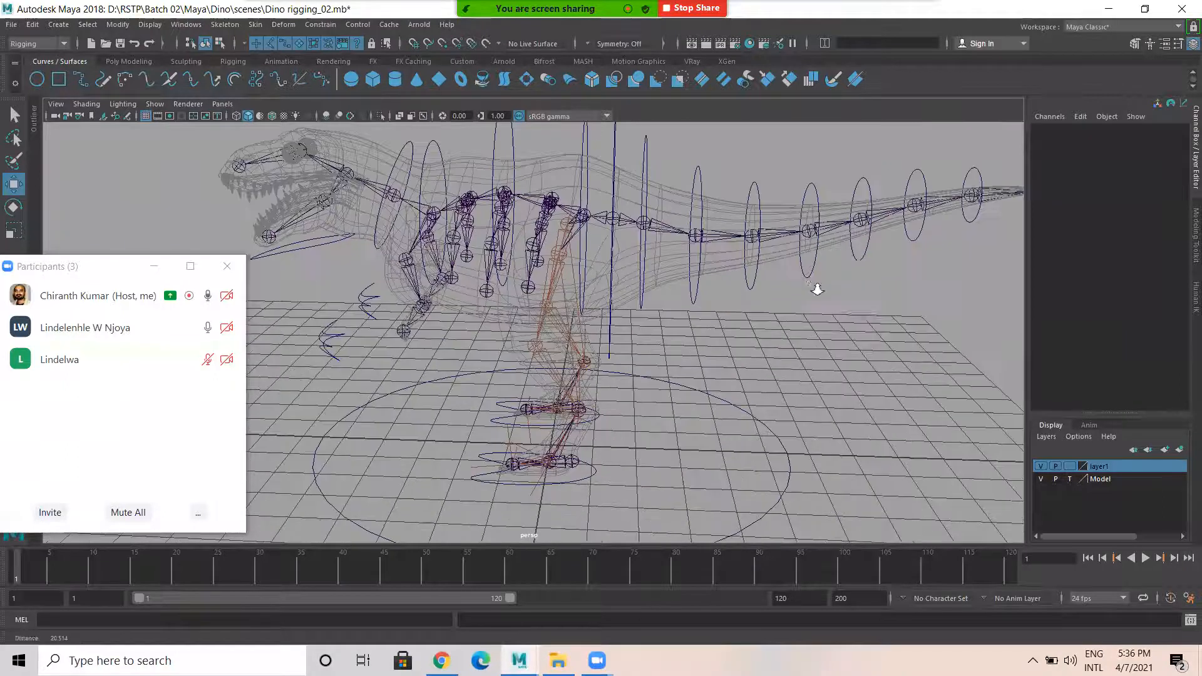
scroll(833, 288, "up", 4)
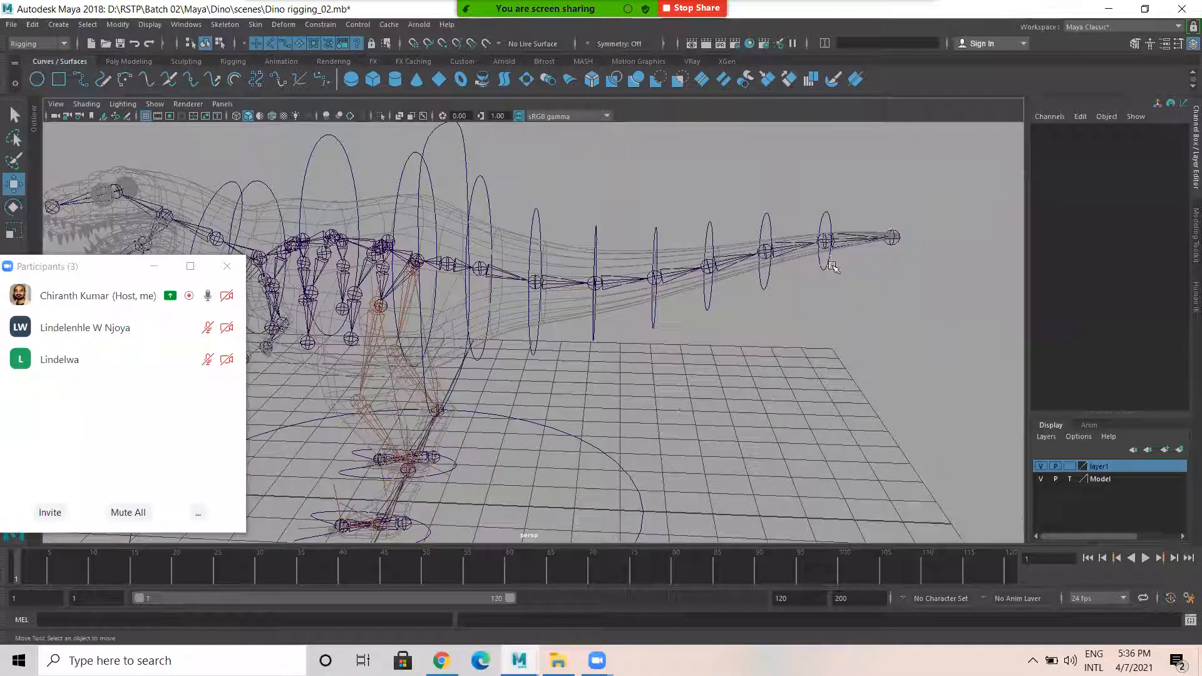
left_click(825, 257)
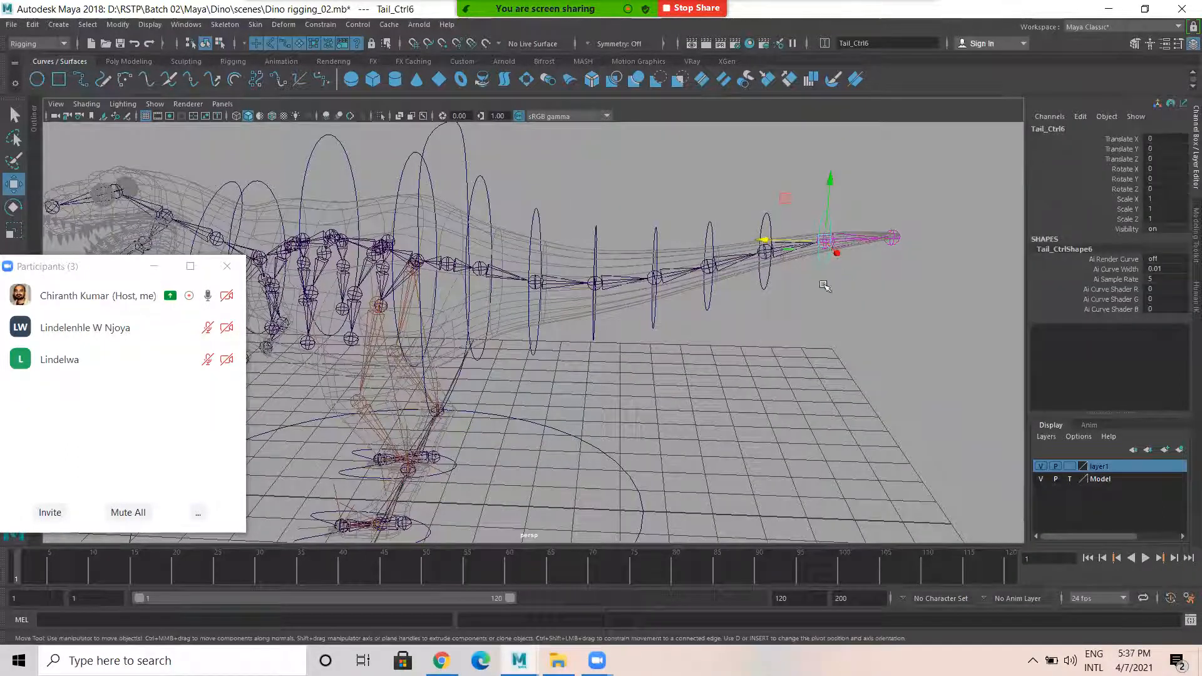
left_click_drag(756, 222, 775, 217, "shift")
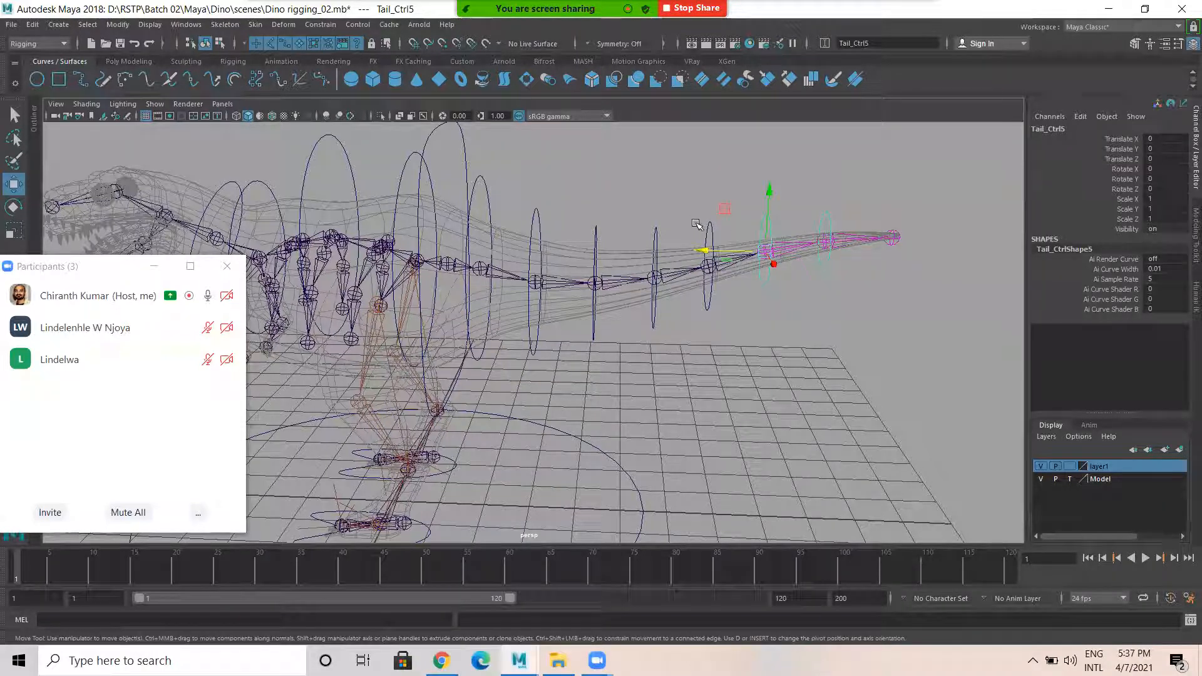
left_click(794, 332)
scroll(820, 224, "up", 3)
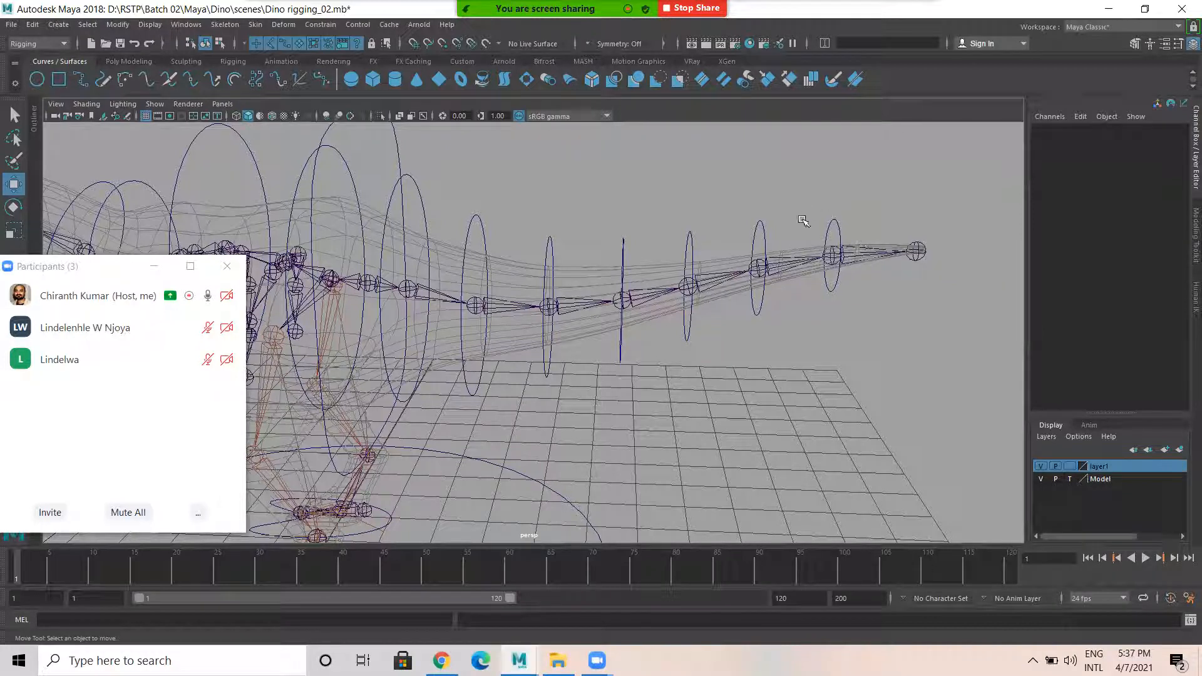
left_click_drag(852, 219, 707, 233)
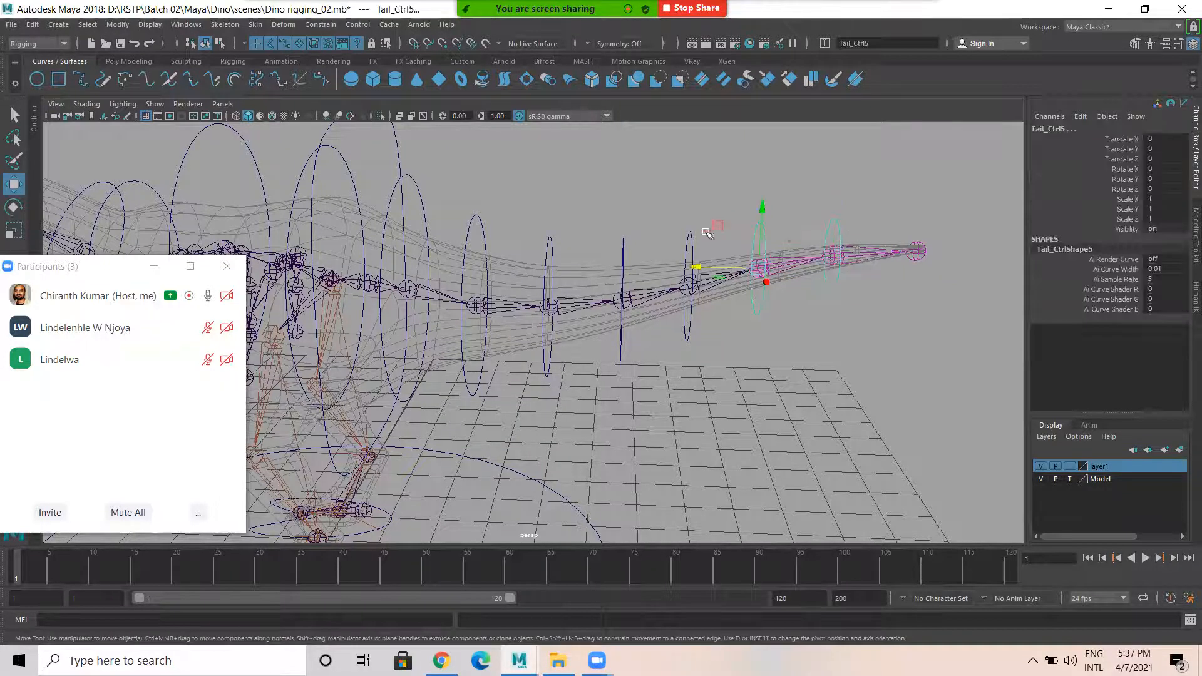
left_click(778, 382)
scroll(781, 392, "down", 5)
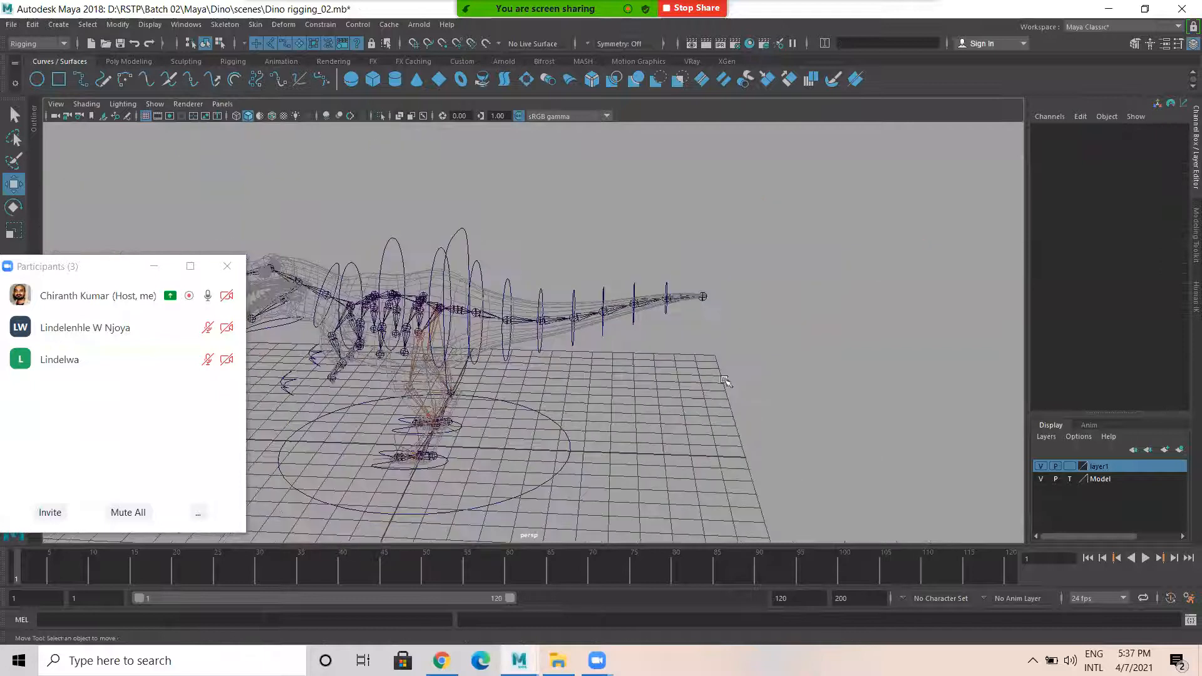
middle_click_drag(725, 382, 820, 316, "alt")
scroll(759, 378, "up", 3)
middle_click_drag(763, 413, 670, 250, "alt")
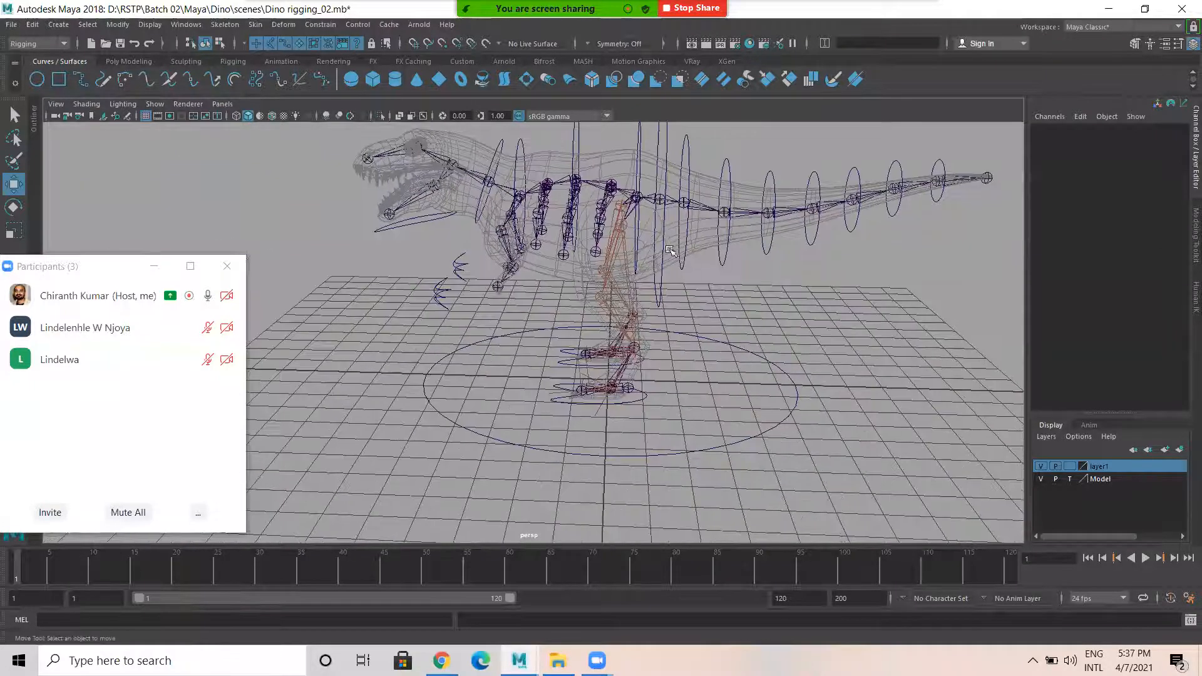
Check layer1 and Model by hiding and showing each, and switch the Model layer from template to normal display
left_click(1042, 467)
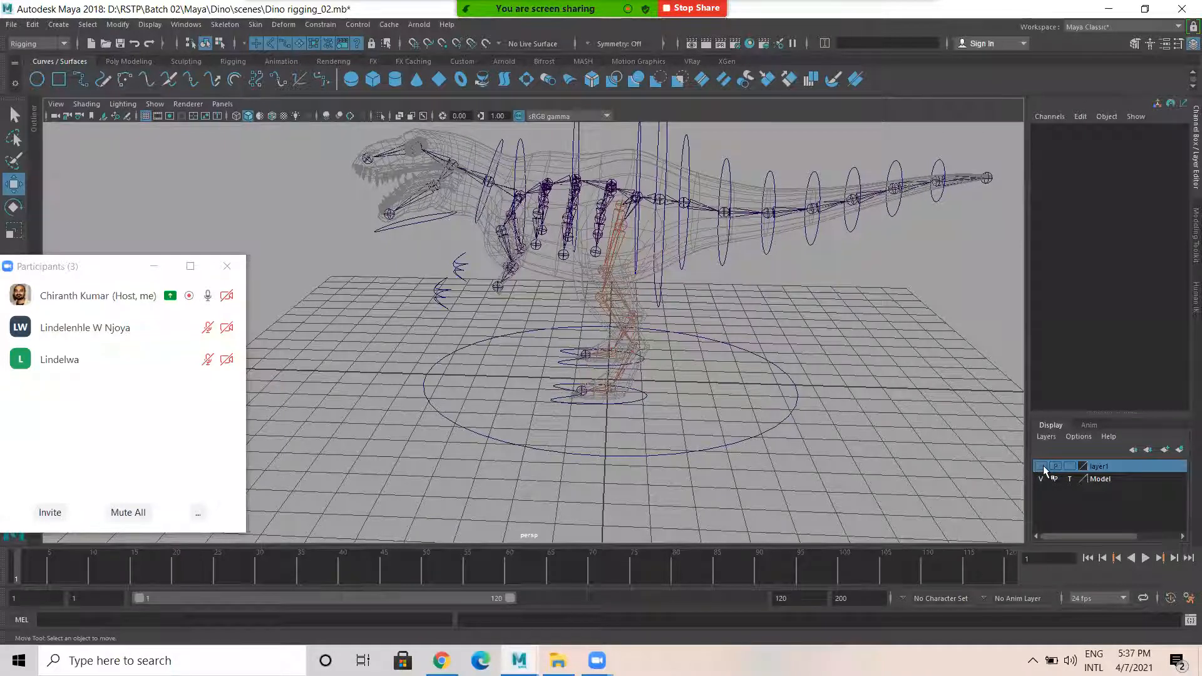
left_click(1041, 466)
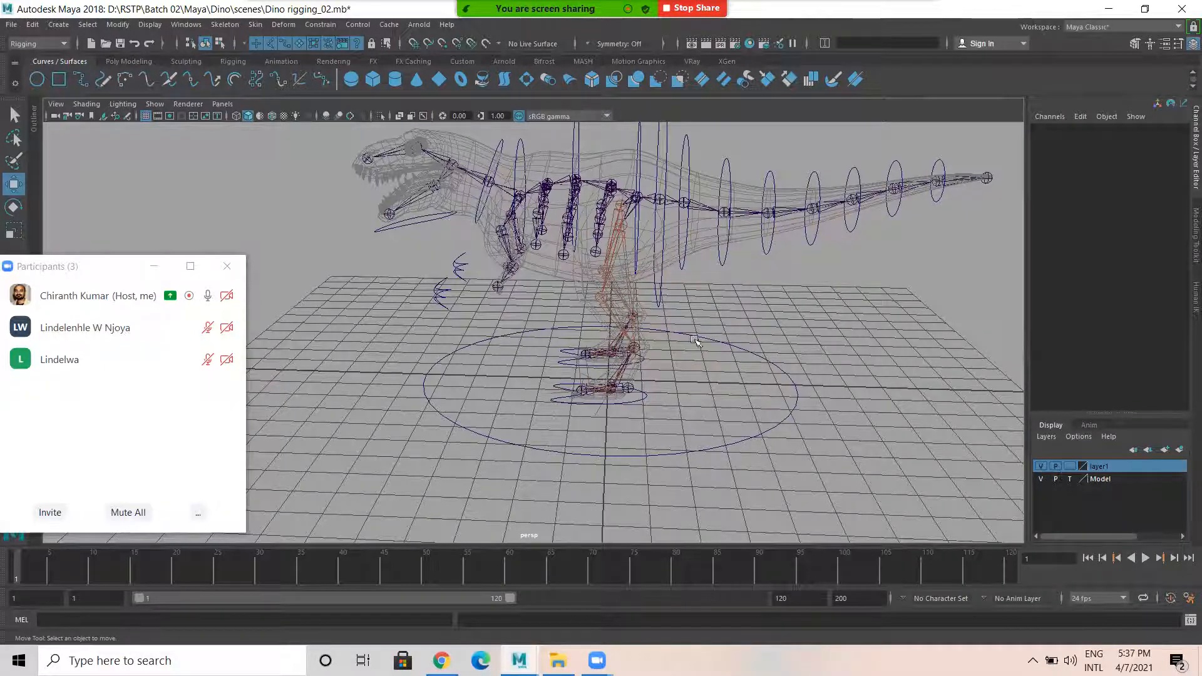
left_click(1040, 479)
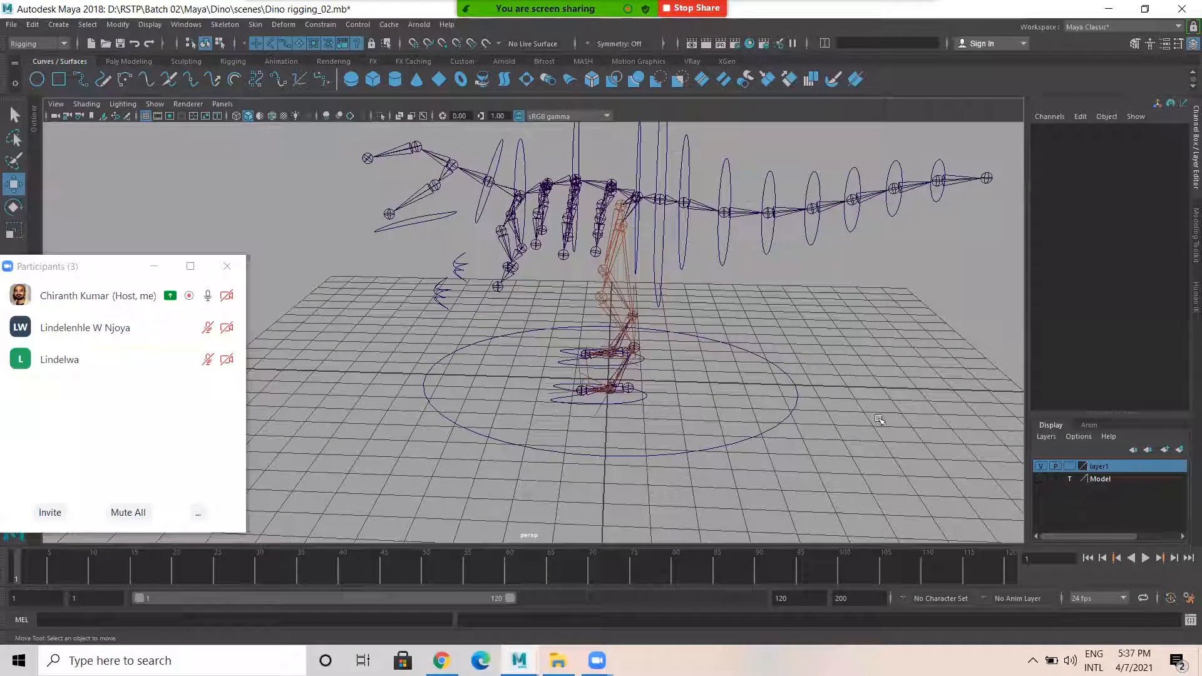
left_click(1040, 479)
left_click(1069, 479)
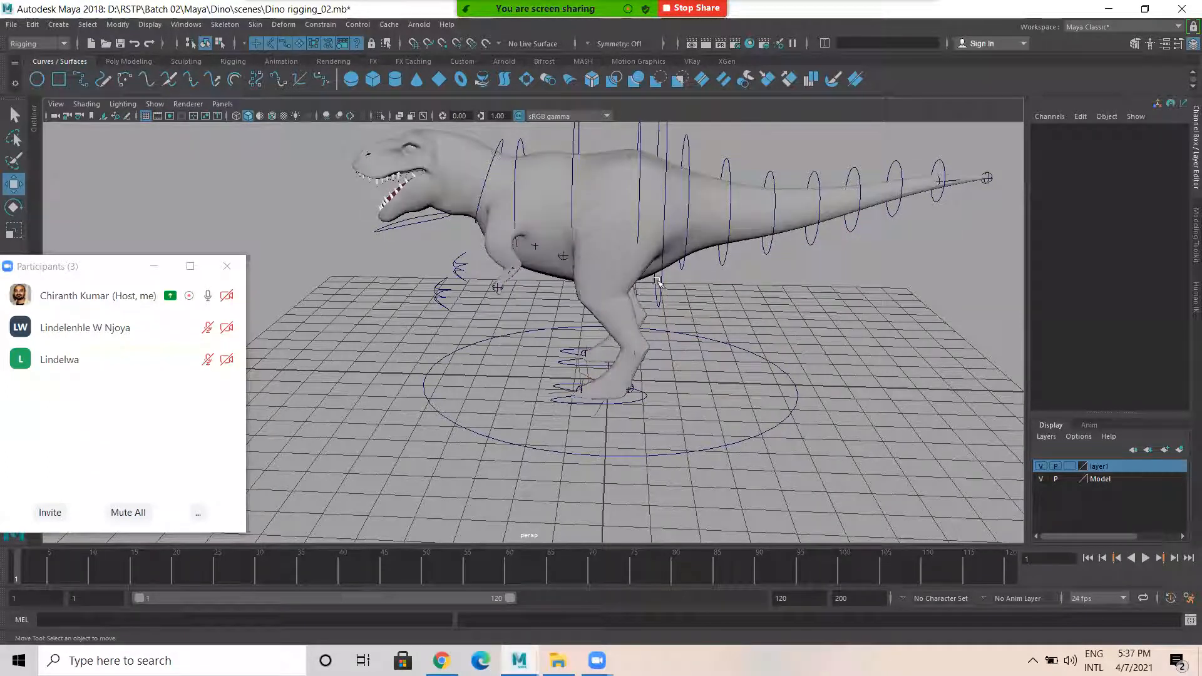
Bind the whole dinosaur model to the COG joint skeleton with Bind Skin, working in wireframe display
key("4")
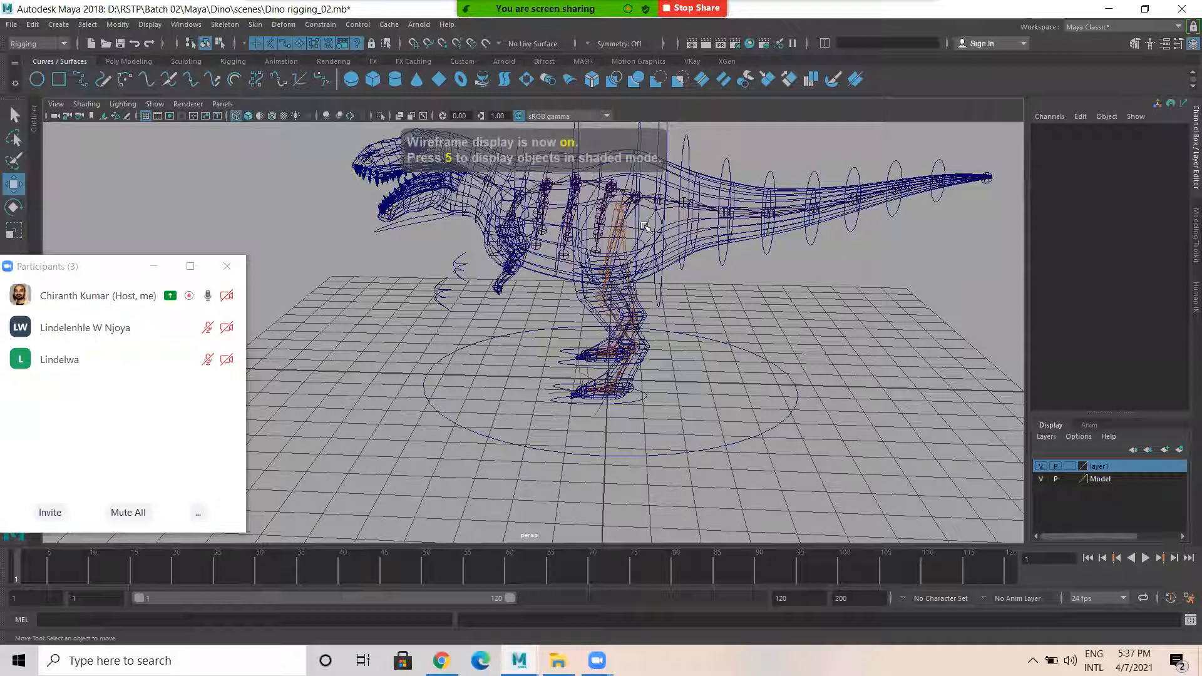
right_click_drag(645, 225, 712, 210, "alt")
middle_click_drag(712, 210, 683, 289, "alt")
left_click(674, 240)
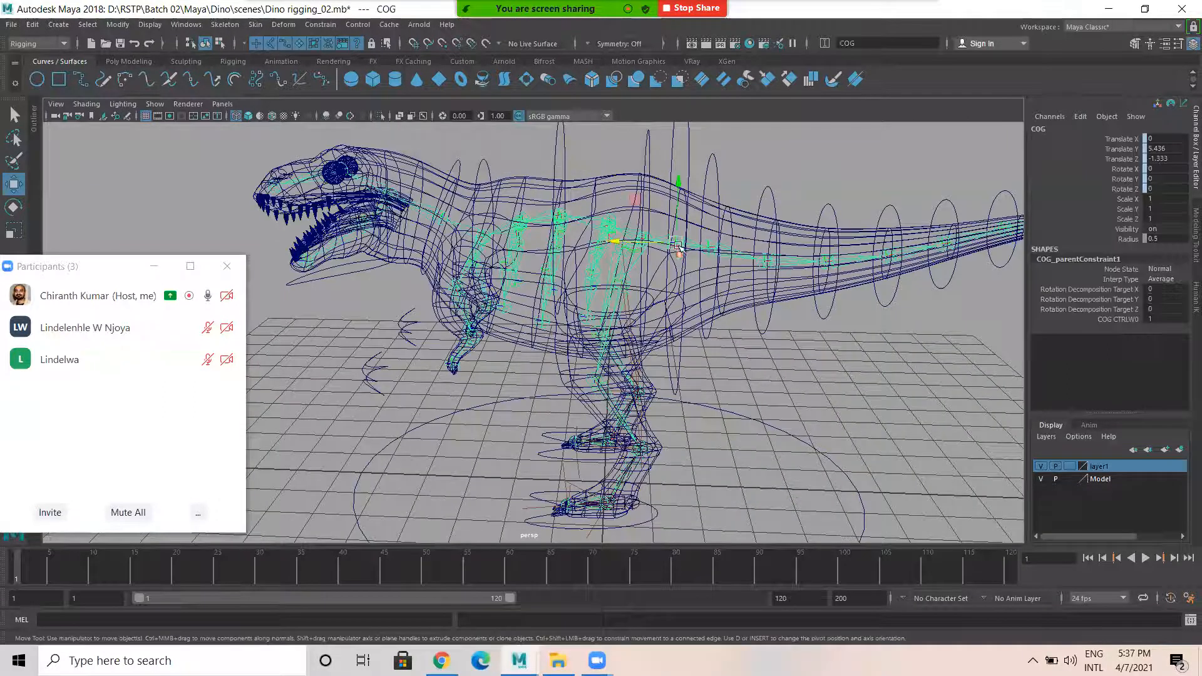
left_click(745, 296)
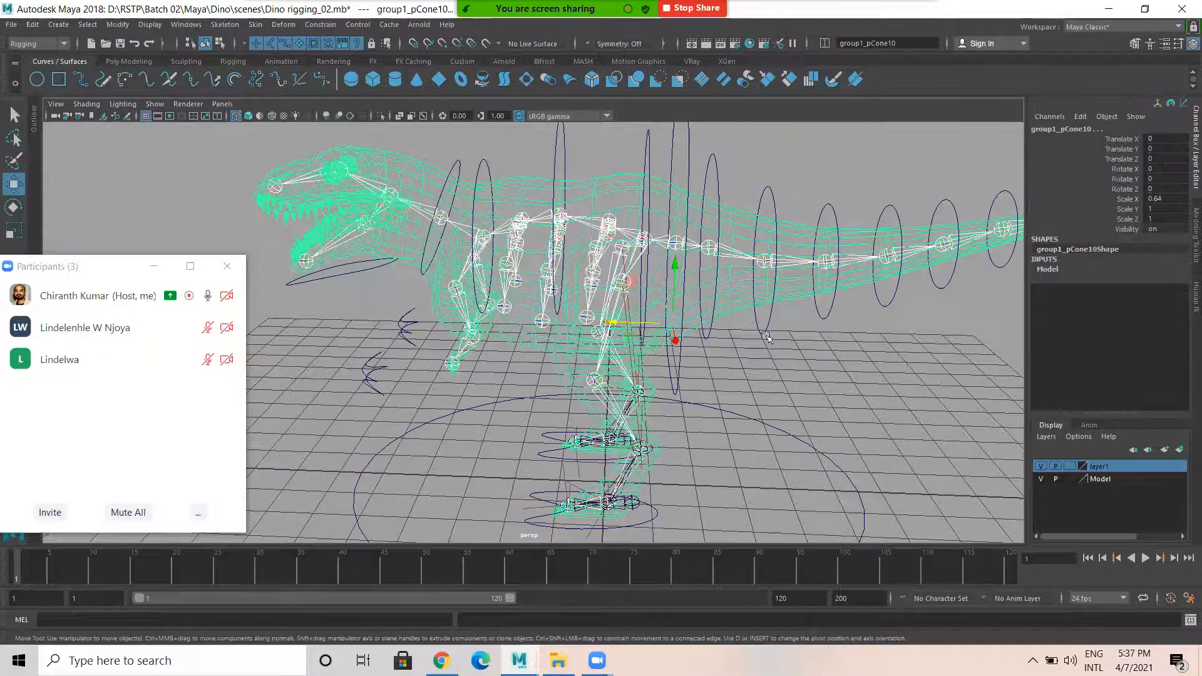
left_click(255, 24)
left_click(308, 55)
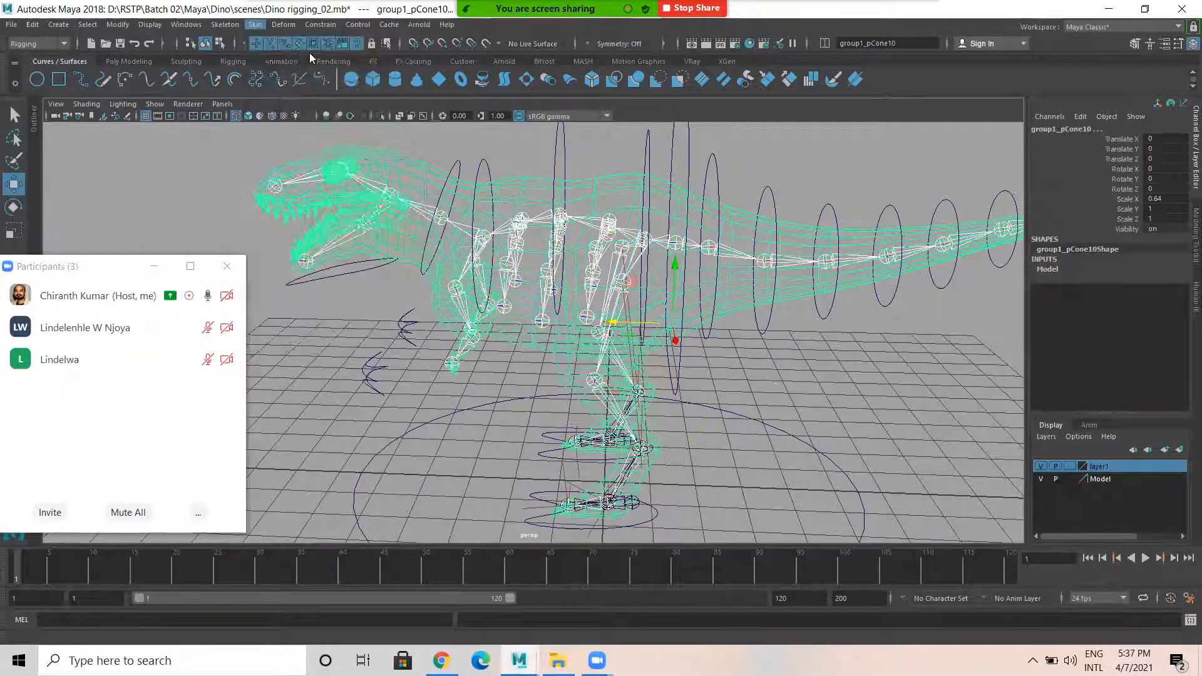
left_click(802, 372)
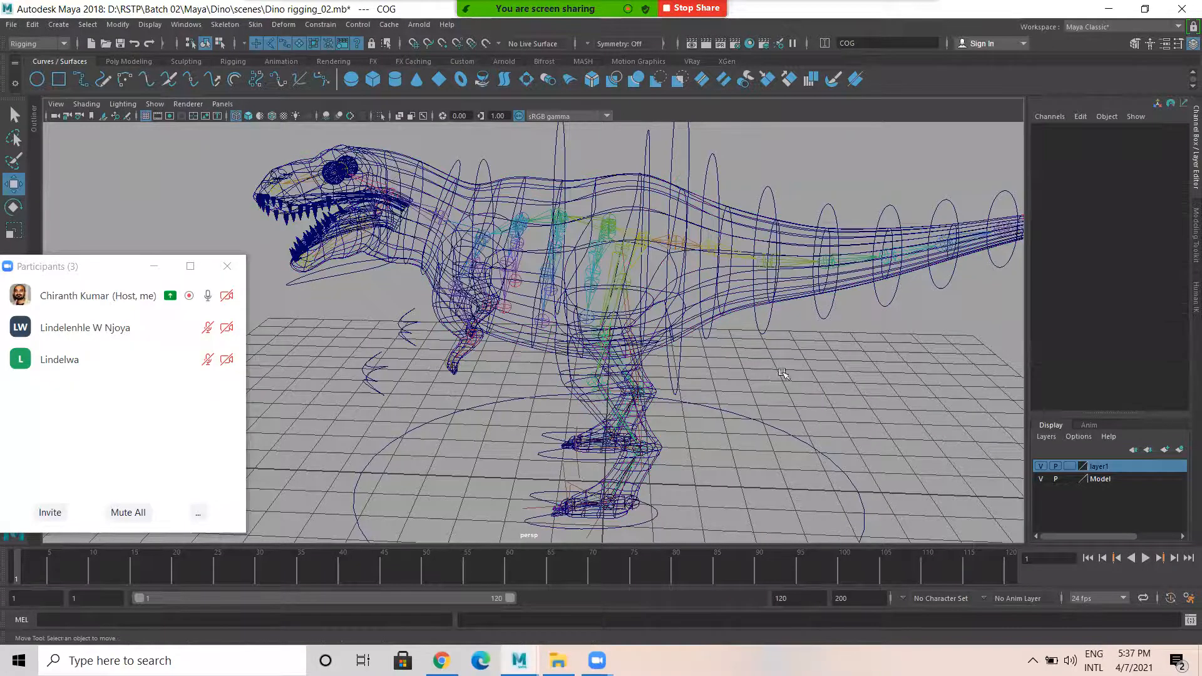
Switch the viewport to textured display and look over the skinned dinosaur
key("f")
key("5")
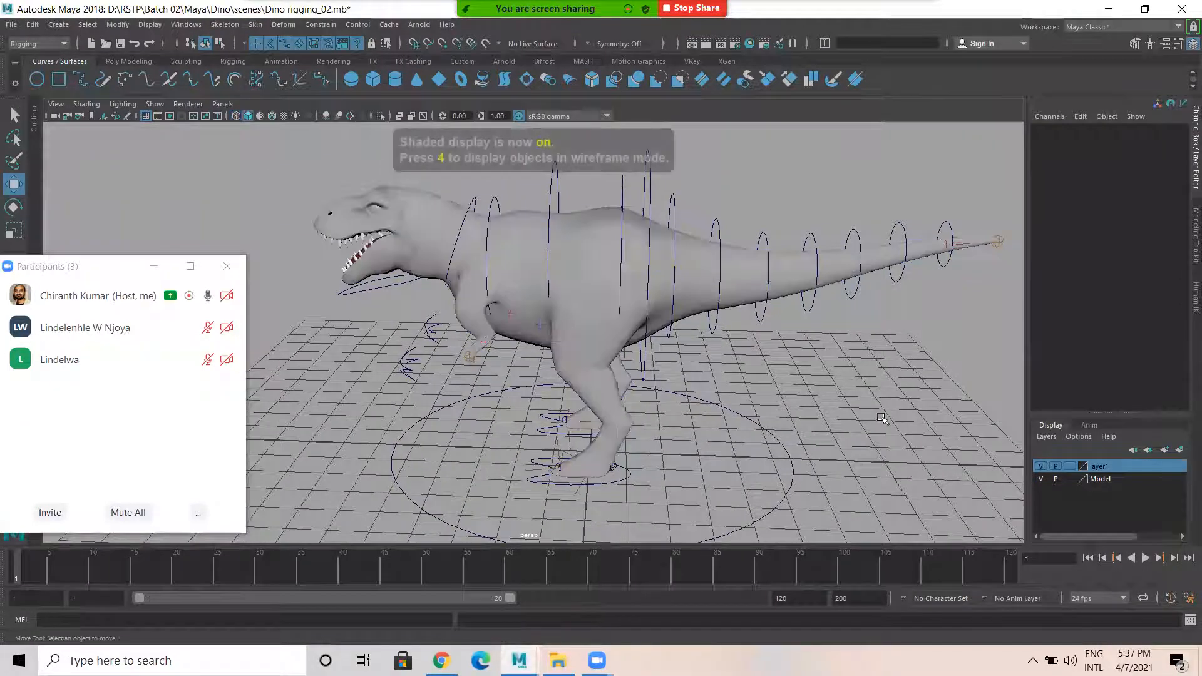
key("6")
key("5")
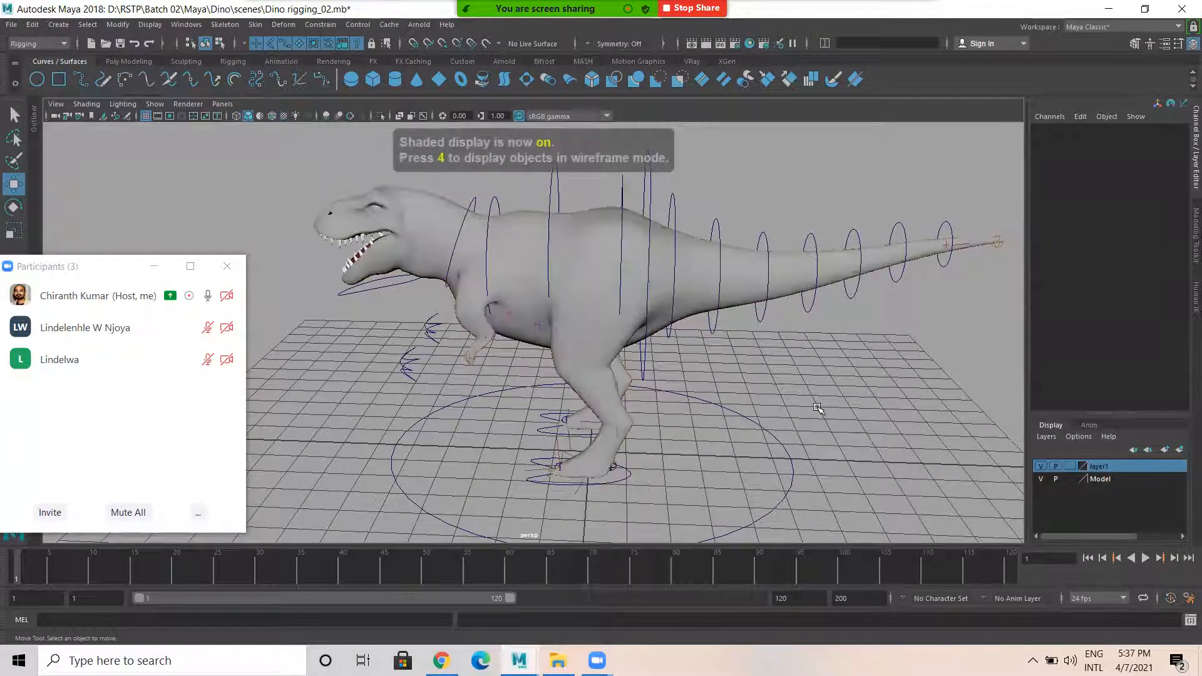
key("6")
left_click_drag(799, 413, 598, 372, "alt")
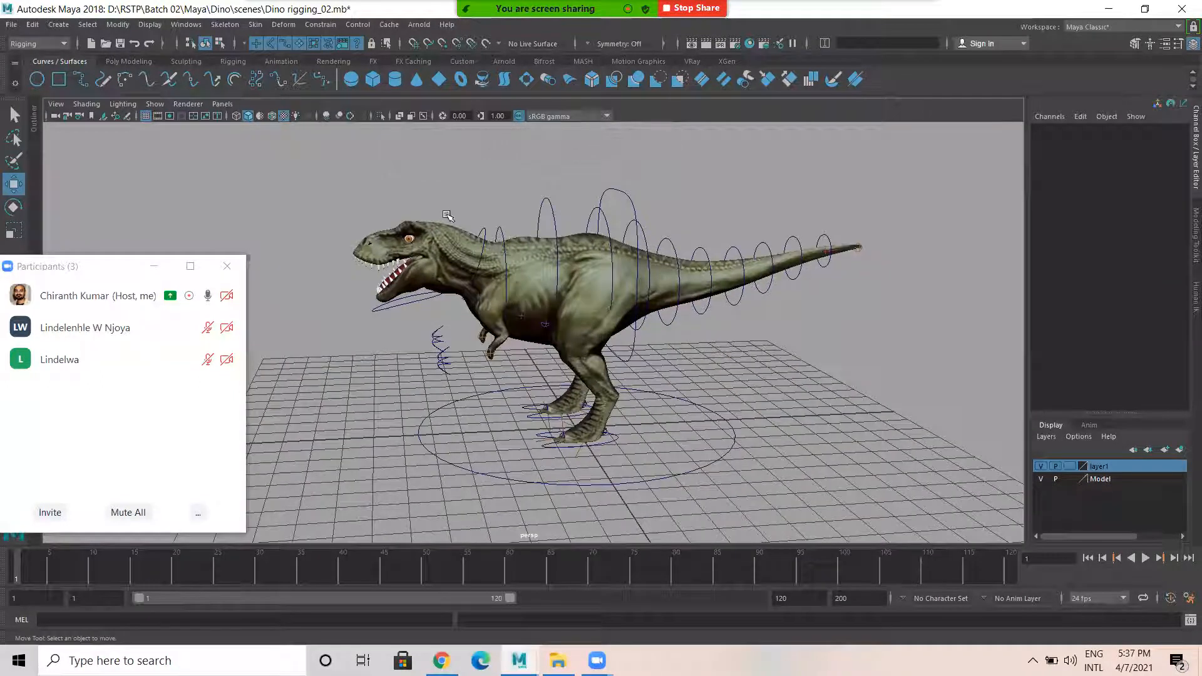
Test the skinned neck by rotating Neck_Ctrl, undoing each rotation
left_click(486, 229)
scroll(501, 250, "up", 5)
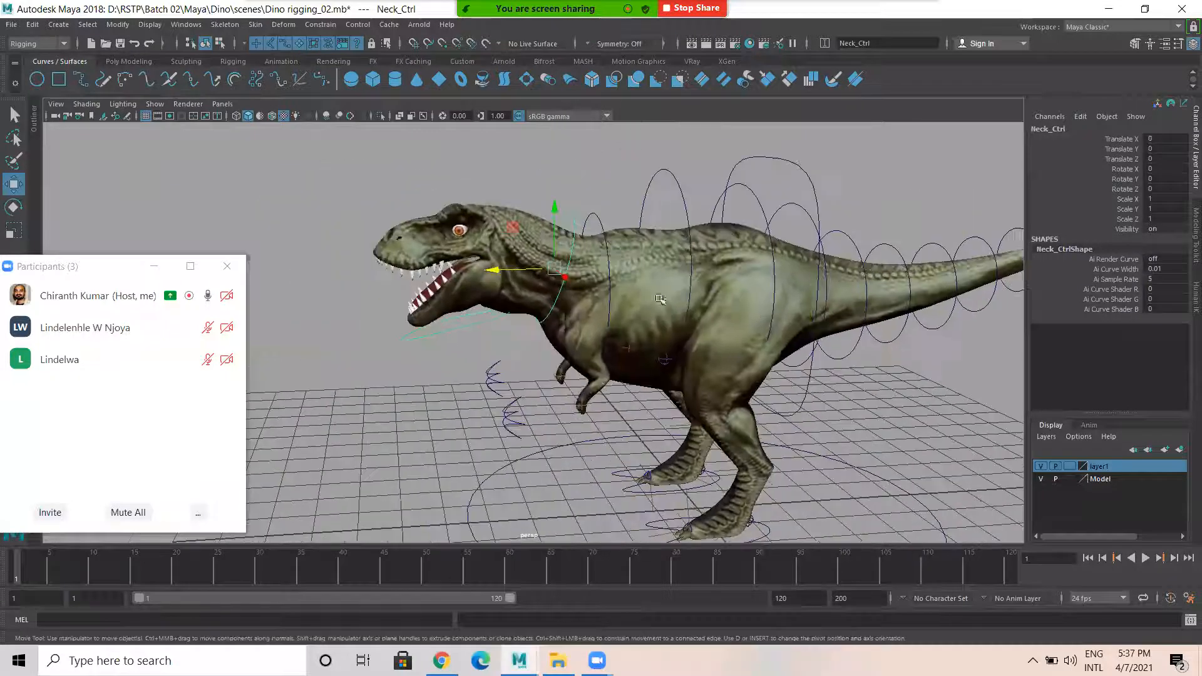
key("e")
mouse_move(587, 230)
left_mouse_down()
mouse_move(604, 239)
mouse_move(584, 226)
left_mouse_up()
key("ctrl+z")
left_click_drag(552, 280, 599, 273, "alt")
key("ctrl+z")
Test the tail by selecting all the tail controls from tip to base and rotating them together, undoing the rotation
left_click_drag(743, 338, 590, 330, "alt")
middle_click_drag(590, 330, 375, 341, "alt")
left_click_drag(607, 338, 708, 368, "alt")
middle_click_drag(576, 281, 458, 344, "alt")
left_click(815, 290)
key("q")
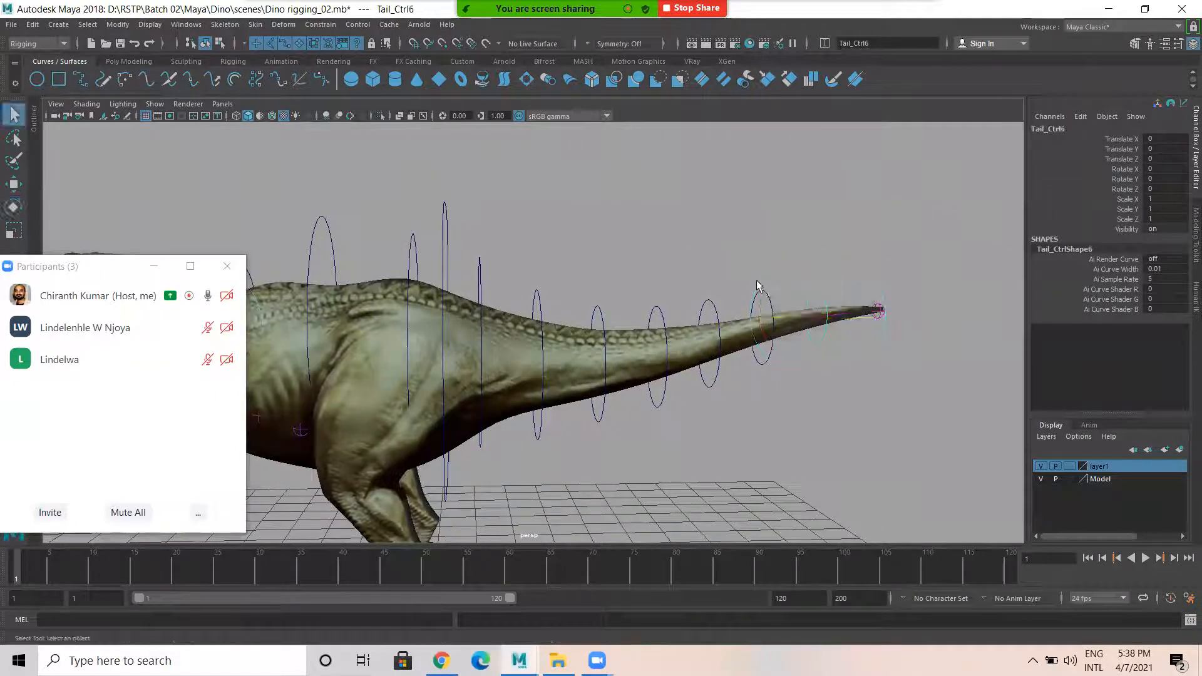
left_click(759, 291, "shift")
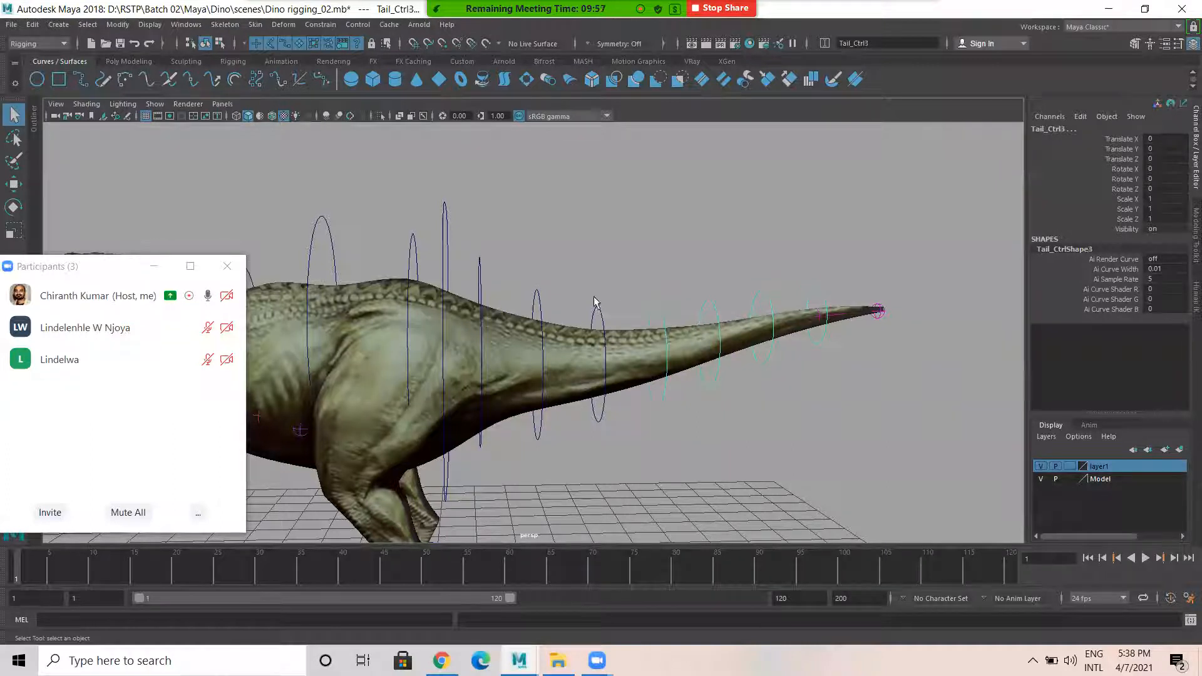
left_click(538, 296, "shift")
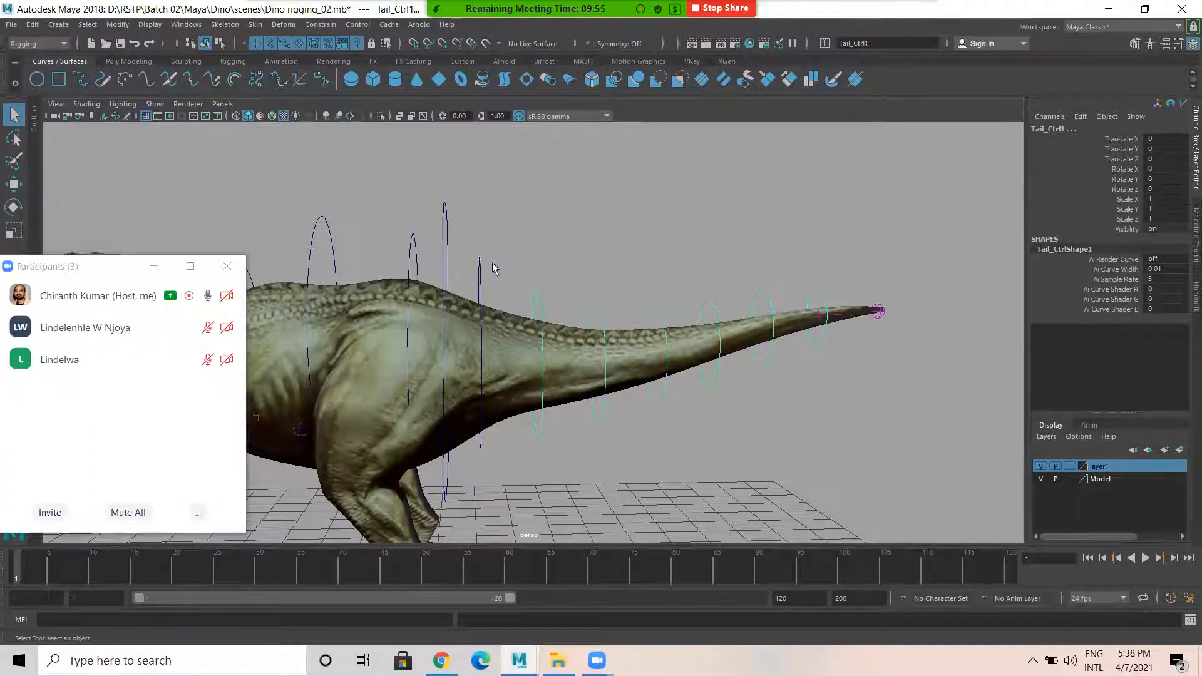
key("e")
left_click_drag(579, 319, 615, 288, "alt")
key("ctrl+z")
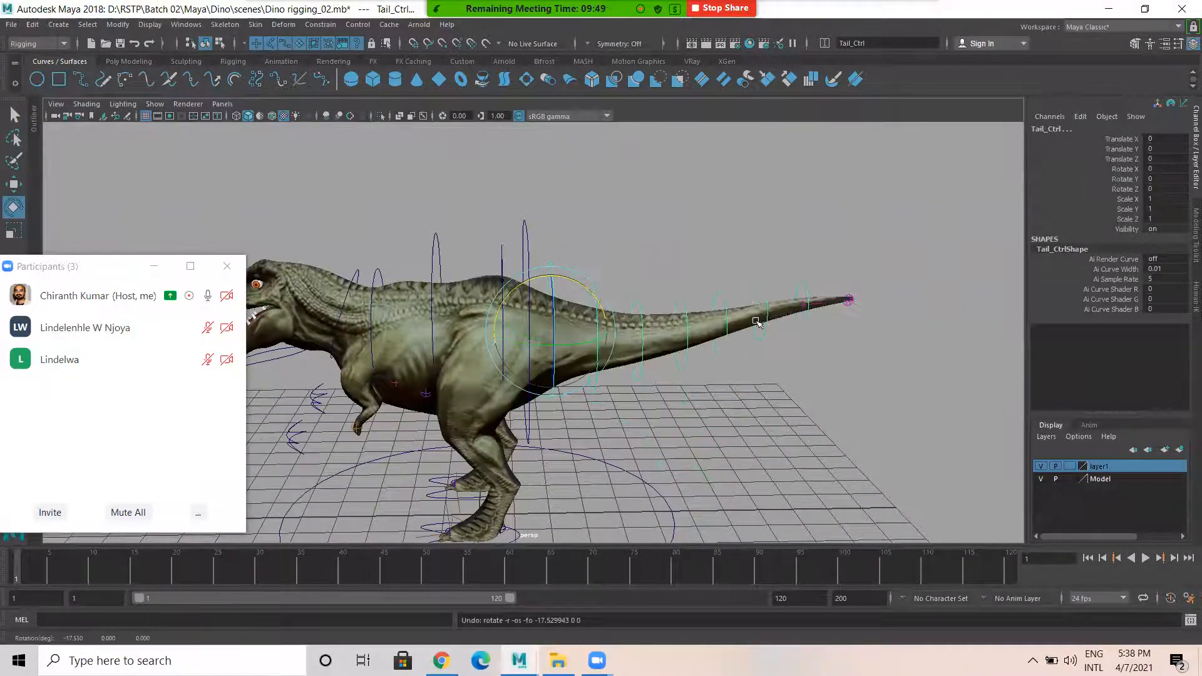
Test further rotations of the combined tail controls from other view angles, undoing each one
scroll(549, 325, "down", 3)
mouse_move(548, 326)
left_mouse_down("alt")
mouse_move(579, 348)
mouse_move(615, 343)
mouse_move(562, 342)
left_mouse_up("alt")
key("ctrl+z")
left_click_drag(648, 379, 574, 380, "alt")
key("ctrl+z")
mouse_move(577, 320)
left_mouse_down()
mouse_move(577, 341)
mouse_move(573, 311)
mouse_move(587, 327)
left_mouse_up()
key("ctrl+z")
key("ctrl+z")
Test the body by moving COG_CTRL downward, and undo the move
left_click_drag(585, 448, 656, 414, "alt")
left_click(668, 227)
left_click(587, 237)
key("w")
mouse_move(584, 249)
left_mouse_down()
mouse_move(582, 261)
mouse_move(577, 218)
mouse_move(593, 267)
left_mouse_up()
key("ctrl+z")
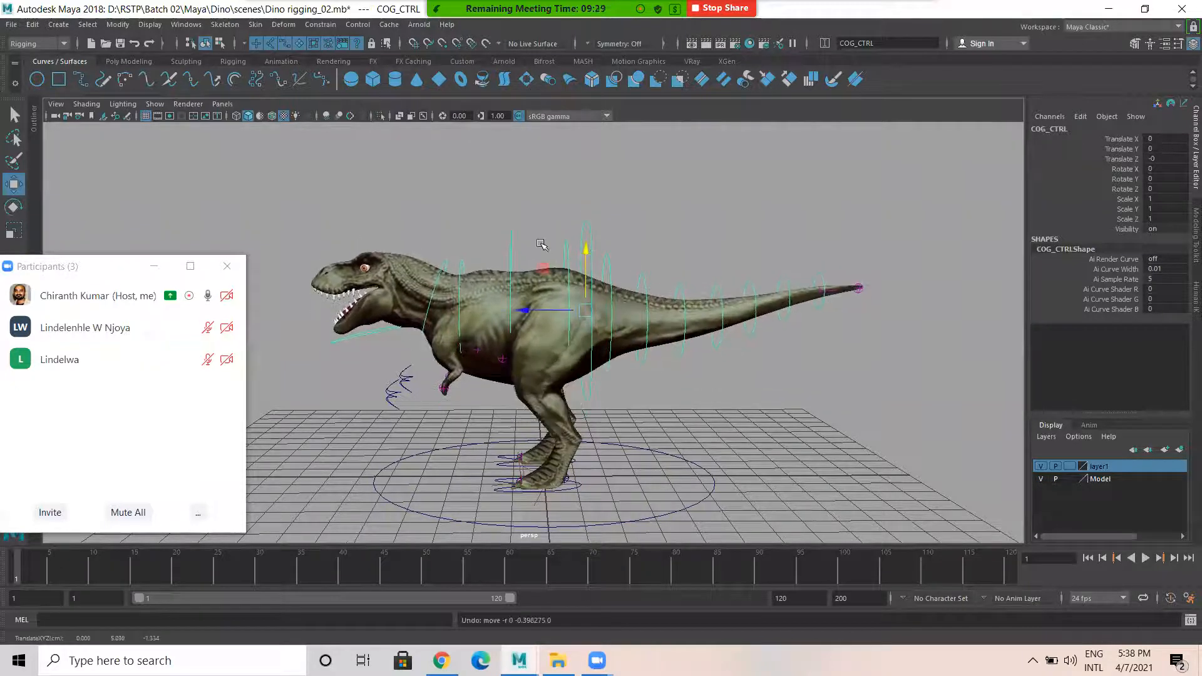
Test the torso deformation by rotating the control ring around the middle of the body, and undo the rotation
left_click(511, 234)
key("e")
left_click_drag(529, 233, 577, 256)
key("ctrl+z")
key("ctrl+z")
Test the lower jaw by rotating Jaw_Ctrl, undo the rotation and clear the selection
left_click(371, 335)
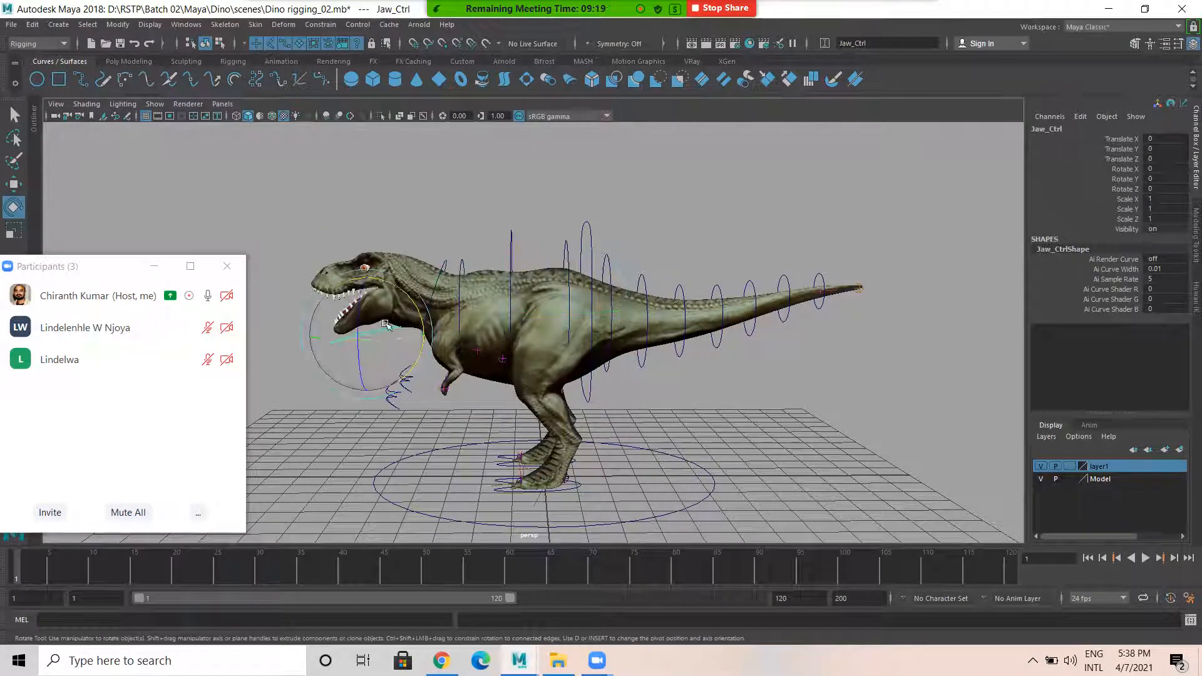
left_click_drag(418, 319, 433, 277)
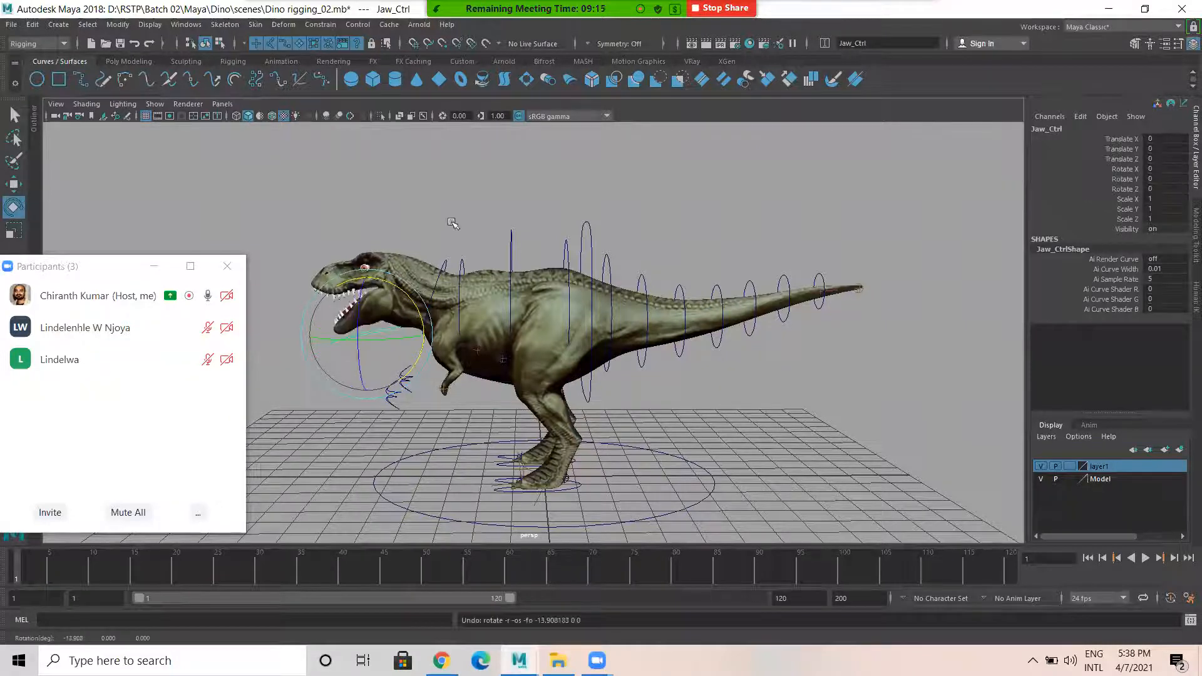
left_click(447, 203)
key("w")
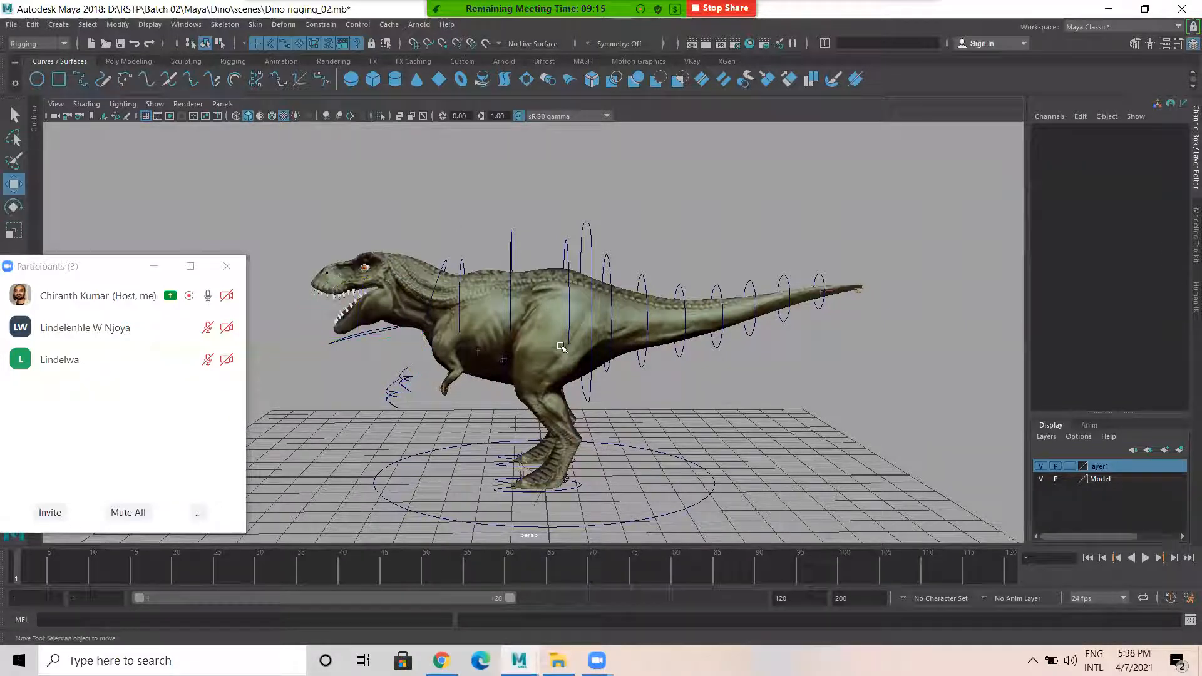
Test the near leg by moving its foot control, and undo the changes
left_click(571, 490)
left_click_drag(571, 490, 528, 455, "alt")
key("ctrl+z")
key("ctrl+z")
Test lowering the knee pole vector control and moving LT_Leg_Ctrl, undoing the moves
left_click(434, 378)
left_click_drag(418, 313, 417, 344)
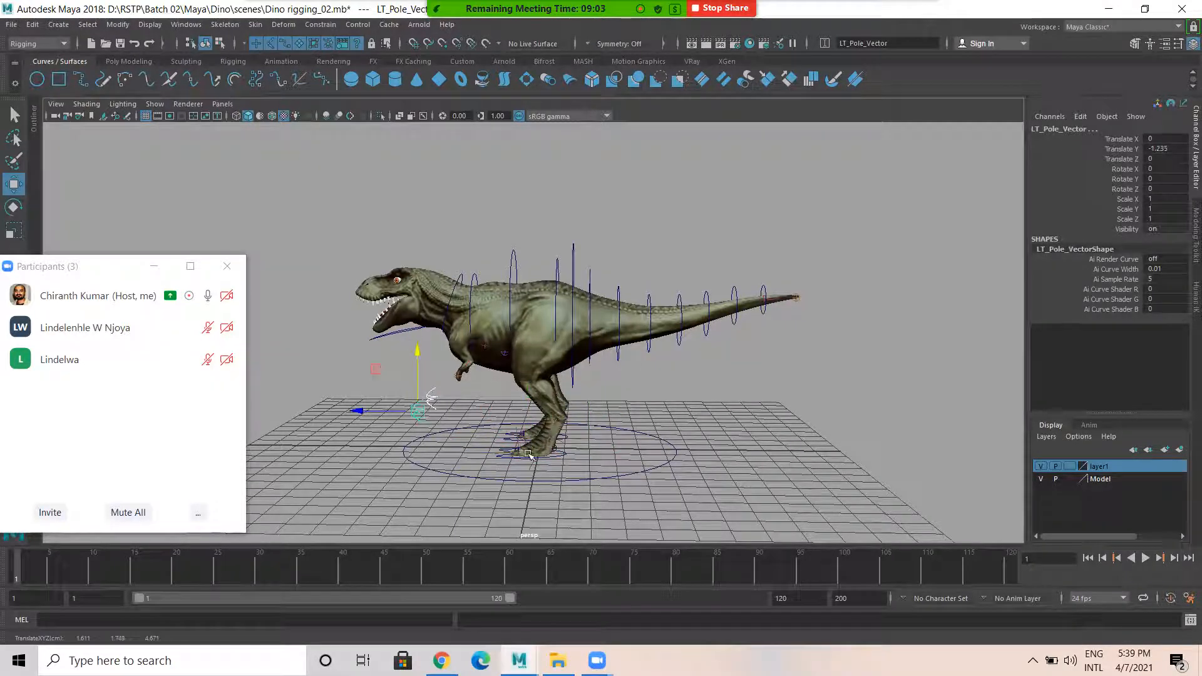
left_click(560, 455)
left_click_drag(560, 456, 486, 451)
key("ctrl+z")
key("ctrl+z")
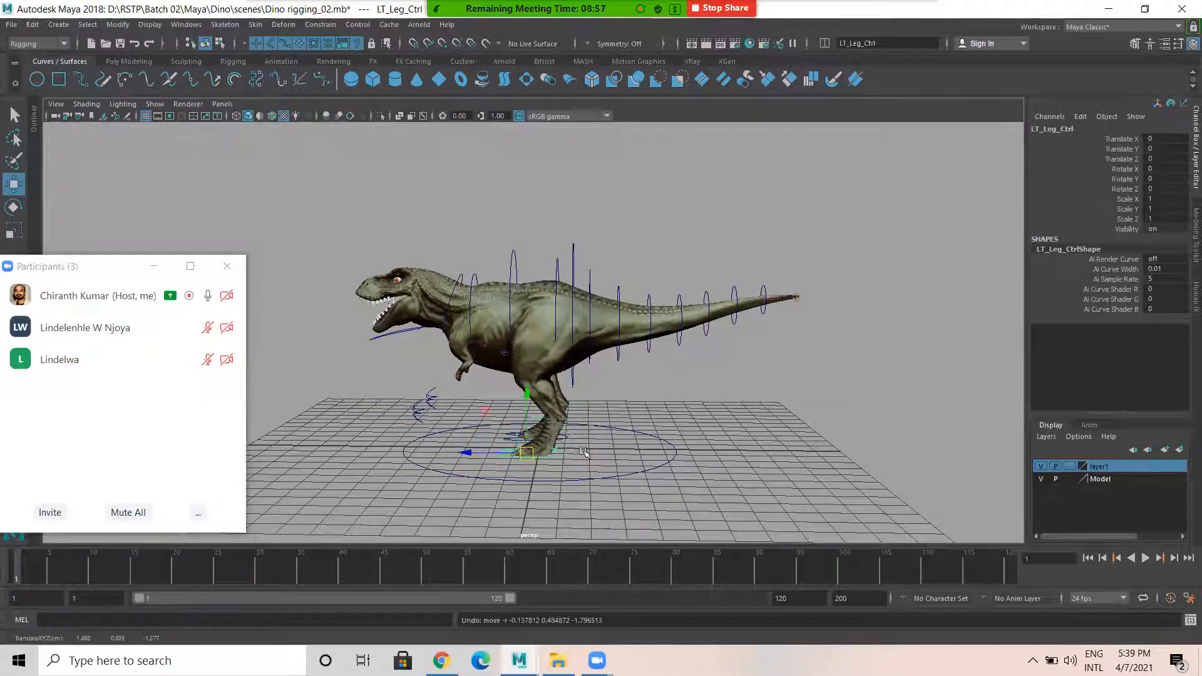
key("ctrl+z")
Test the whole rig by scaling Dino_Controller_Main uniformly to about 1.7, undo the scaling and clear the selection
left_click(657, 477)
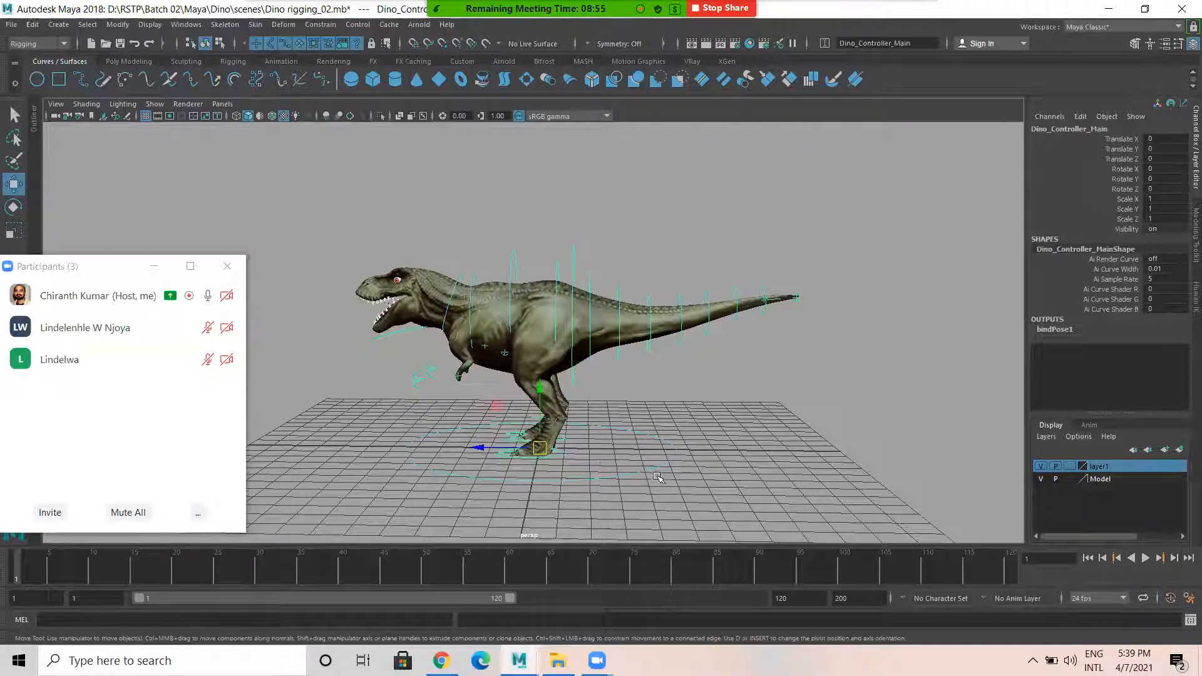
key("e")
key("r")
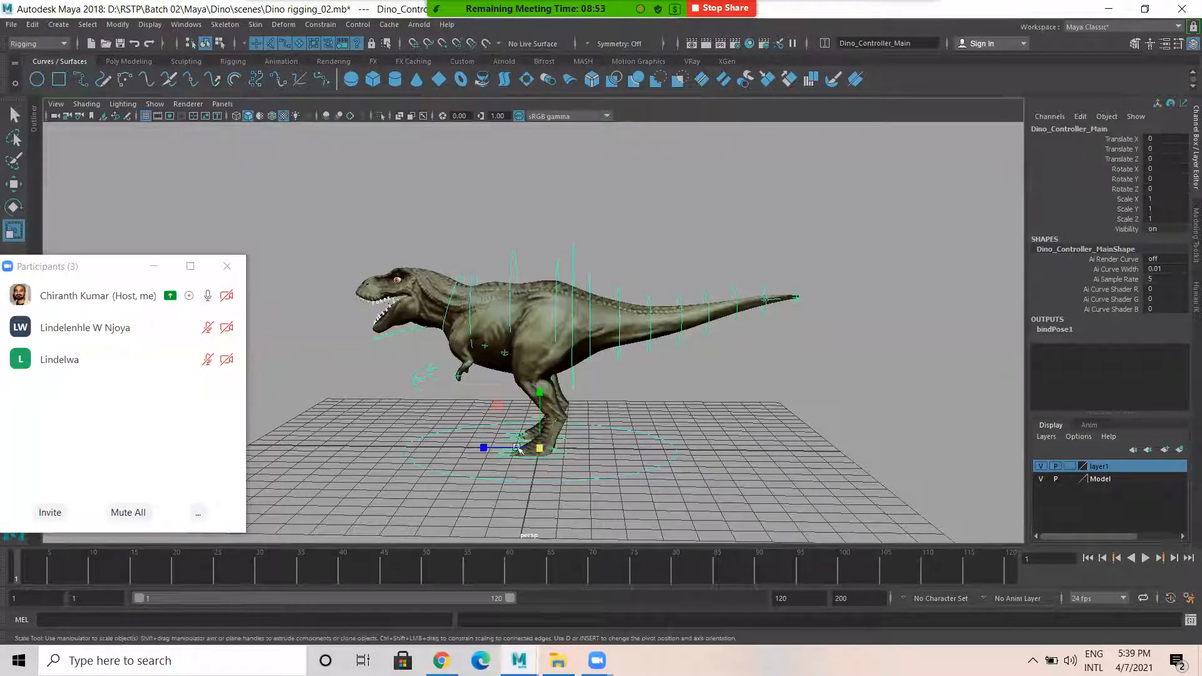
left_click_drag(517, 448, 888, 389)
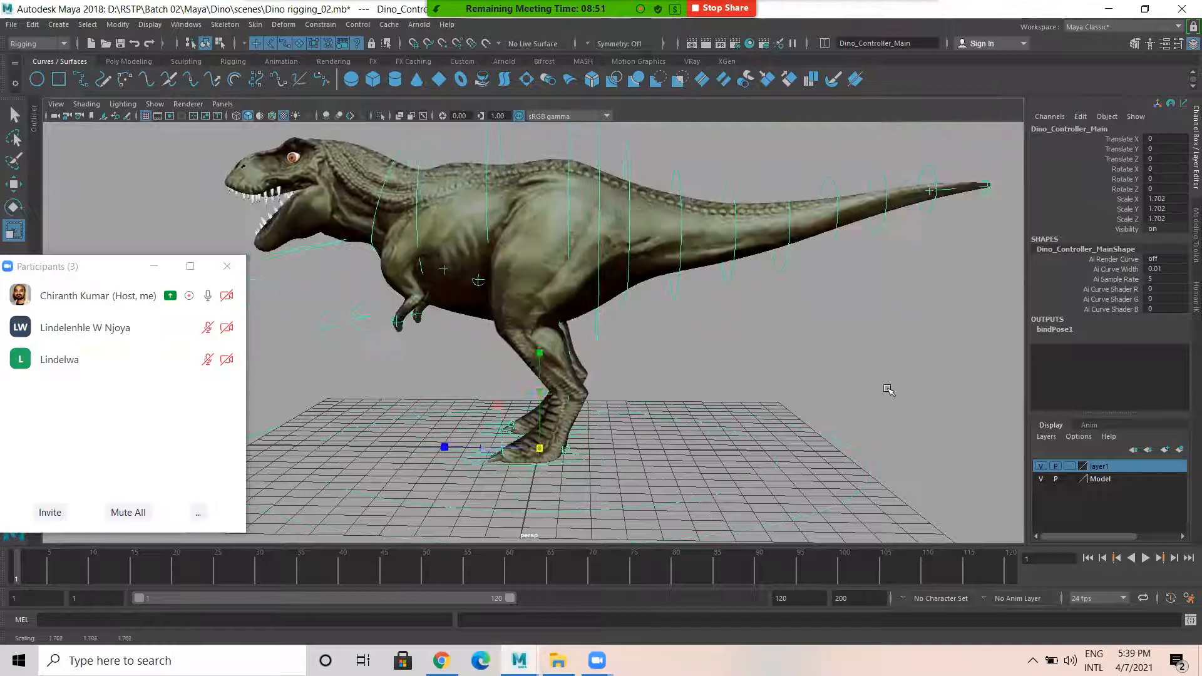
key("ctrl+z")
key("w")
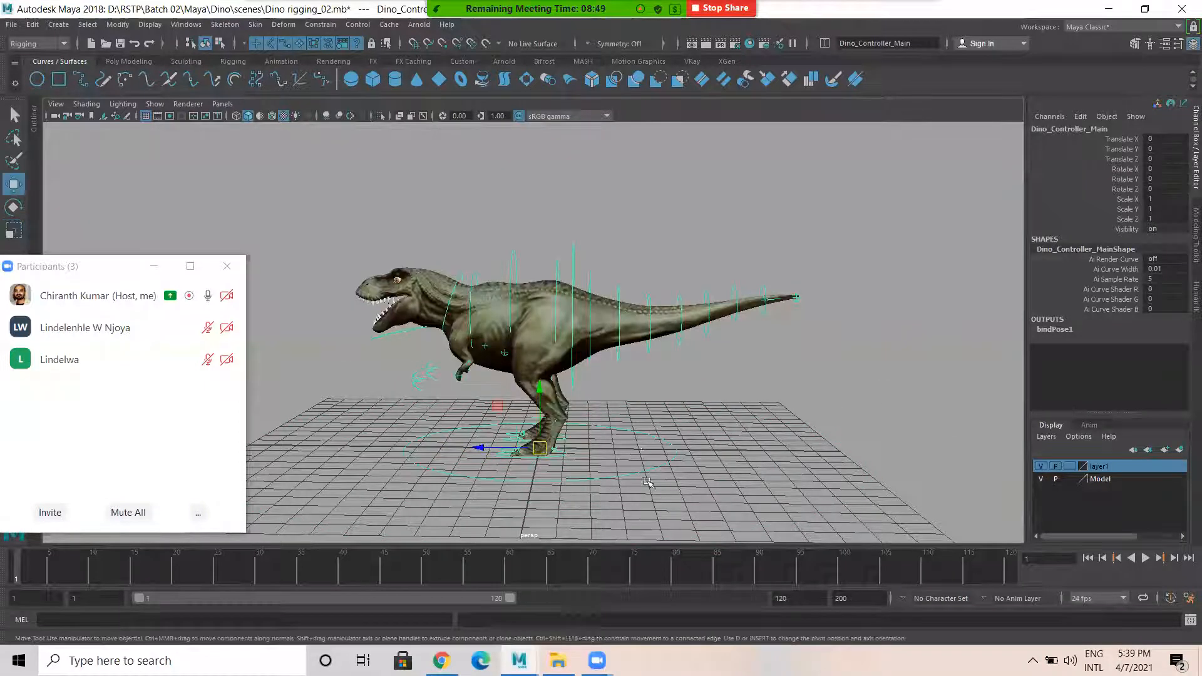
left_click(734, 379)
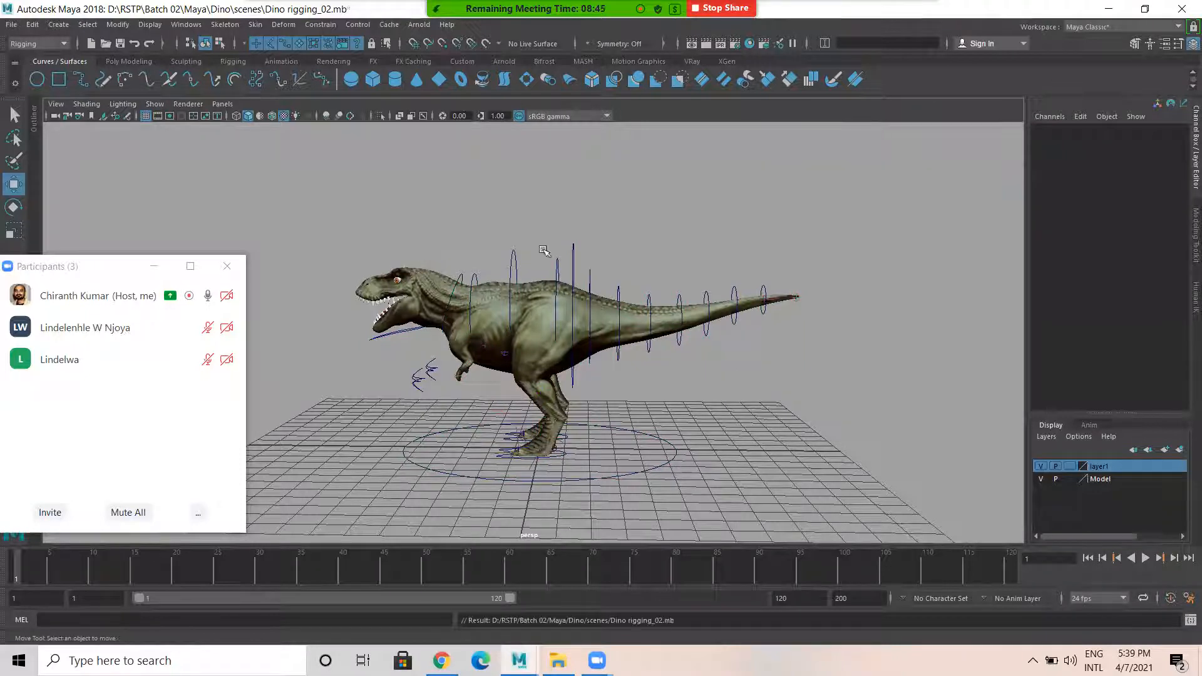
Test how the planted legs follow by moving COG_CTRL freely and raising it about 1.14 units, undoing each move
left_click_drag(542, 206, 400, 292, "alt")
left_click(570, 246)
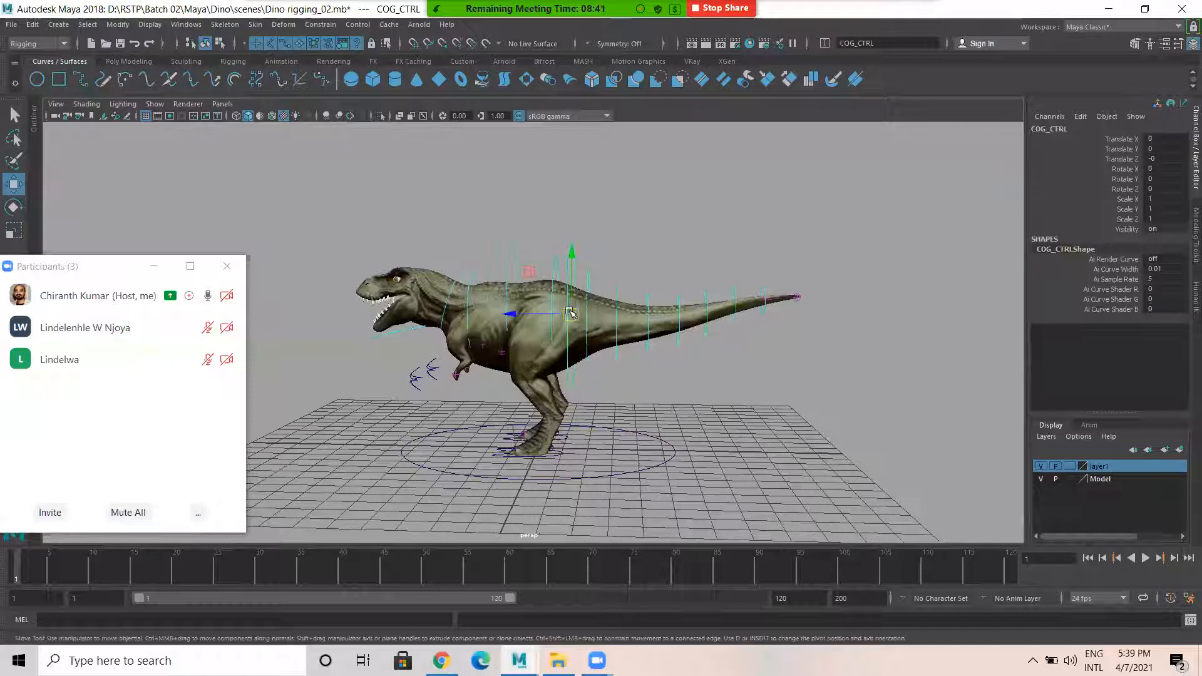
mouse_move(570, 312)
left_mouse_down()
mouse_move(524, 320)
mouse_move(576, 295)
left_mouse_up()
key("ctrl+z")
key("ctrl+z")
key("ctrl+z")
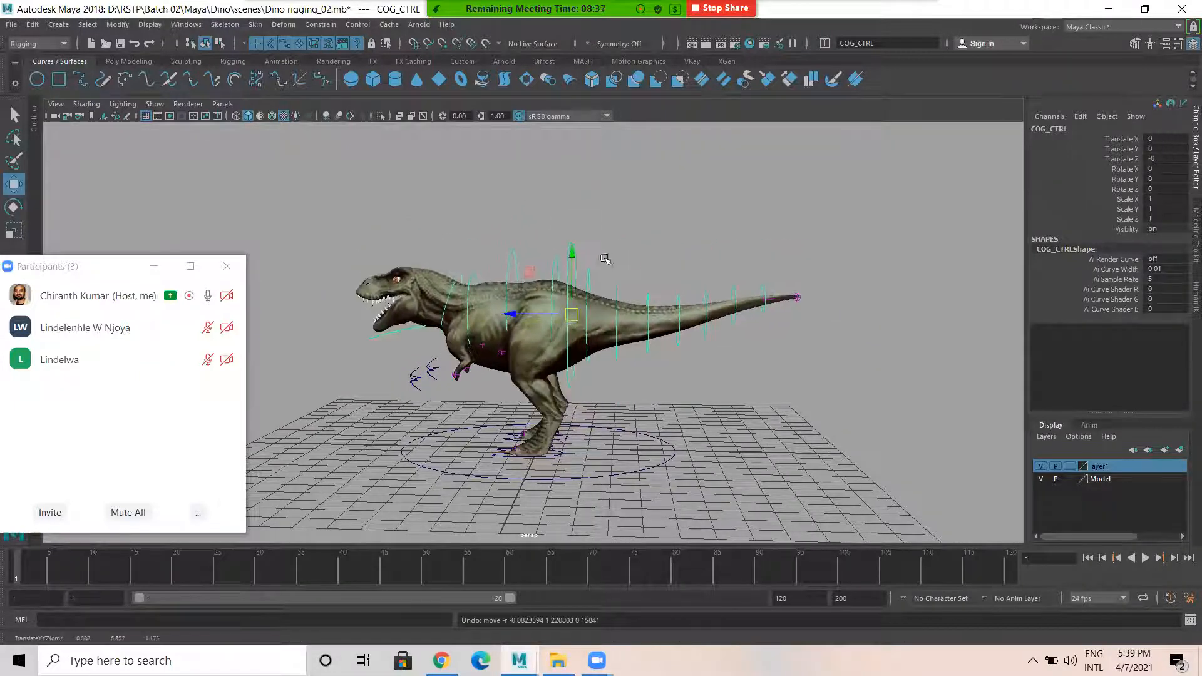
left_click_drag(573, 246, 569, 224)
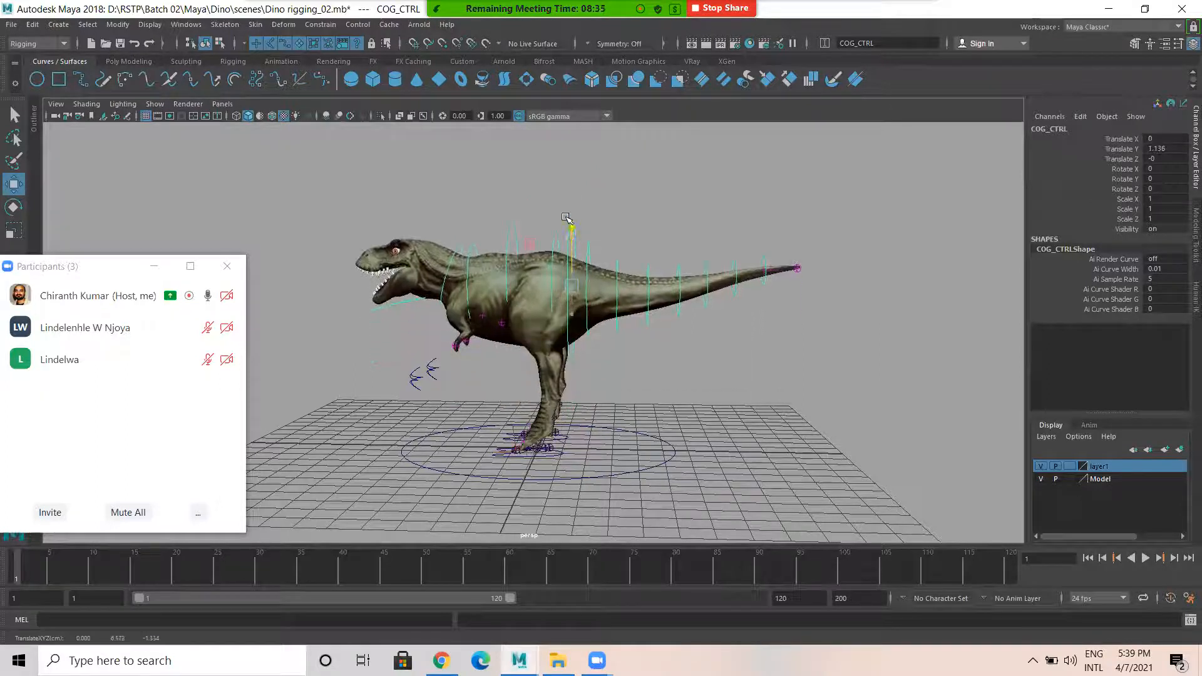
key("ctrl+z")
Clear the selection, frame the whole dinosaur in a three-quarter view and save the scene
left_click(628, 208)
left_click_drag(555, 332, 667, 343, "alt")
right_click_drag(626, 341, 673, 348, "alt")
left_click_drag(673, 348, 607, 348, "alt")
right_click_drag(607, 348, 615, 349, "alt")
left_click_drag(615, 349, 647, 361, "alt")
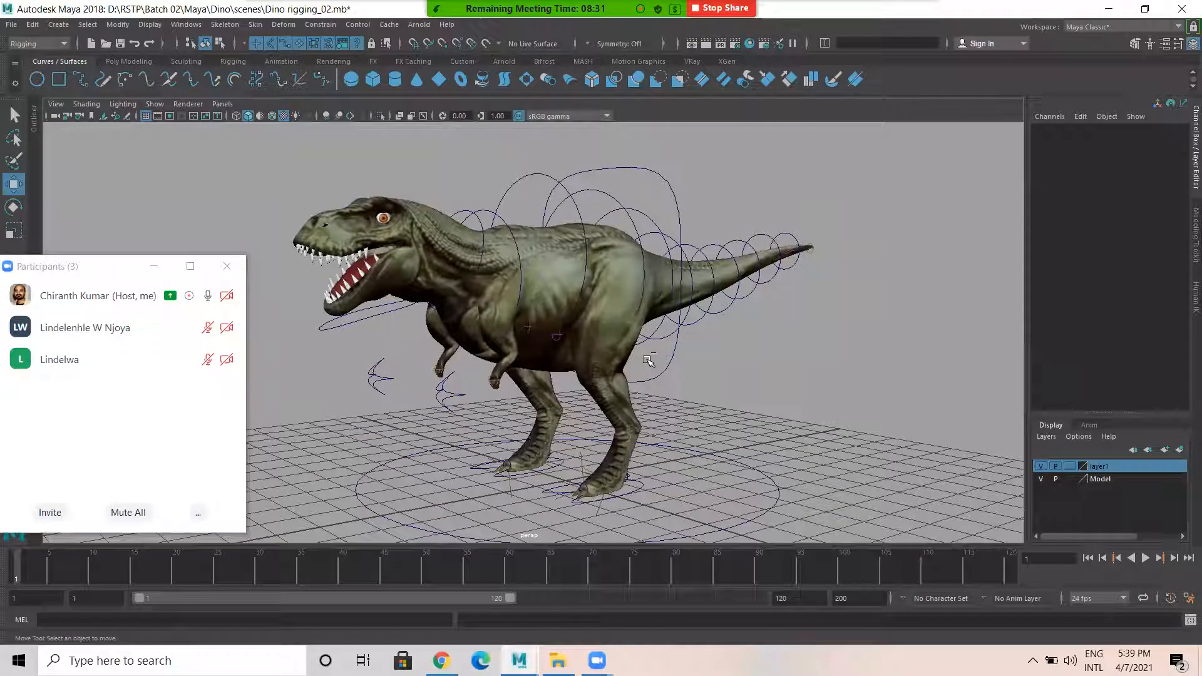
key("ctrl+s")
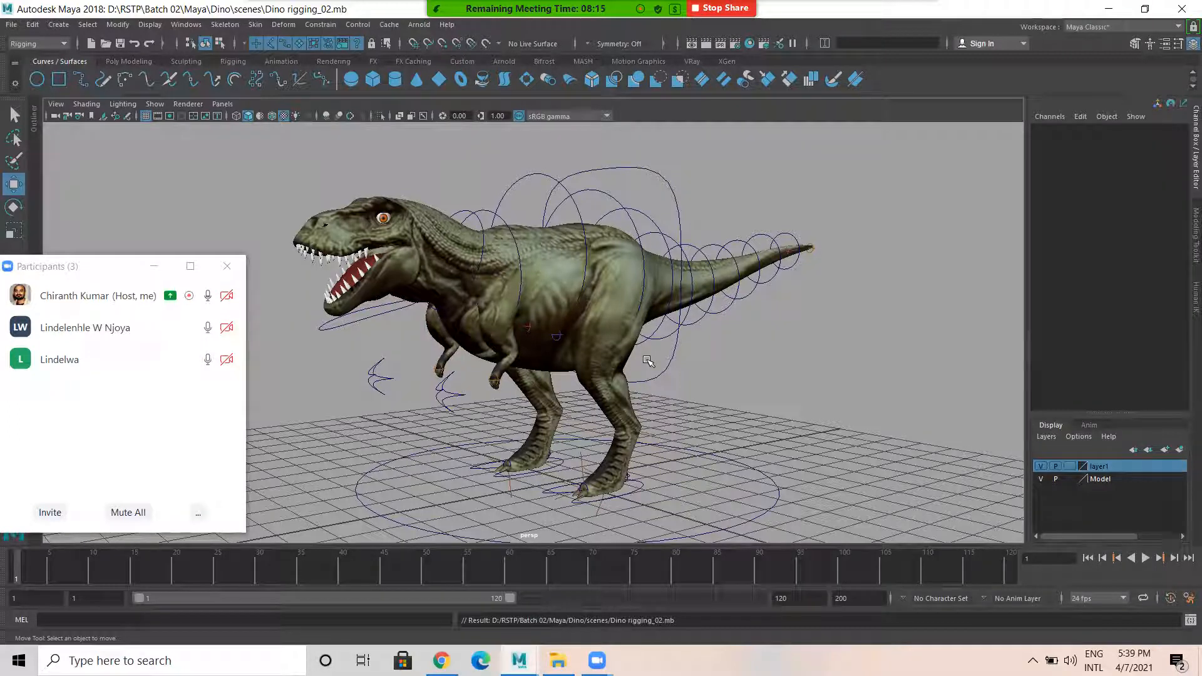
left_click_drag(749, 366, 589, 239, "alt")
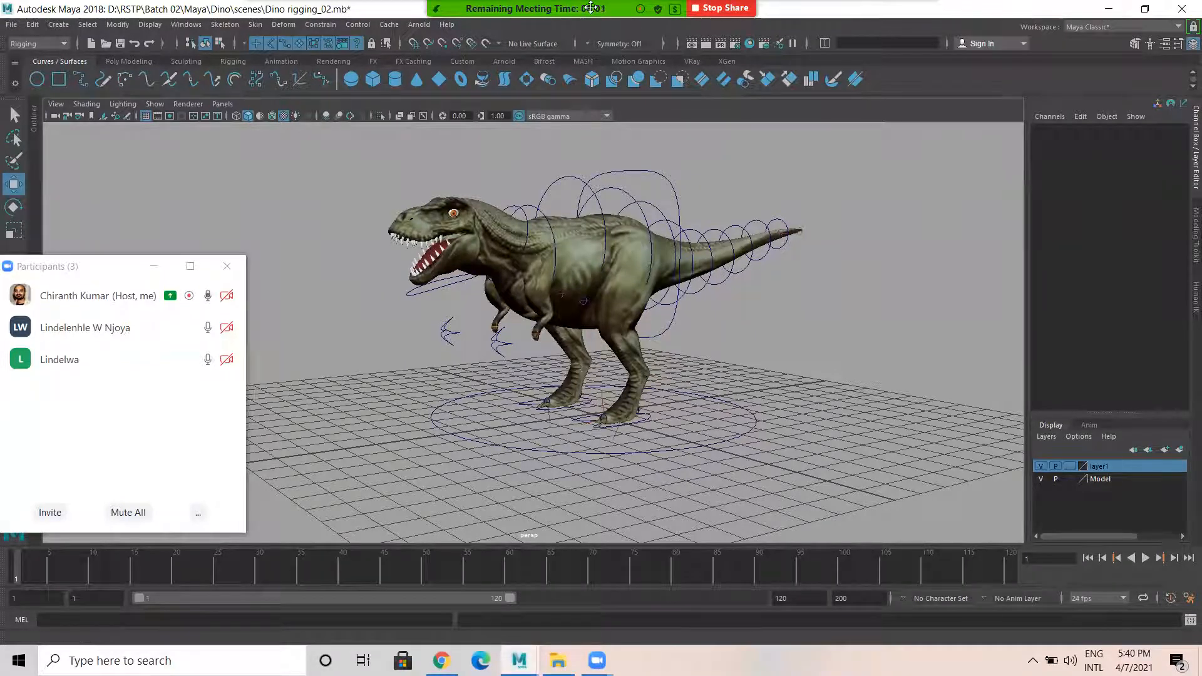
left_click(908, 24)
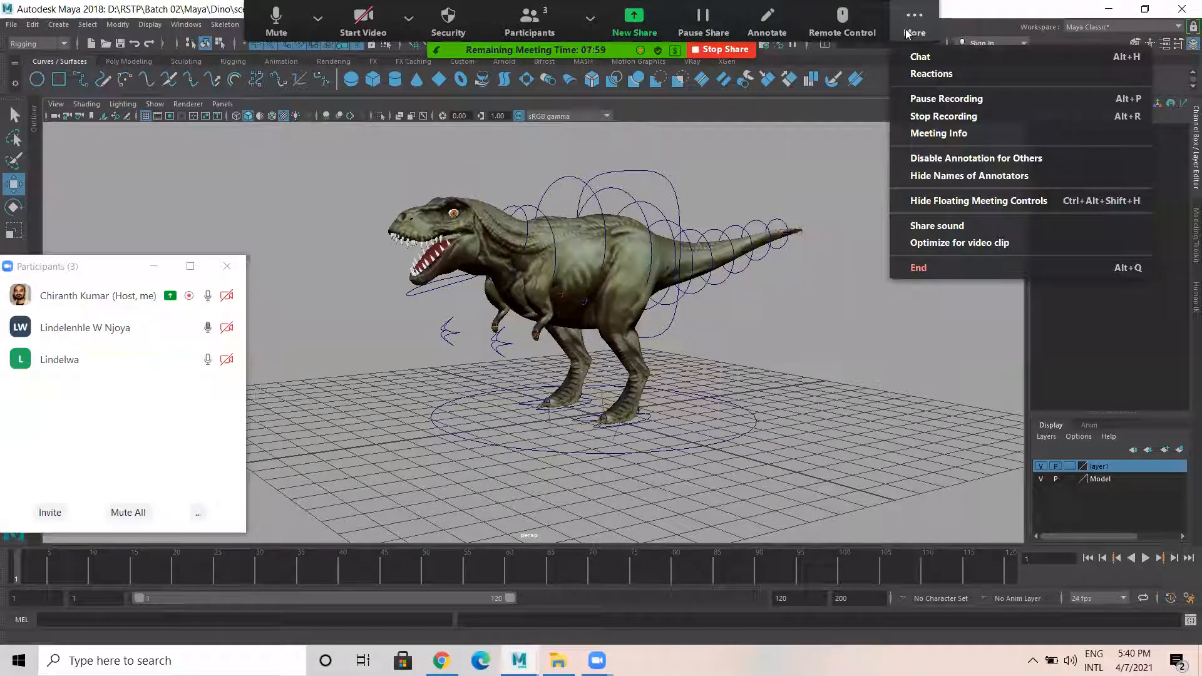